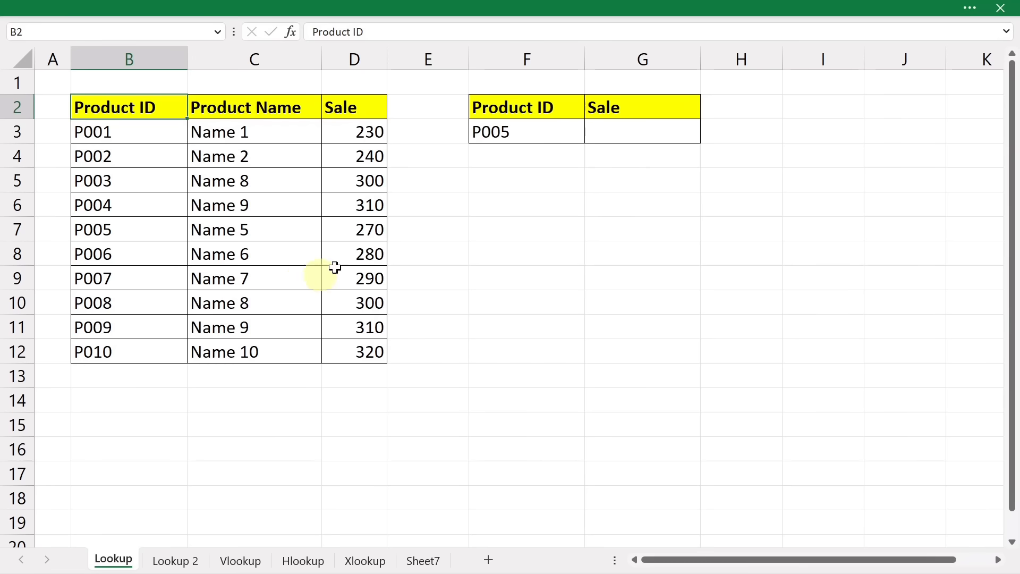
Examine the product ID in F3, the empty Sale cell G3 and the matching P005 row in the product table.
click(548, 131)
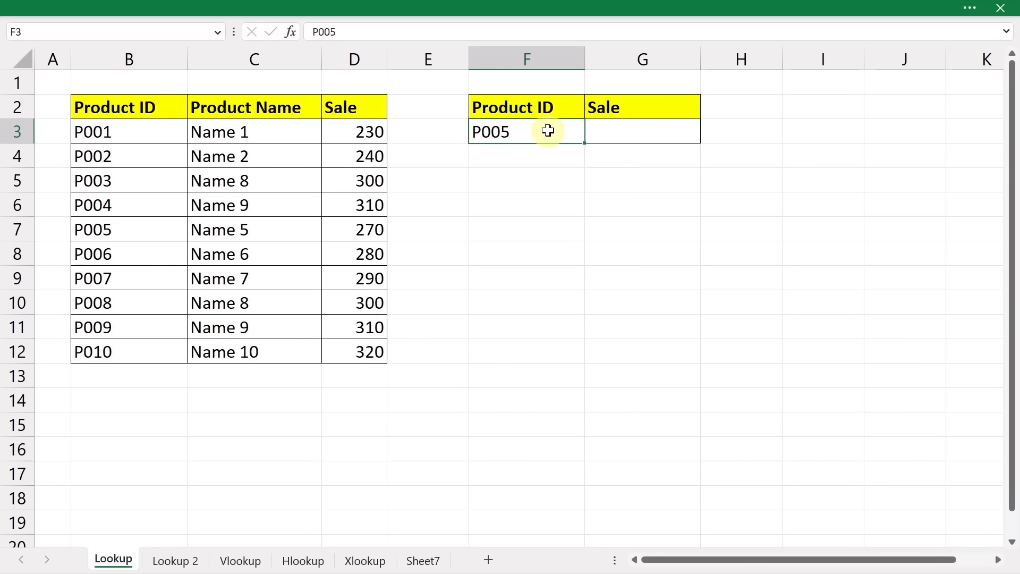
click(615, 132)
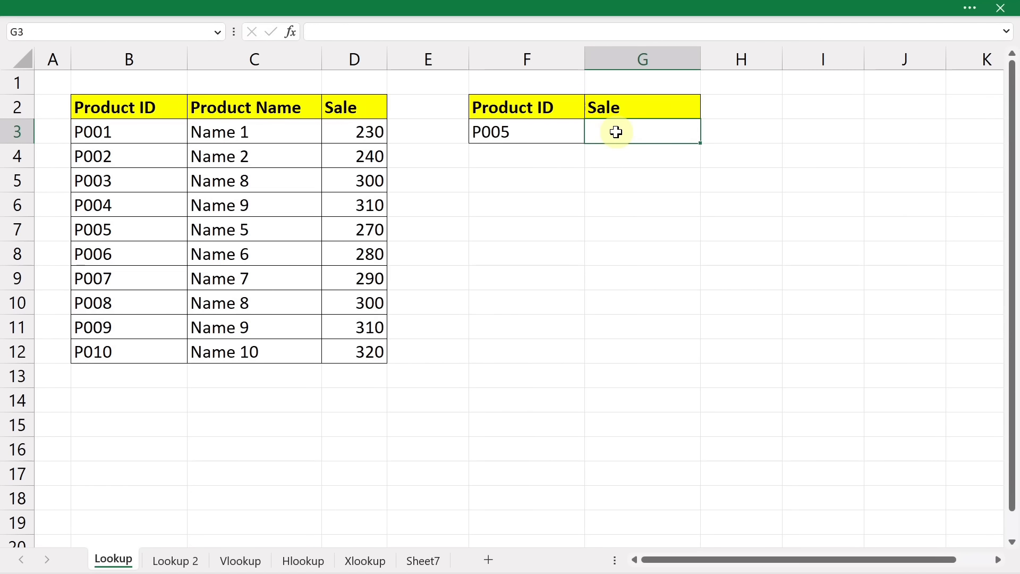
click(532, 132)
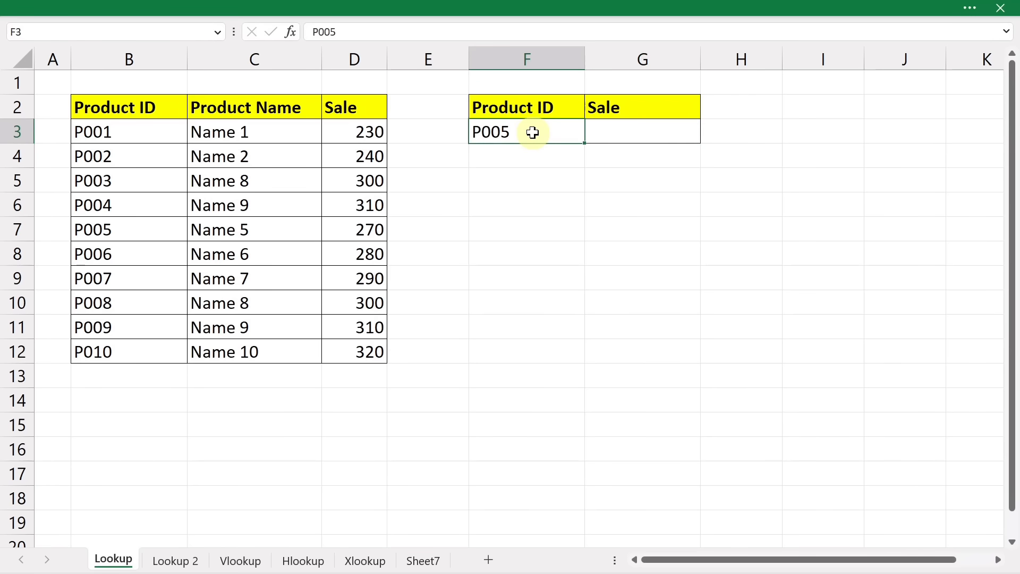
click(613, 133)
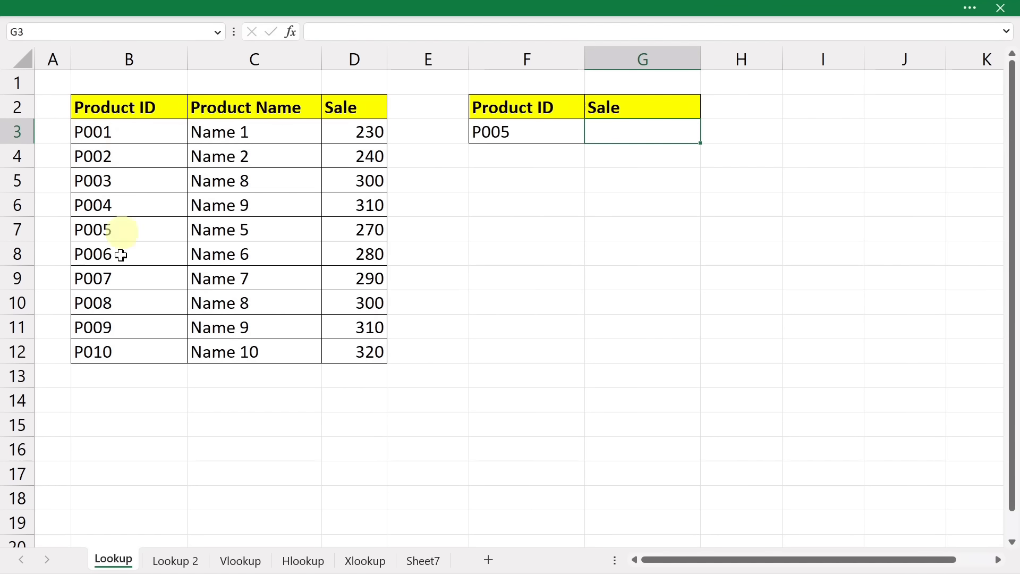
drag(131, 130, 118, 226)
click(118, 227)
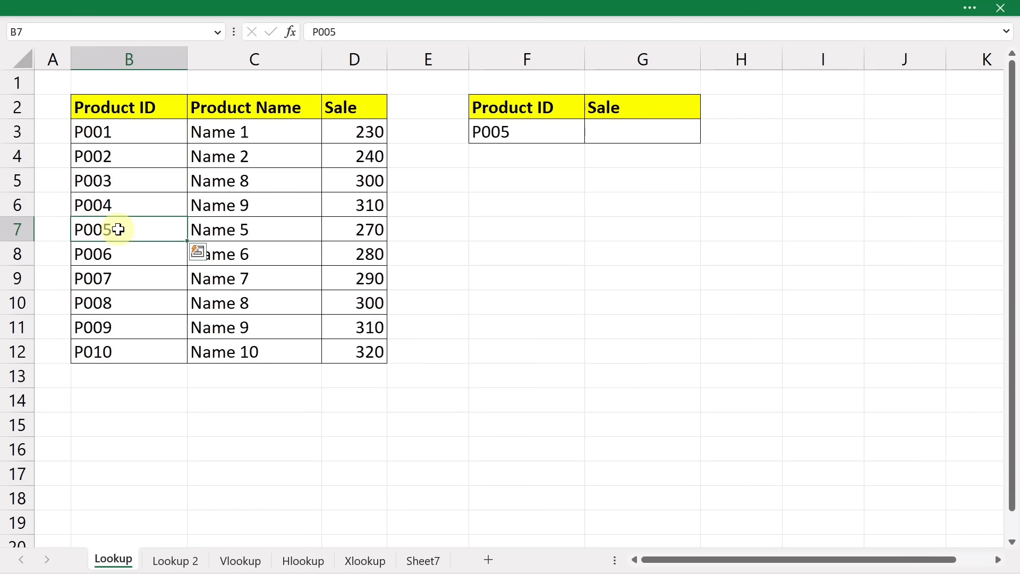
click(356, 230)
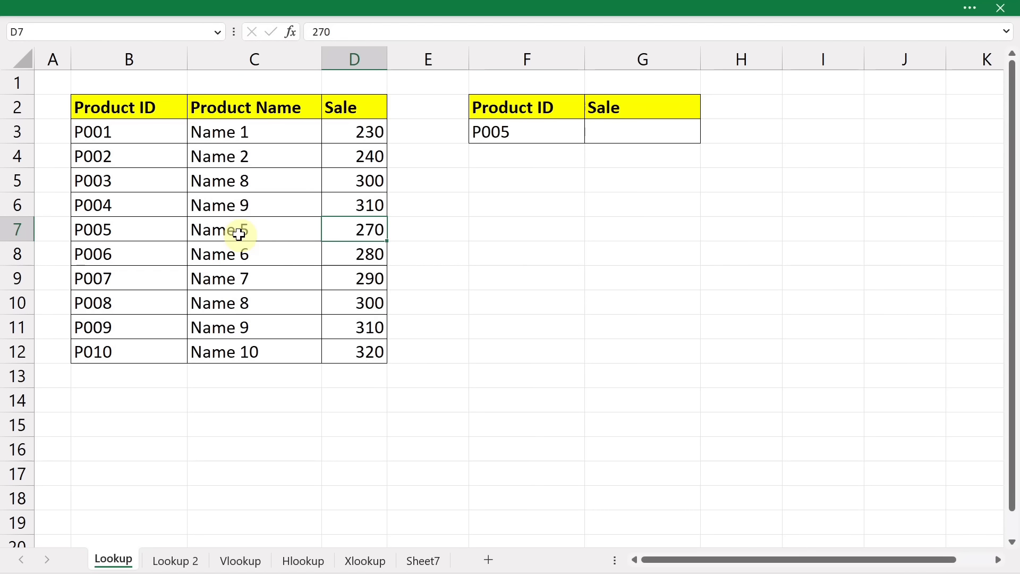
click(617, 134)
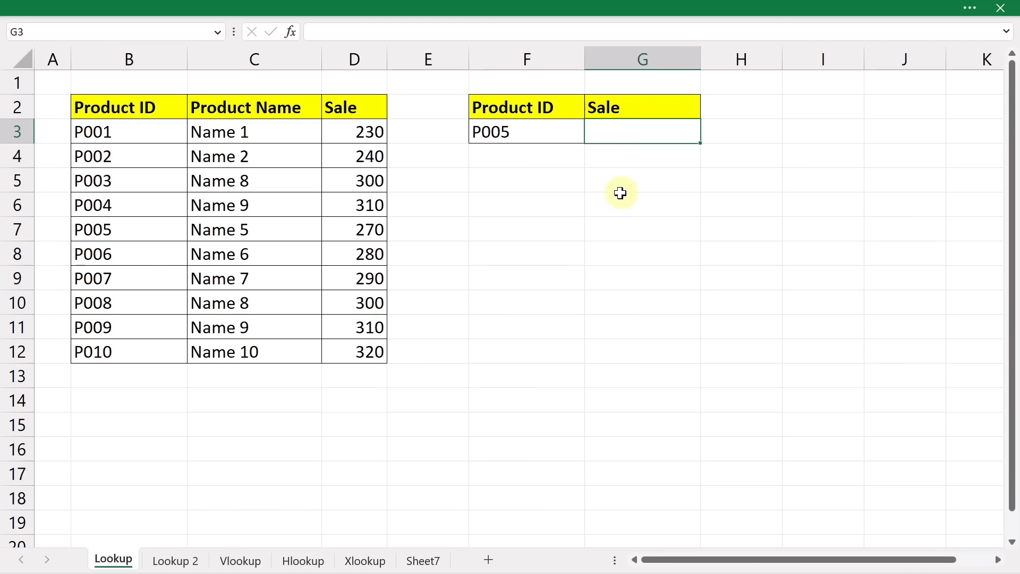
click(533, 135)
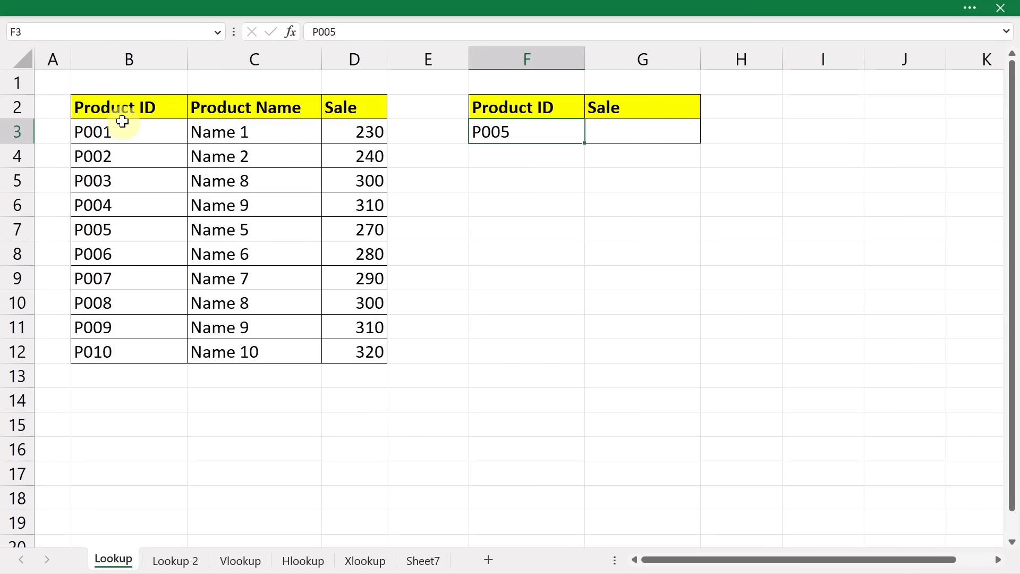
drag(119, 132, 112, 278)
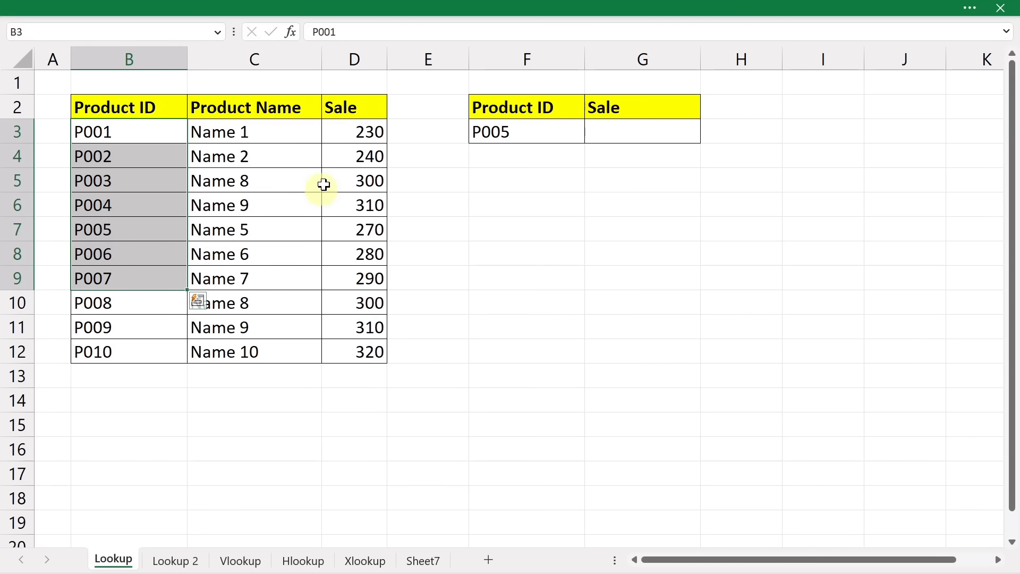
Enter =LOOKUP(F3,B3:D12) in cell G3 to return the sale for the product ID in F3.
click(626, 129)
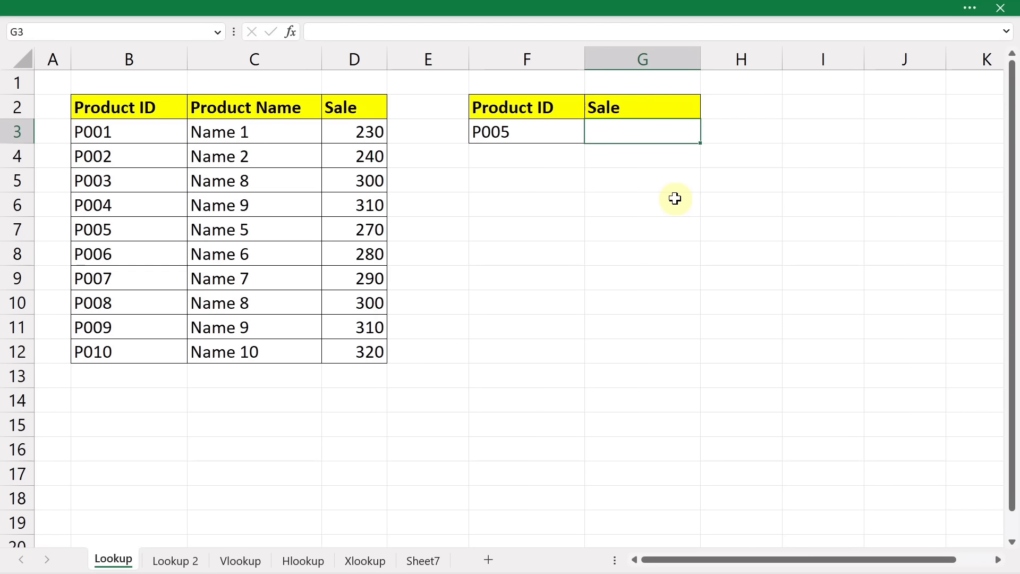
text(=loo)
key(Tab)
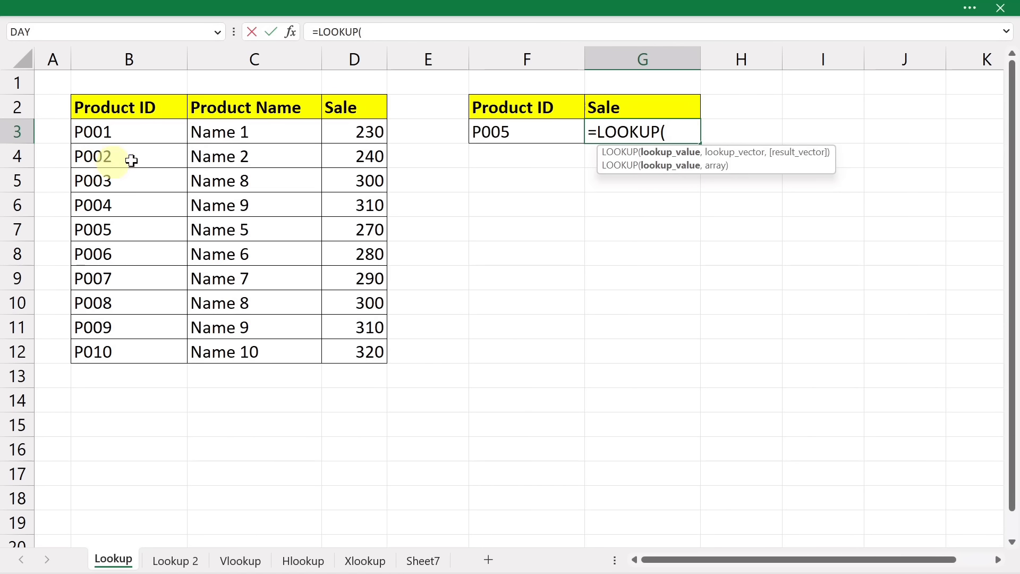
click(528, 132)
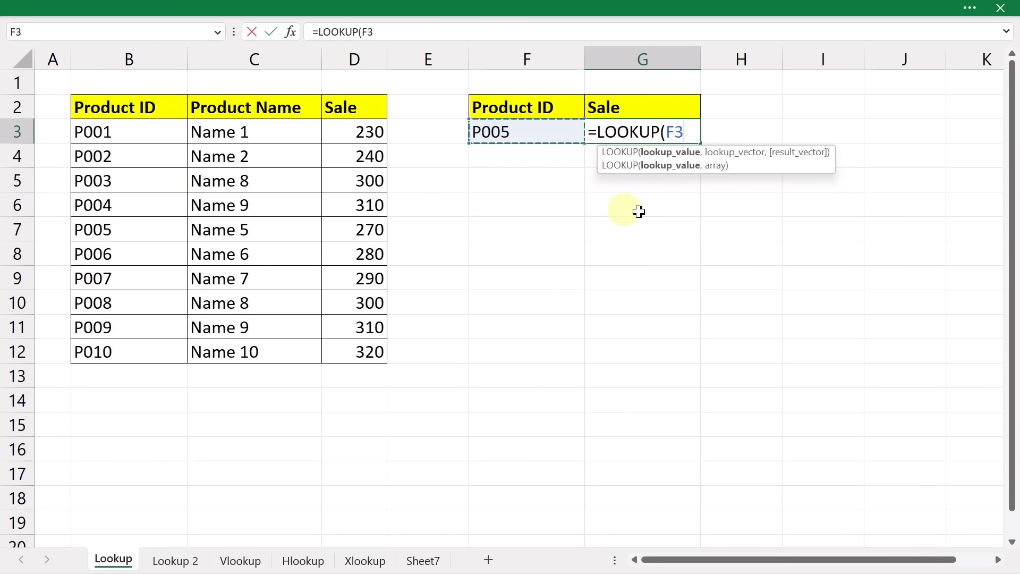
text(,)
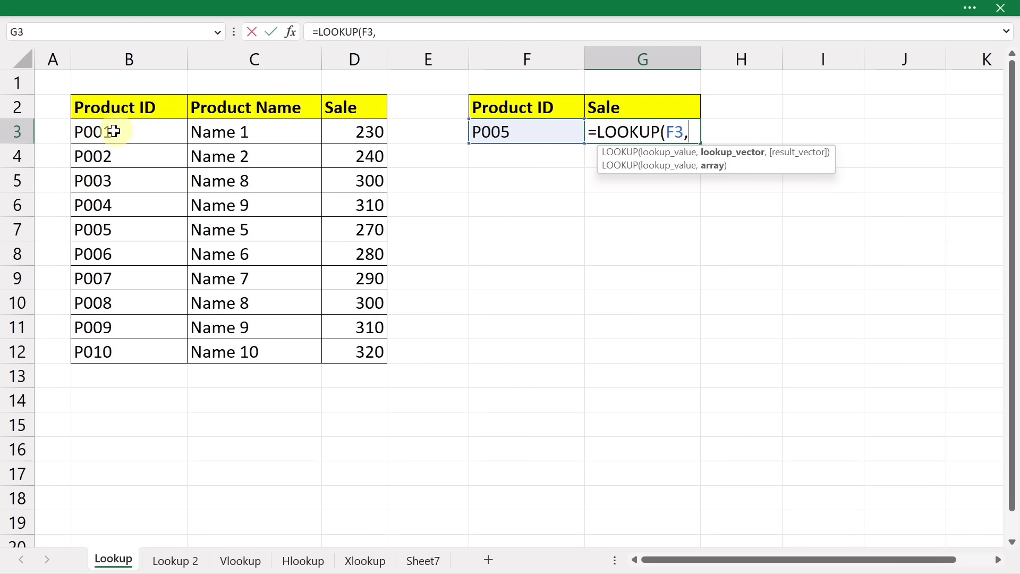
drag(110, 129, 348, 348)
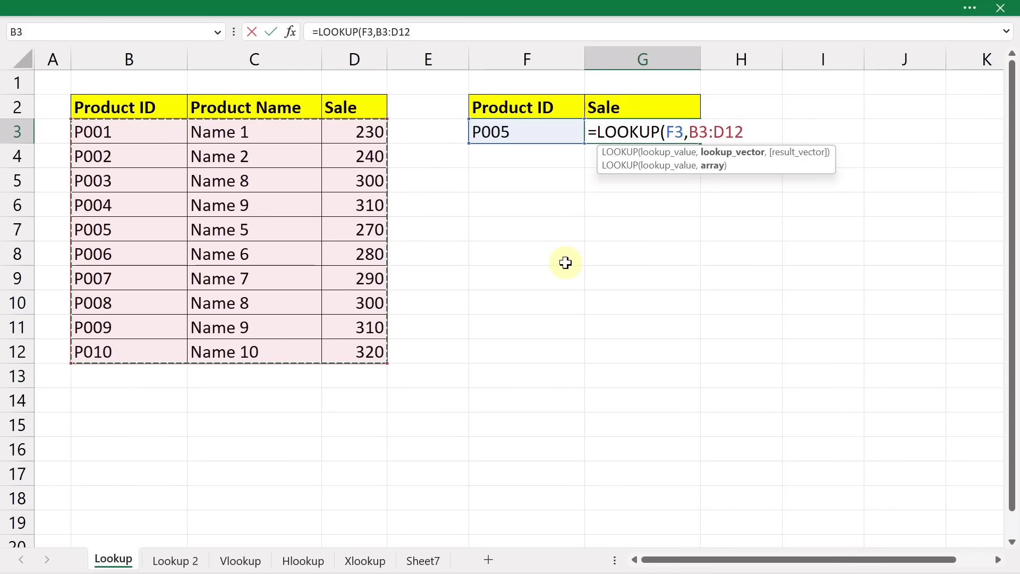
text())
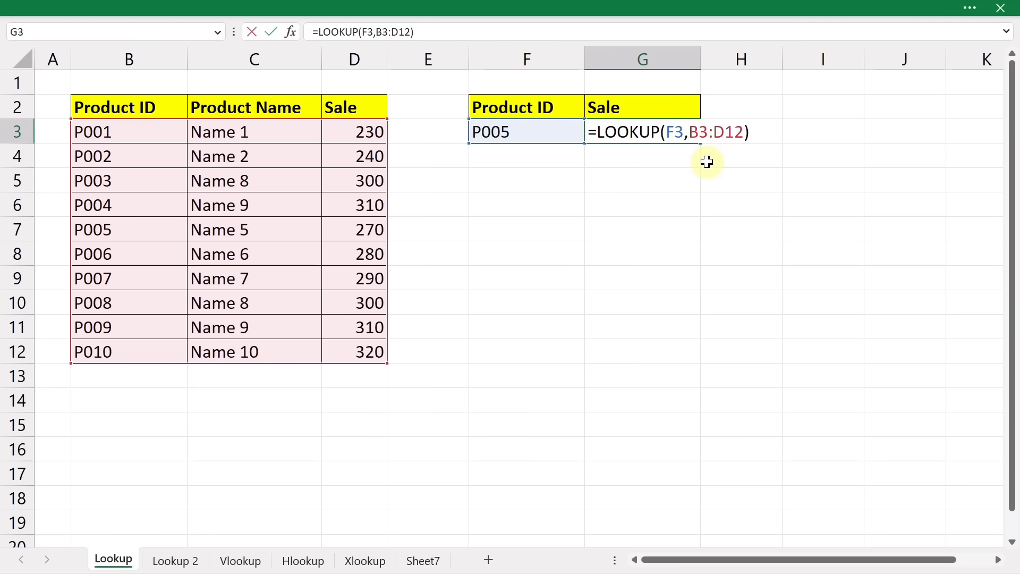
key(Return)
Review the formula in G3 against the range B3:D12, tracing product ID P005 to its value in the Sale column.
click(639, 129)
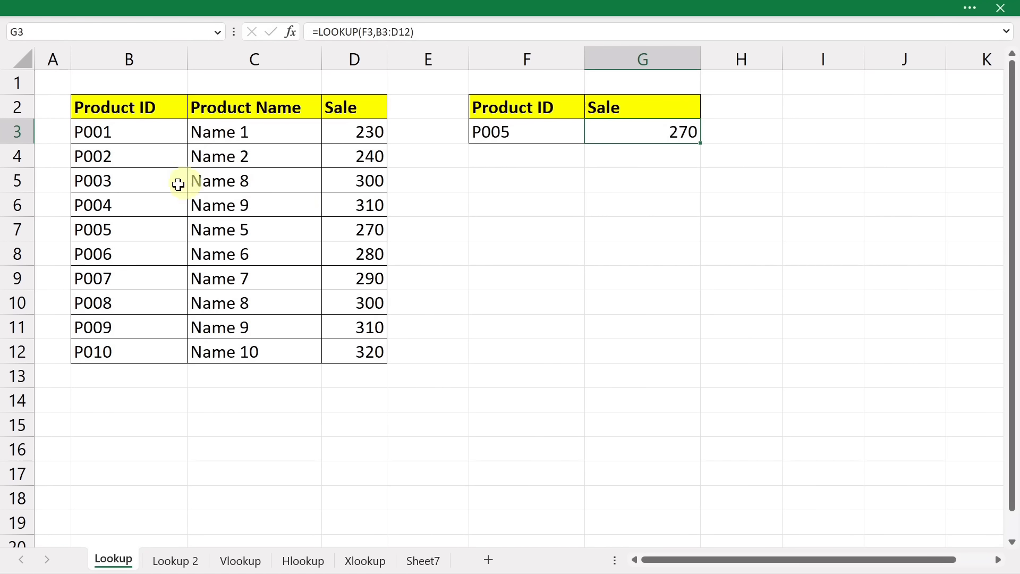
drag(133, 132, 361, 354)
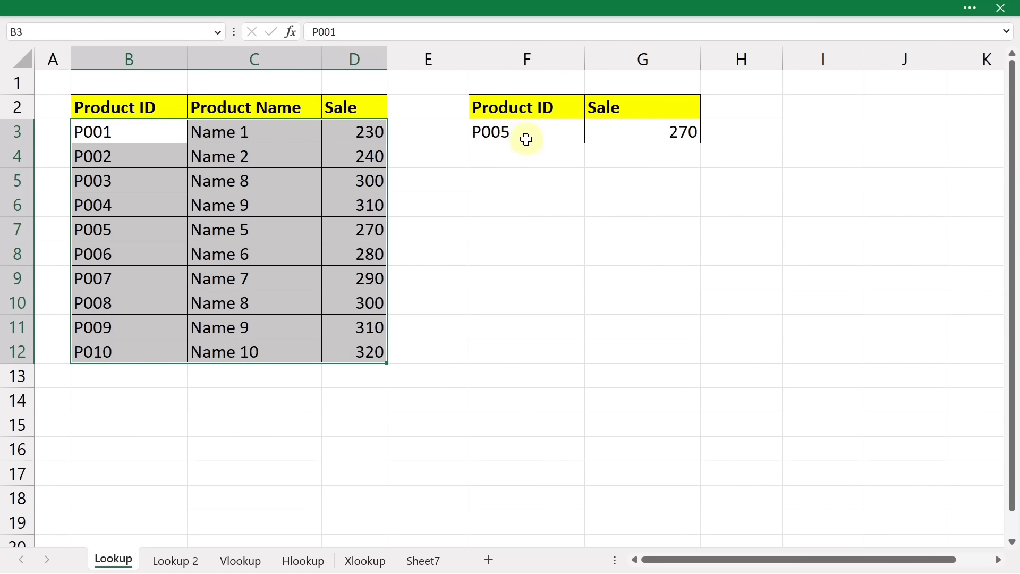
click(107, 205)
click(119, 142)
drag(120, 143, 109, 251)
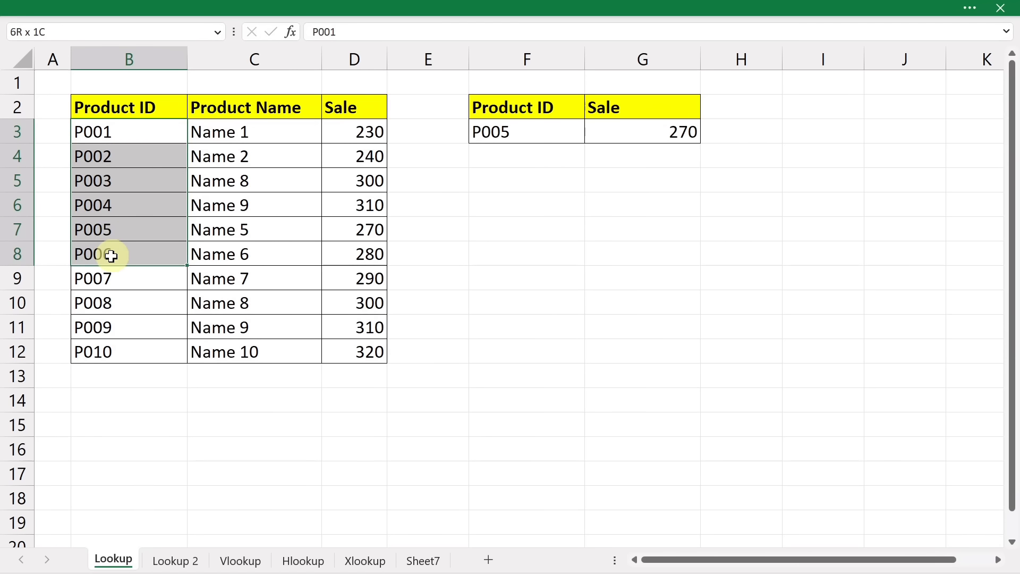
click(118, 225)
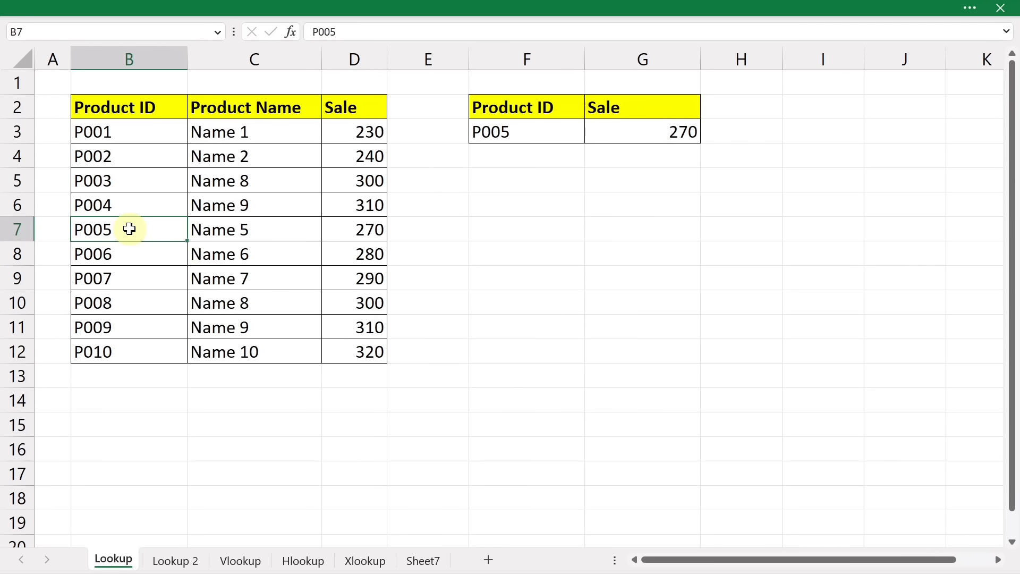
drag(114, 137, 351, 345)
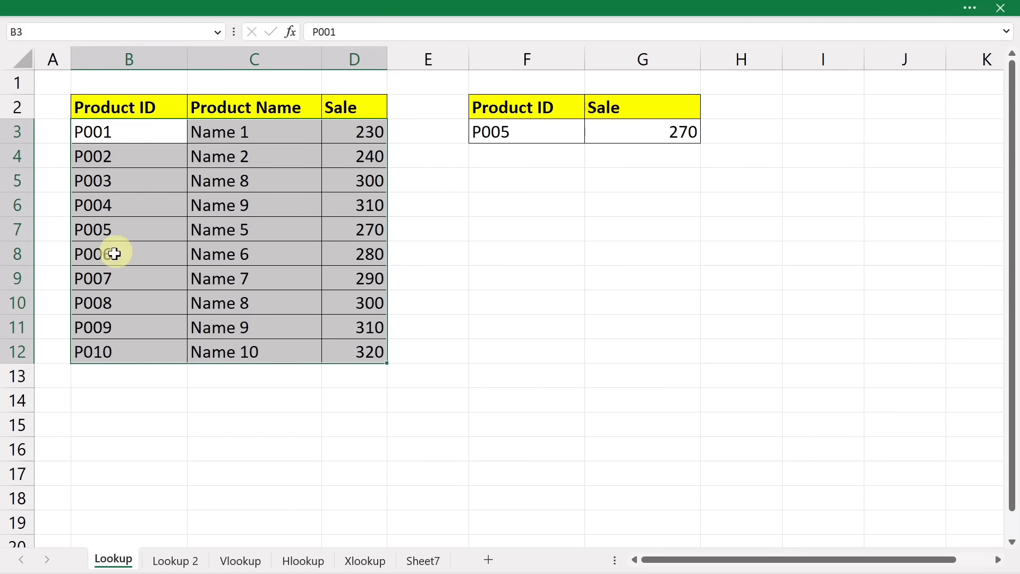
click(109, 228)
click(343, 229)
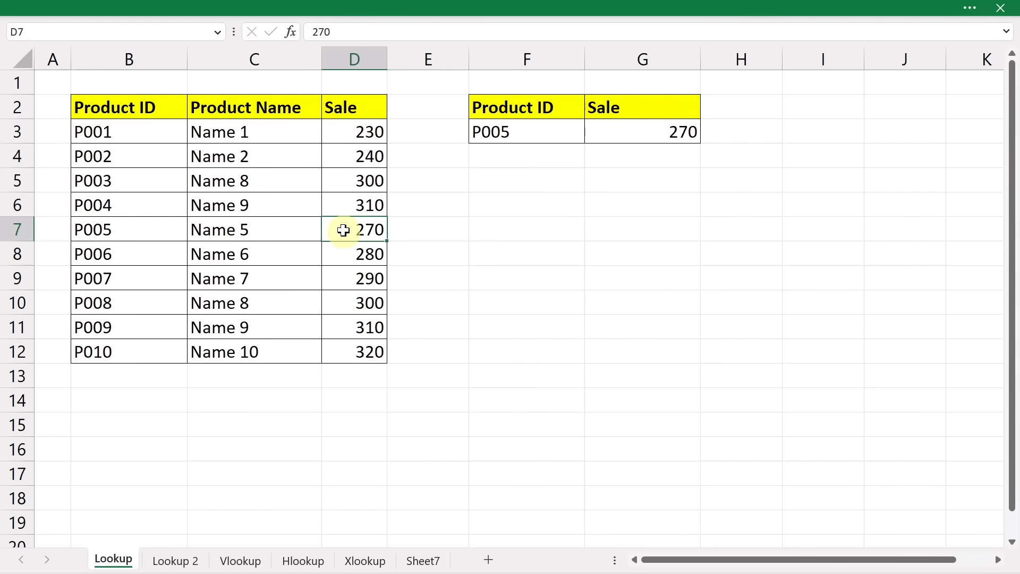
Change the lookup product ID in F3 to P003 and check the matching row and sale in the product table.
double_click(538, 130)
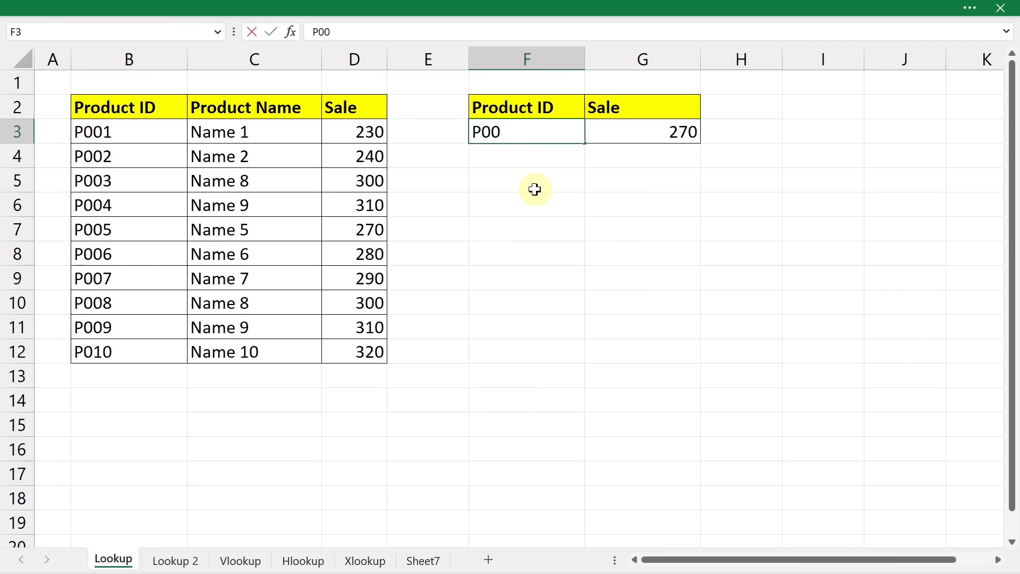
text(3)
key(Return)
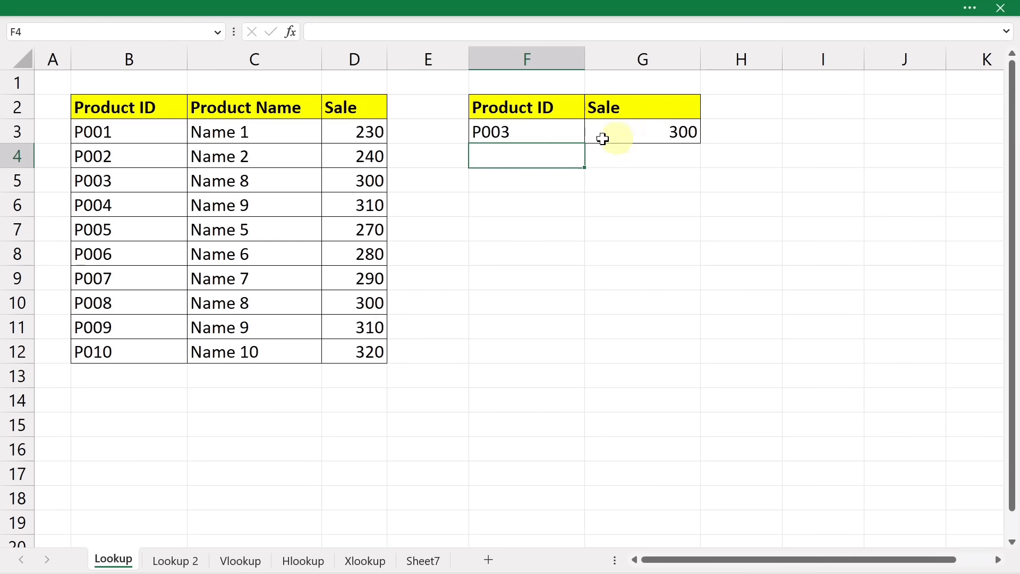
drag(130, 130, 123, 181)
click(124, 181)
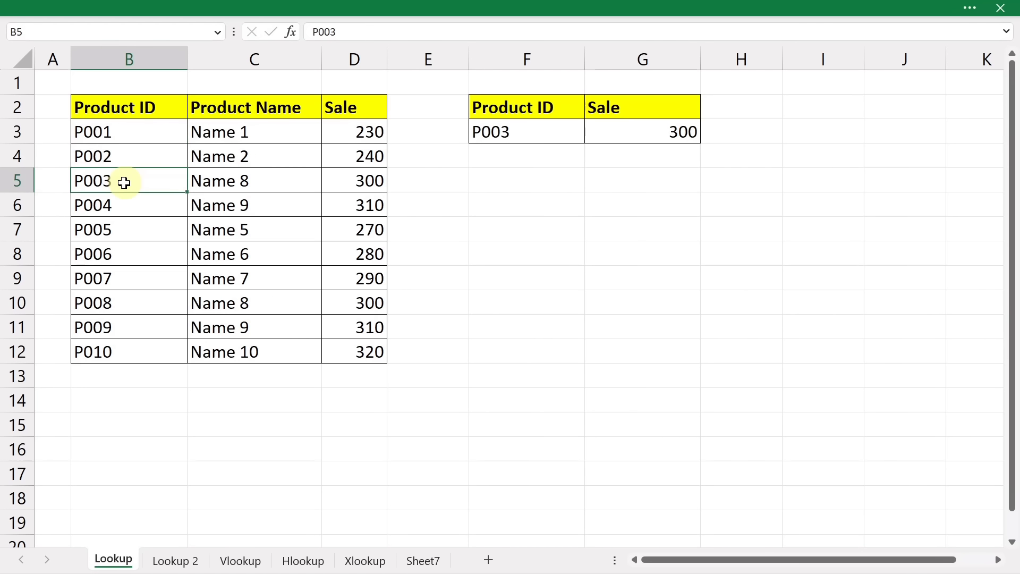
click(352, 185)
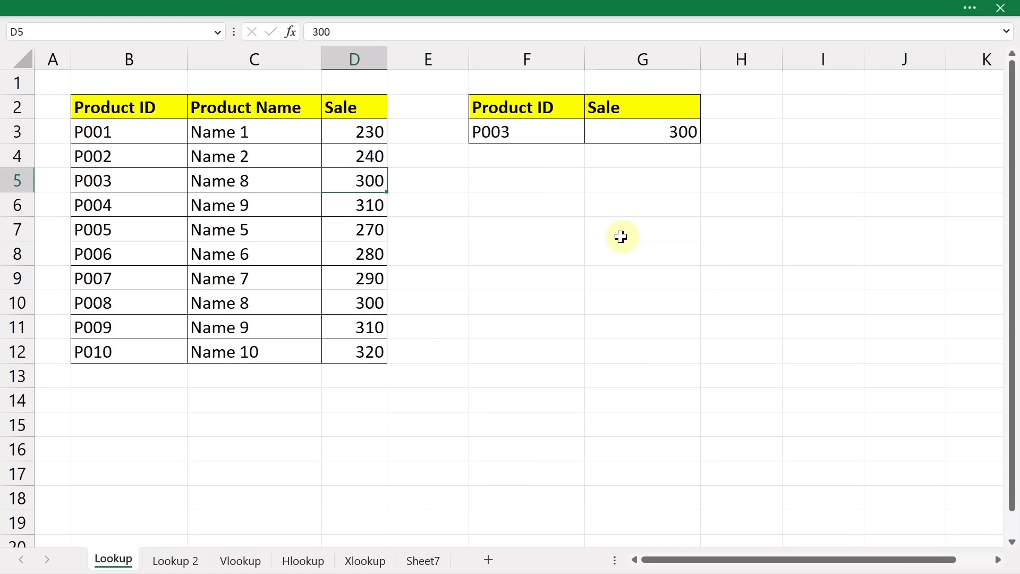
Copy the Product ID and Product Name headers from B2:C2 to F5:G5.
drag(133, 109, 225, 114)
key(ctrl+c)
click(502, 187)
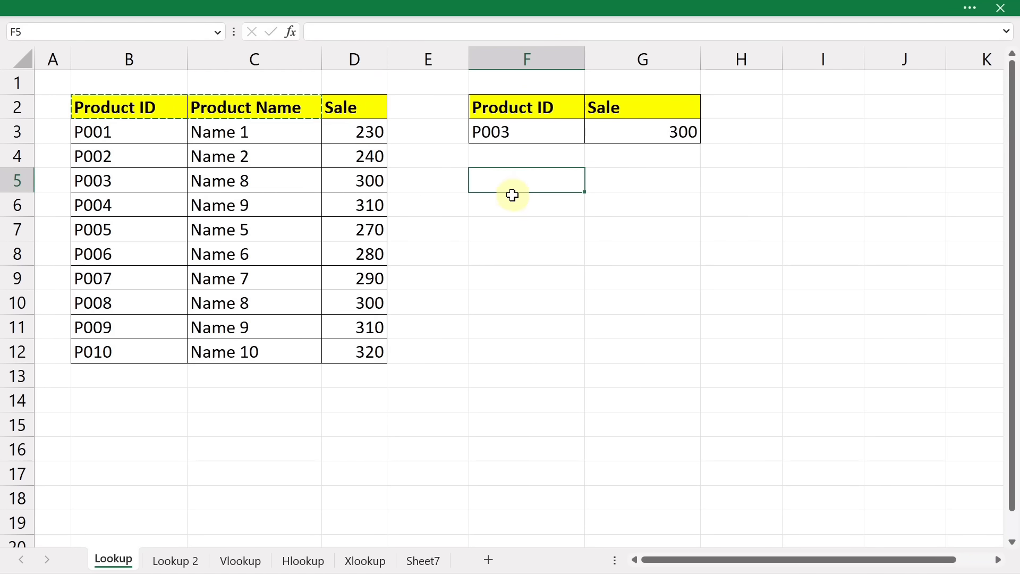
key(ctrl+v)
click(560, 216)
Copy product ID P004 from B6 into F6 and widen column G slightly to fit the Product Name header.
click(112, 203)
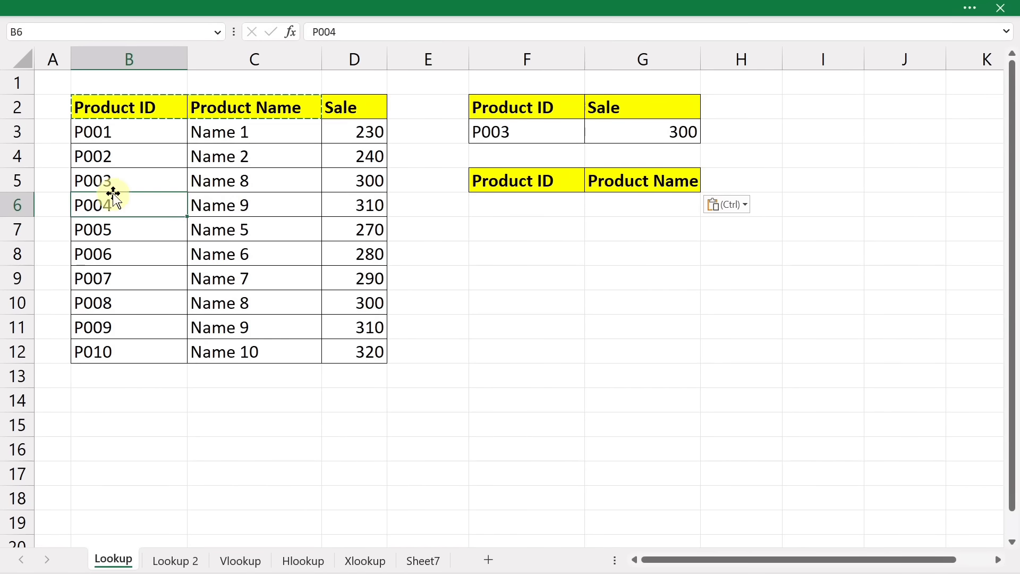
key(ctrl+c)
click(484, 204)
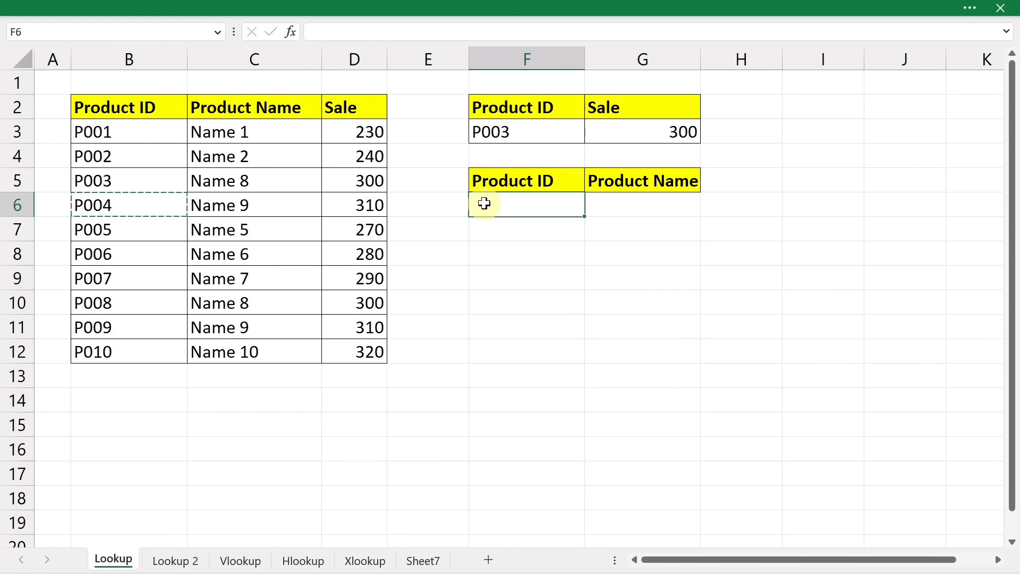
key(ctrl+v)
click(646, 209)
drag(700, 51, 714, 53)
Enter a LOOKUP formula in G6 that searches for the product ID in F6 within the array B3:D12.
click(527, 207)
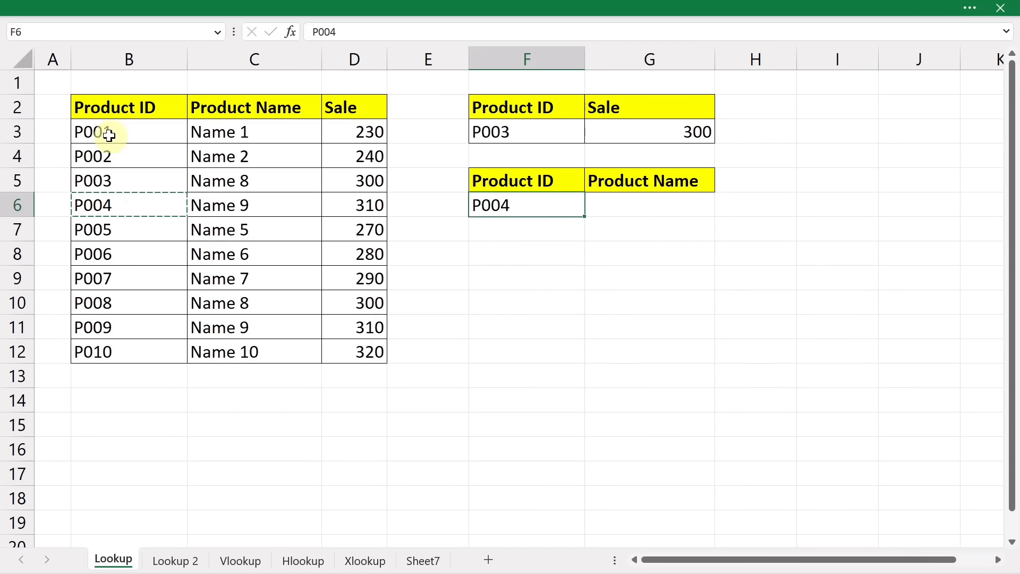
drag(104, 132, 122, 276)
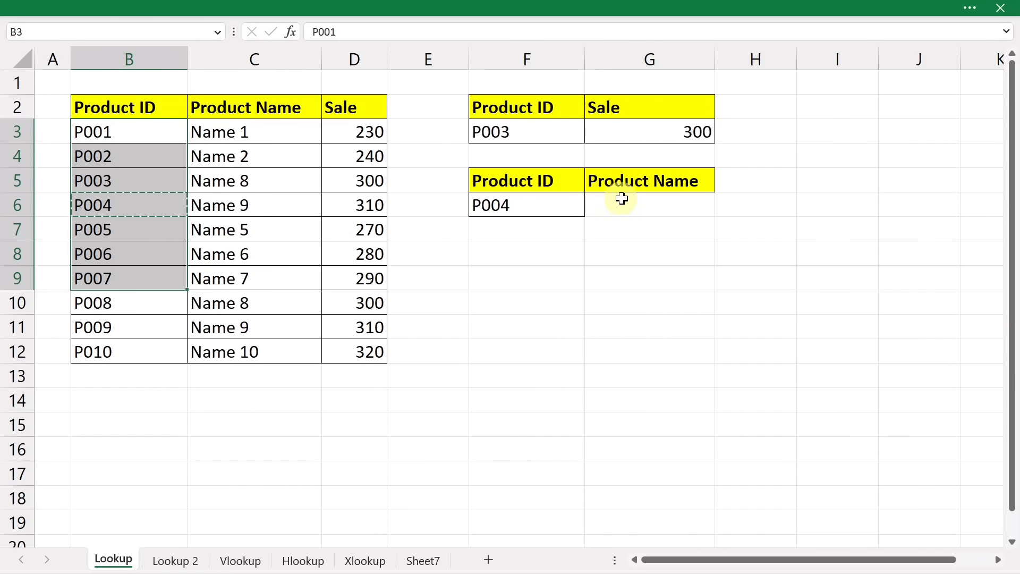
click(636, 204)
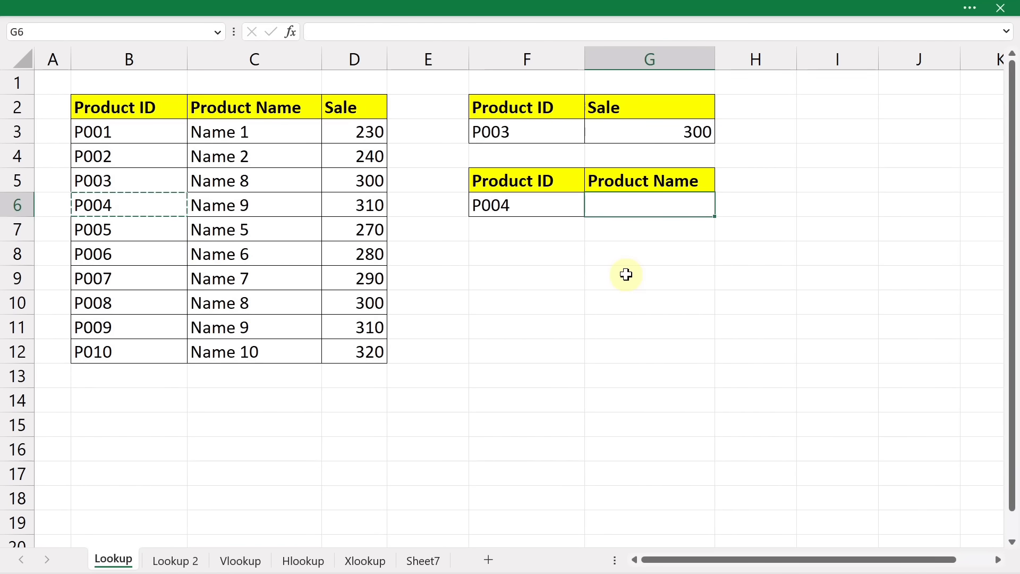
text(=lo)
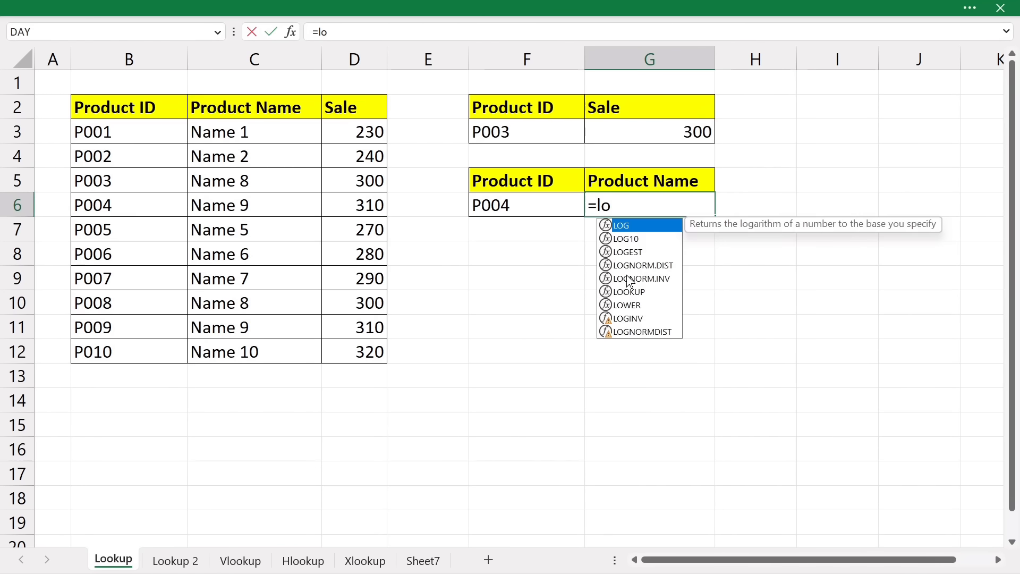
text(o)
key(Tab)
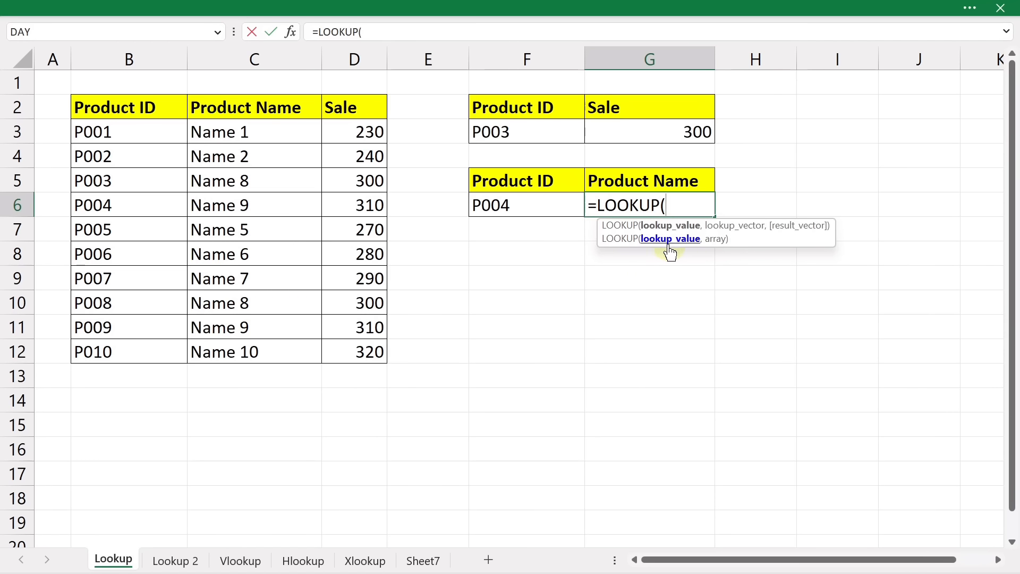
click(505, 205)
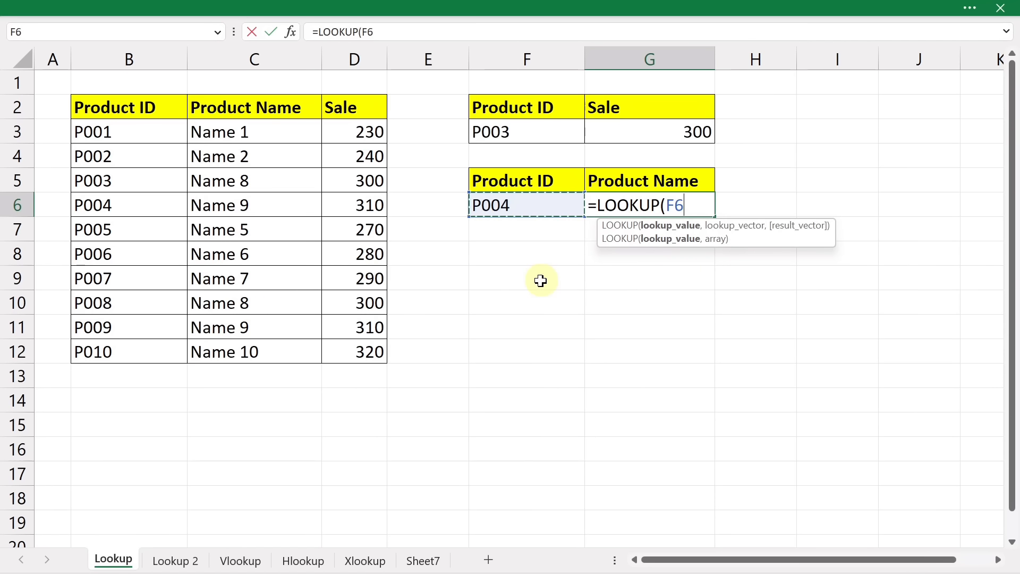
text(,)
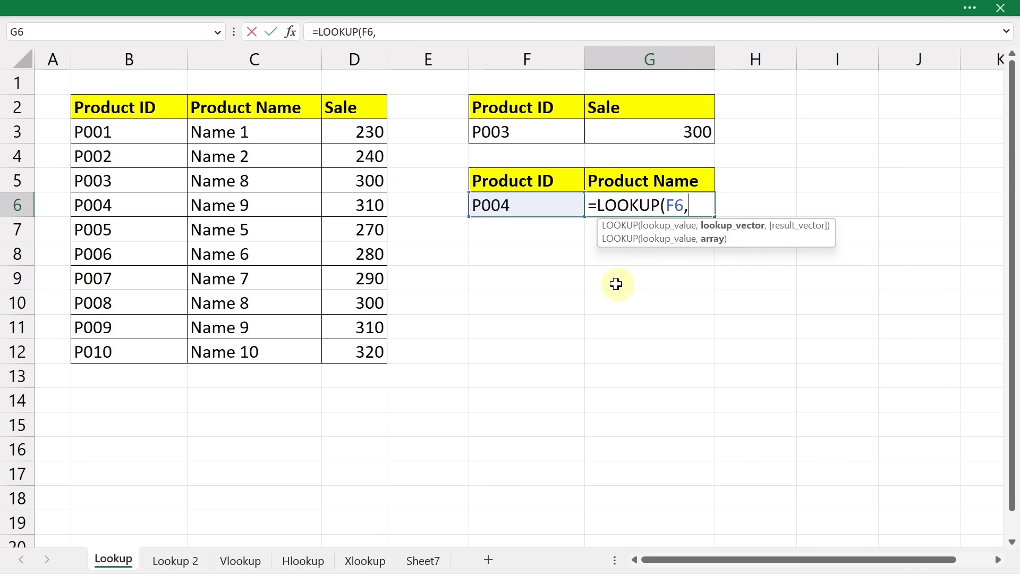
drag(113, 130, 335, 342)
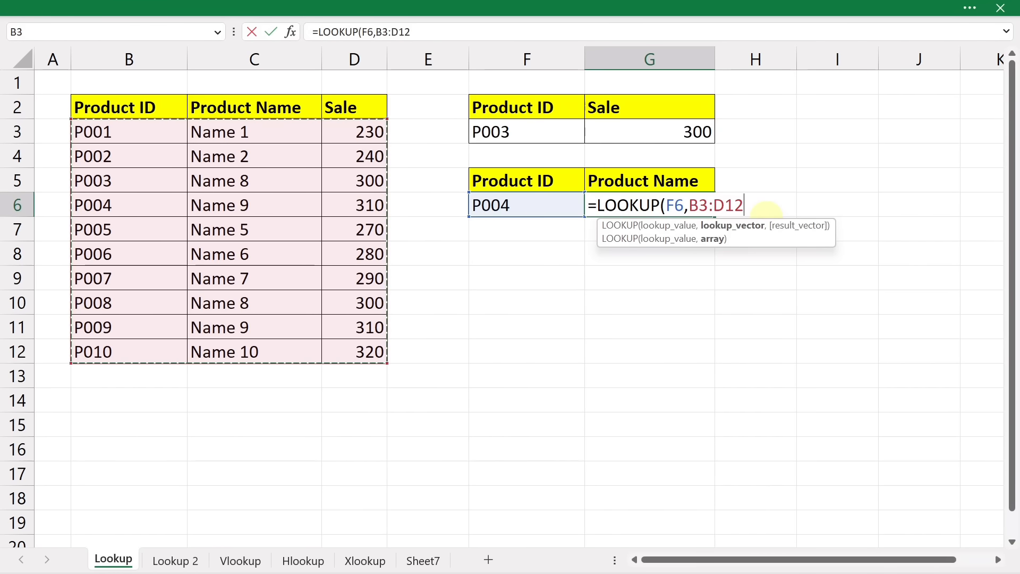
text())
key(Return)
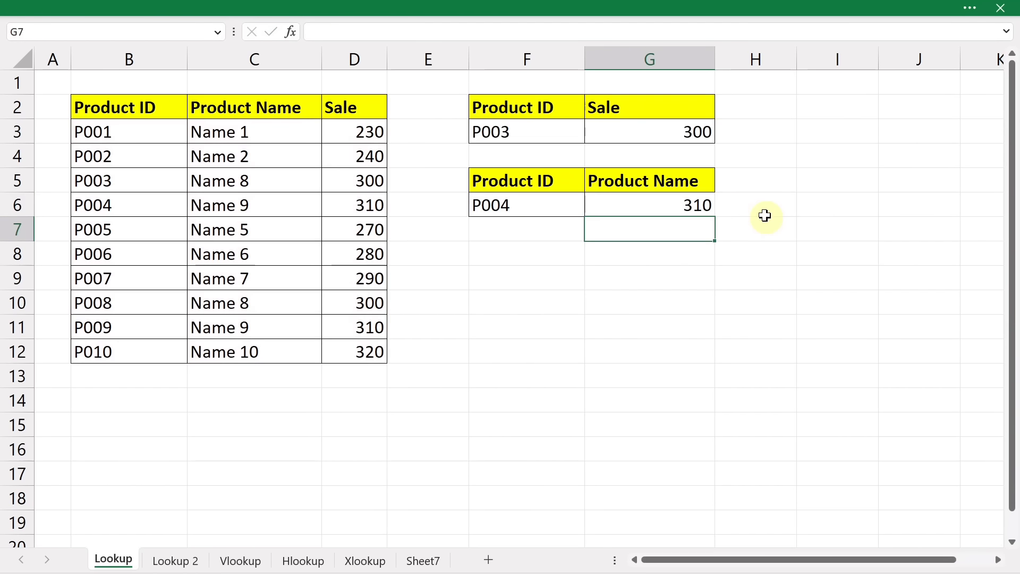
Compare the formula result in G6 with the P004 row and its Sale value in the product table.
click(669, 212)
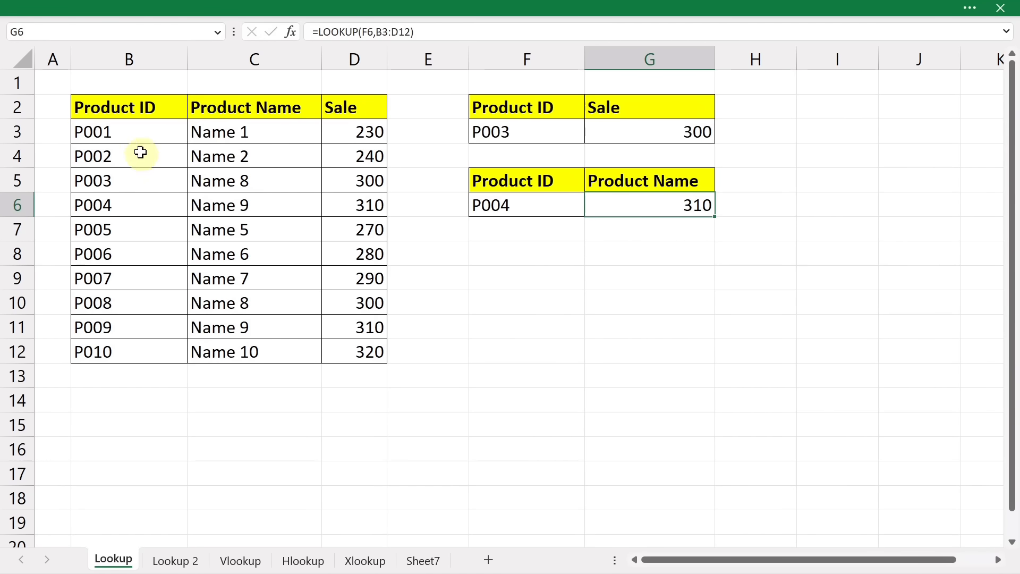
drag(135, 133, 340, 207)
click(337, 205)
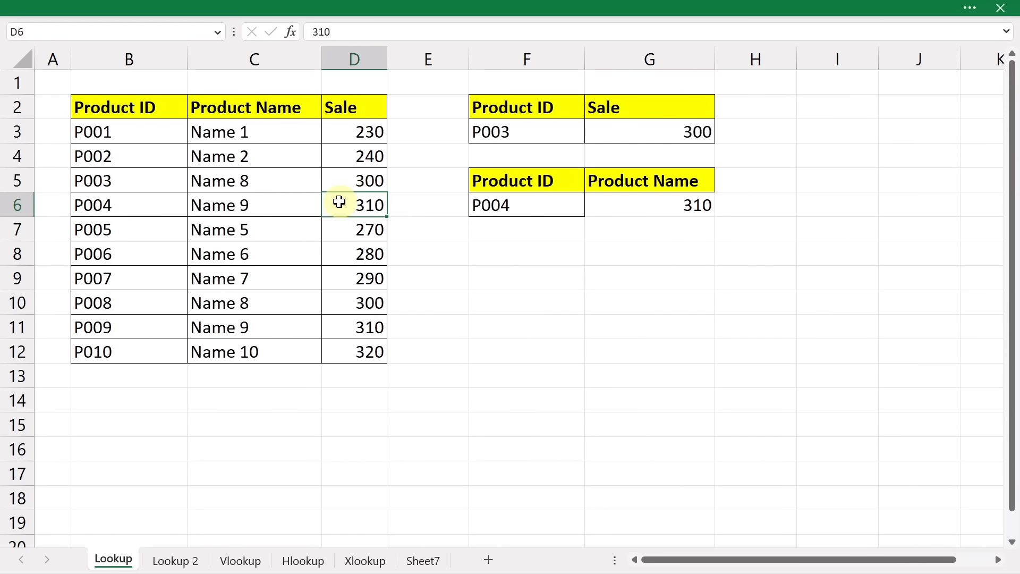
Change the array in the G6 LOOKUP formula to B3:C12 and check the result against P004's product name in the table.
double_click(640, 210)
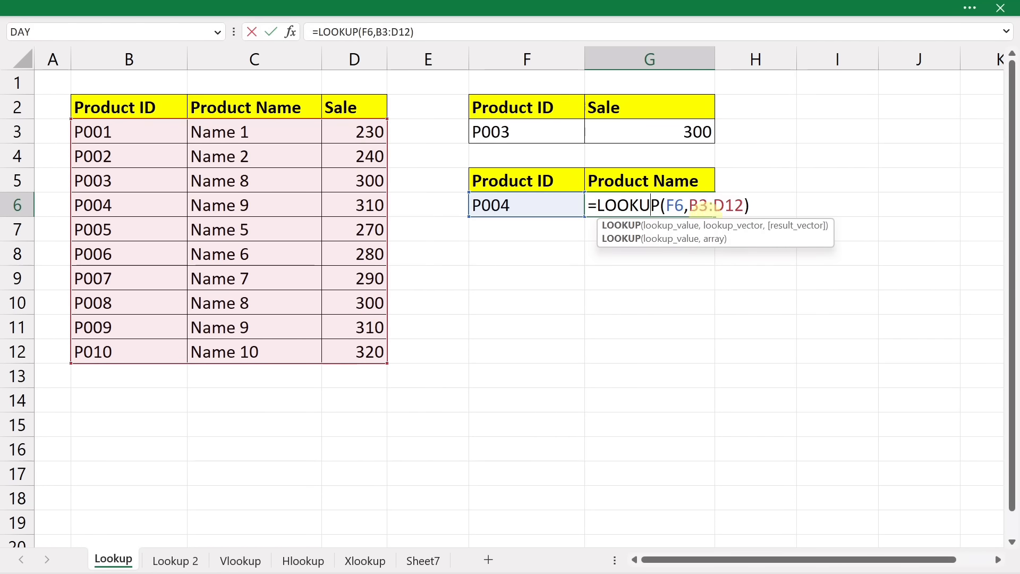
click(749, 205)
key(BackSpace)
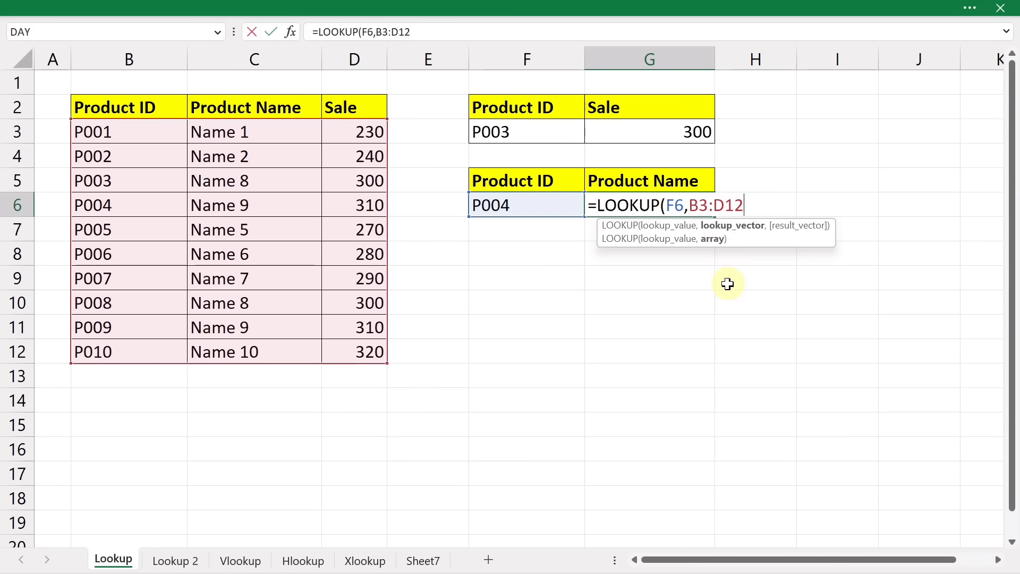
key(BackSpace)
key(BackSpace)
key(BackSpace)
key(BackSpace)
key(BackSpace)
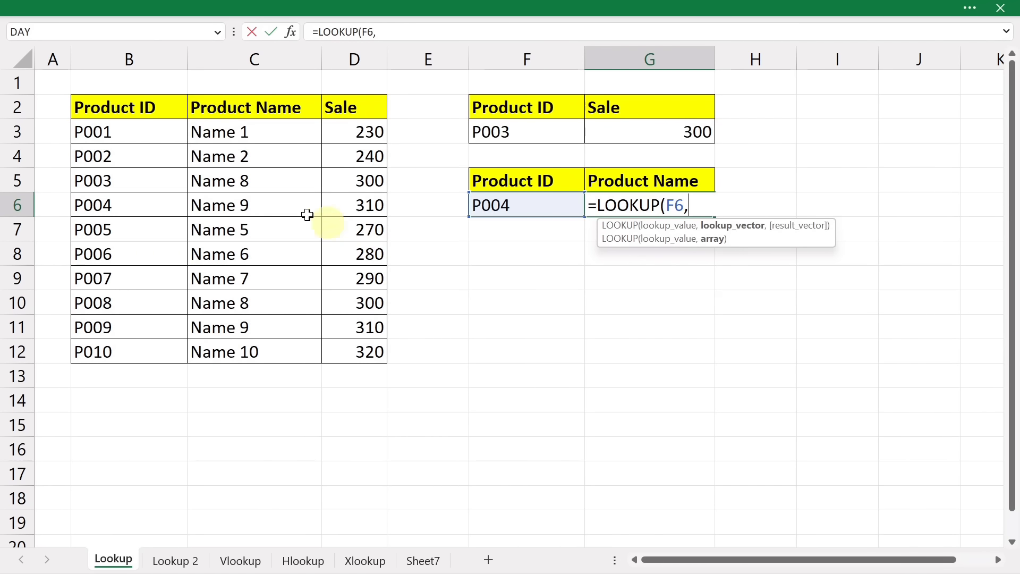
drag(102, 132, 211, 350)
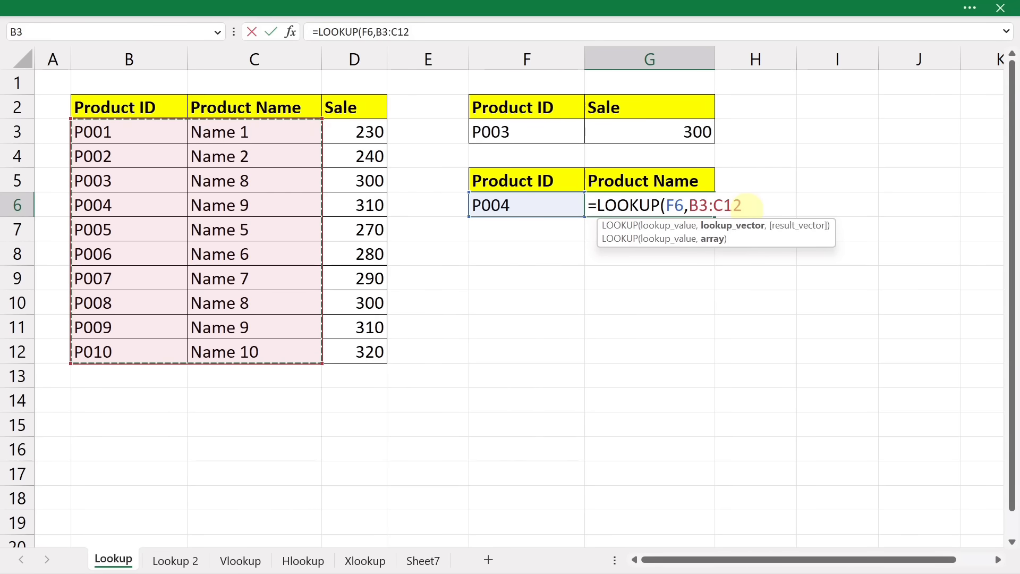
key(Return)
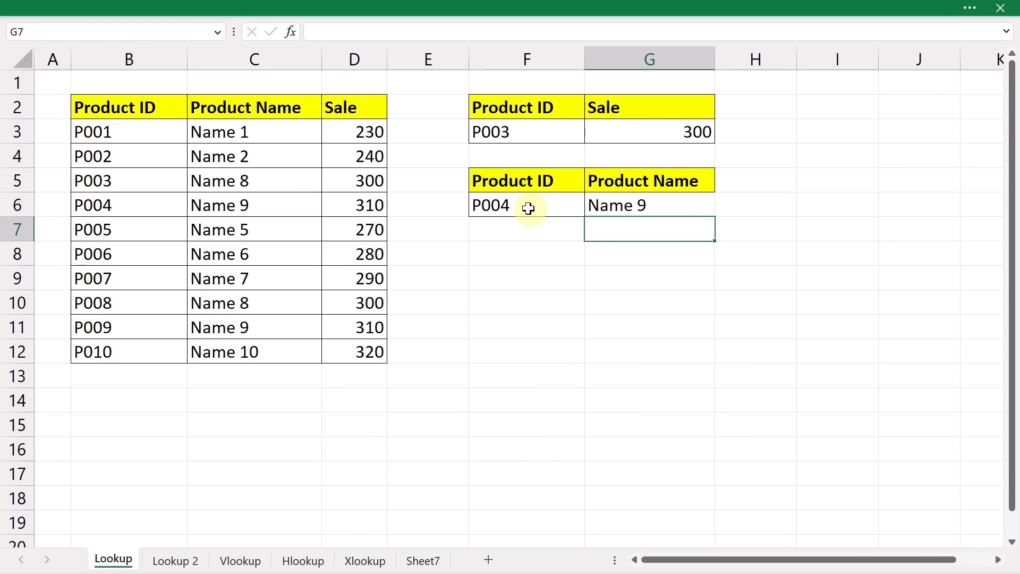
click(138, 207)
click(268, 213)
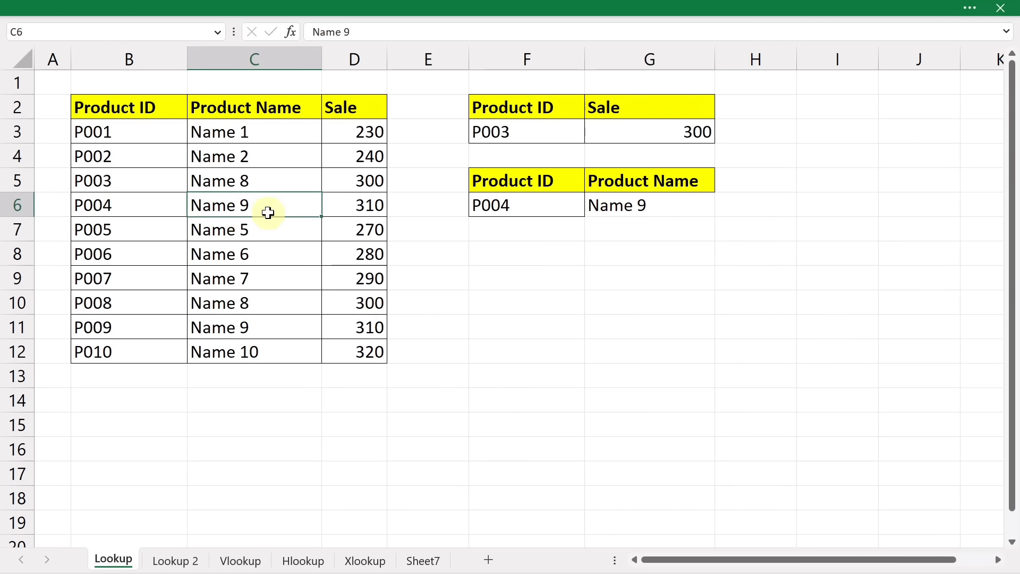
Change the lookup product ID in F6 to P008 and check the matching row in the product table.
double_click(537, 203)
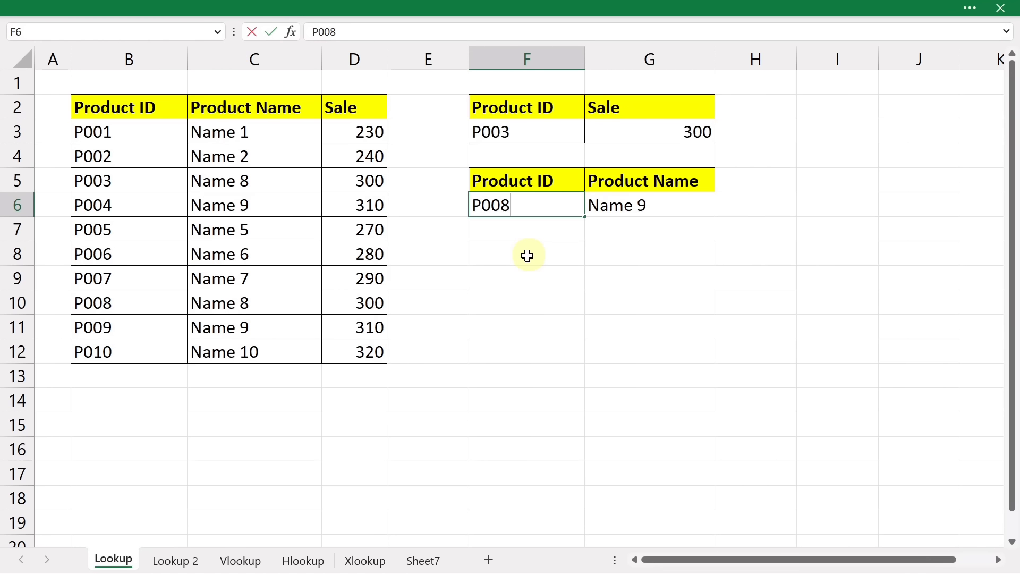
key(Return)
drag(117, 155, 200, 308)
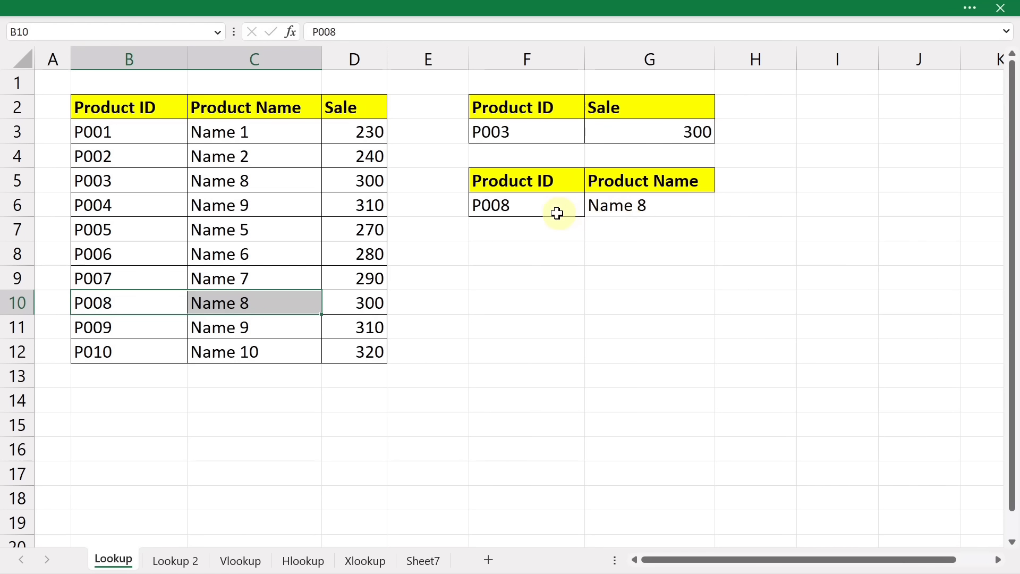
Copy the Product ID, Product Name and Sale headers from B2:D2 to F8:H8.
drag(160, 104, 348, 105)
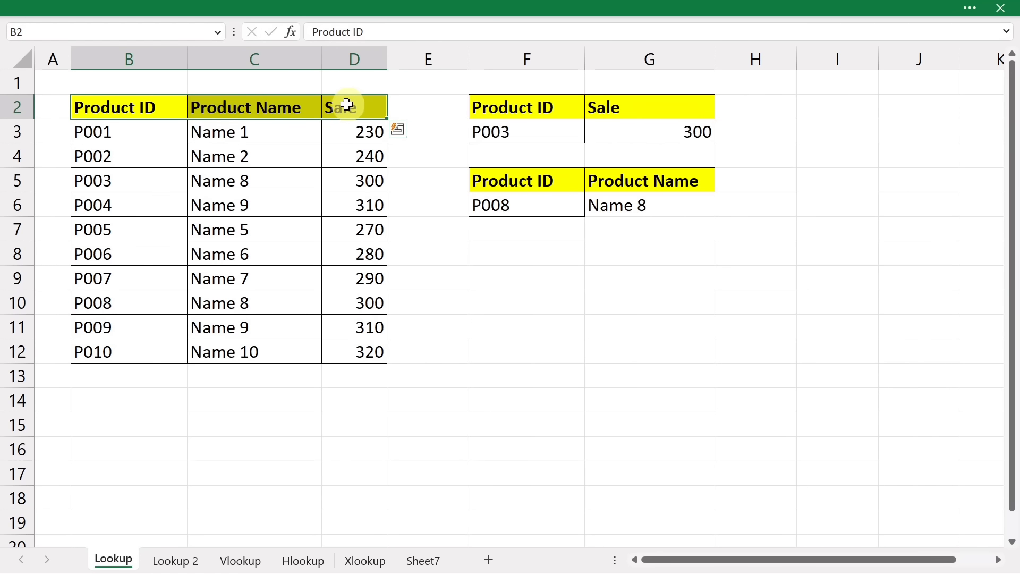
key(ctrl+c)
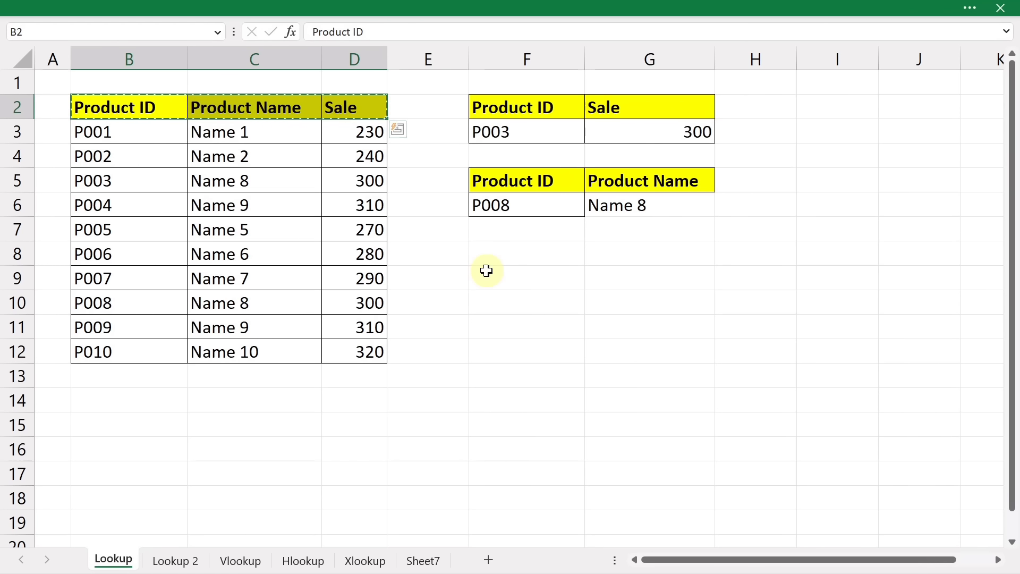
click(512, 253)
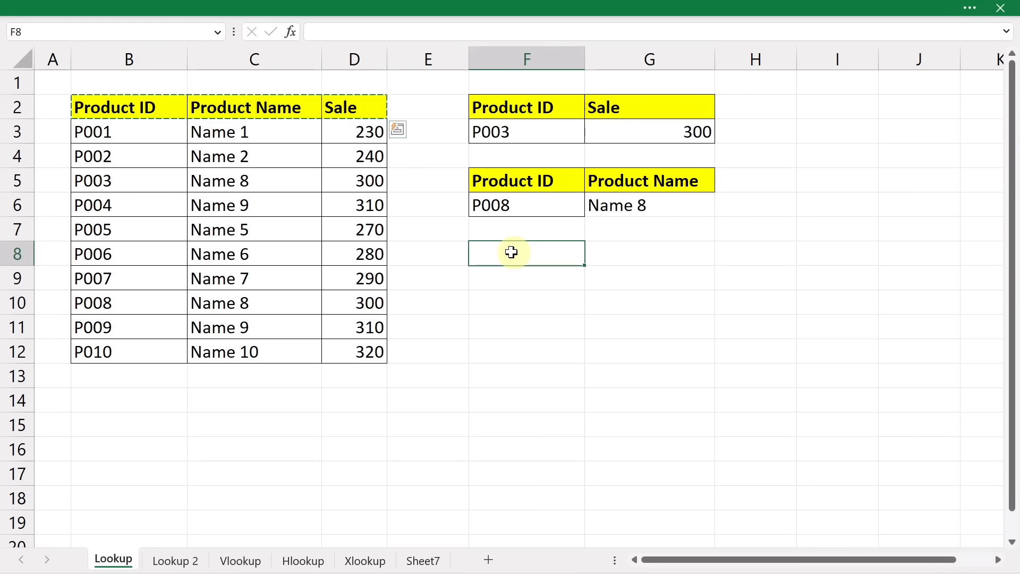
key(ctrl+v)
click(541, 274)
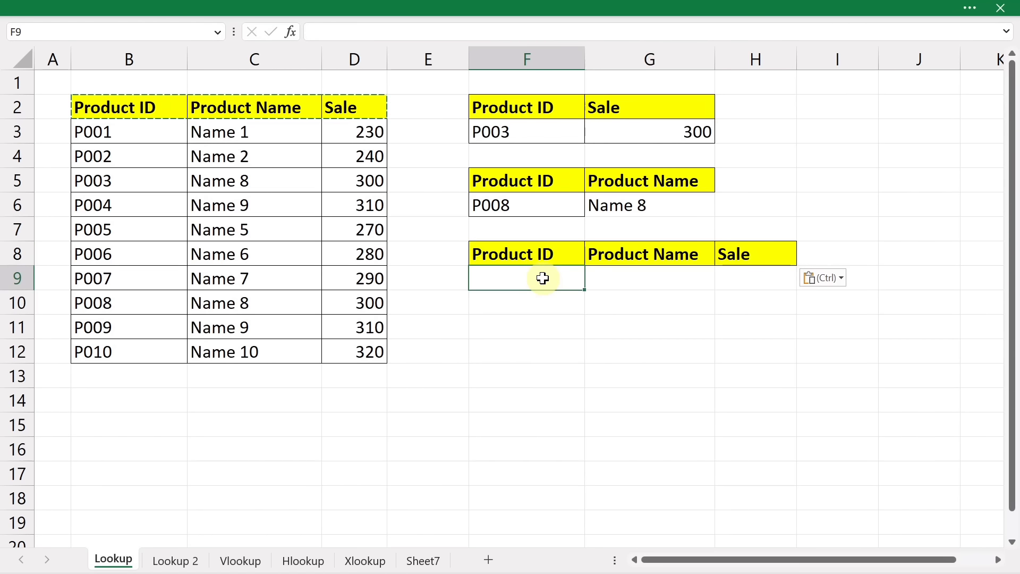
Copy product ID P003 from B5 into F9 under the new Product ID header.
click(127, 187)
key(ctrl+c)
click(523, 278)
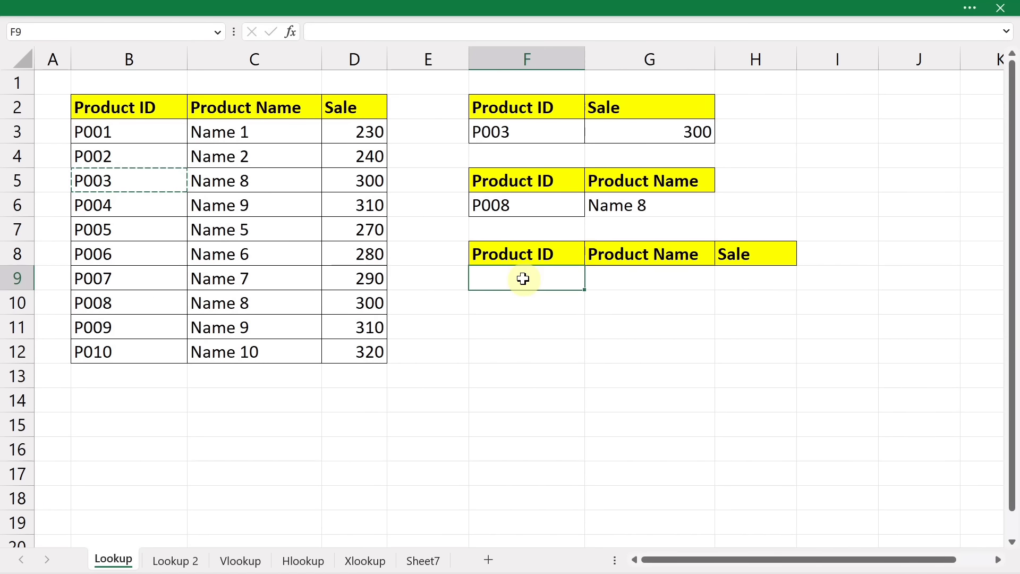
key(ctrl+v)
click(657, 284)
click(759, 287)
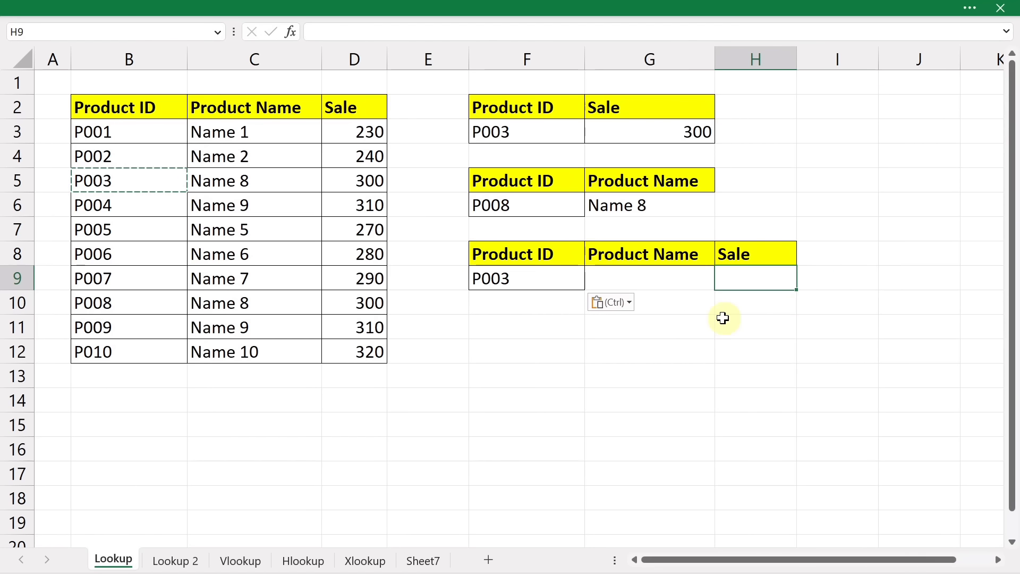
Begin a LOOKUP formula in G9 with the absolute lookup value $F$9 and the array B3:C12.
click(634, 289)
key(Escape)
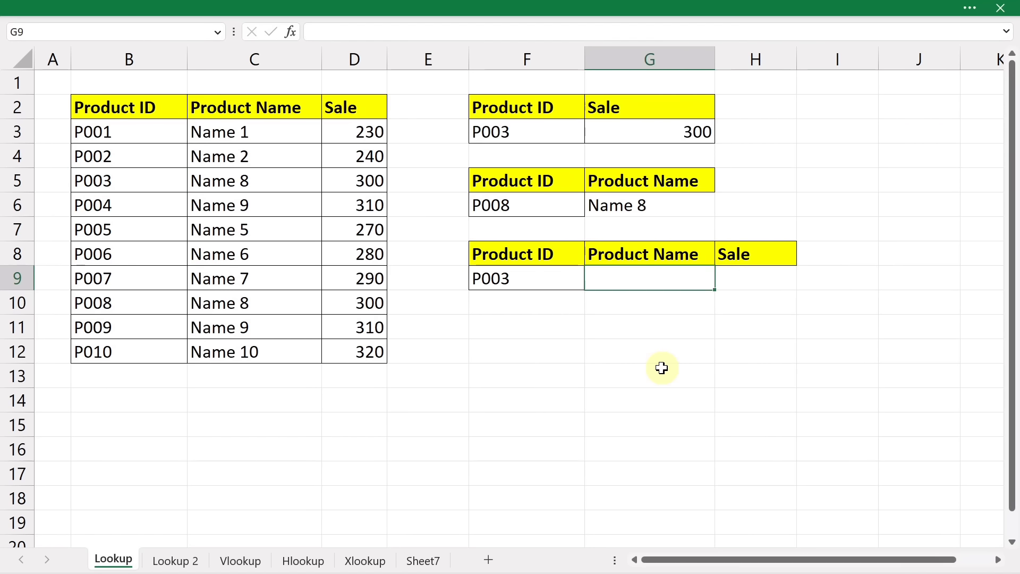
text(=loo)
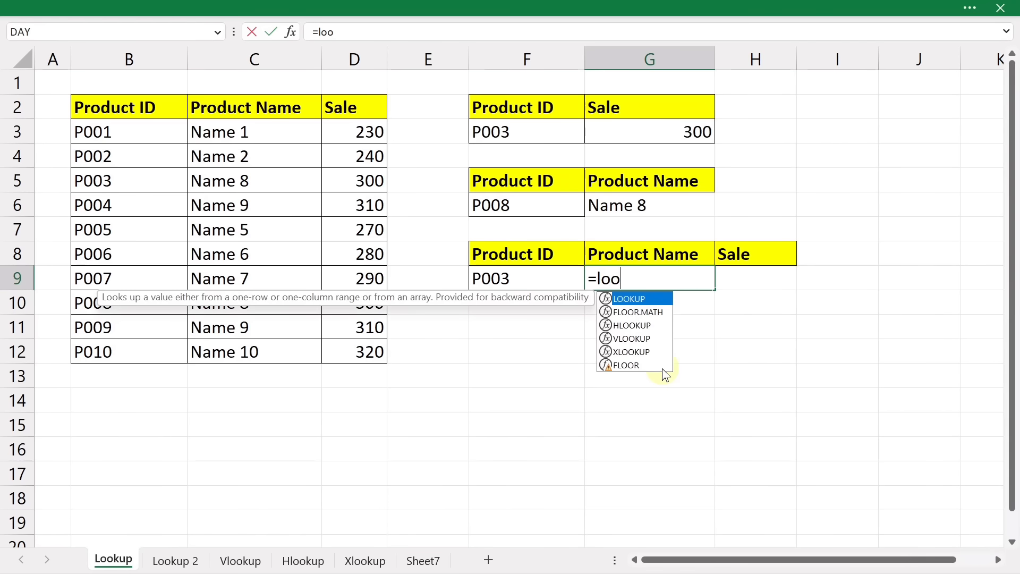
key(Tab)
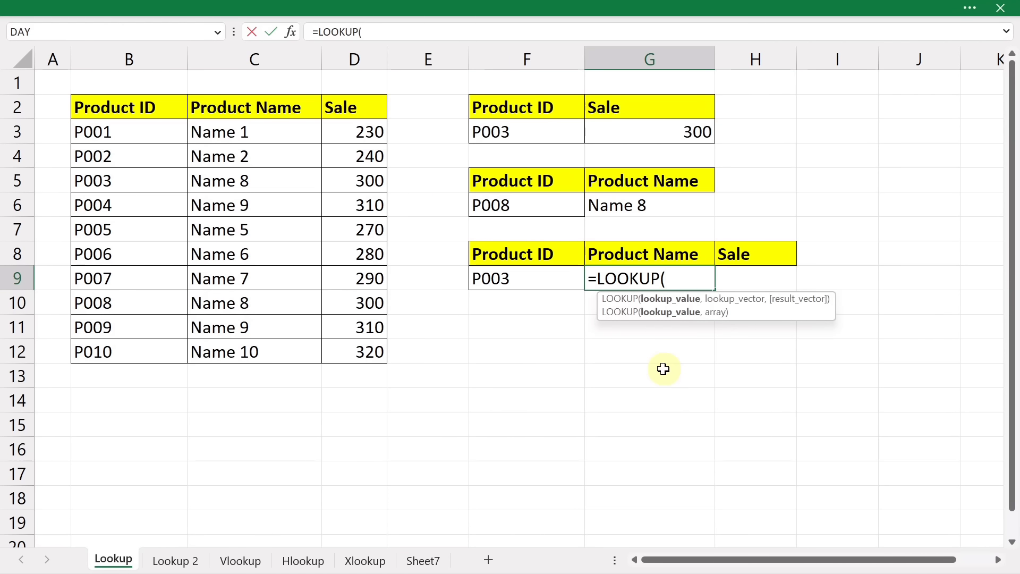
click(498, 278)
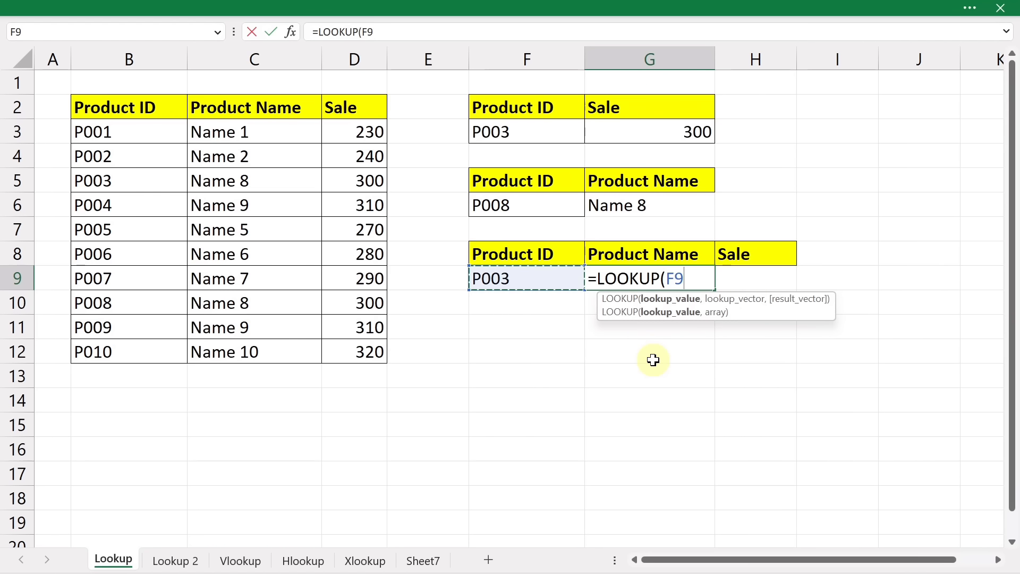
key(F4)
text(,)
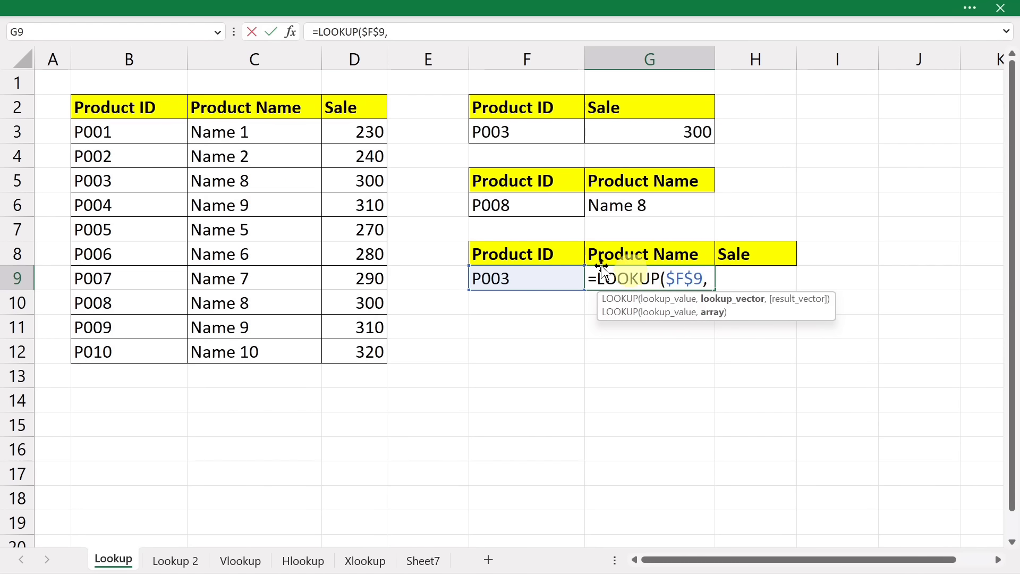
drag(120, 130, 211, 349)
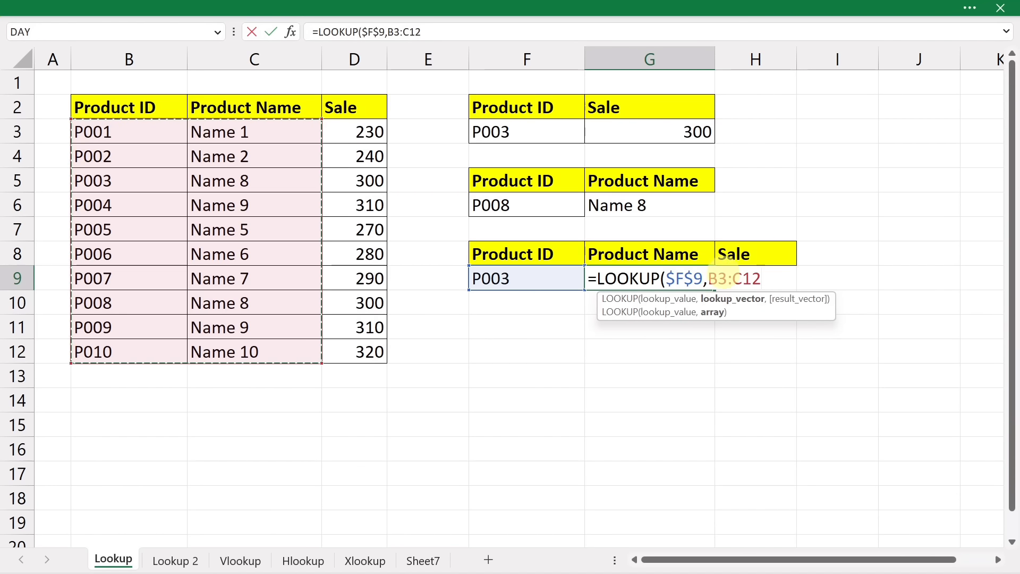
Make the array's starting cell absolute as $B$3:C12 and complete the LOOKUP formula in G9.
click(717, 278)
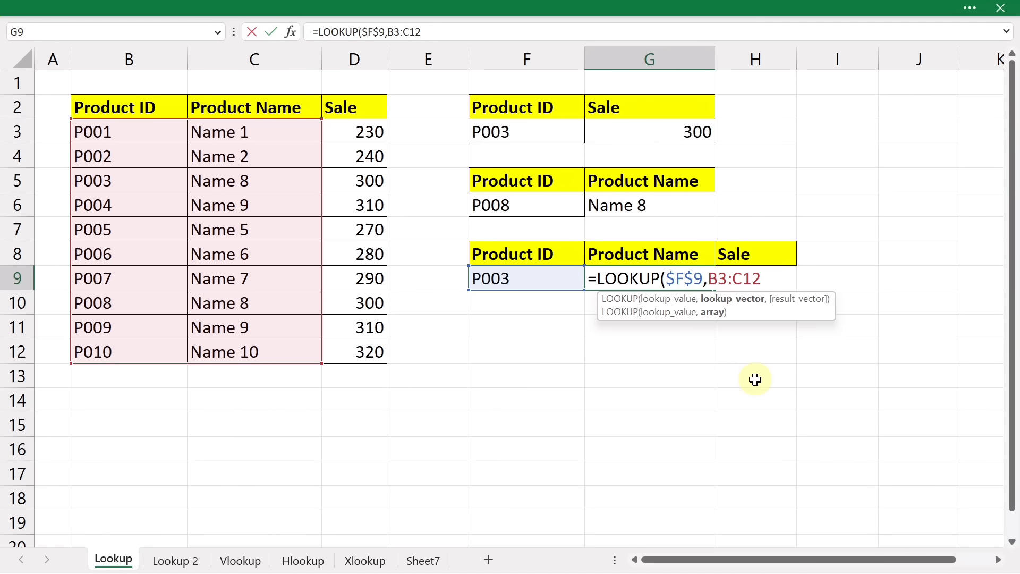
key(F4)
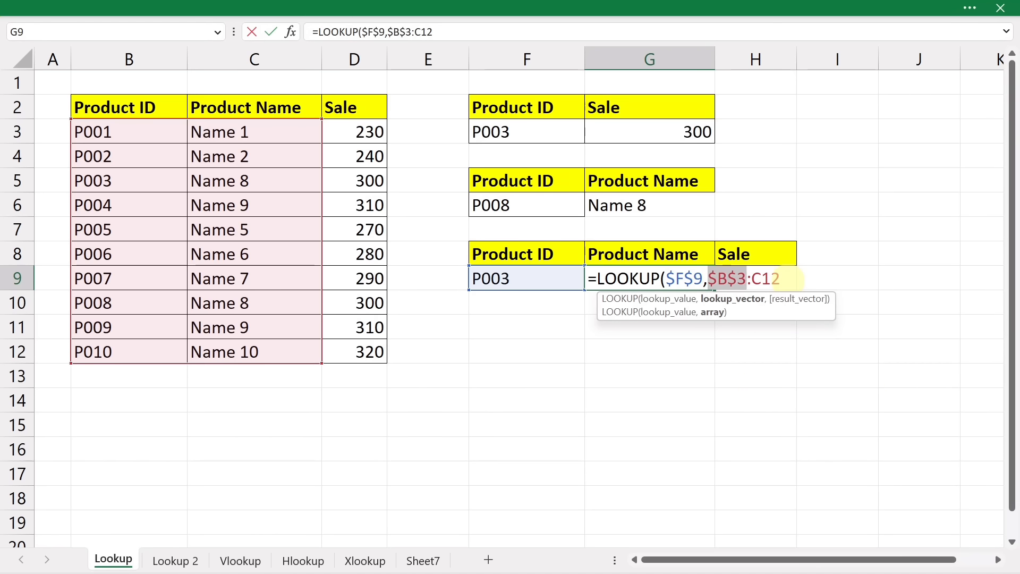
key(End)
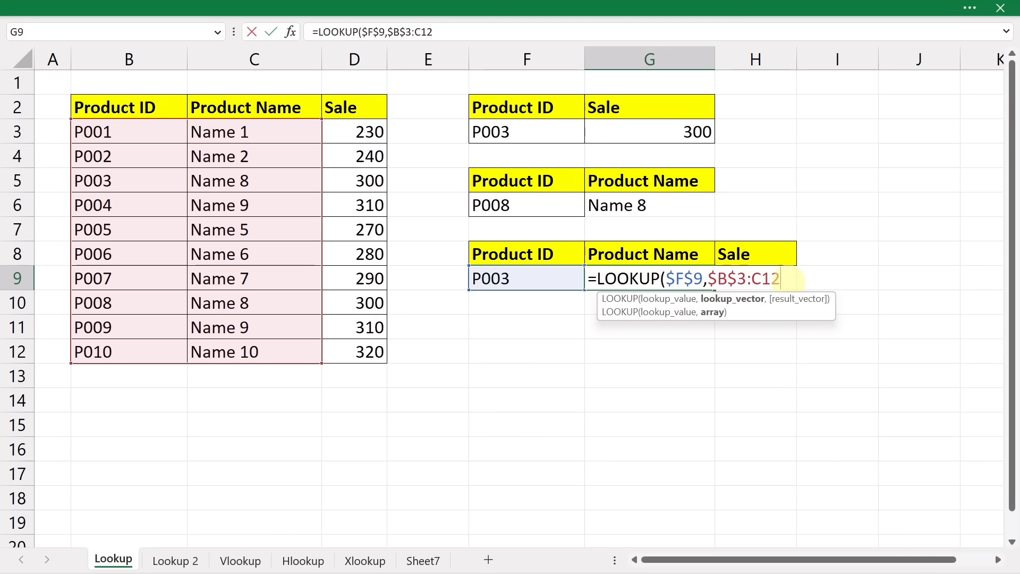
text())
key(Return)
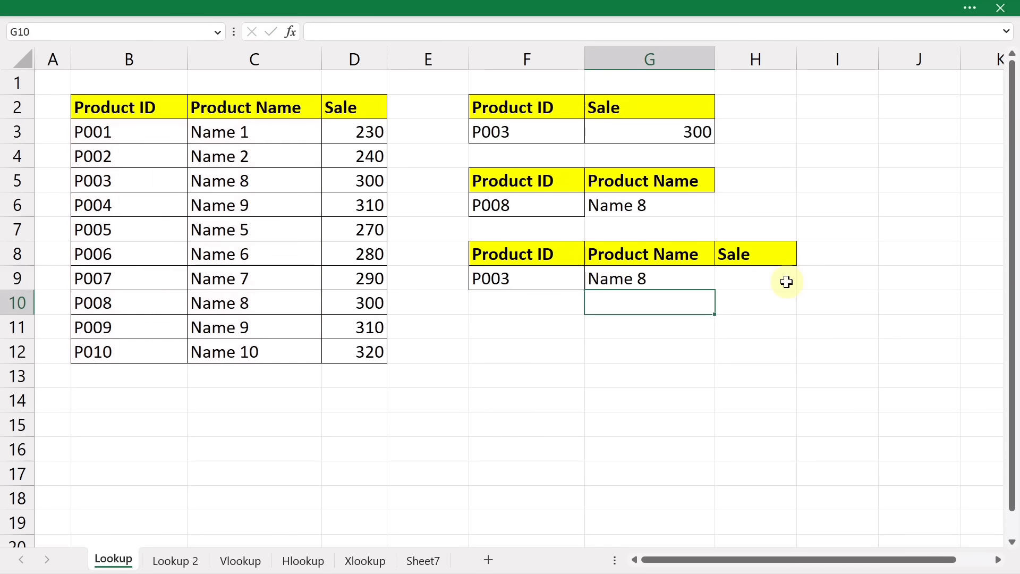
Fill the LOOKUP formula from G9 across to H9 and change the product ID in F9 to P007.
click(665, 283)
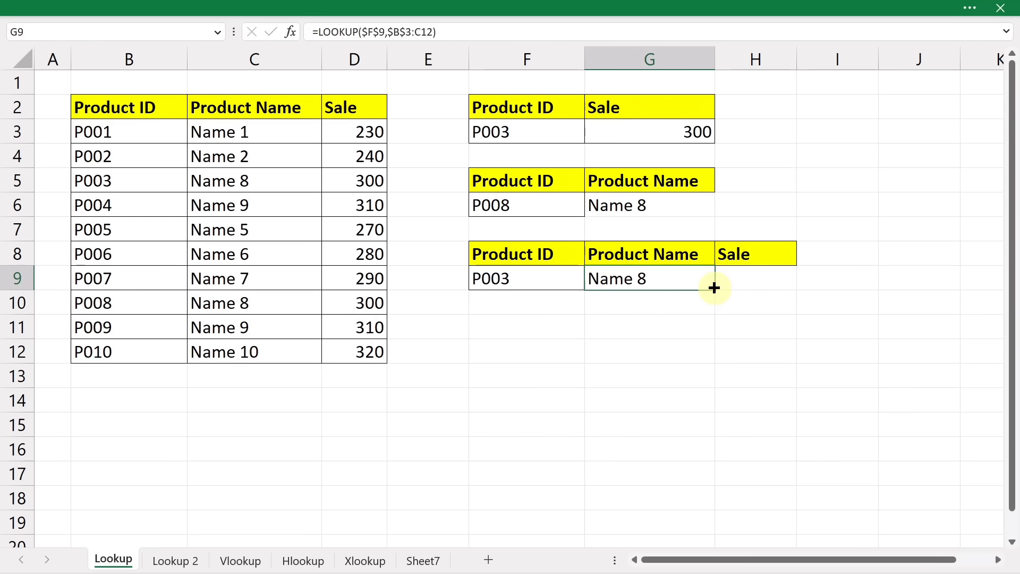
drag(714, 290, 770, 291)
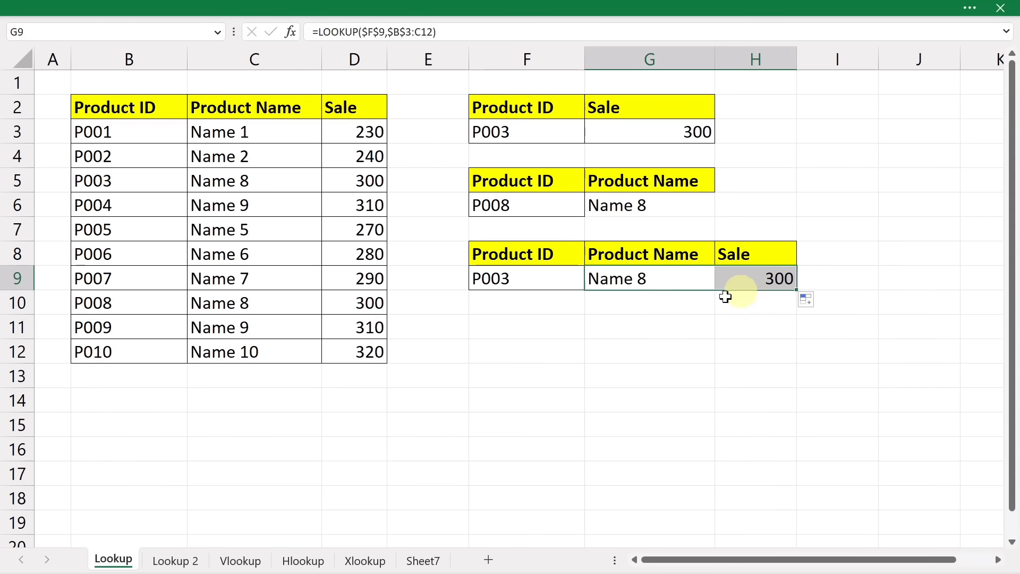
double_click(537, 278)
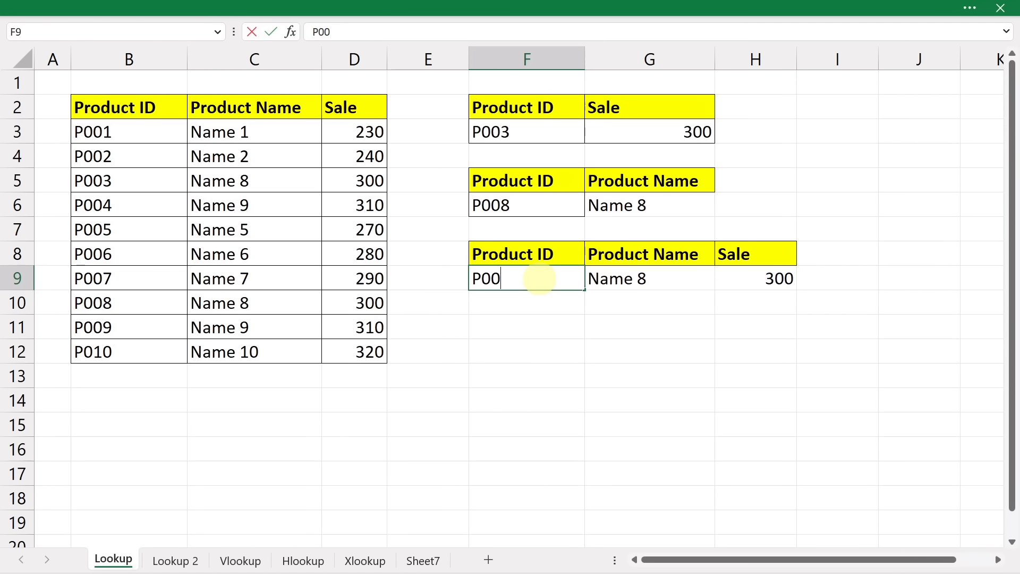
key(Return)
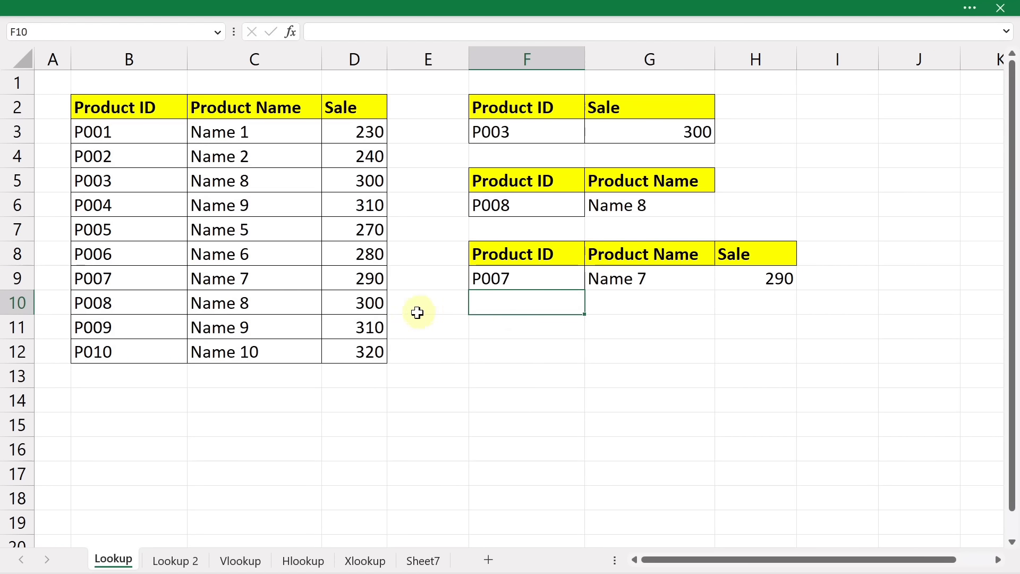
Check the P007 row in the source table and examine the LOOKUP formulas in G9 and H9.
drag(120, 134, 125, 157)
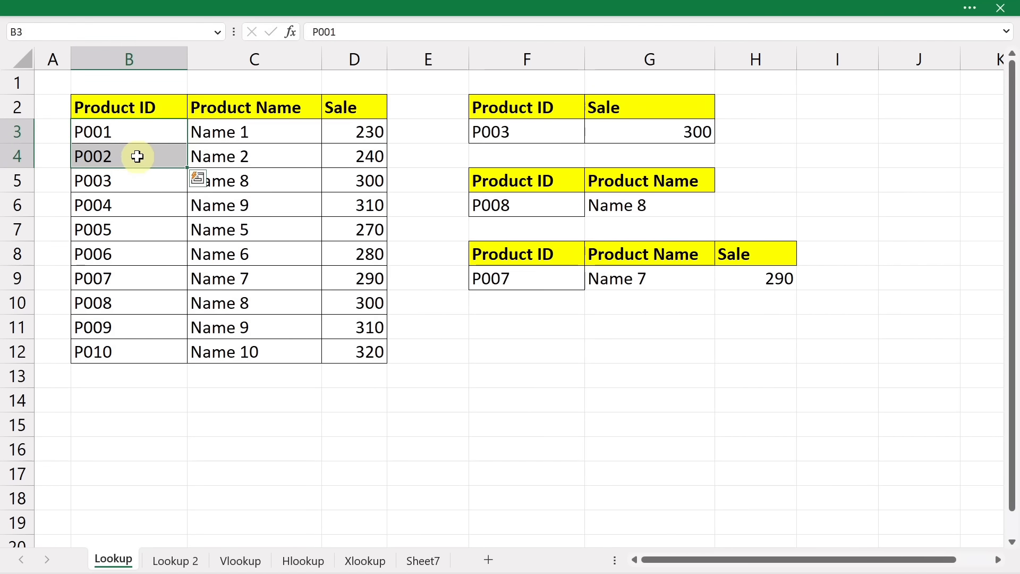
key(ctrl+space)
drag(142, 277, 289, 280)
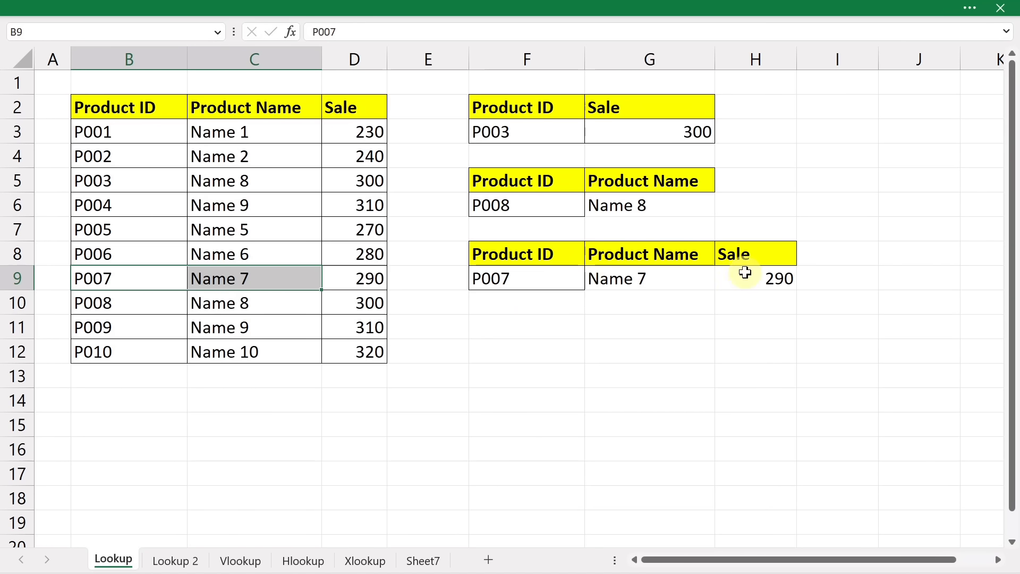
click(670, 284)
double_click(669, 284)
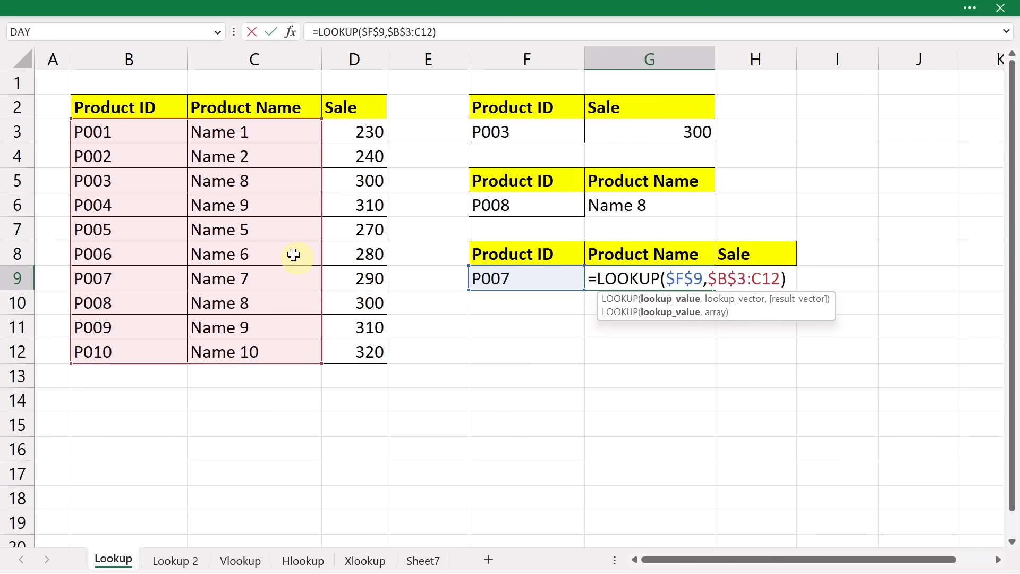
key(Escape)
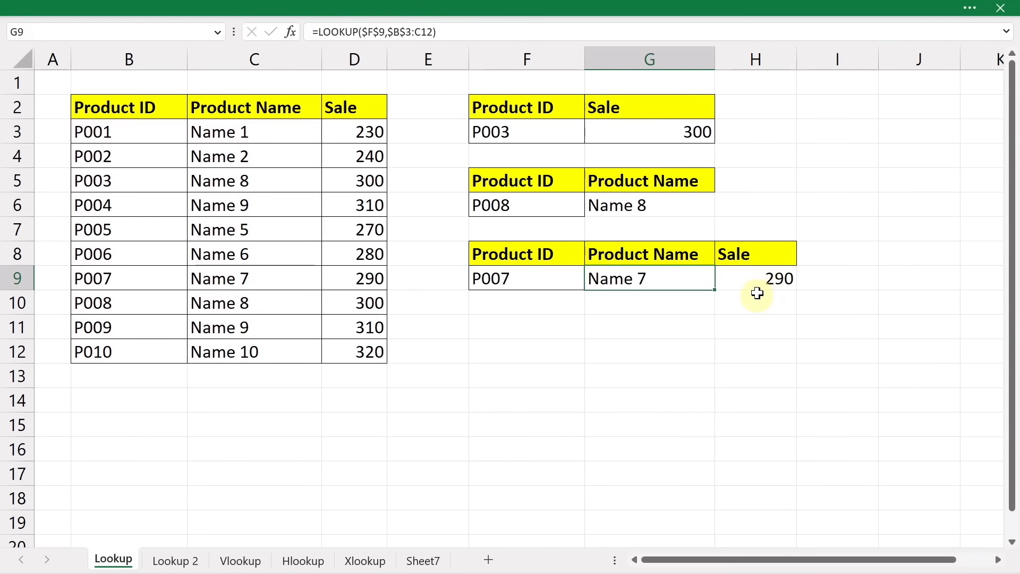
click(759, 281)
double_click(757, 280)
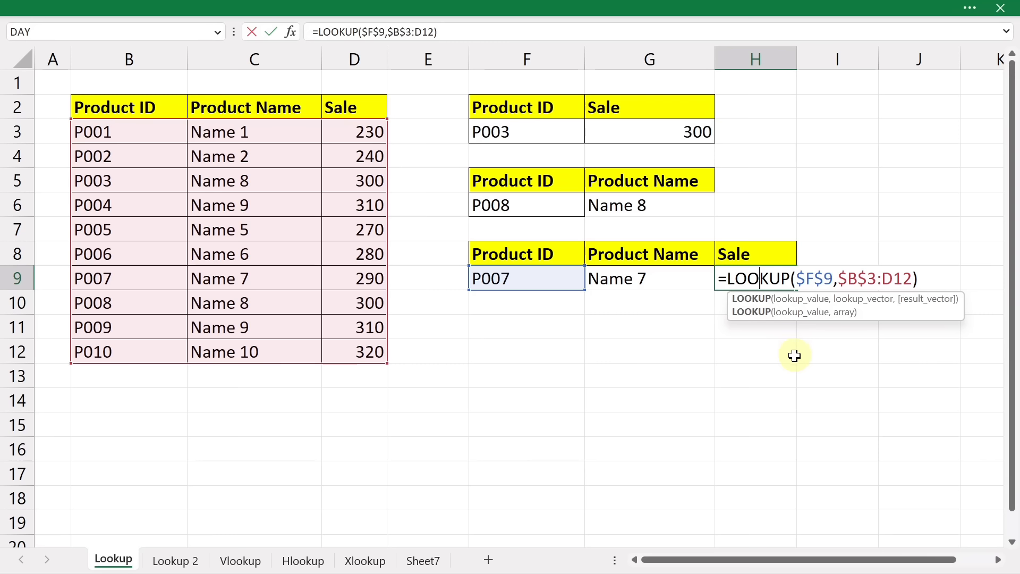
key(ctrl+Return)
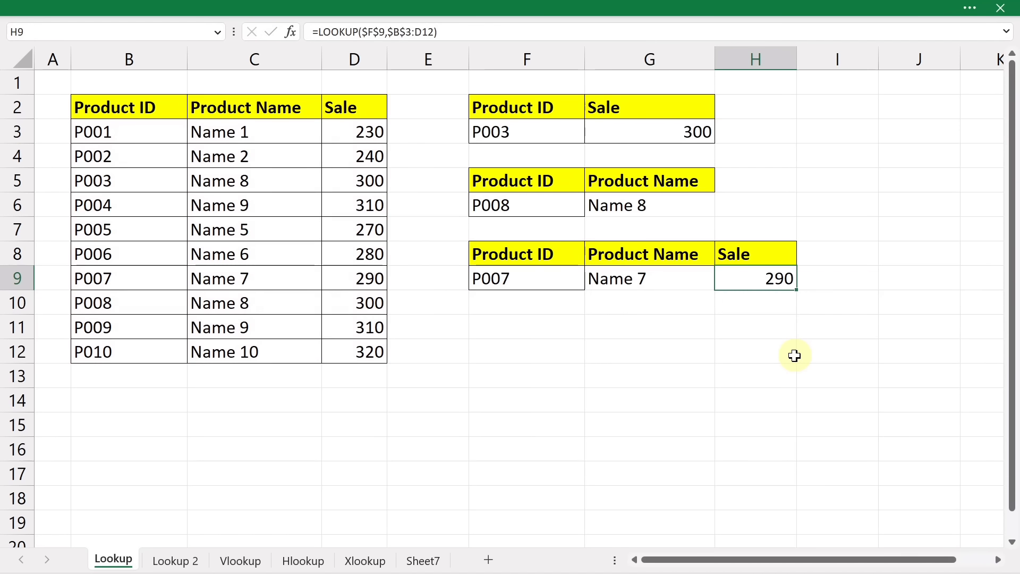
Copy the Product Name and Sale headers from C2:D2 to F11:G11.
drag(273, 106, 334, 106)
key(ctrl+c)
click(535, 329)
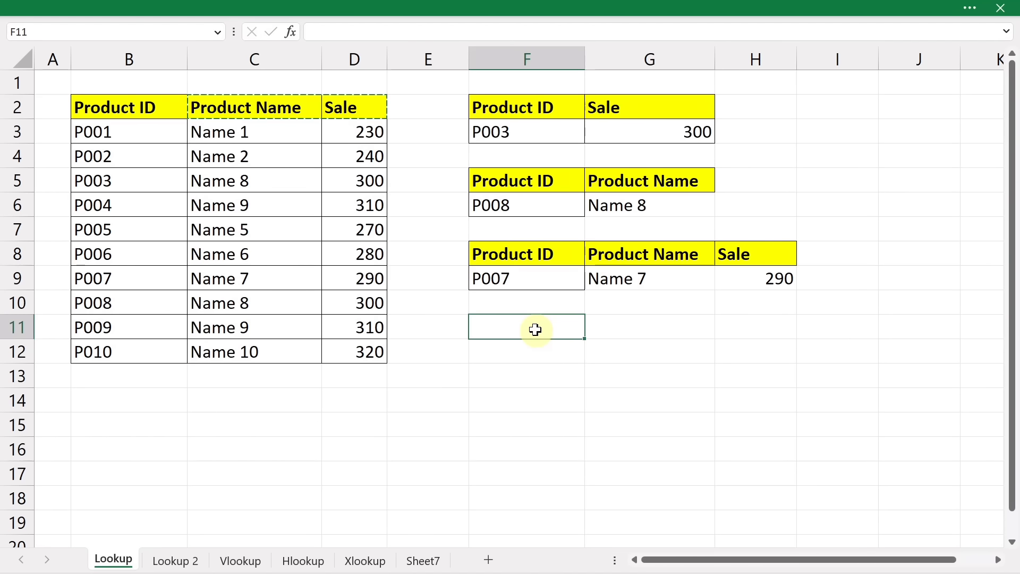
key(ctrl+v)
click(533, 354)
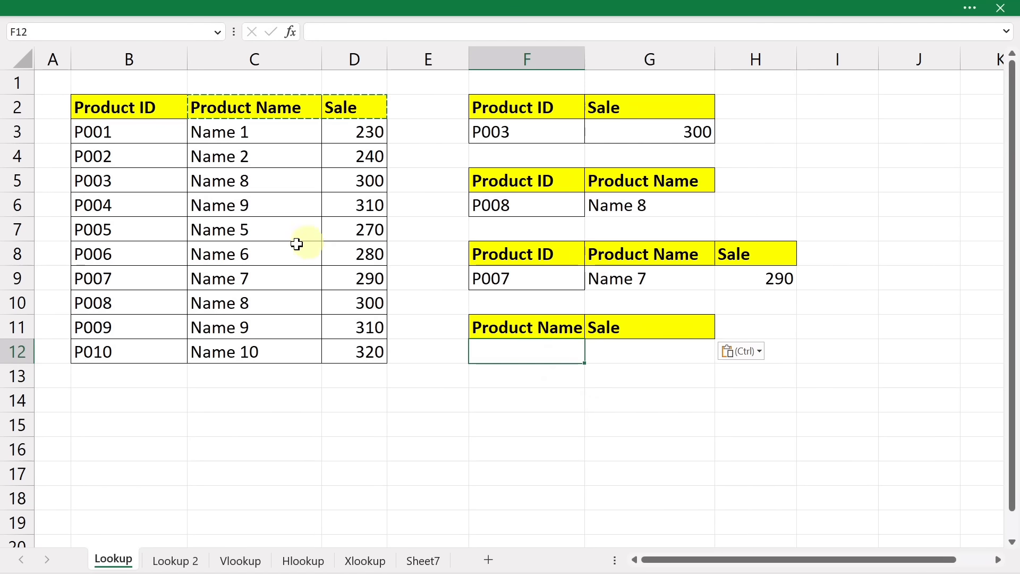
Copy the product name Name 5 from C7 into F12 under the new Product Name header.
click(273, 240)
key(ctrl+c)
click(499, 354)
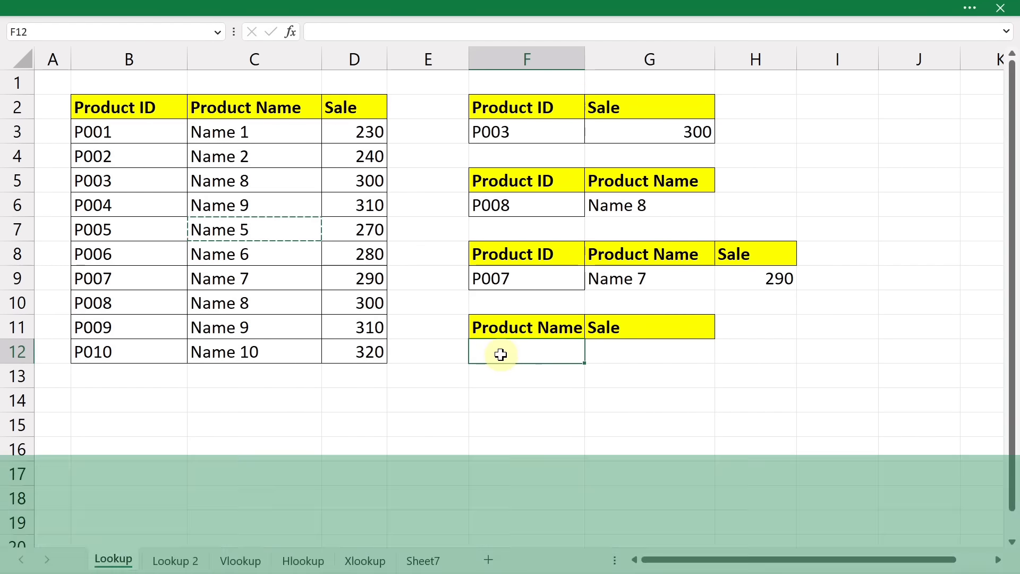
key(ctrl+v)
Enter a LOOKUP formula in G12 with F12 as the lookup value and C3:D12 as the array.
click(629, 352)
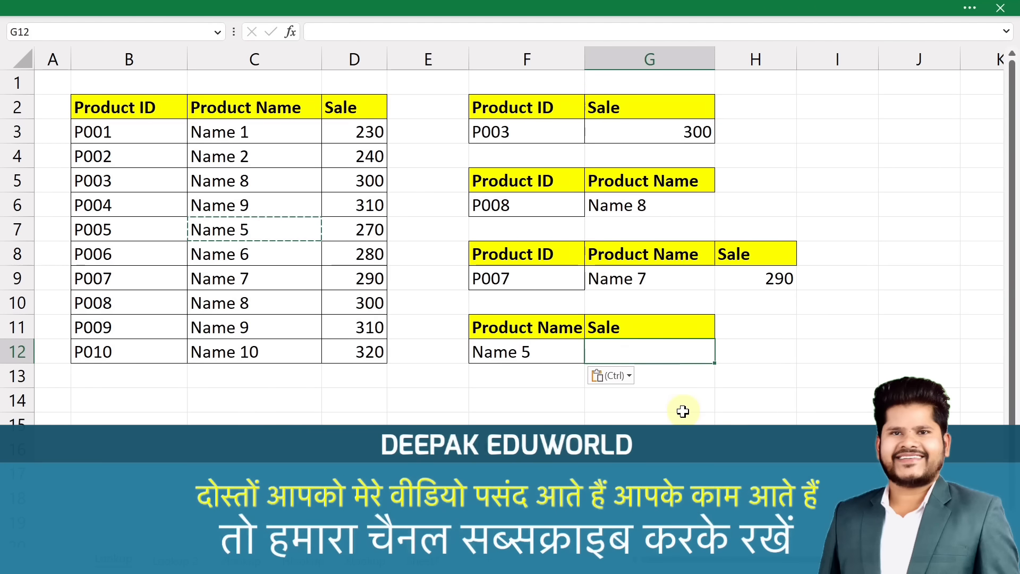
text(=loo)
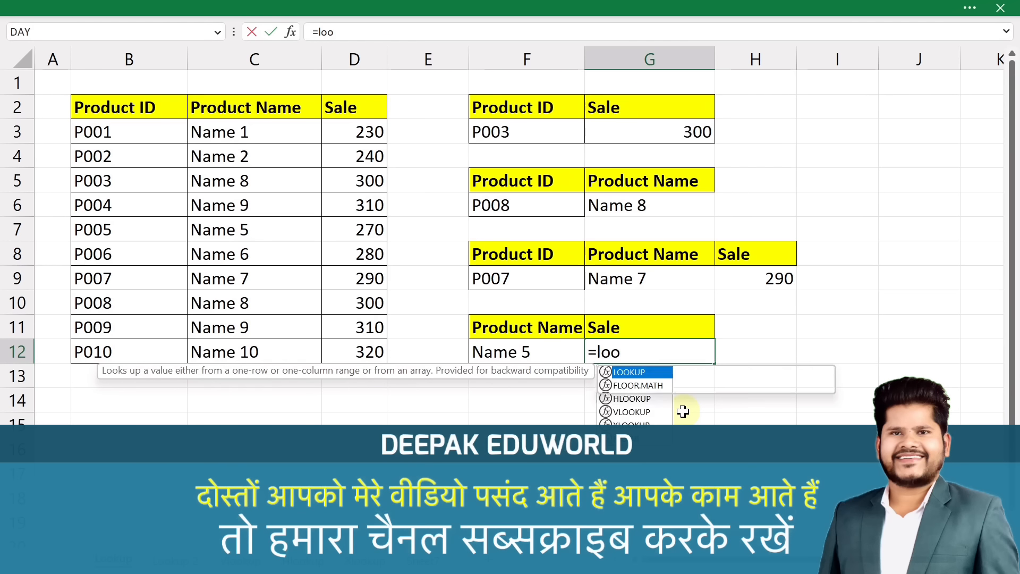
key(Tab)
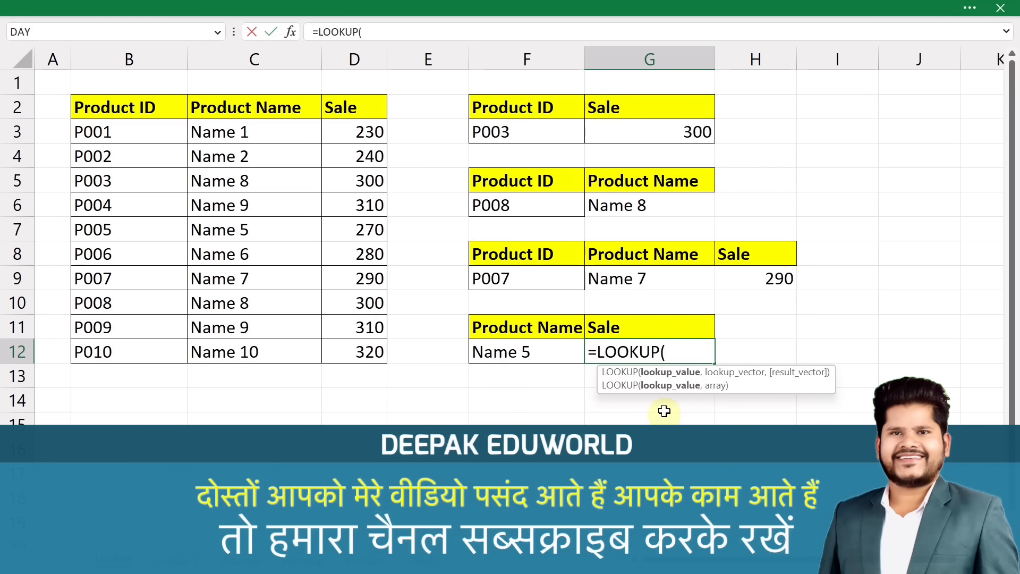
click(531, 353)
text(,)
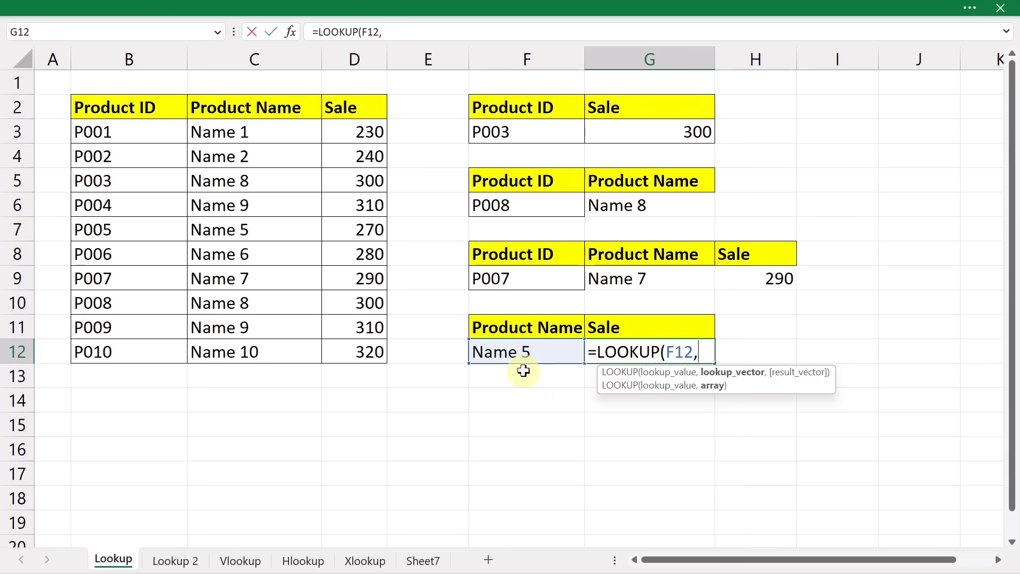
drag(214, 141, 348, 351)
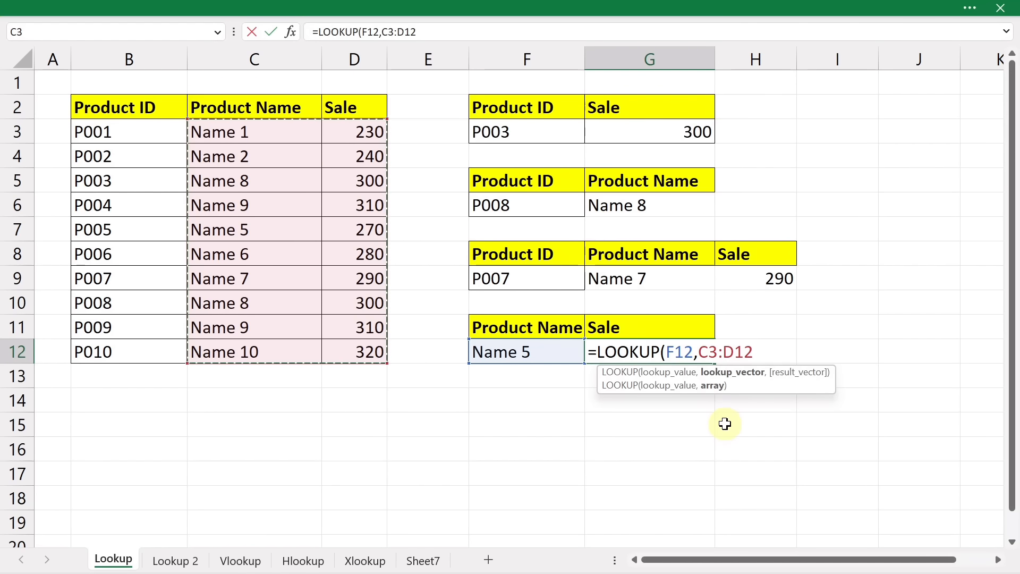
key(Return)
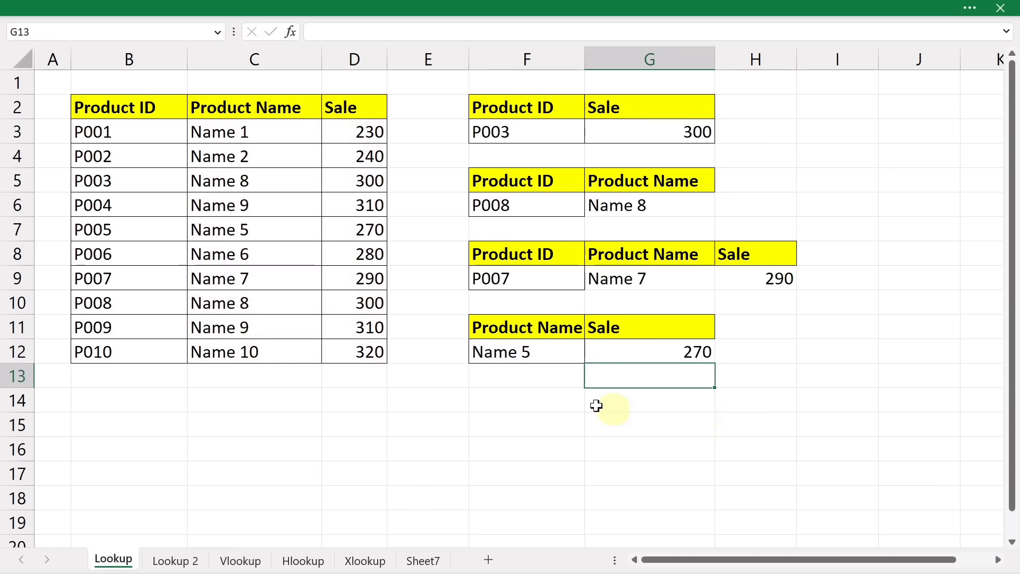
Clear the product name from F12.
click(519, 361)
click(660, 349)
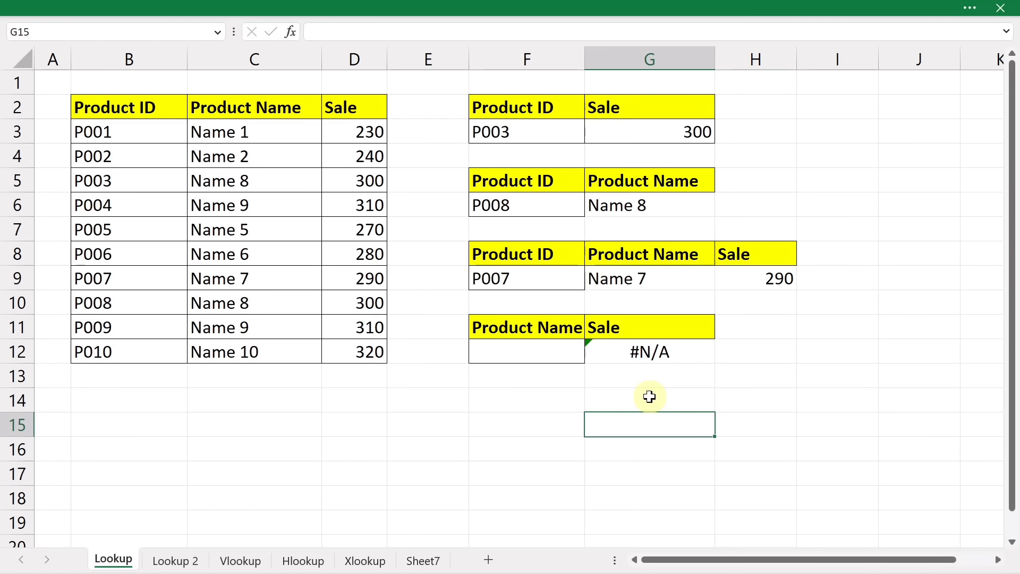
click(545, 351)
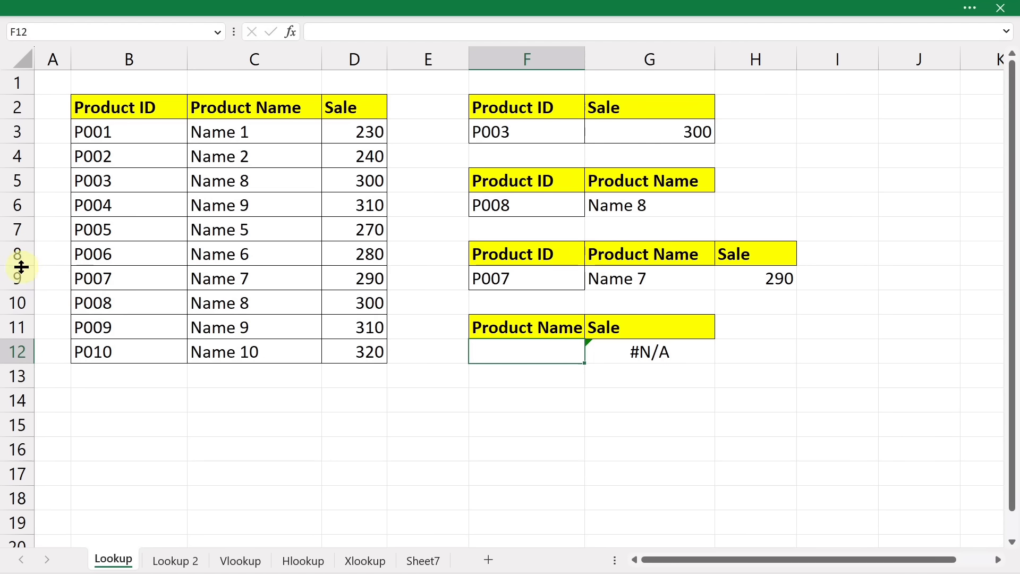
Move rows 9 to 11 up between rows 6 and 7 to put the product IDs out of ascending order.
drag(18, 275, 20, 325)
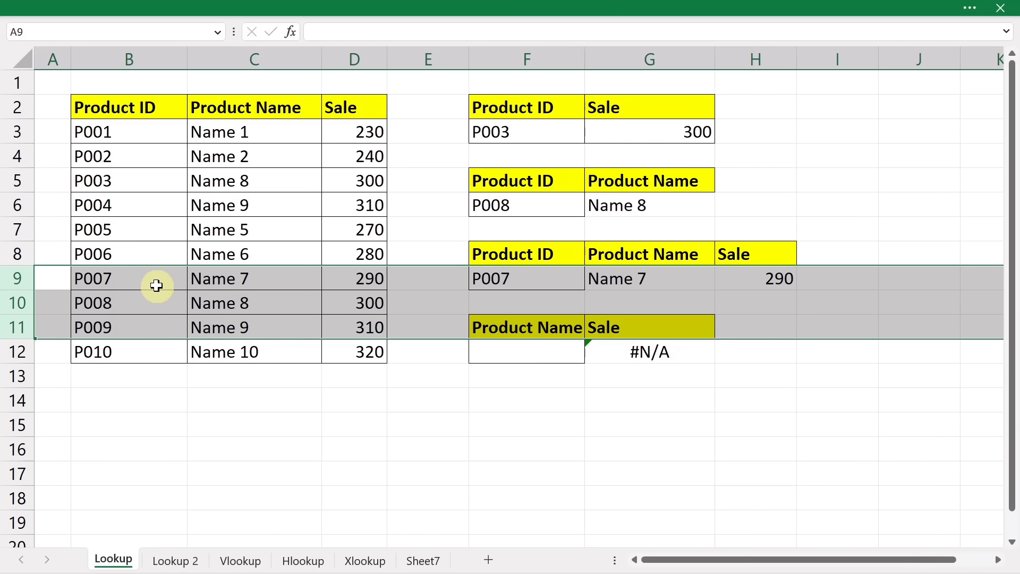
drag(145, 266, 154, 213)
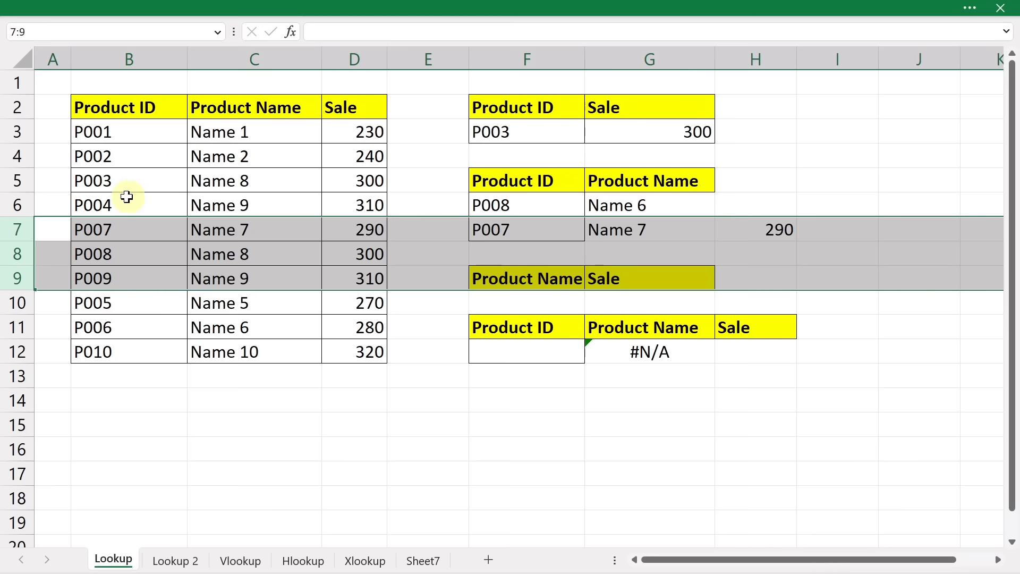
click(126, 301)
click(127, 333)
click(132, 352)
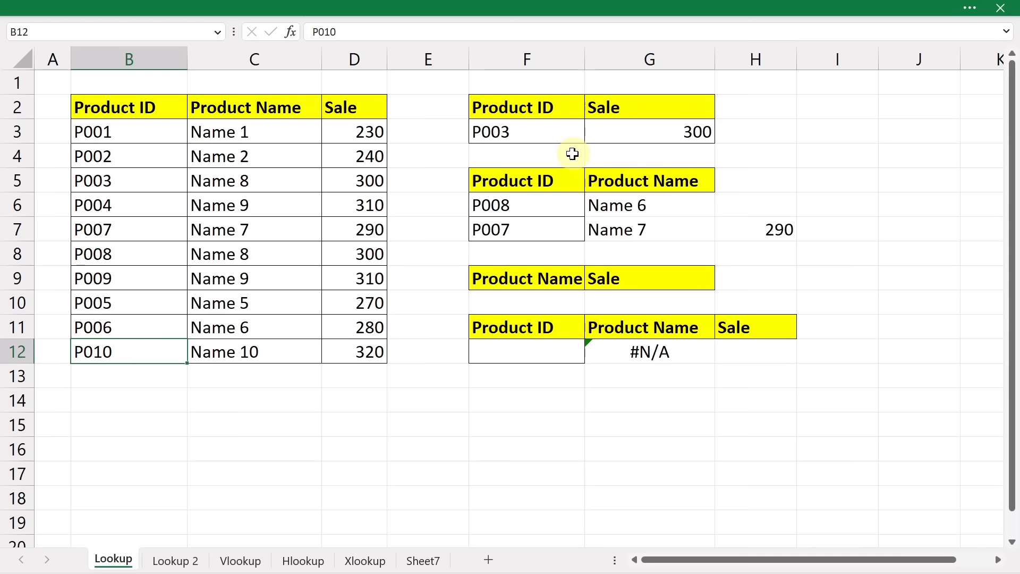
Compare the sale lookup for P003 in F3:G3 with the P003 row in the source table.
click(530, 133)
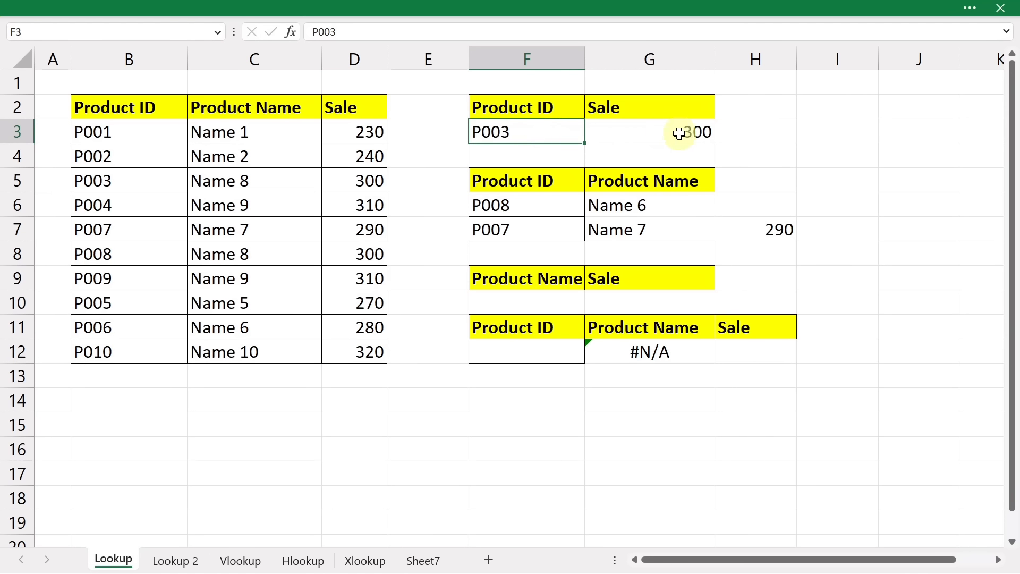
click(133, 128)
mouse_move(132, 128)
mouse_down()
mouse_move(132, 181)
mouse_move(316, 195)
mouse_move(356, 183)
mouse_move(348, 179)
mouse_up()
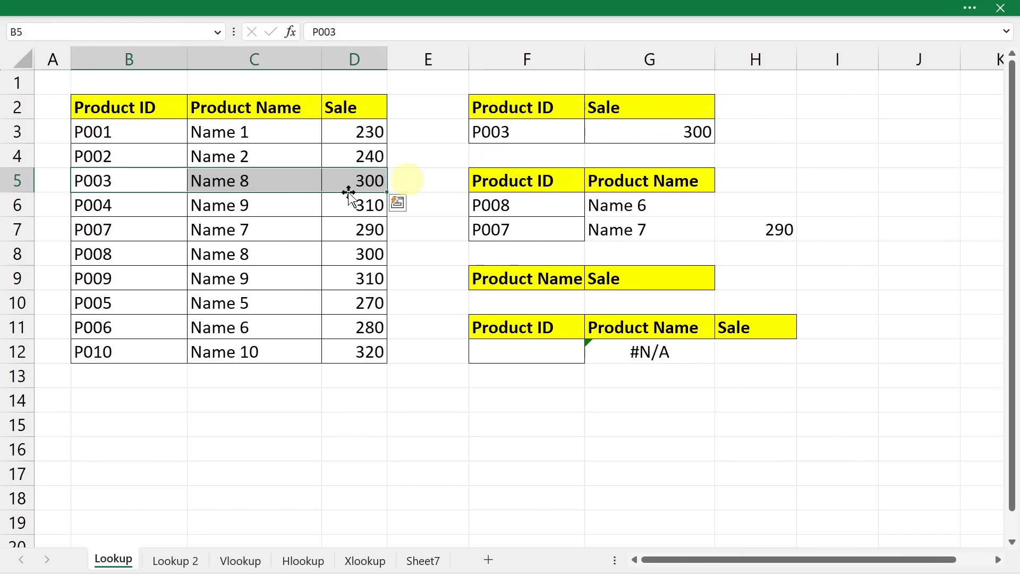
Change the product ID in F3 to P004 and check the lookup against row B6:D6.
double_click(531, 131)
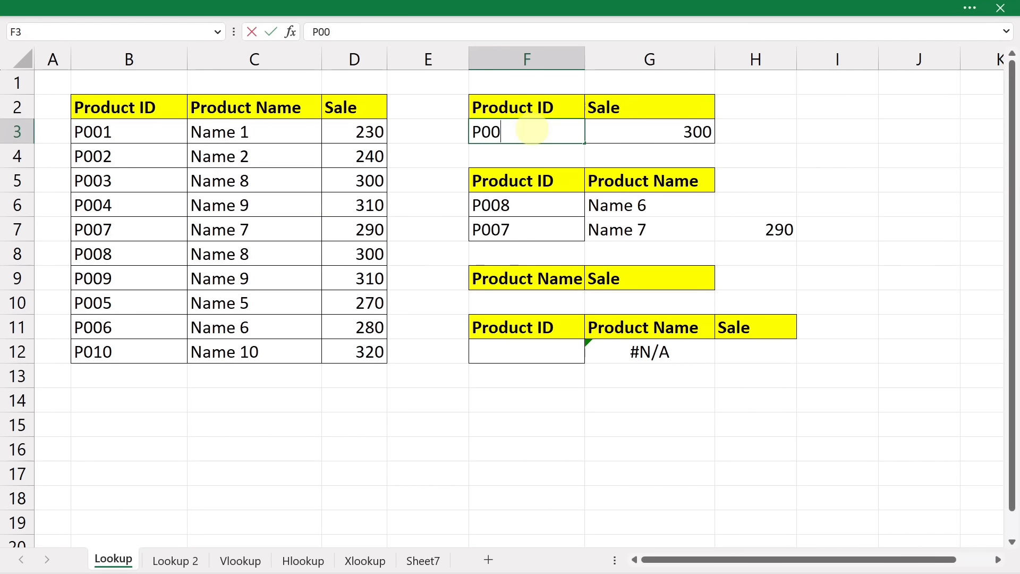
text(4)
key(Return)
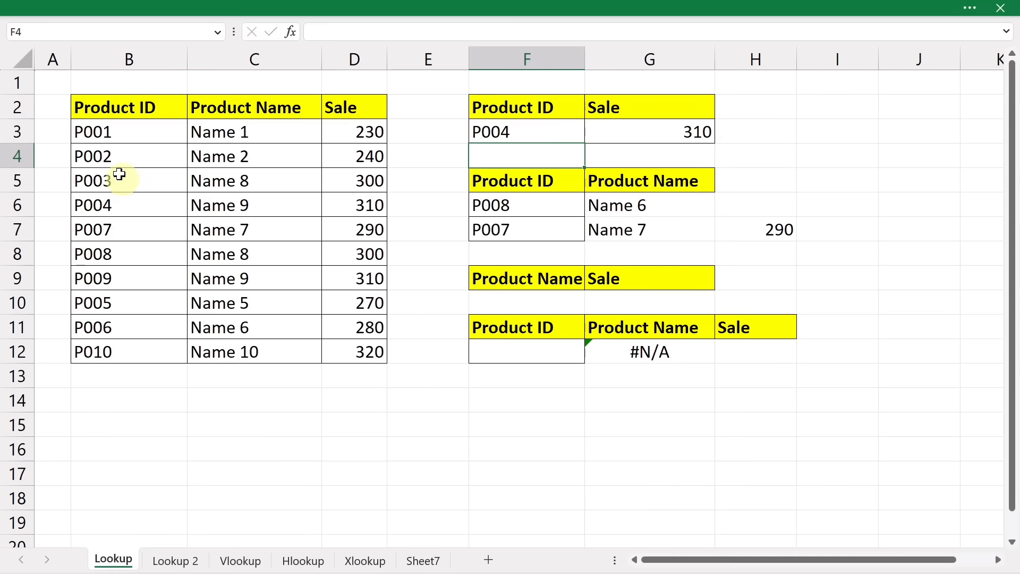
drag(115, 155, 349, 205)
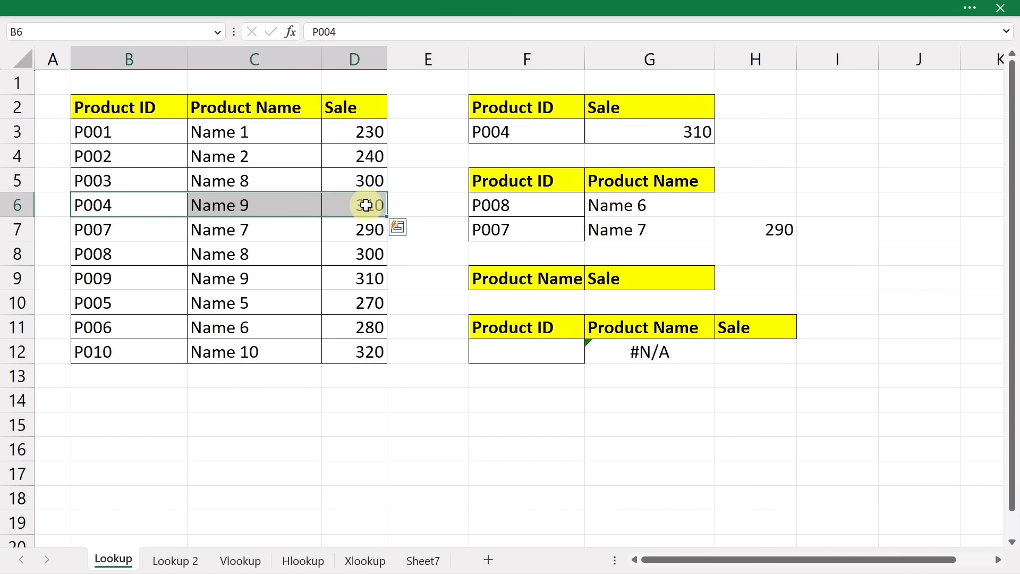
Change the product ID in F3 to P005 and check the lookup against row B10:D10.
double_click(528, 125)
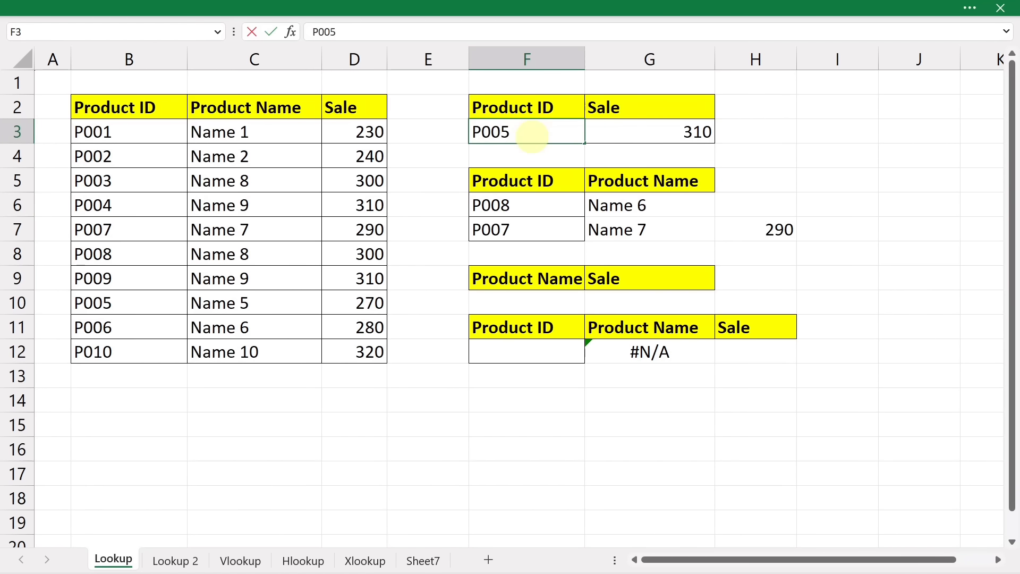
key(Return)
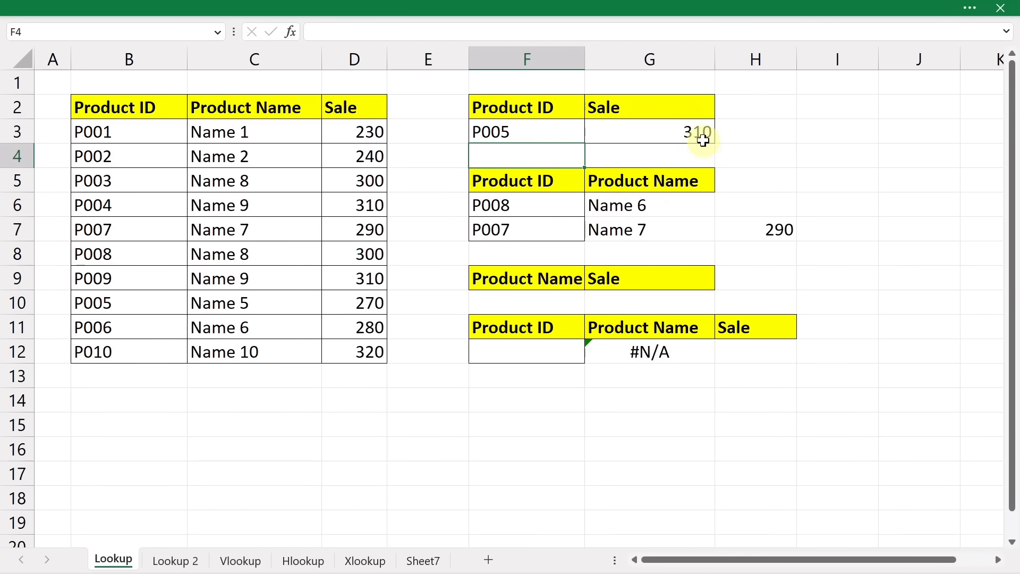
drag(118, 137, 122, 249)
drag(137, 302, 341, 303)
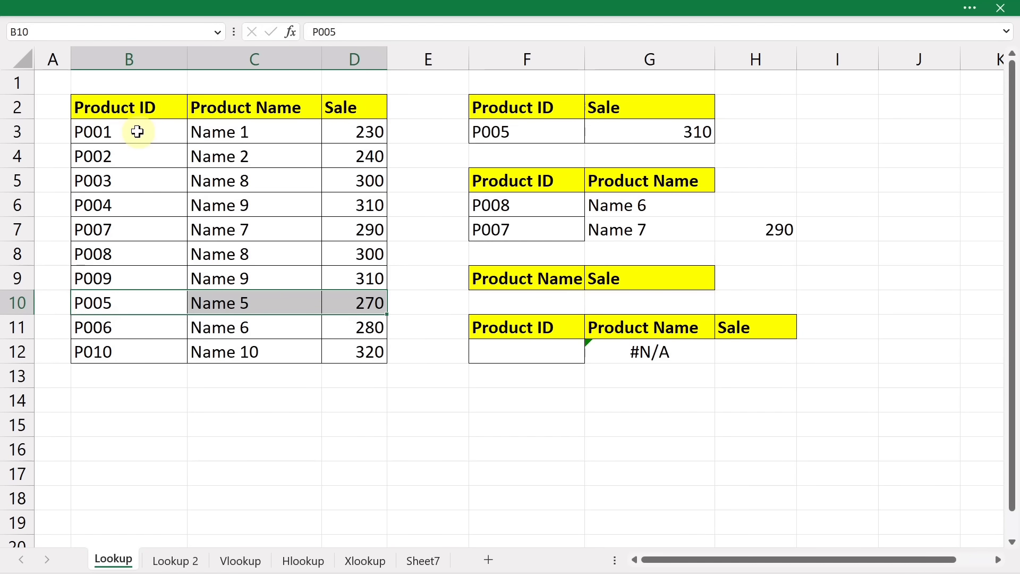
Trace how LOOKUP searches for the F3 product ID through the unsorted IDs from B3 down to B7.
click(511, 132)
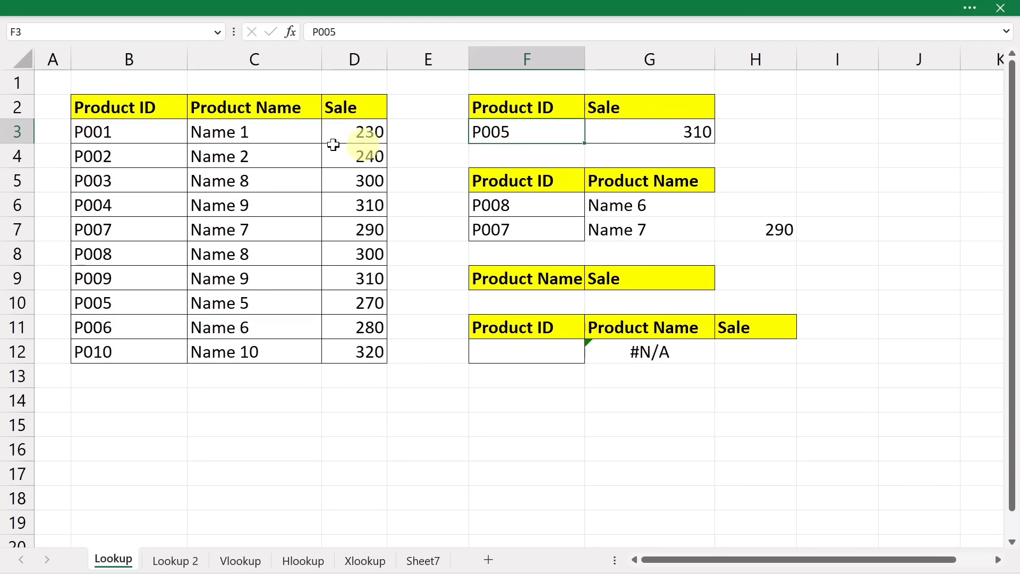
click(129, 132)
click(127, 157)
click(129, 184)
click(128, 205)
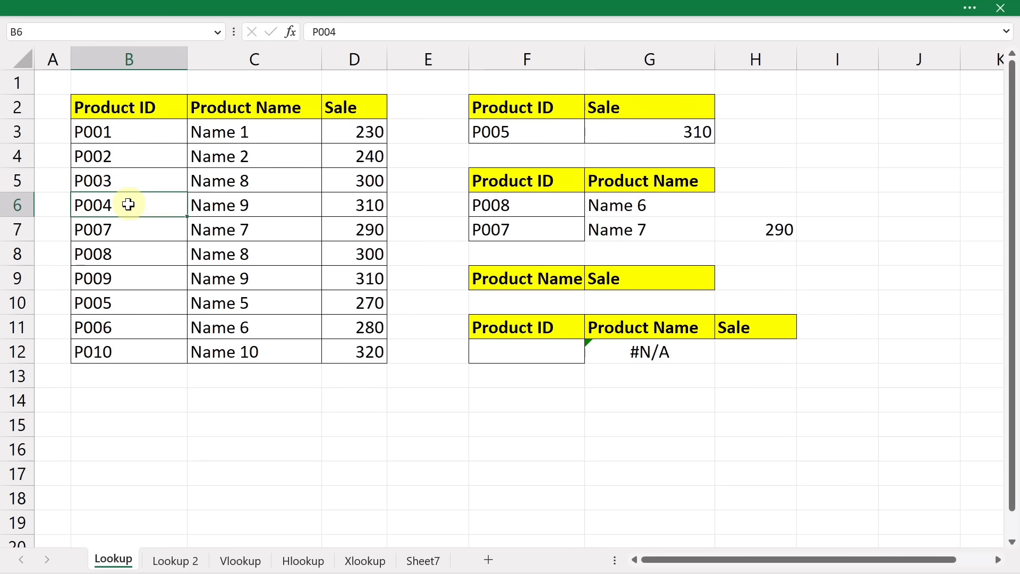
click(127, 227)
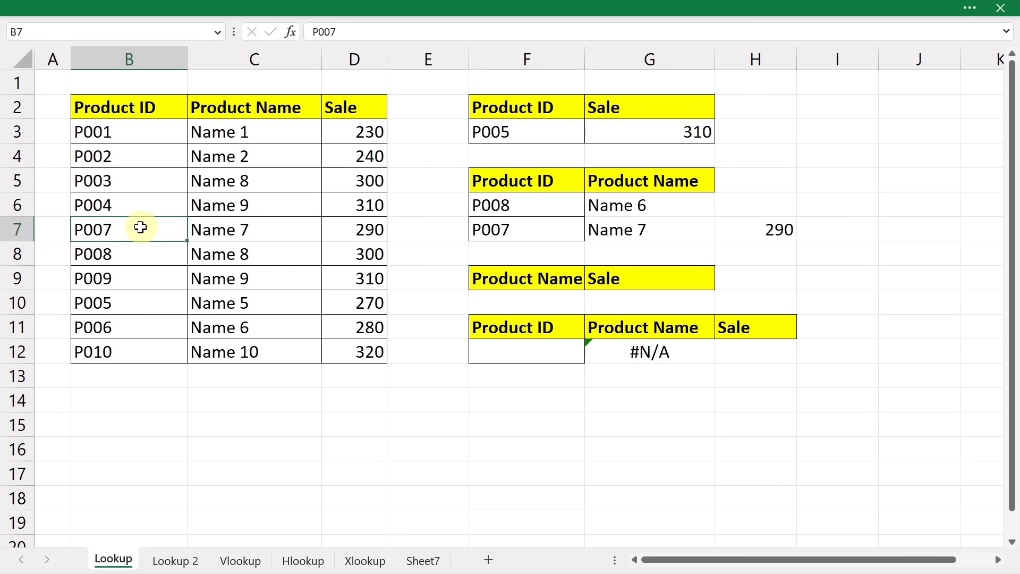
Compare the sale lookup for P005 in G3 with the P004 row B6:D6.
drag(139, 200, 340, 205)
click(339, 205)
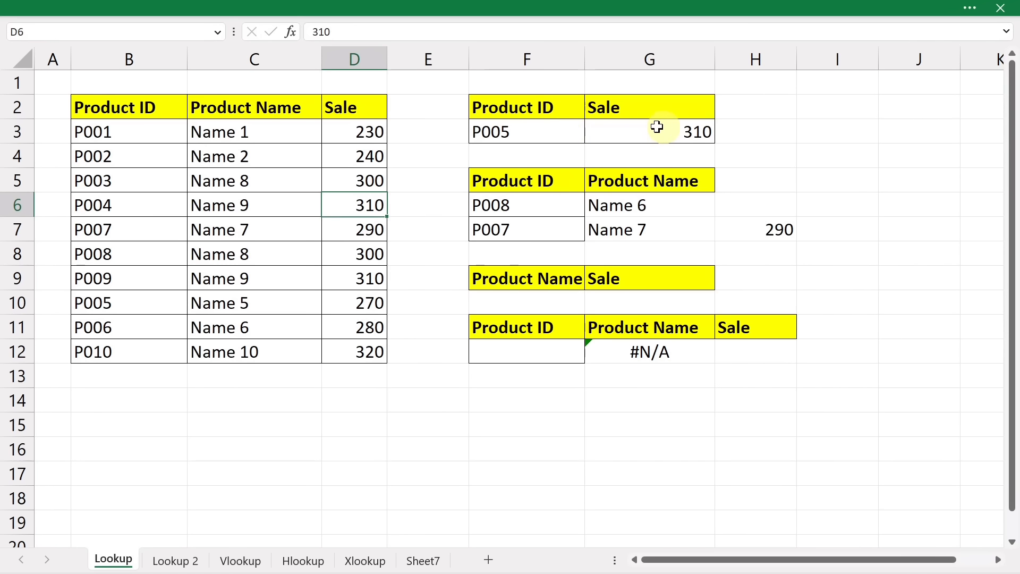
Change the product ID in F3 to P006 and trace the lookup through B3:B7 to row B6:D6.
double_click(532, 136)
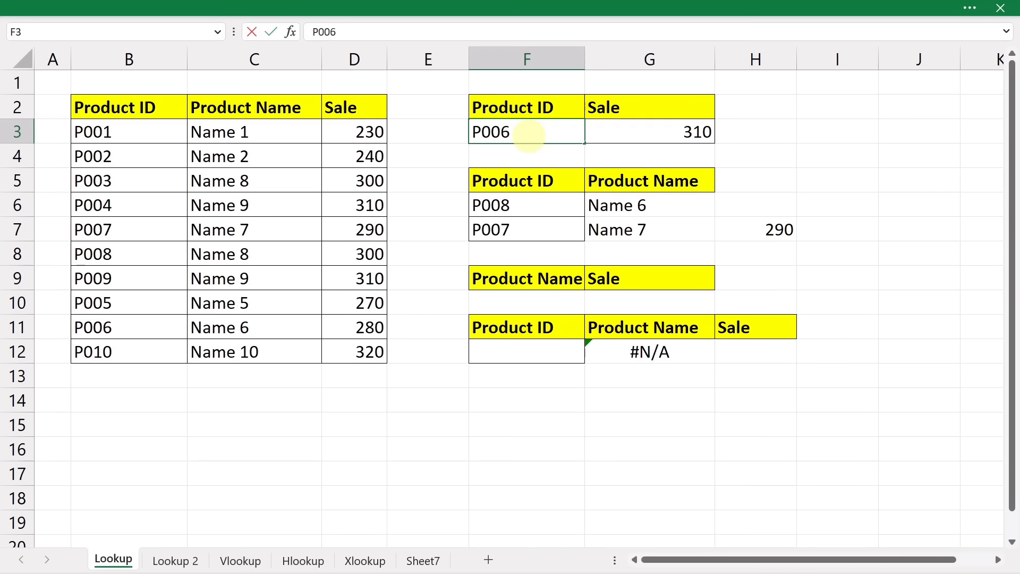
key(Return)
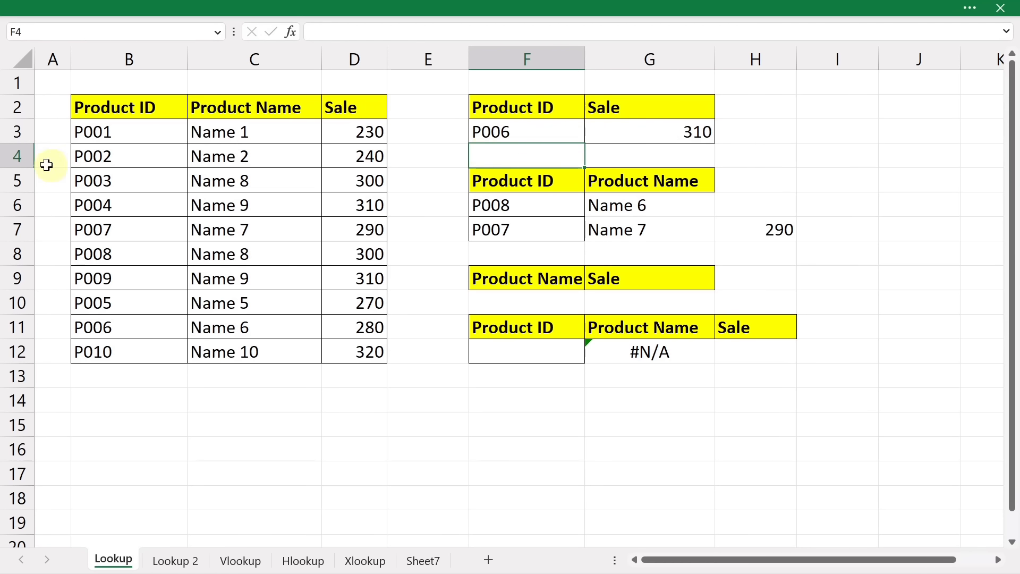
drag(110, 123, 133, 227)
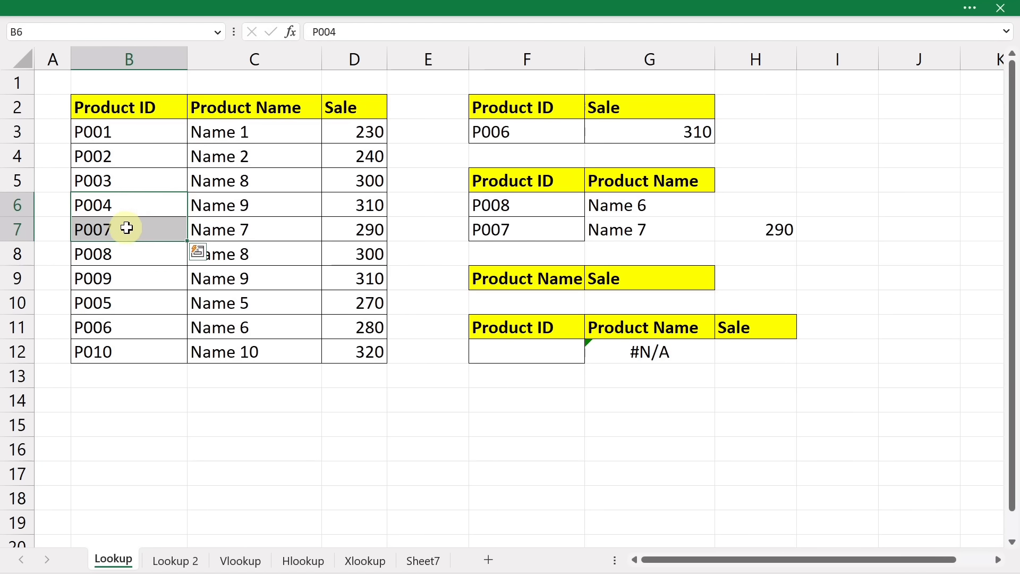
click(130, 229)
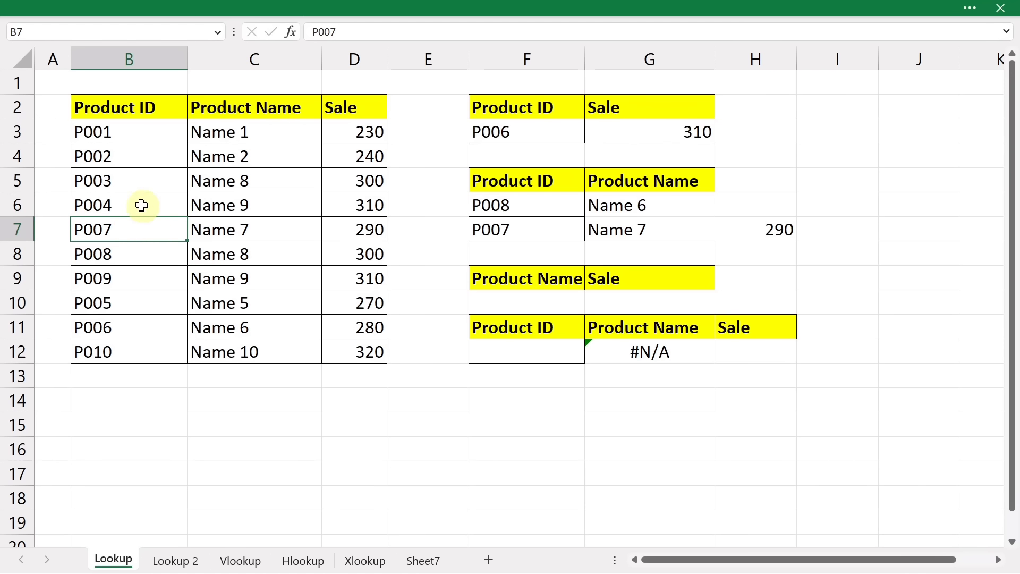
drag(142, 206, 372, 205)
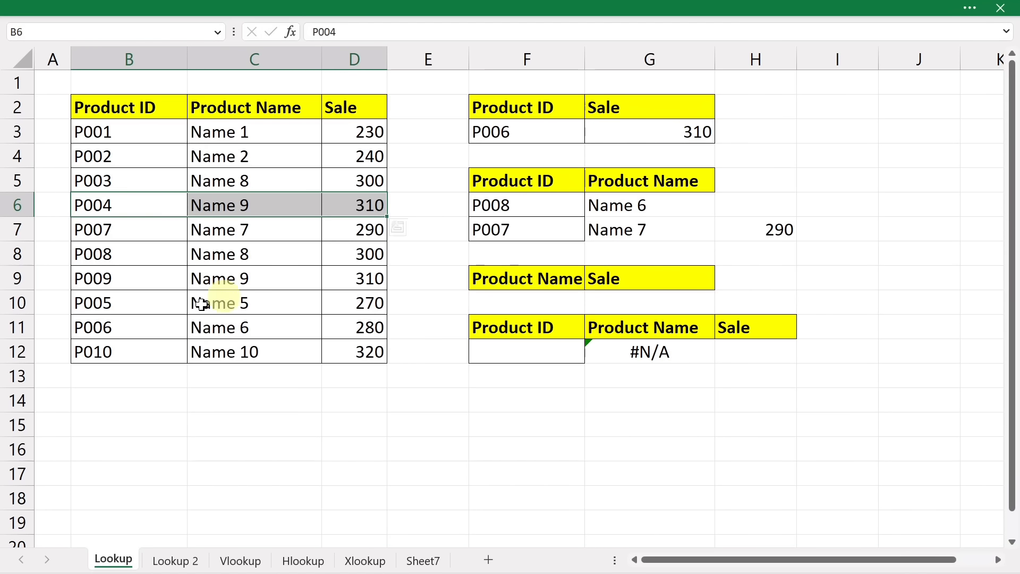
Examine how the out-of-order P005 and P006 rows in B10:D11 affect the search for the F3 product ID through B3:B12.
click(128, 304)
click(128, 326)
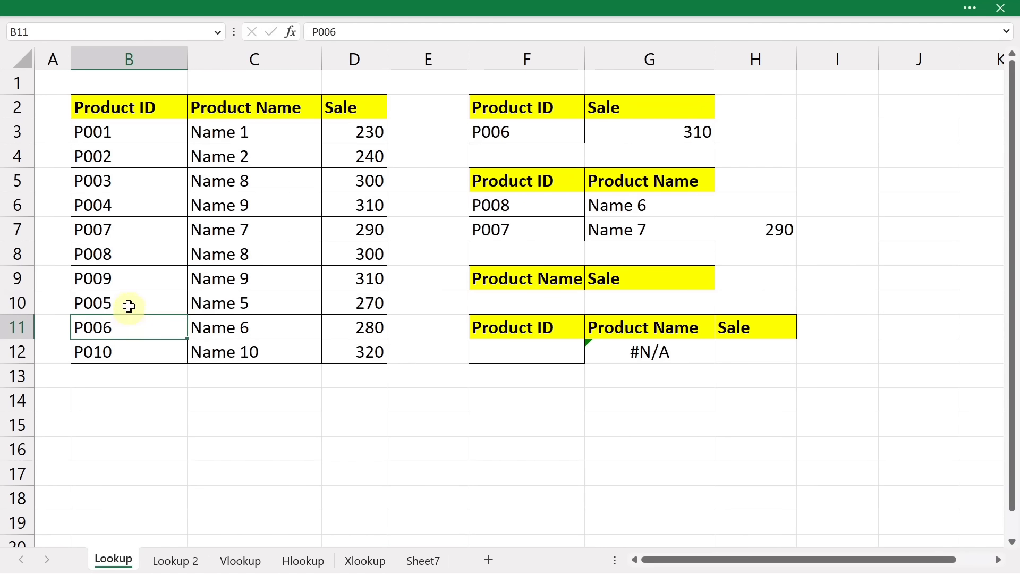
drag(129, 306, 346, 319)
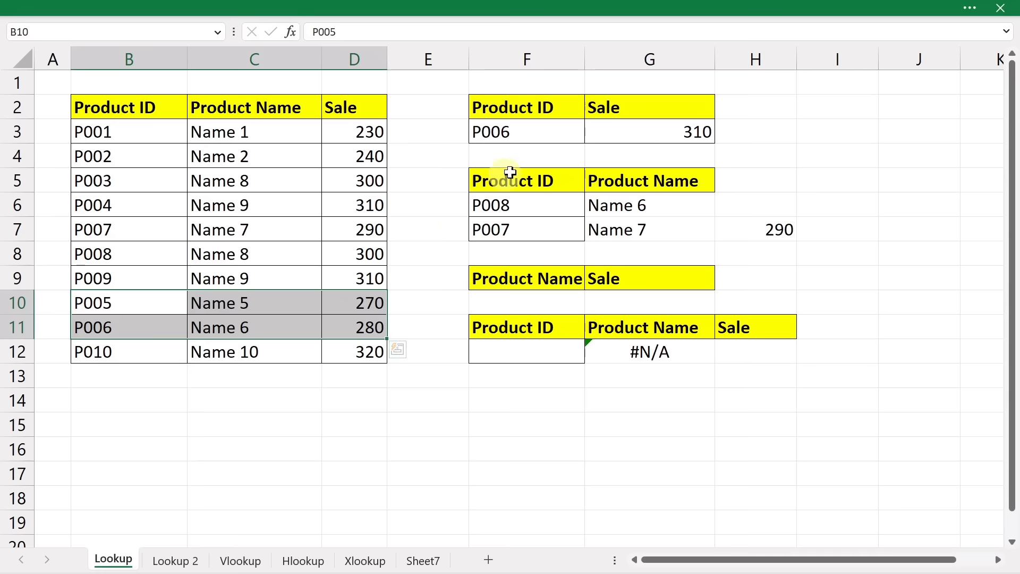
click(527, 132)
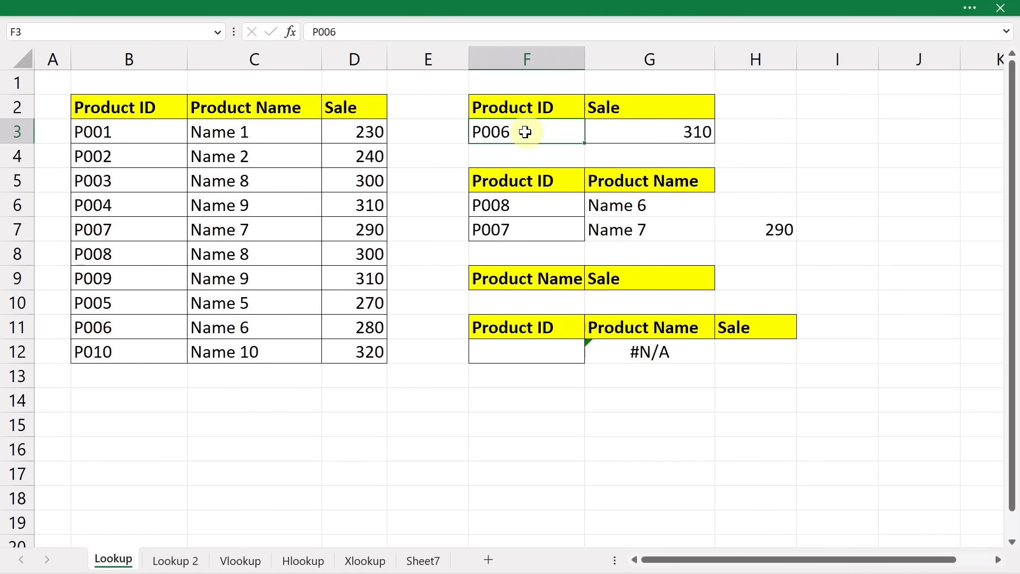
drag(125, 132, 133, 351)
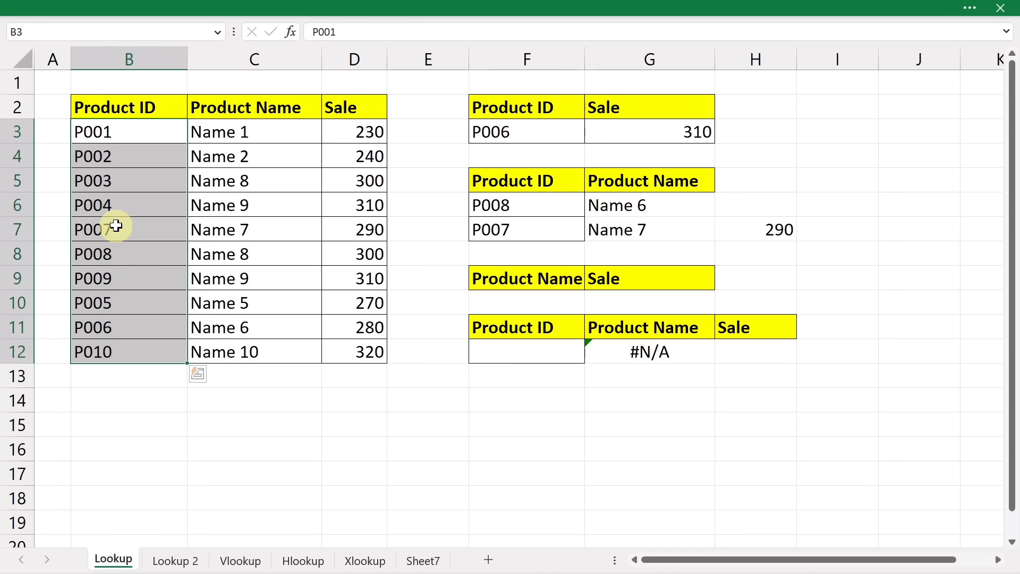
drag(129, 299, 128, 319)
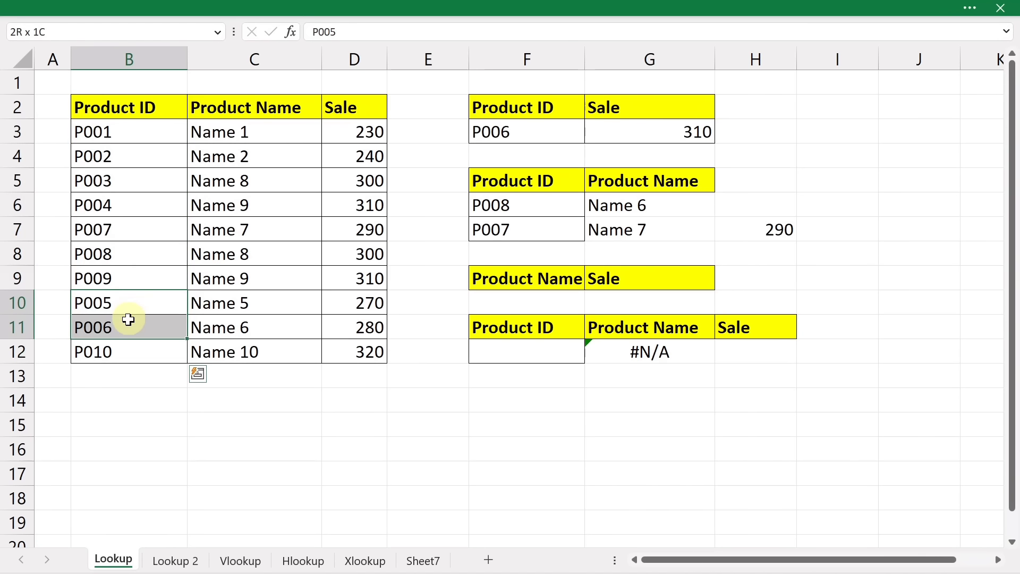
click(118, 223)
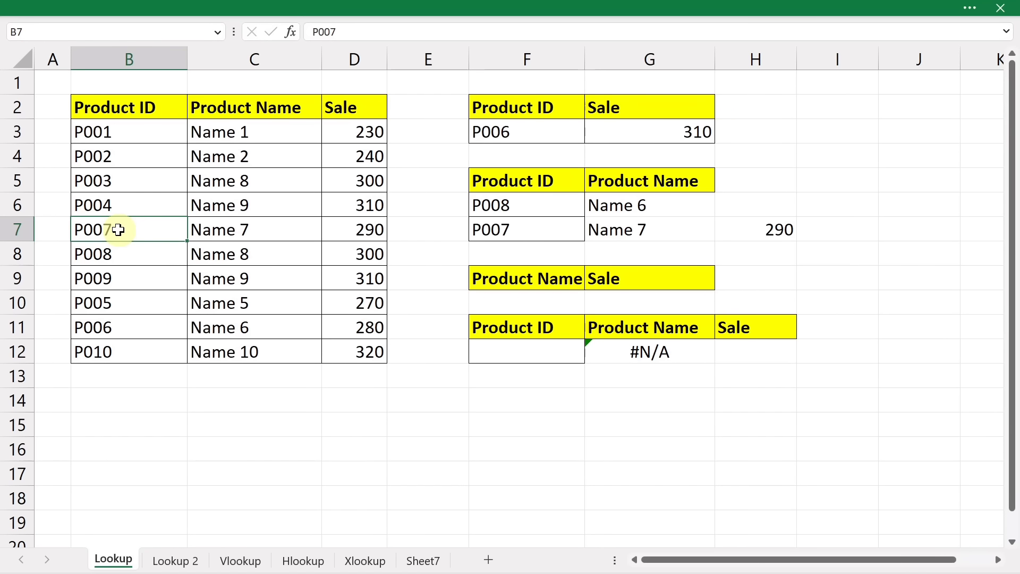
drag(126, 199, 355, 201)
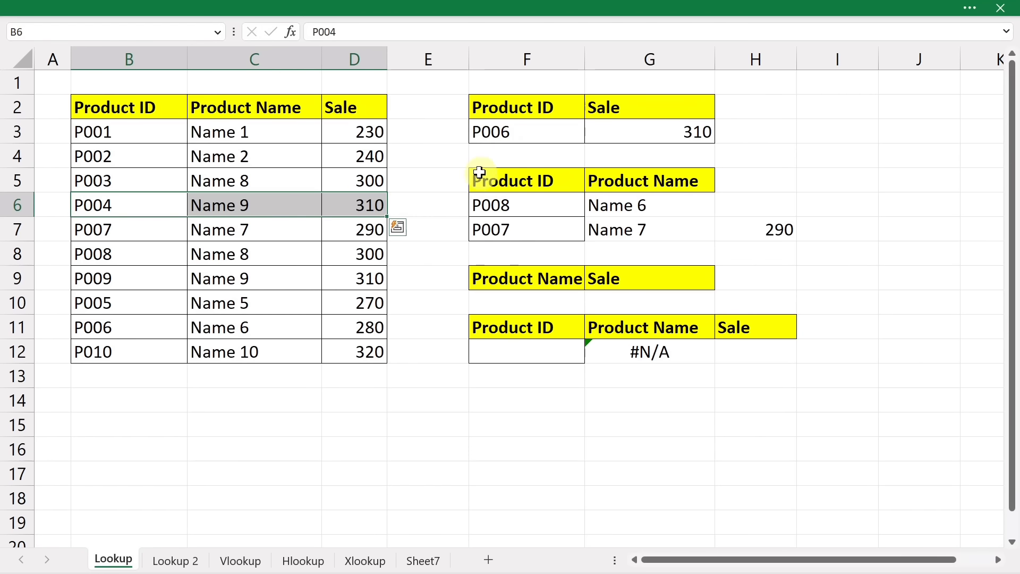
Clear all contents and formatting from the extra lookup tables in F5:I14.
drag(478, 178, 815, 391)
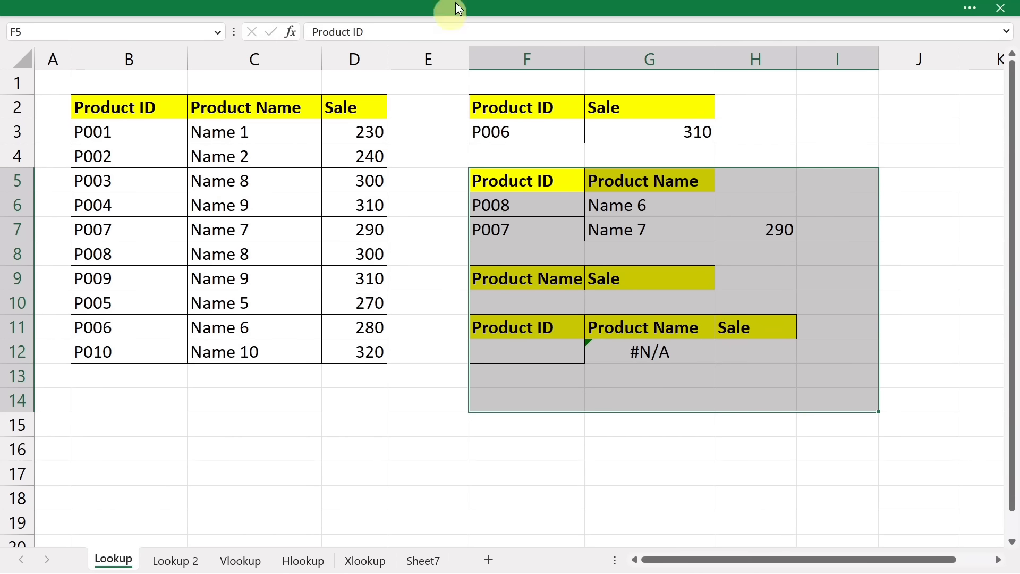
click(170, 7)
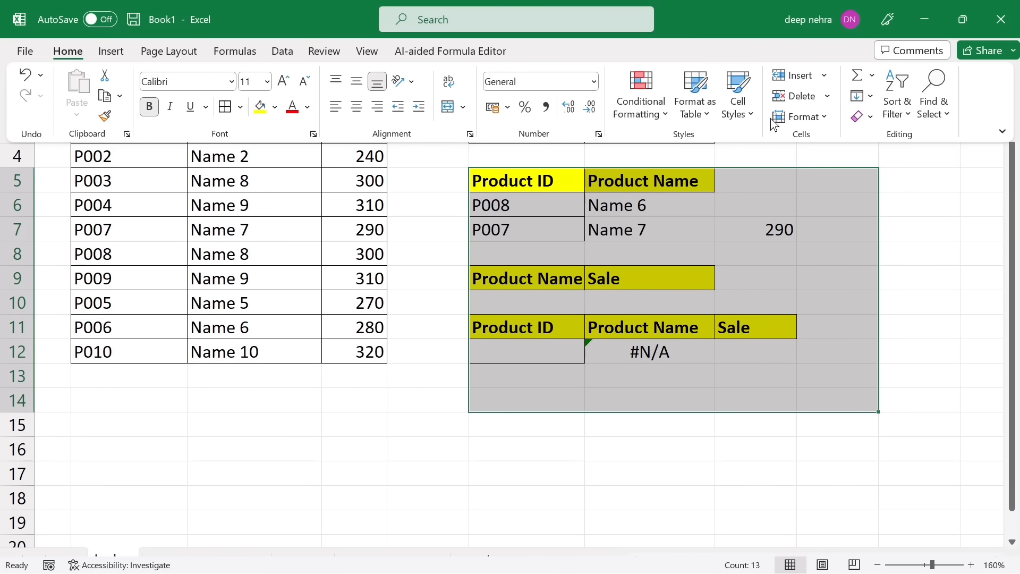
click(856, 117)
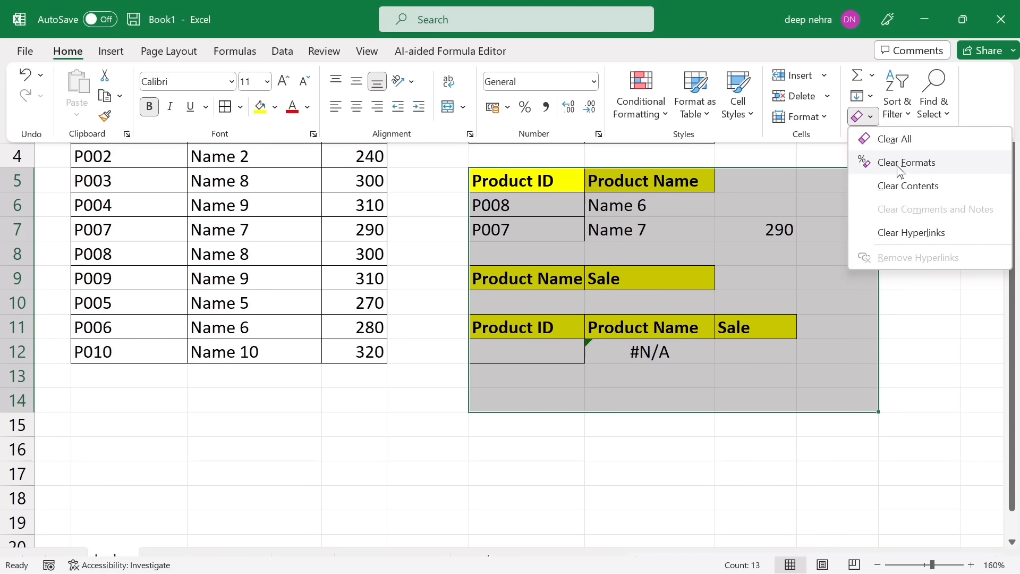
click(897, 139)
Clear the old sale formula in G3 and enter =LOOKUP(F3,B3:B12,D3:D12) in its place.
click(638, 138)
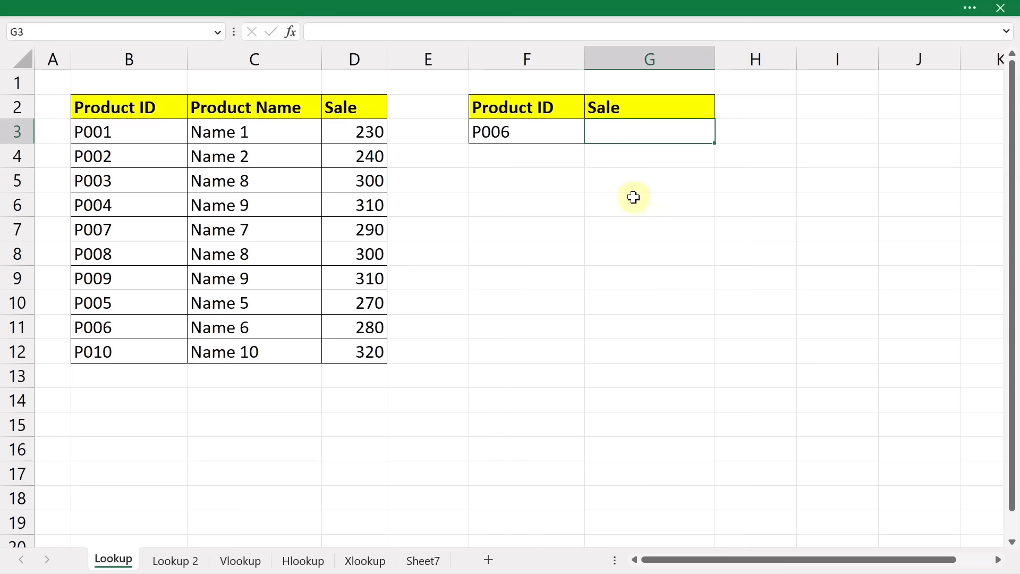
text(=look)
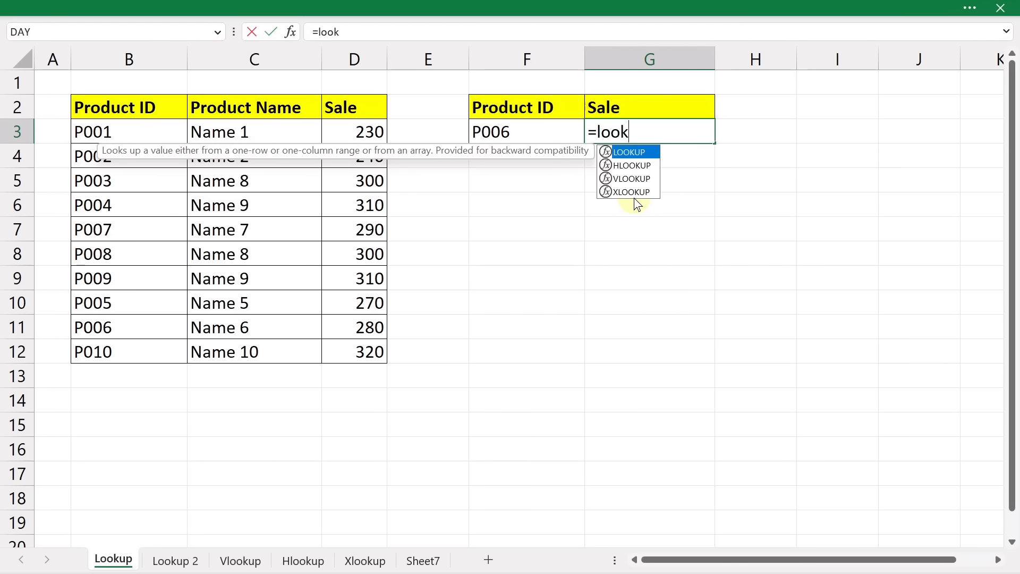
key(Tab)
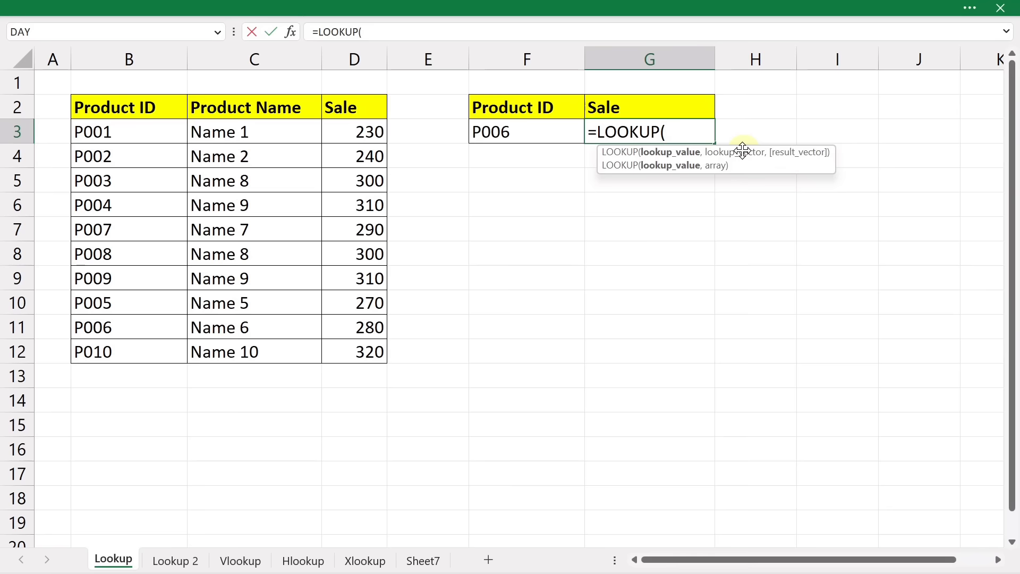
click(529, 133)
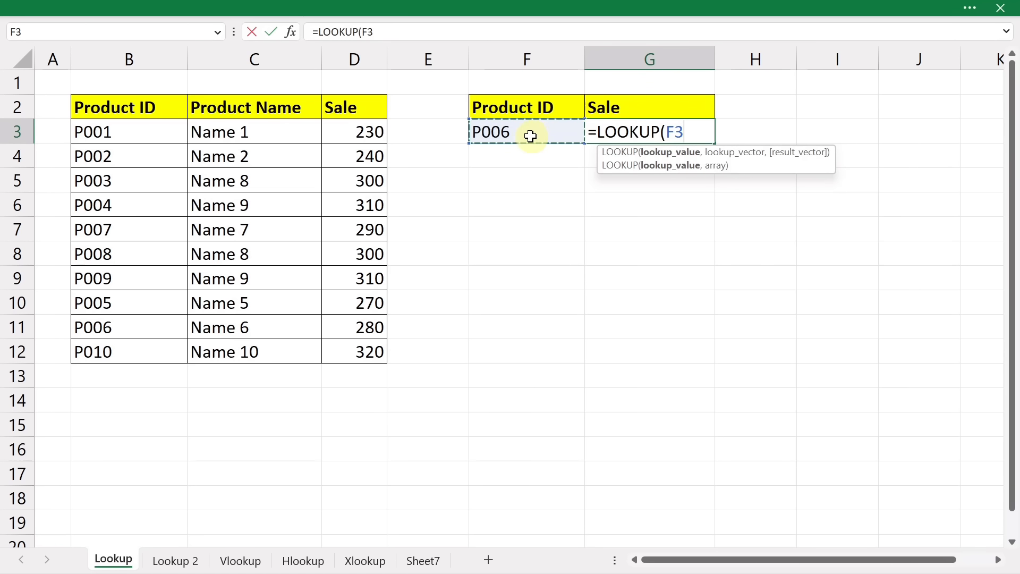
text(,)
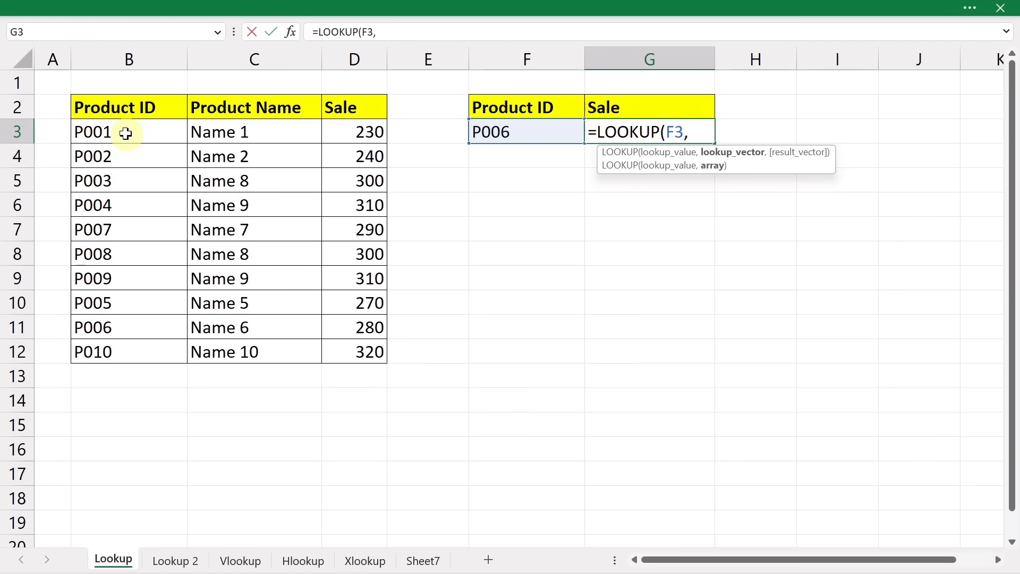
drag(126, 133, 137, 352)
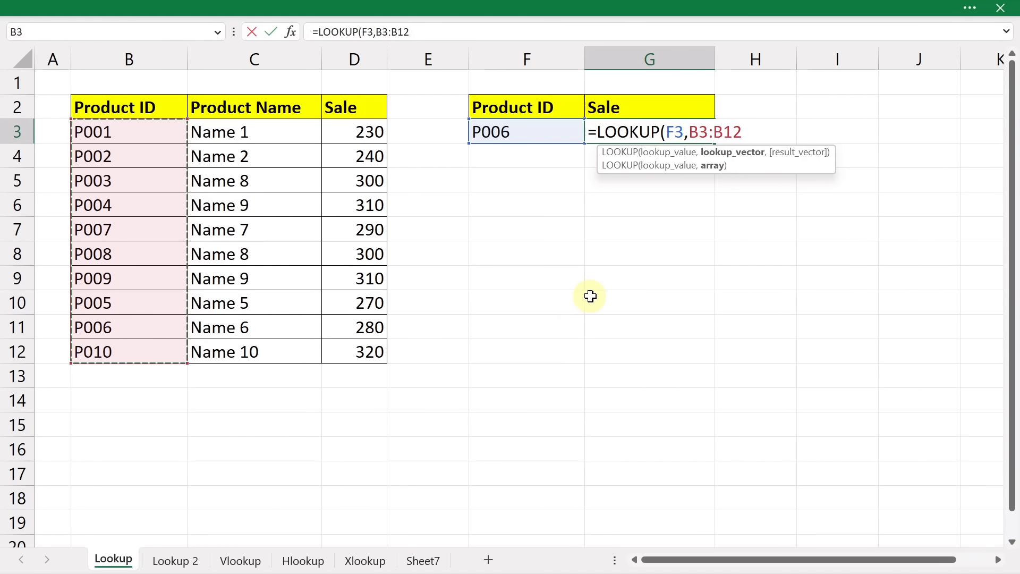
text(,)
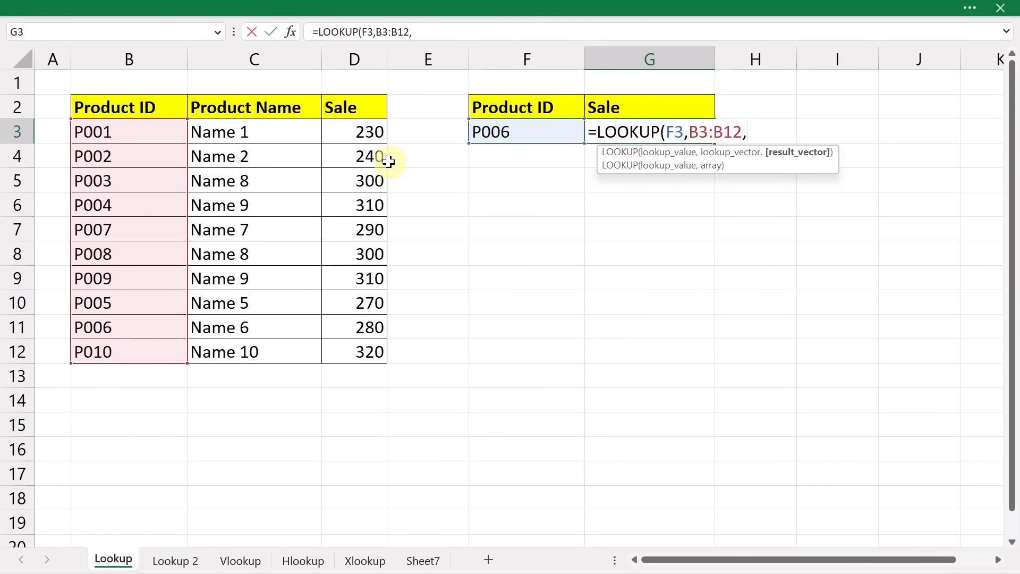
drag(353, 132, 355, 352)
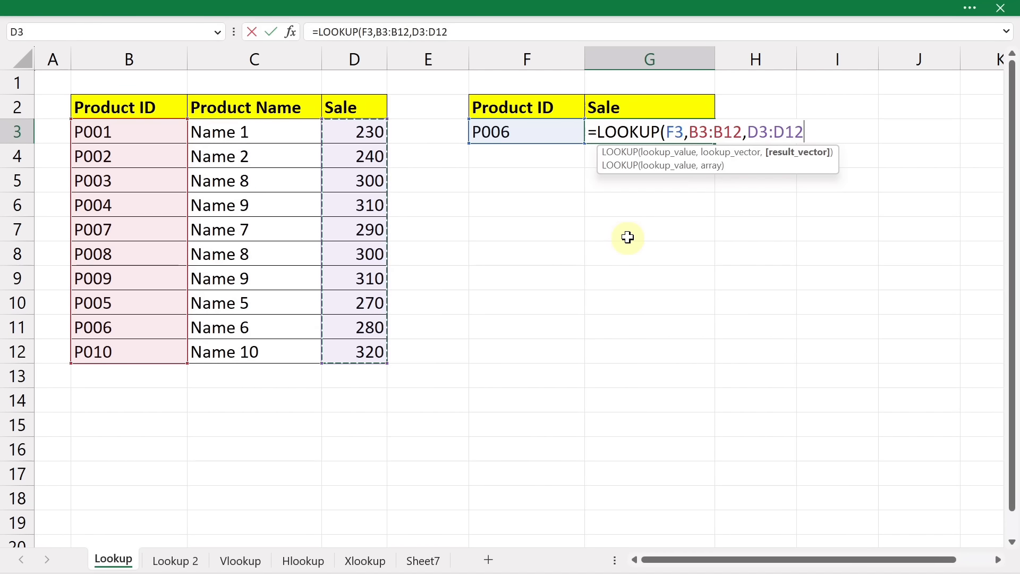
text())
key(Return)
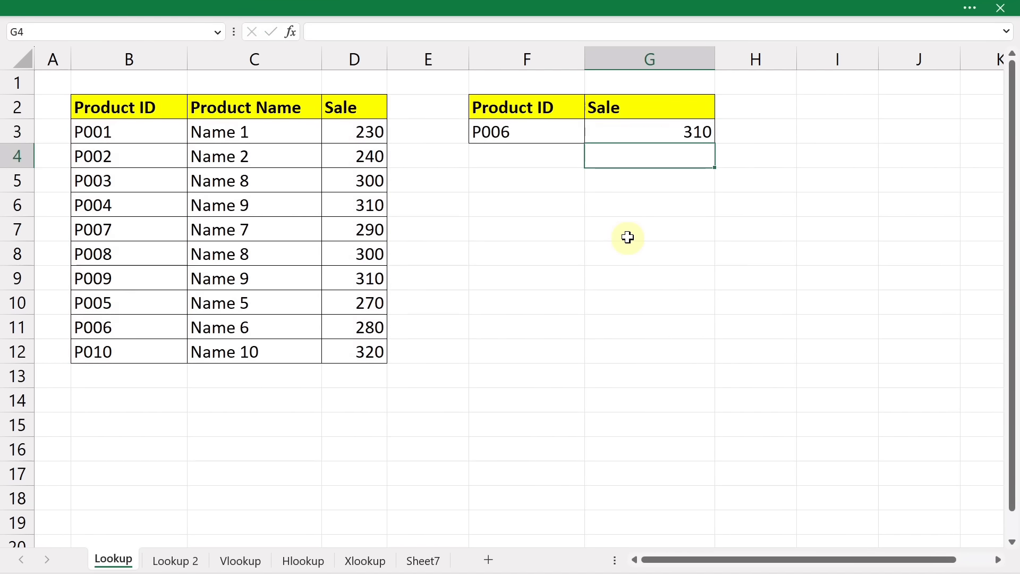
Trace the rebuilt lookup for P006 through the IDs from B3 down to B7 and back to the sale in D6.
drag(113, 131, 126, 246)
click(125, 229)
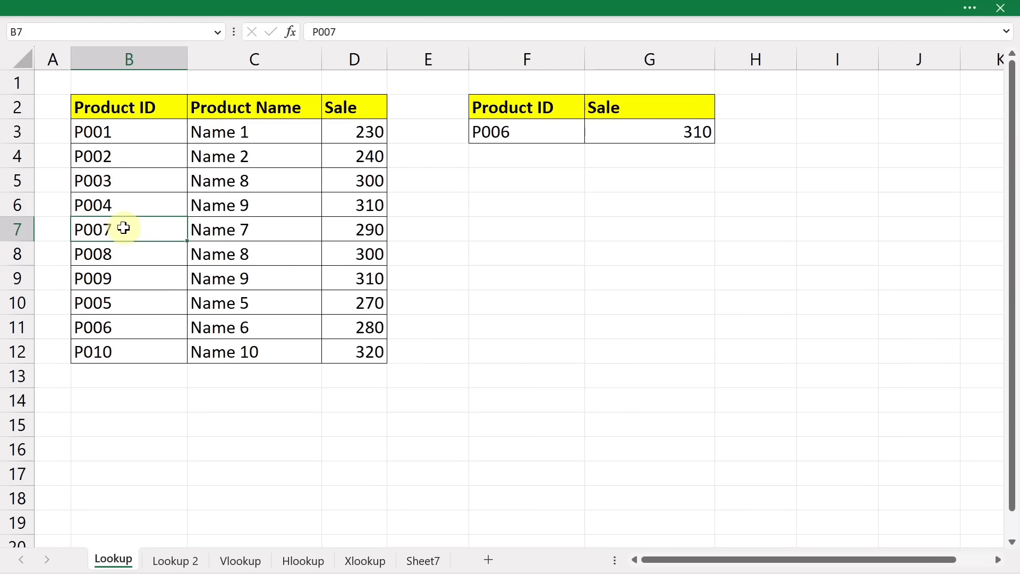
click(134, 200)
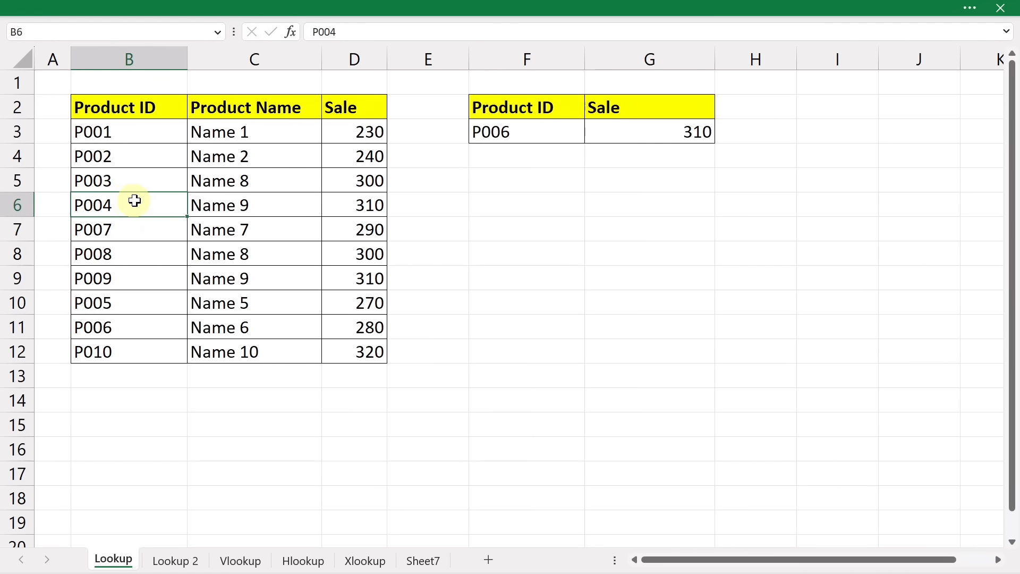
click(352, 201)
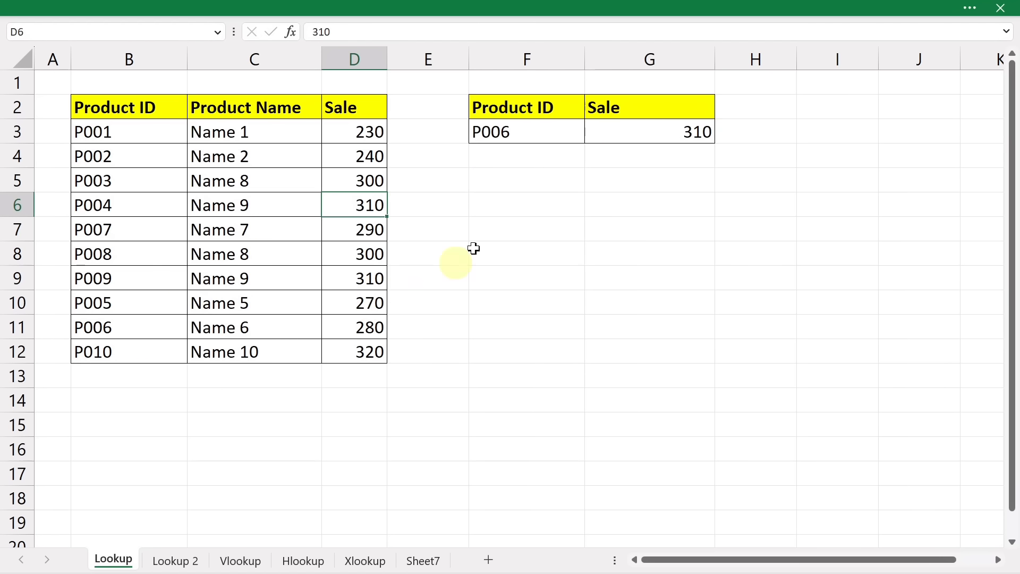
Change the product ID in F3 to P002 and check the lookup against the first two IDs in B3:B4.
click(539, 133)
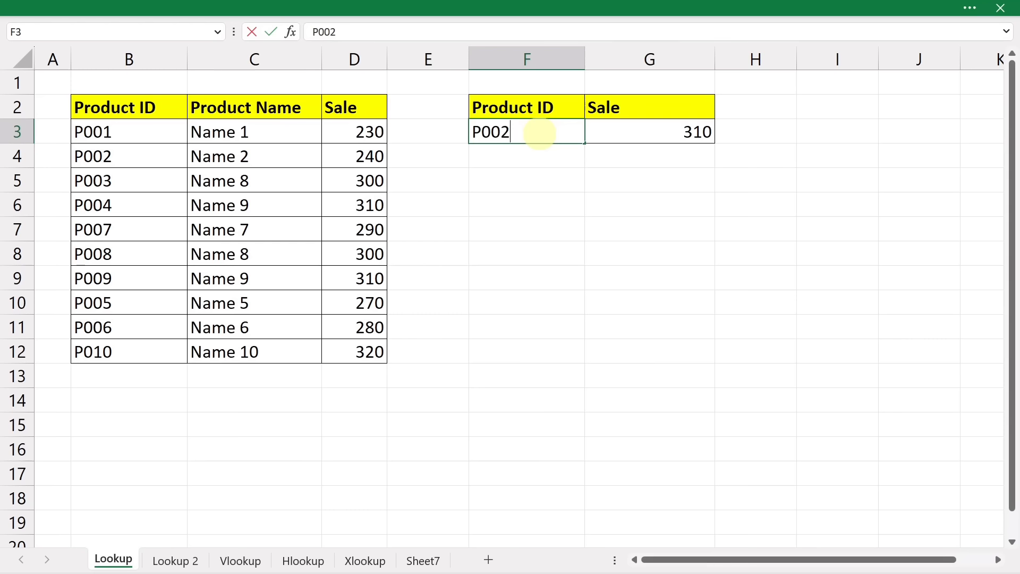
text(P002)
key(Return)
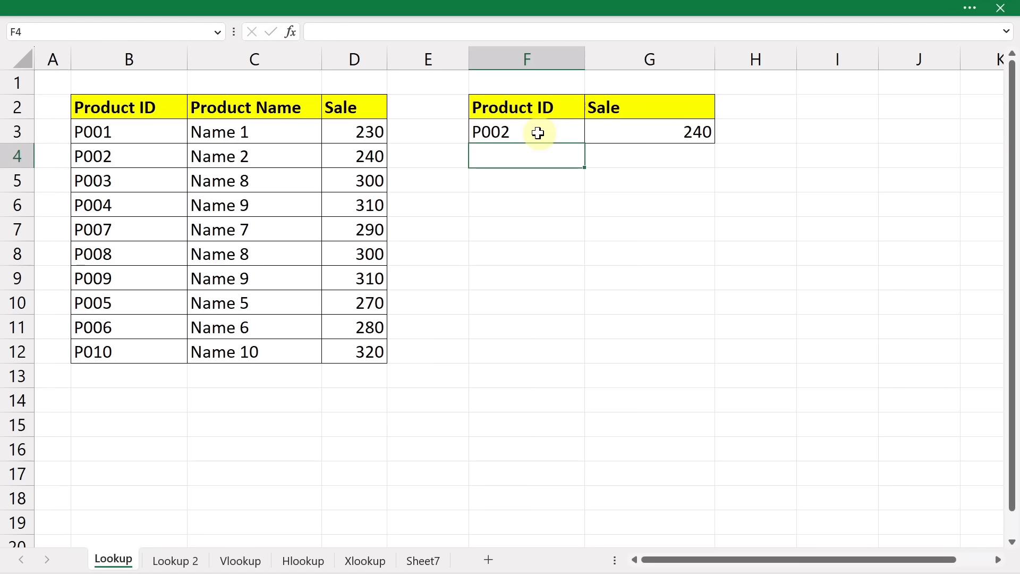
drag(108, 131, 129, 155)
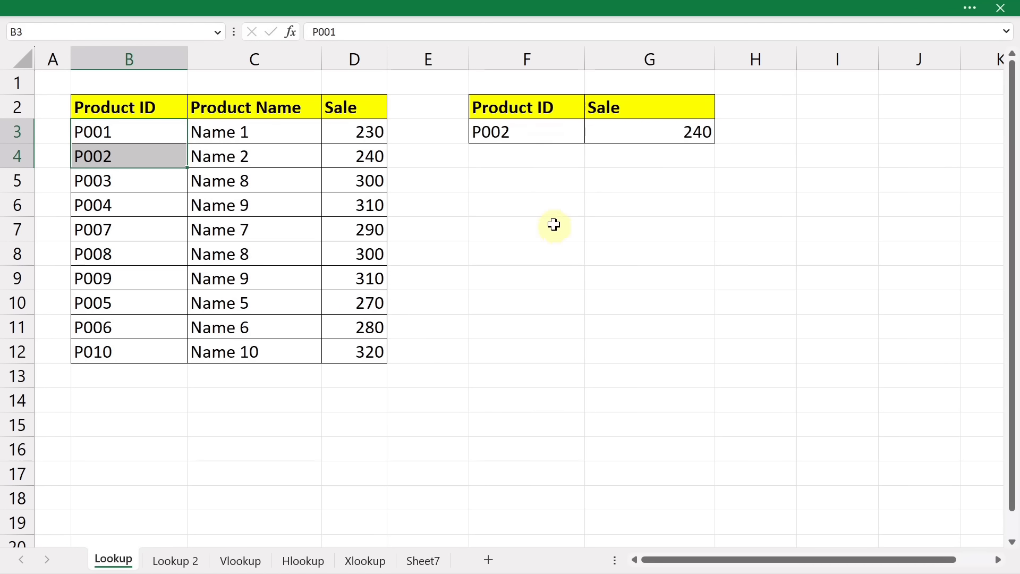
Copy the Product Name header from C2 to F5 and the Product ID header from B2 to G5 for a reverse lookup table.
click(261, 106)
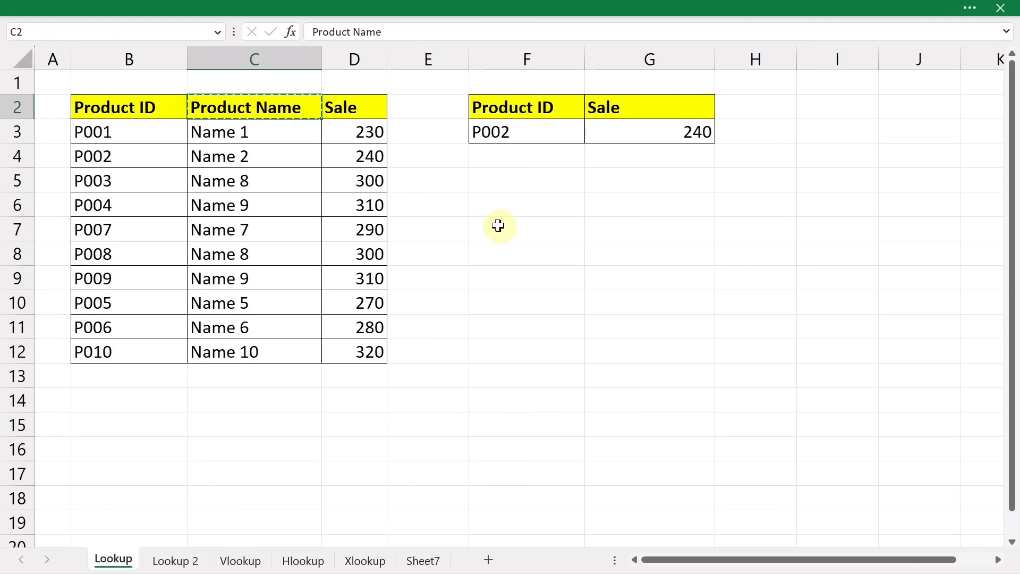
key(ctrl+c)
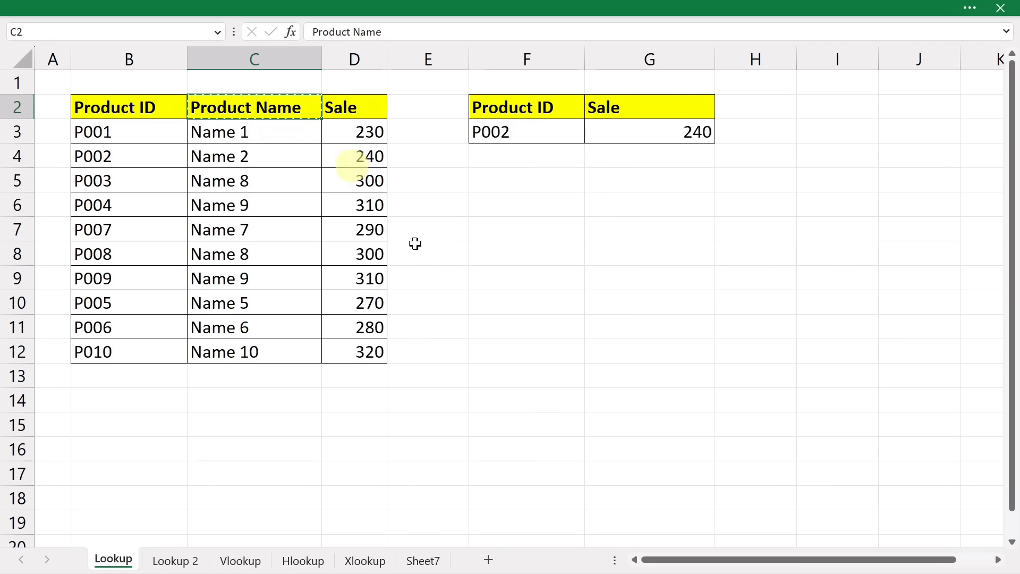
click(517, 188)
key(ctrl+v)
click(134, 107)
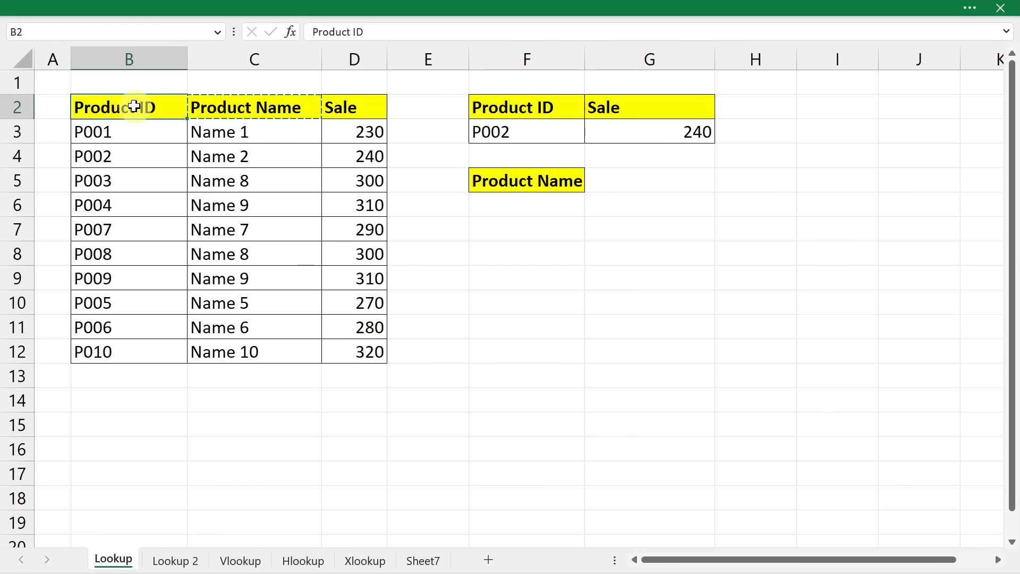
click(634, 181)
key(ctrl+v)
click(626, 230)
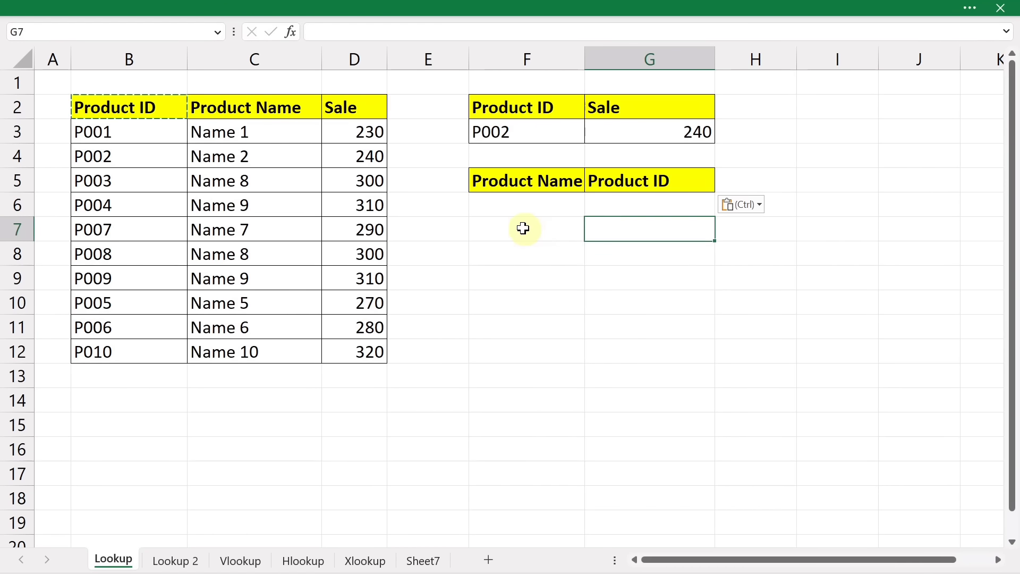
Copy the product name Name 1 from C3 into F6 as the reverse lookup value.
click(527, 208)
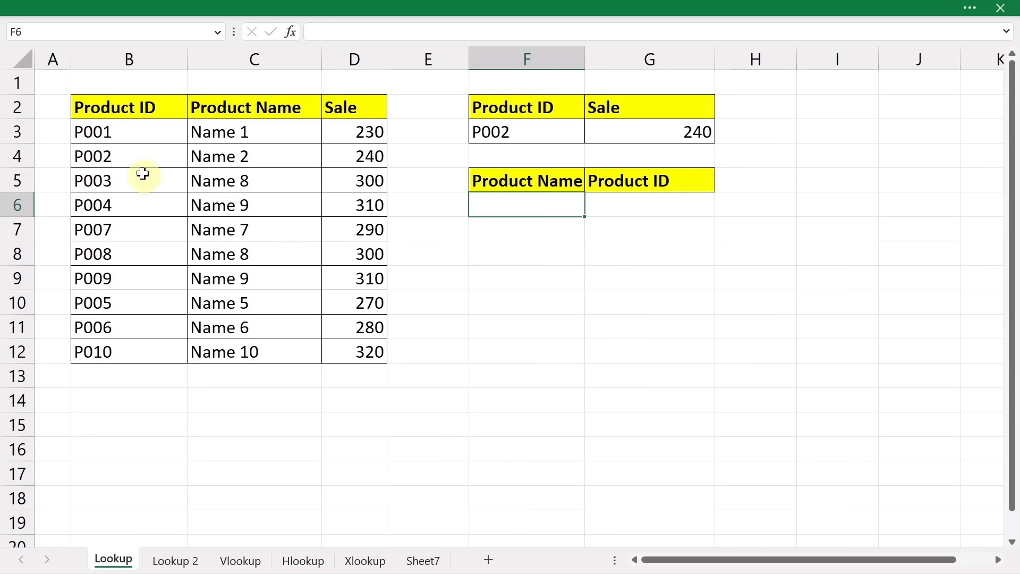
click(225, 131)
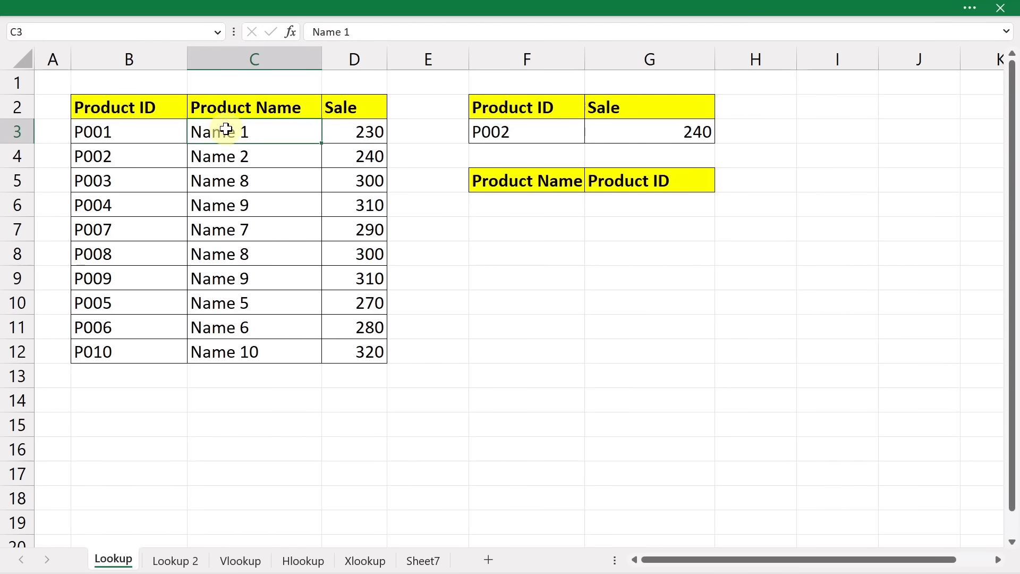
click(501, 205)
key(ctrl+v)
Enter =LOOKUP(F6,C3:C12,B3:B12) in G6 to return the product ID for the name in F6.
click(631, 205)
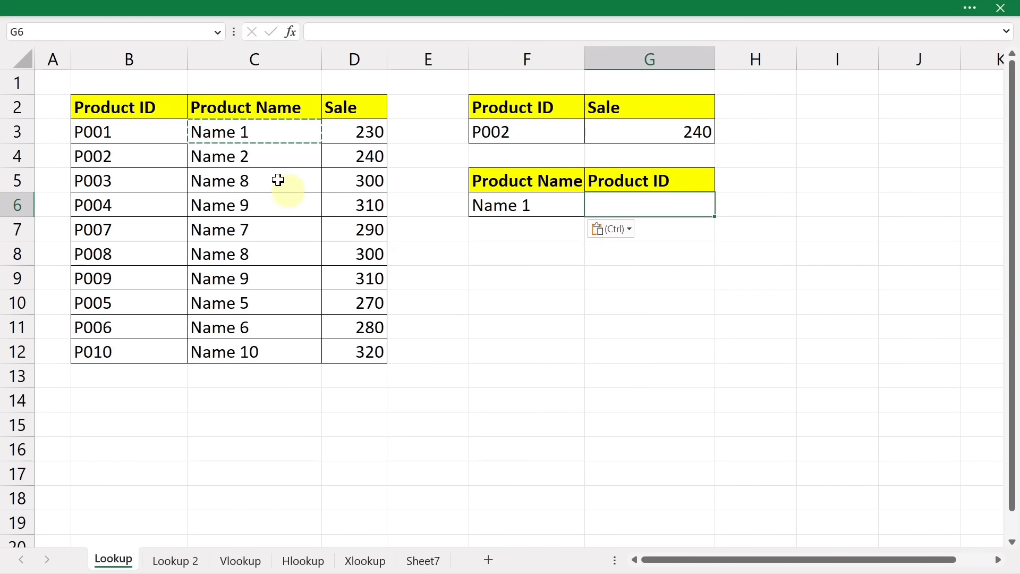
drag(245, 111, 251, 277)
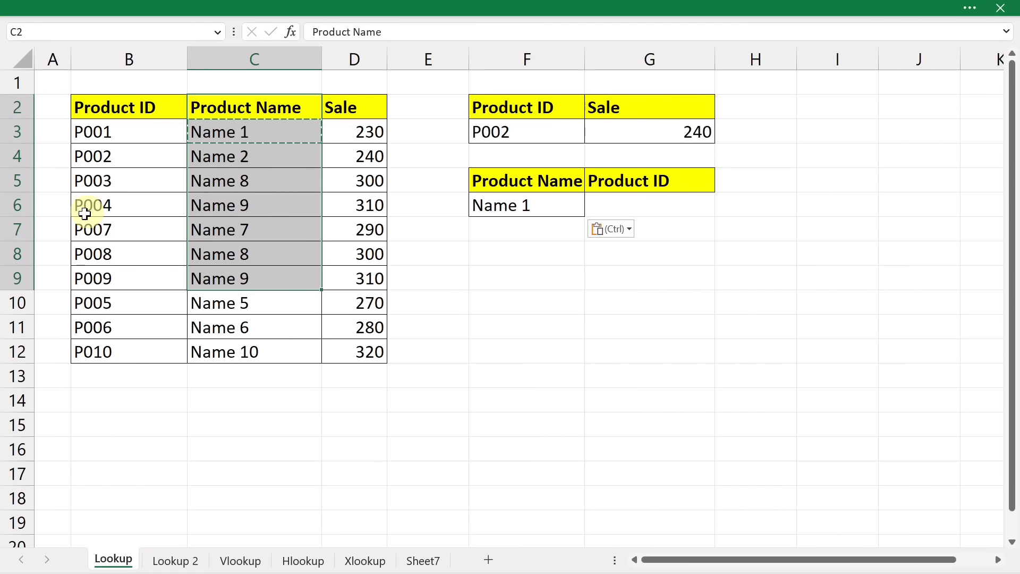
click(637, 214)
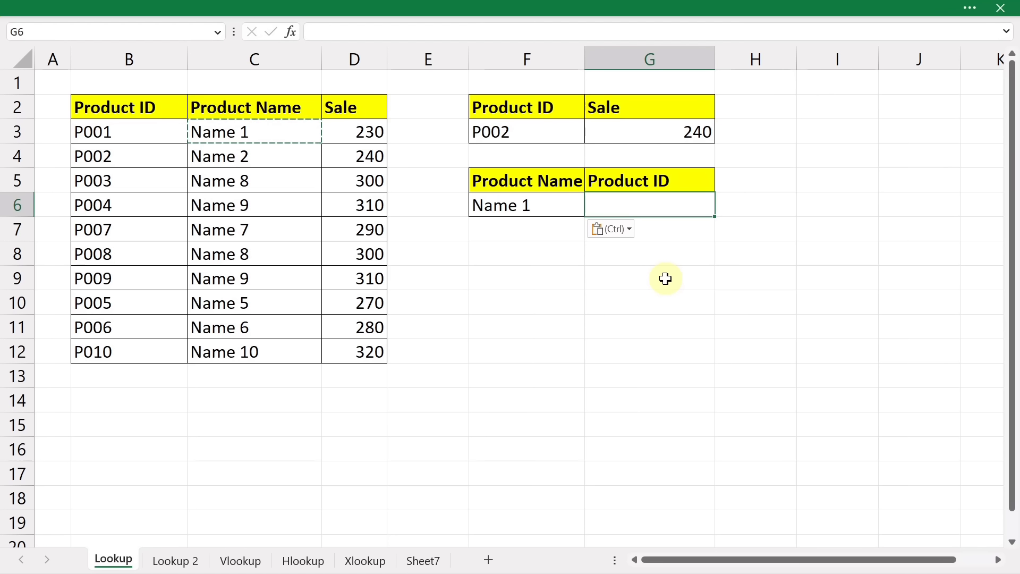
text(=look)
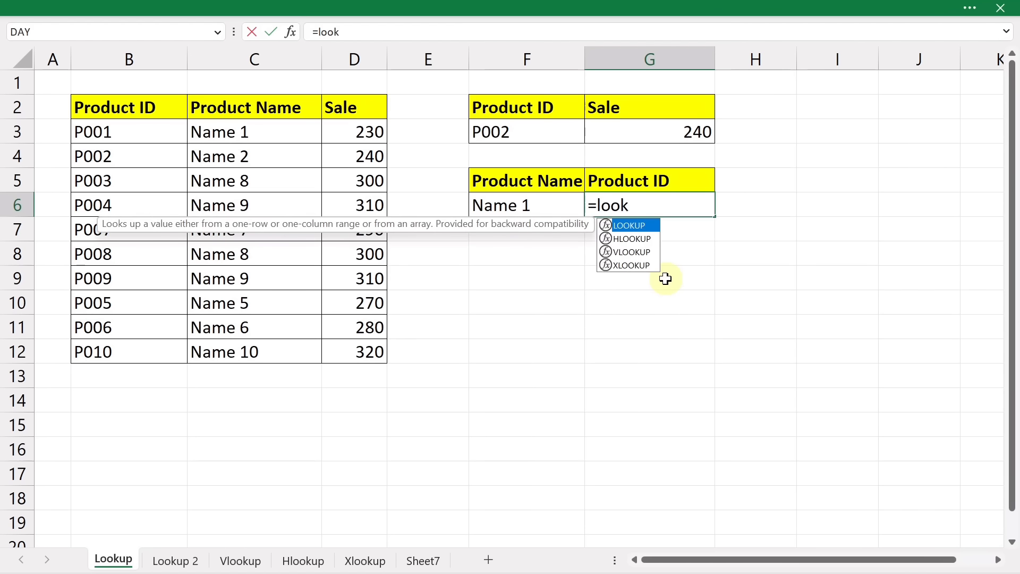
key(Tab)
click(522, 203)
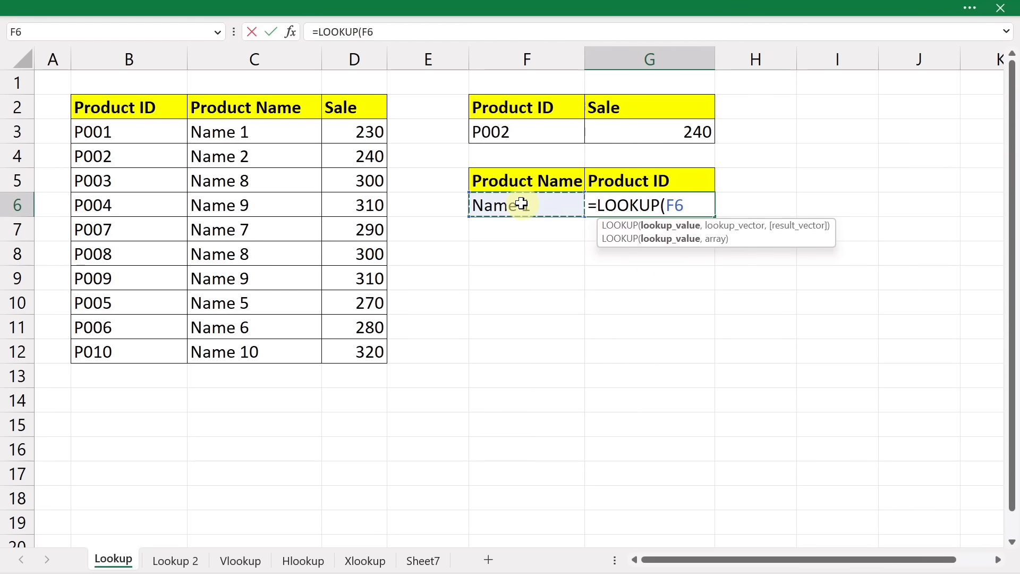
text(,)
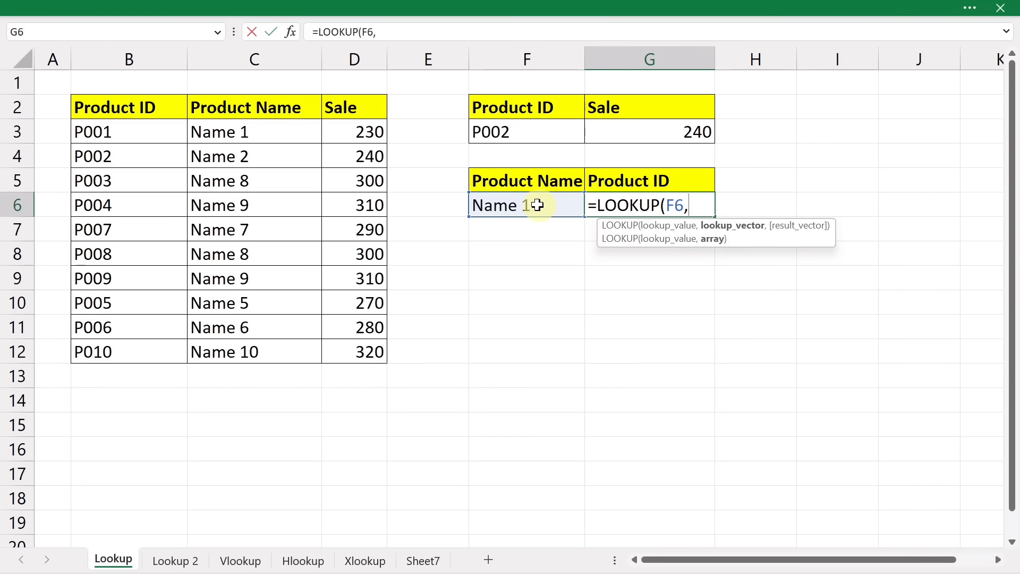
drag(244, 133, 250, 354)
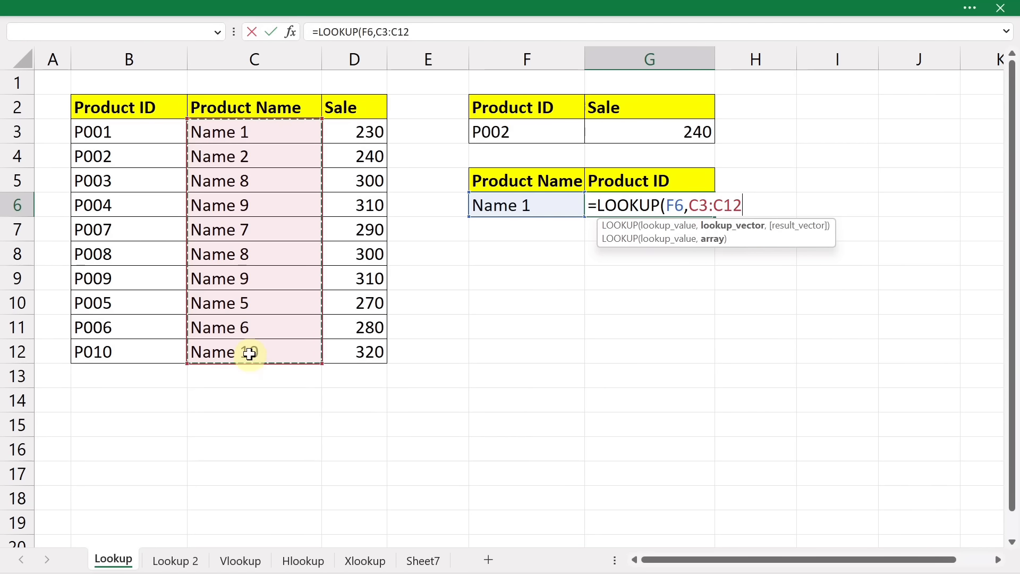
text(,)
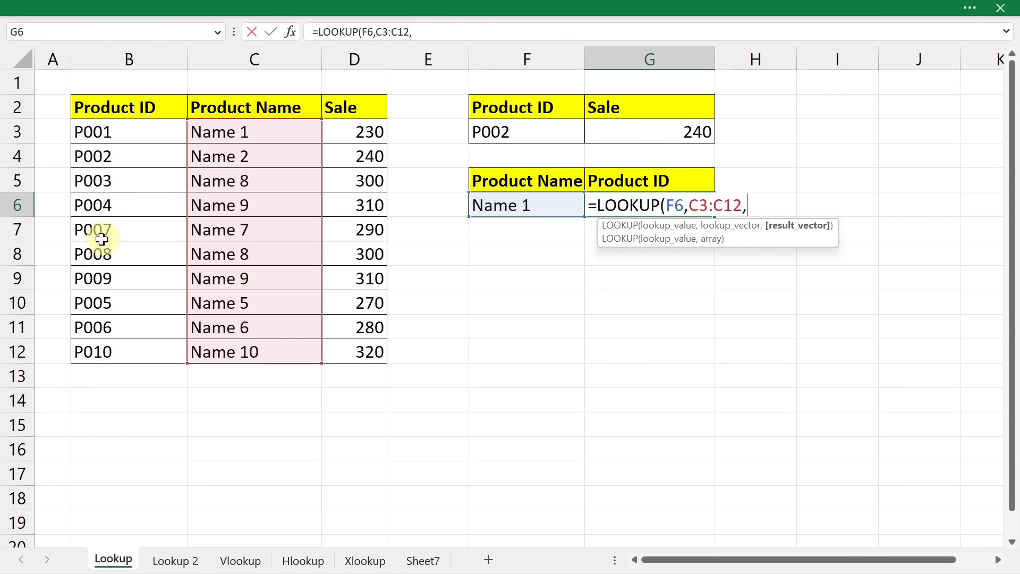
drag(110, 135, 114, 353)
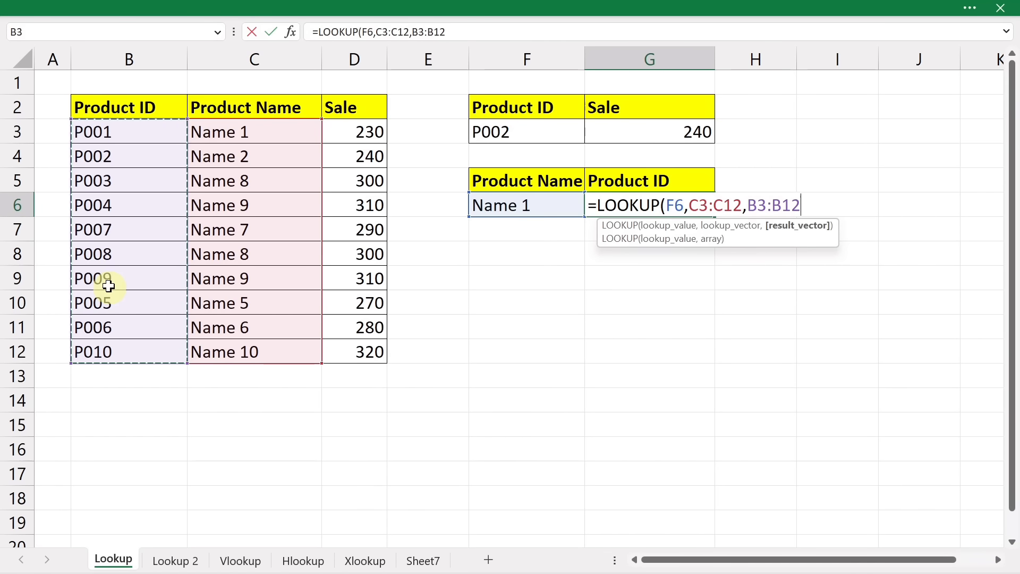
text())
key(Return)
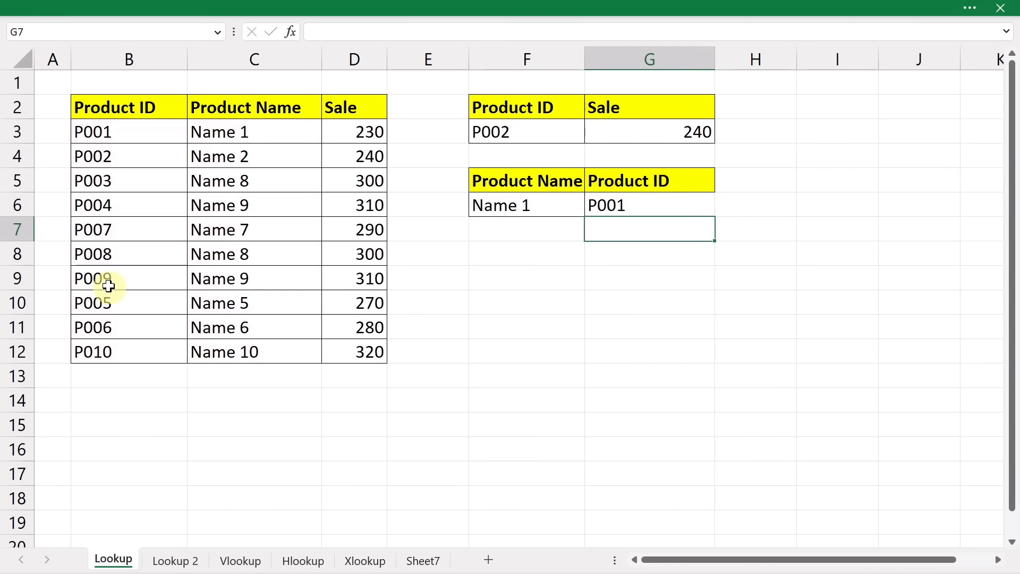
Trace the reverse lookup from Name 1 in C3 across to its product ID in B3.
drag(247, 108, 250, 207)
click(255, 132)
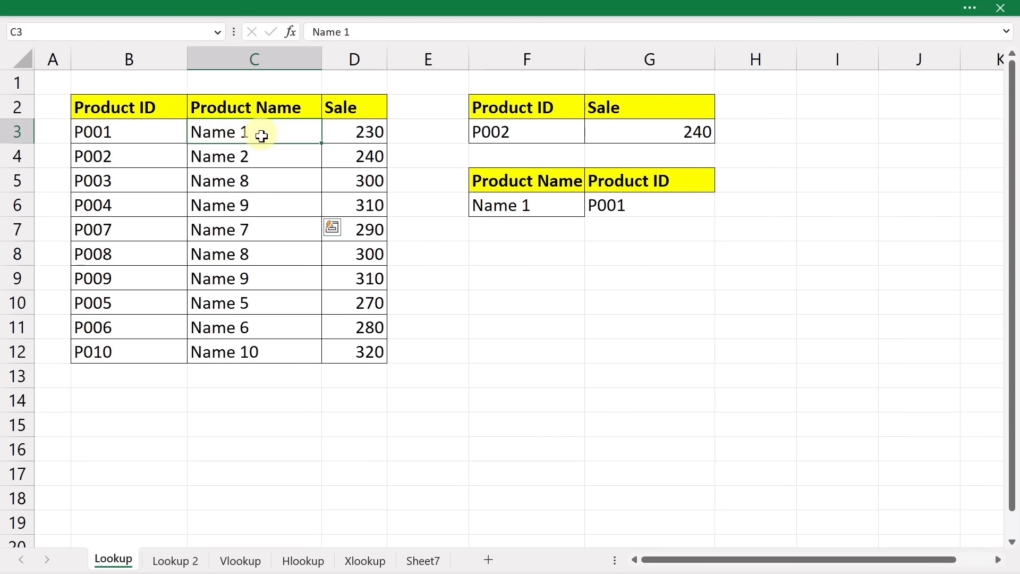
click(130, 133)
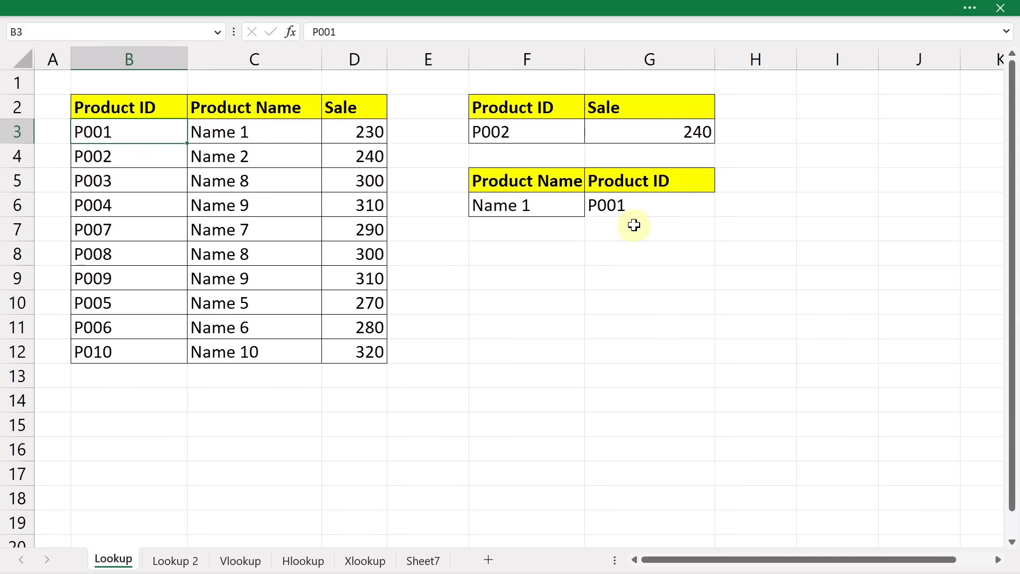
Change the product name in F6 to Name 2.
double_click(541, 205)
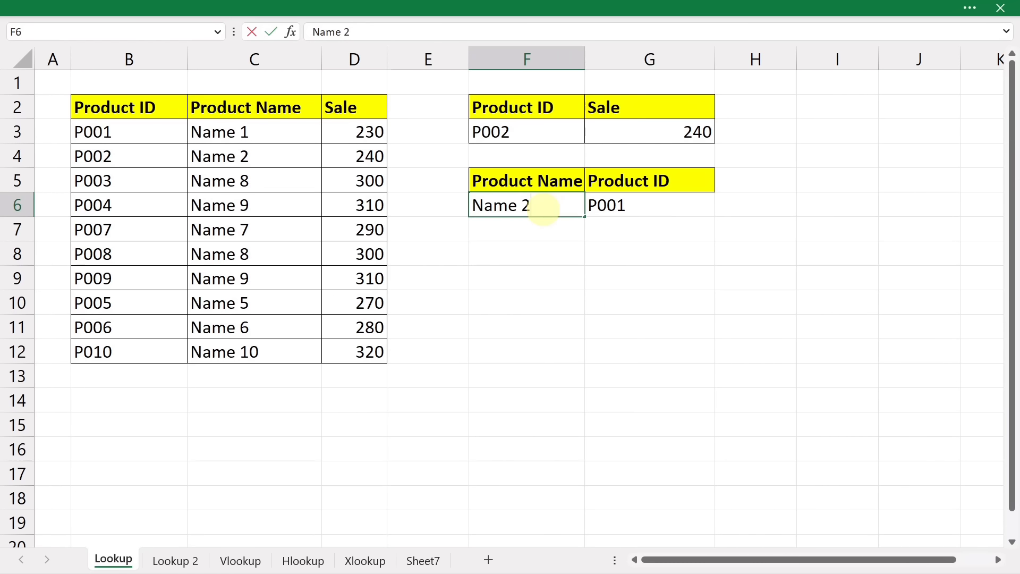
text(2)
key(Return)
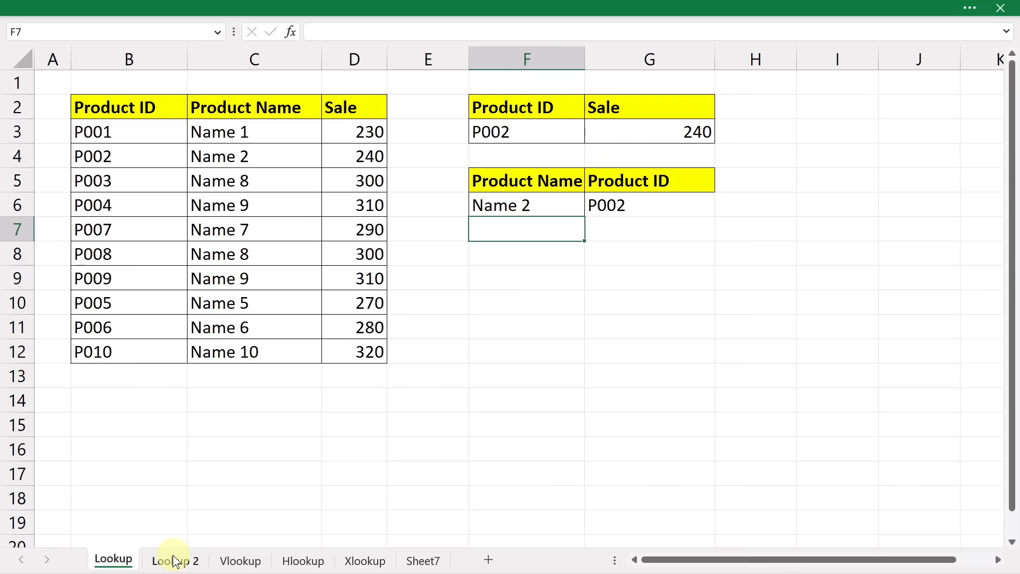
Review the vertical product data in B3:D12 and its ID column, and switch to the Lookup 2 sheet.
drag(114, 130, 339, 346)
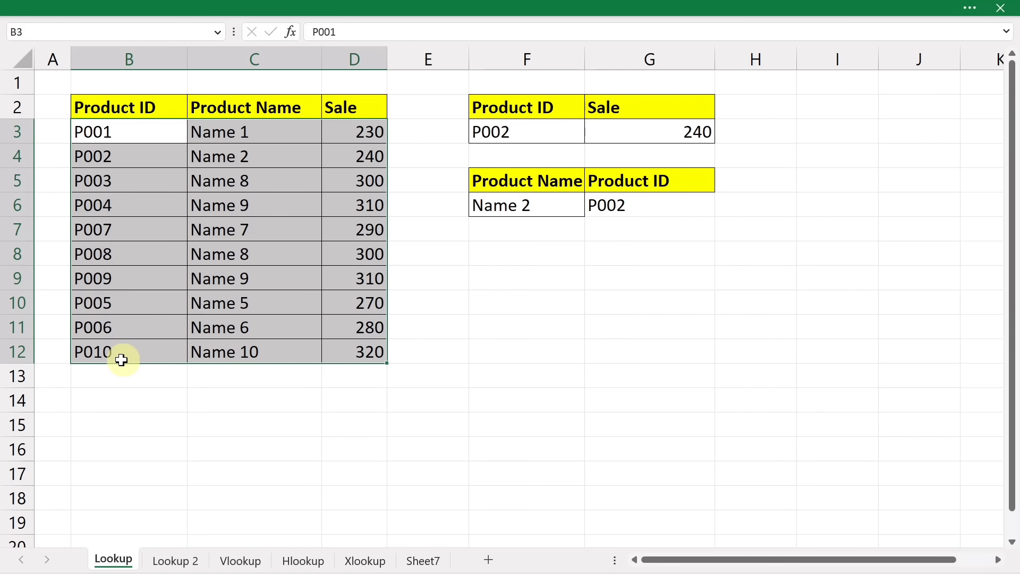
drag(86, 129, 93, 339)
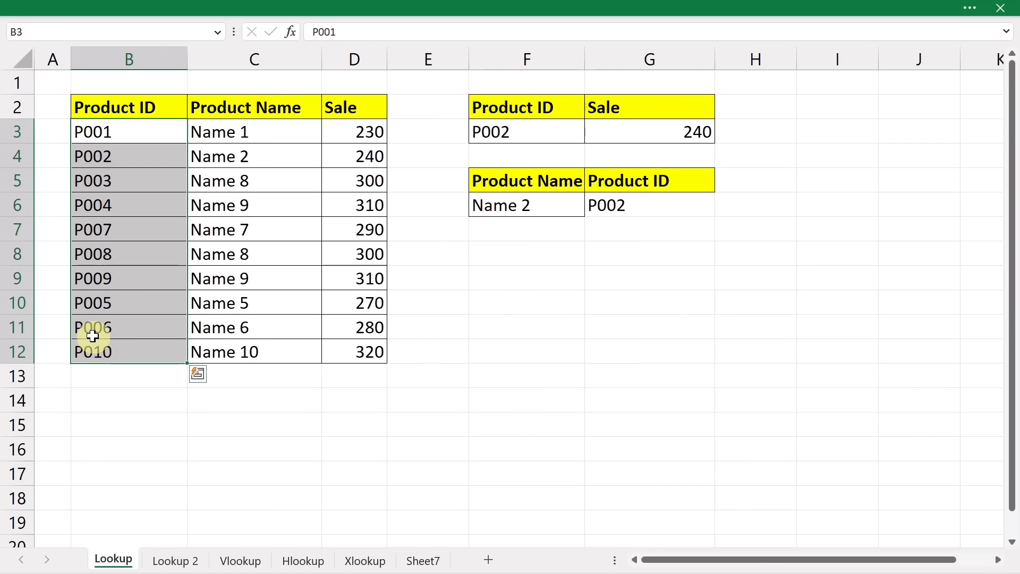
click(165, 558)
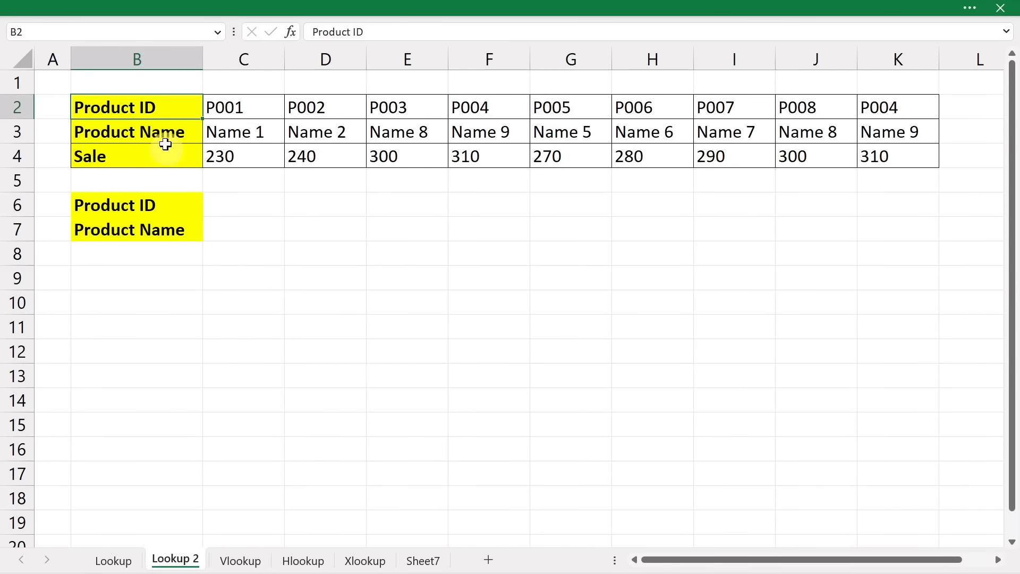
Examine the horizontal table layout across columns C to F, the record in C2:C4 and the product IDs in C2:K2.
click(262, 54)
click(341, 64)
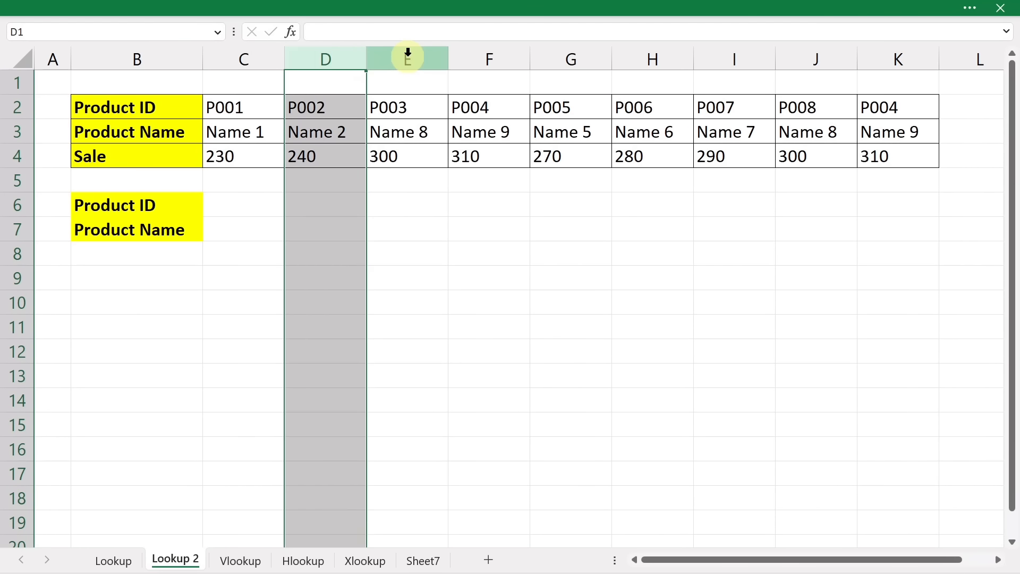
click(408, 53)
click(483, 57)
drag(228, 117, 236, 158)
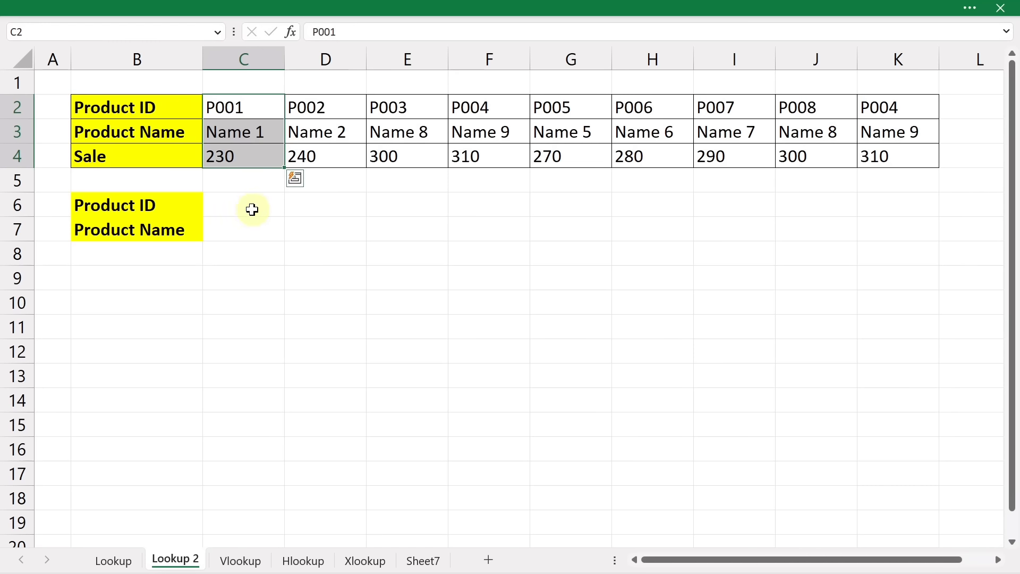
click(250, 234)
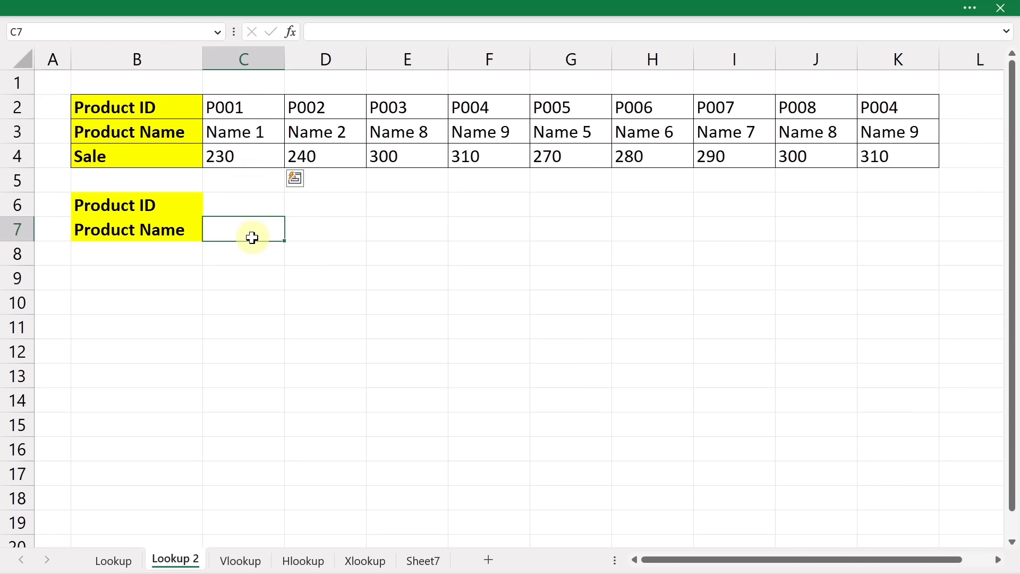
drag(230, 107, 866, 109)
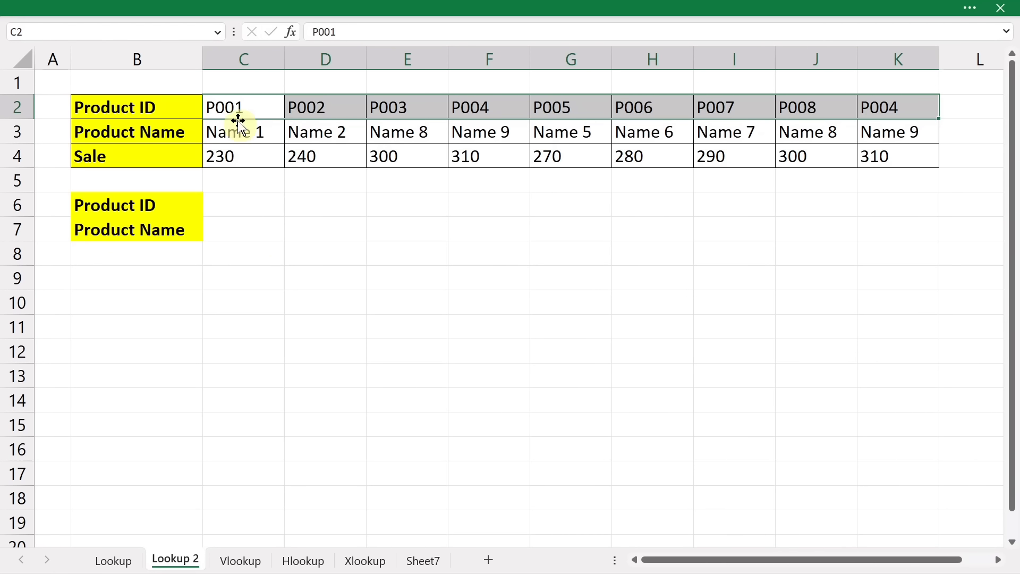
Copy the product ID P002 from D2 into C6 as the lookup value.
click(216, 207)
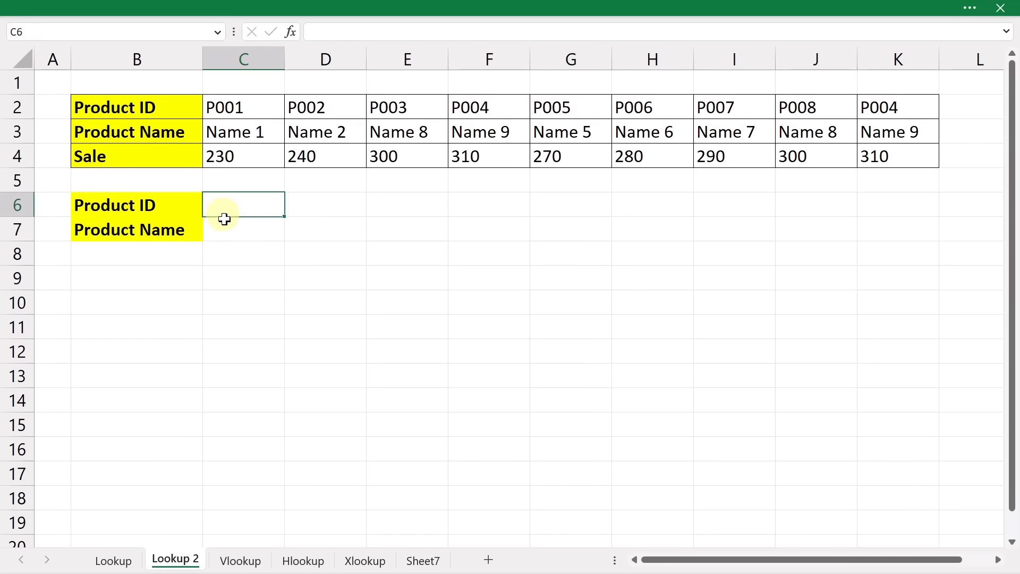
click(236, 108)
click(337, 107)
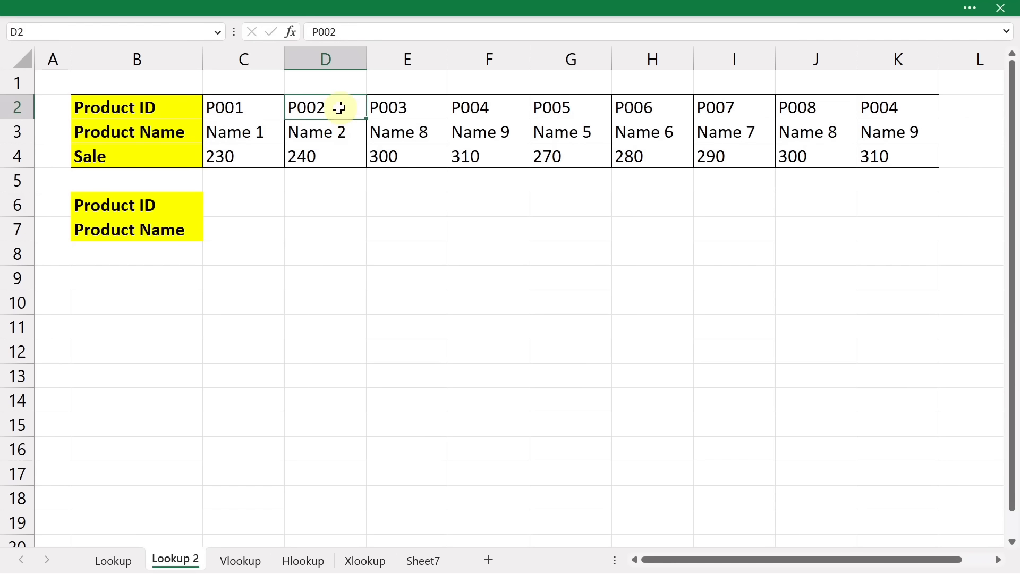
key(ctrl+c)
click(246, 203)
key(ctrl+v)
Enter the array-form formula =LOOKUP(C6,C2:K3) in C7 to return the product name.
click(241, 234)
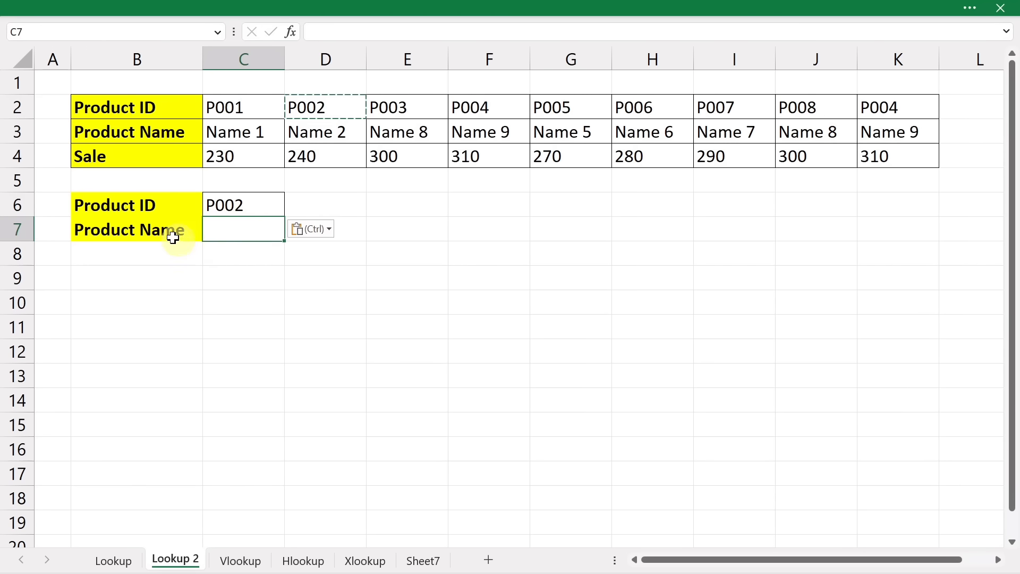
key(Escape)
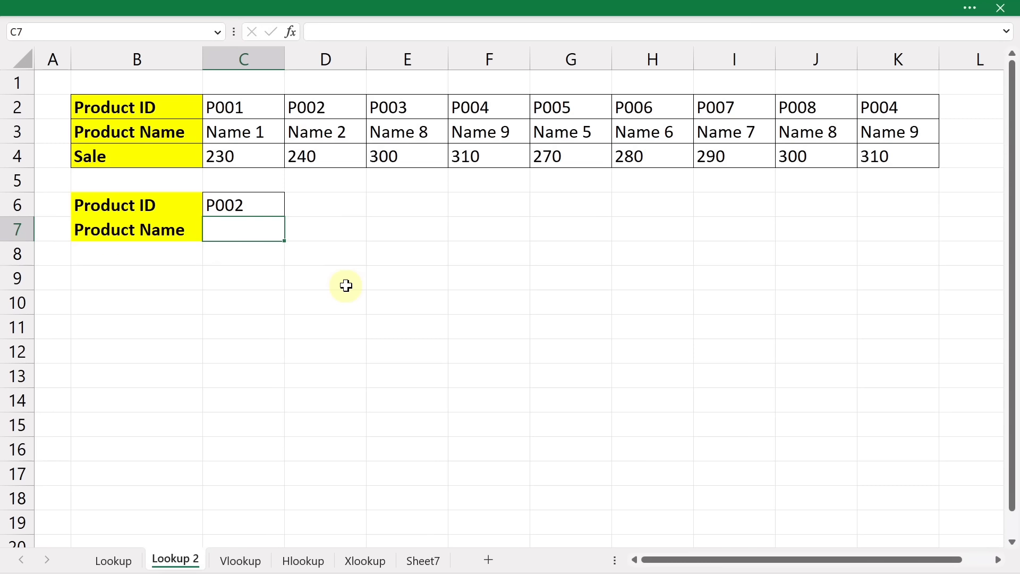
text(=loo)
key(Tab)
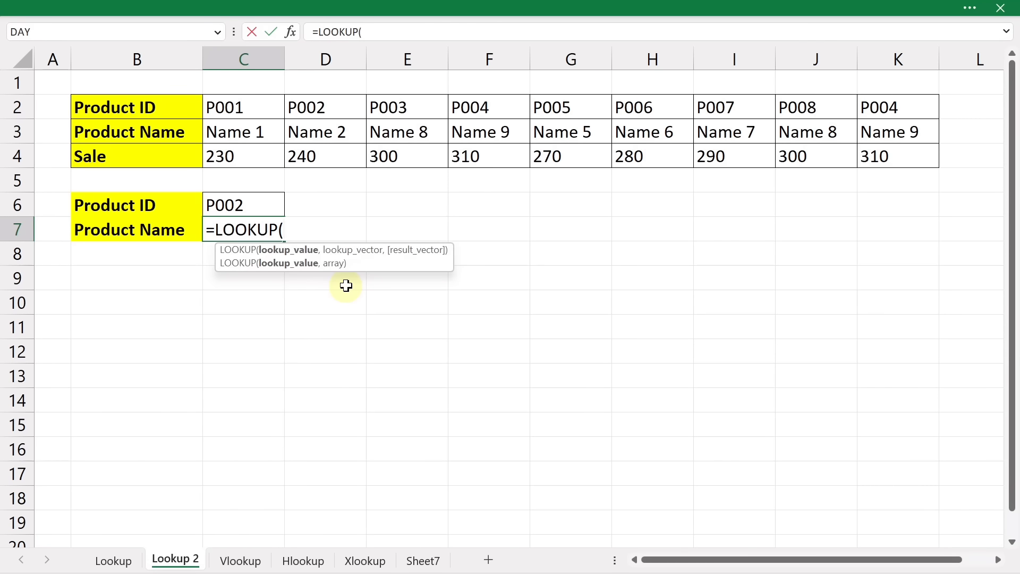
click(241, 203)
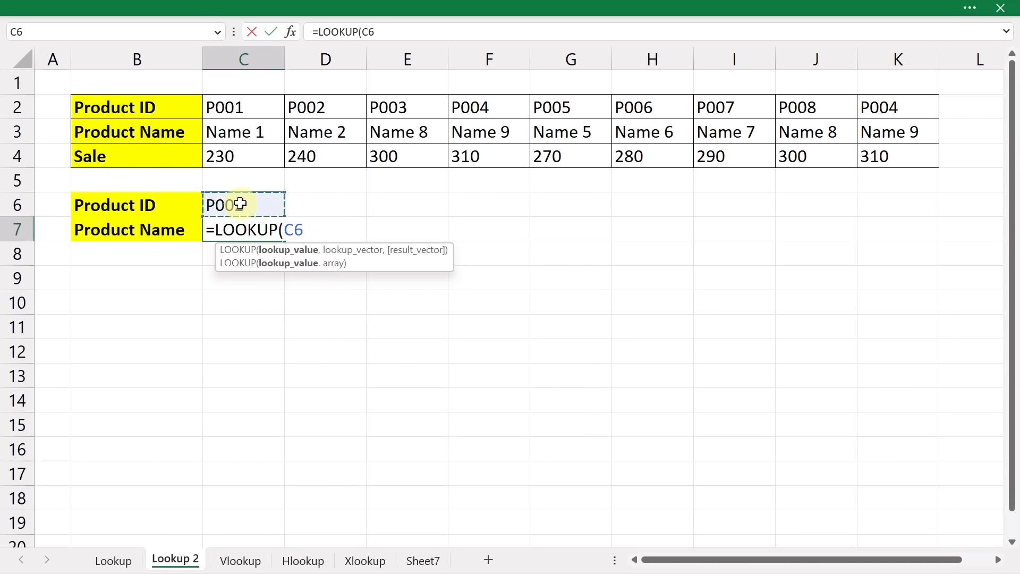
text(,)
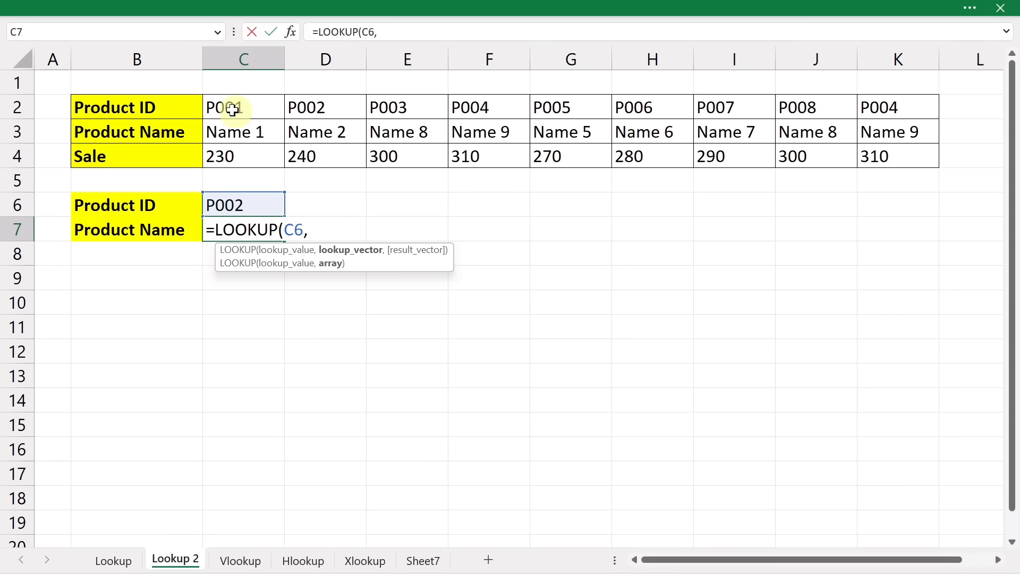
drag(232, 105, 910, 127)
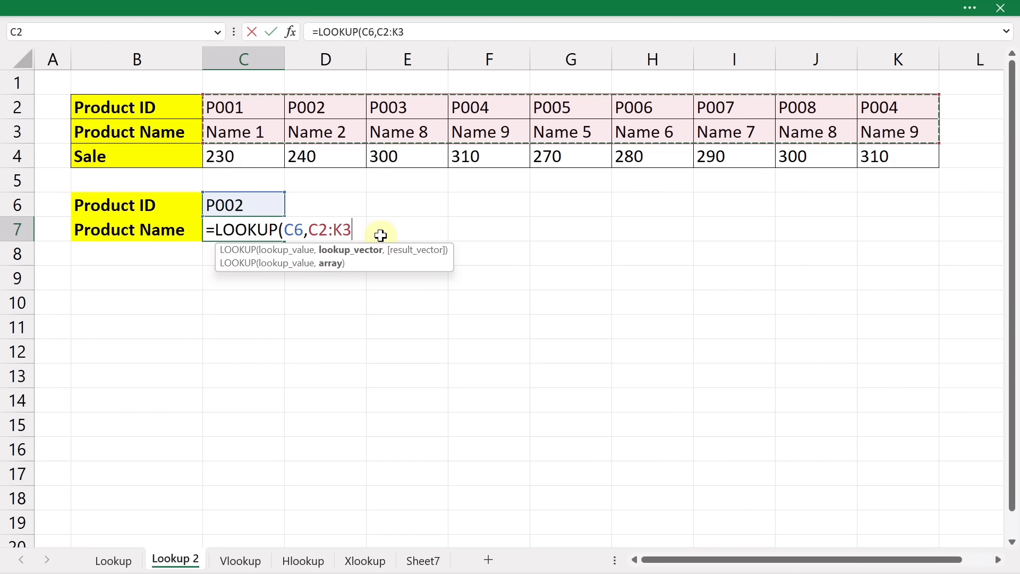
text())
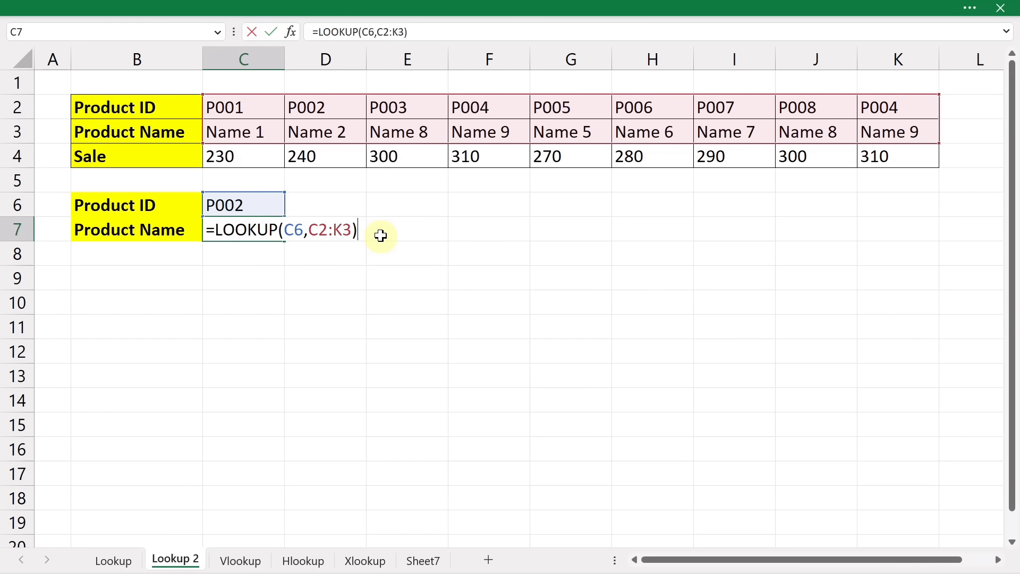
key(Return)
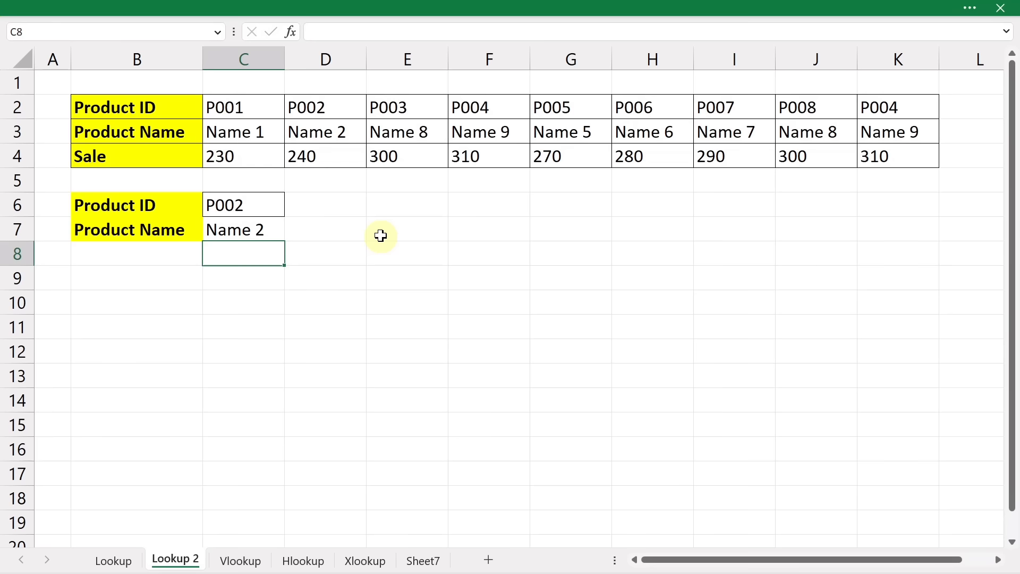
Trace the lookup for P002 along the IDs from C2 to D2 and down to the name in D3.
drag(250, 109, 329, 107)
click(336, 106)
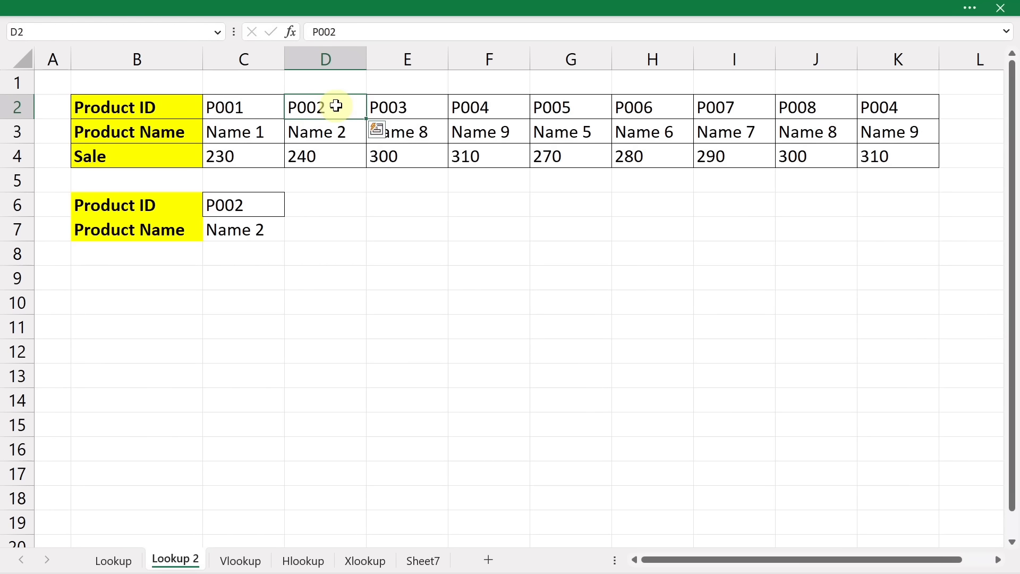
click(318, 133)
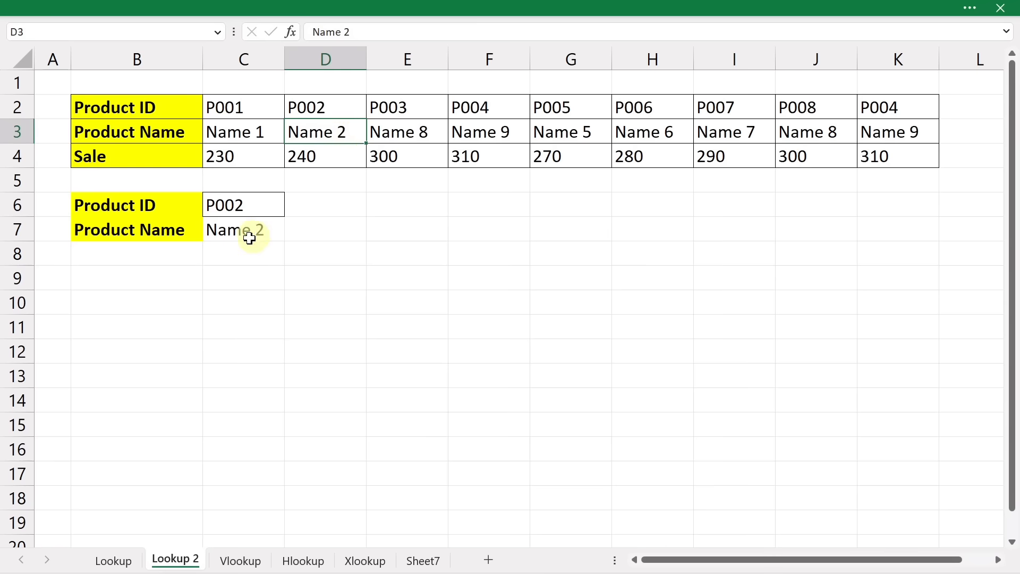
Set the lookup product ID in C6 to P004 and trace its match along row 2 to F2:F3.
double_click(264, 207)
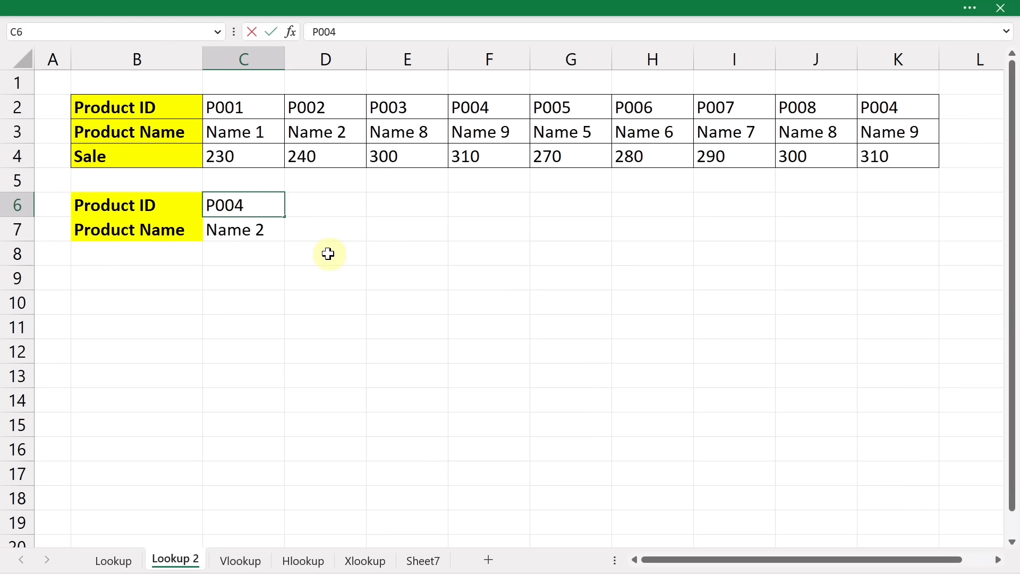
key(Return)
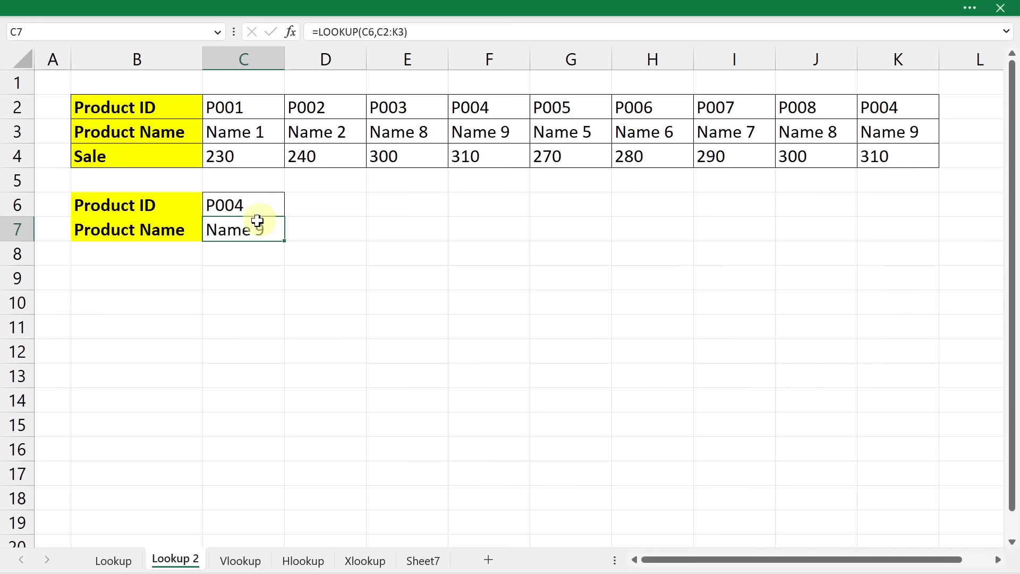
click(277, 109)
drag(293, 109, 492, 137)
click(485, 111)
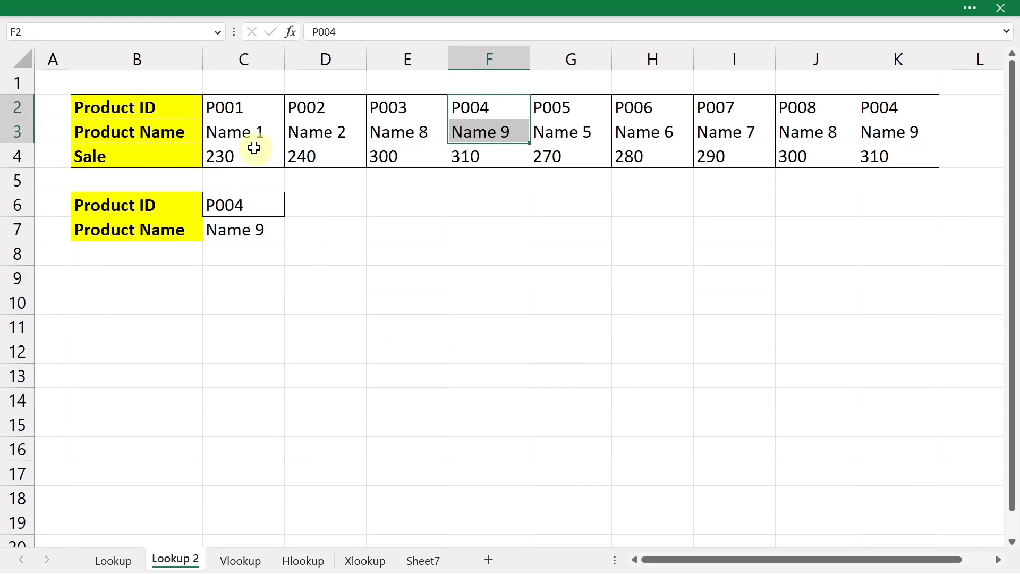
Review the horizontal layout of columns C to E and the IDs in row 2, and compare it with the Lookup sheet.
click(246, 56)
click(313, 55)
click(387, 53)
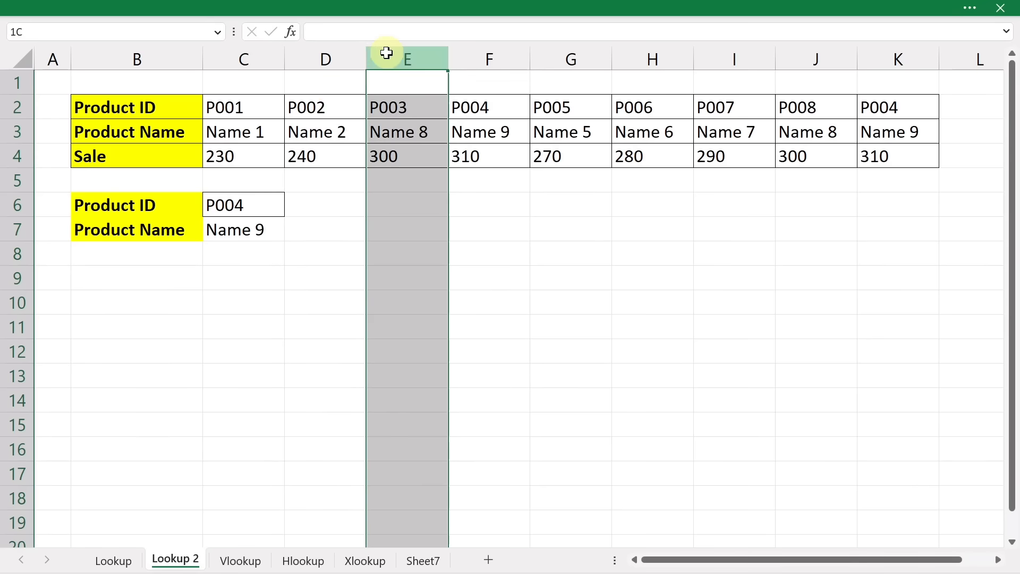
drag(266, 97, 812, 109)
click(113, 559)
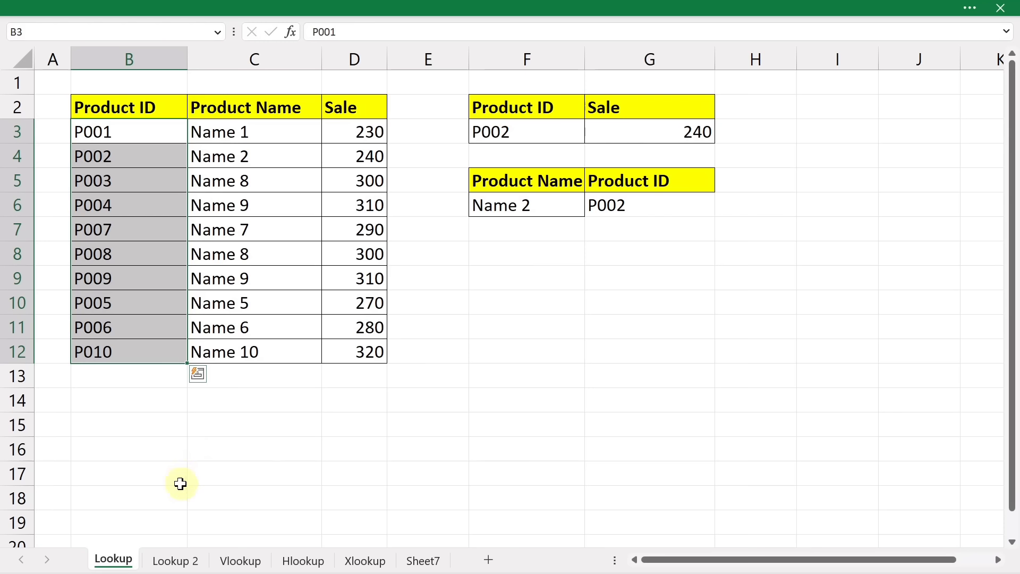
On the Vlookup sheet, copy the product ID P004 from B6 into F3 as the lookup value.
click(228, 567)
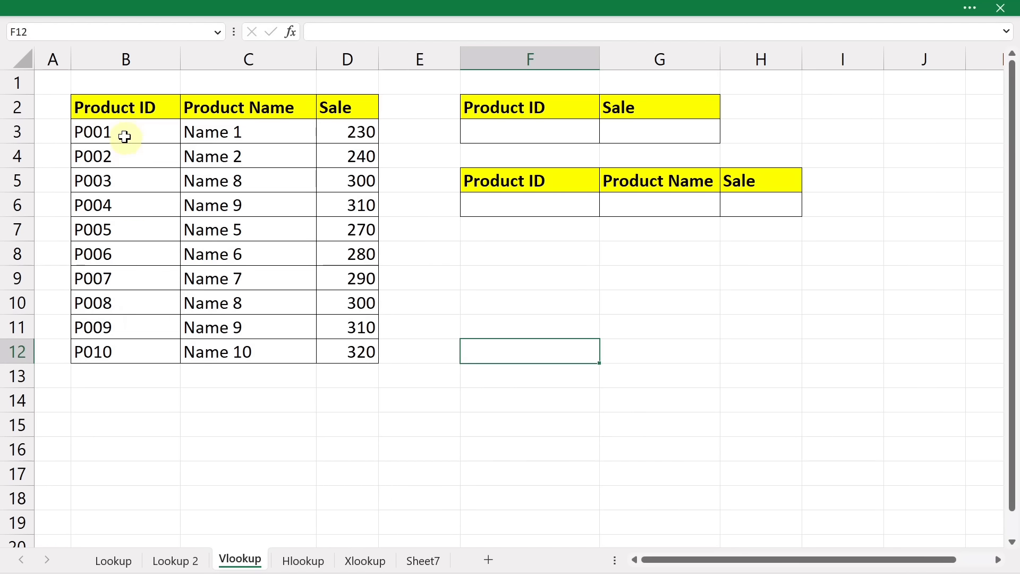
drag(129, 137, 126, 352)
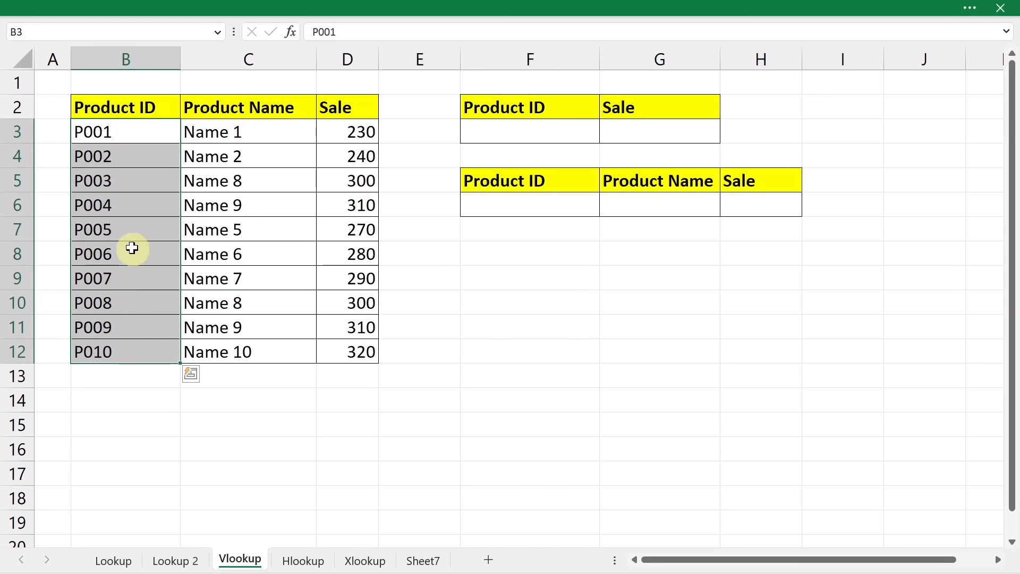
click(548, 127)
click(136, 205)
key(ctrl+c)
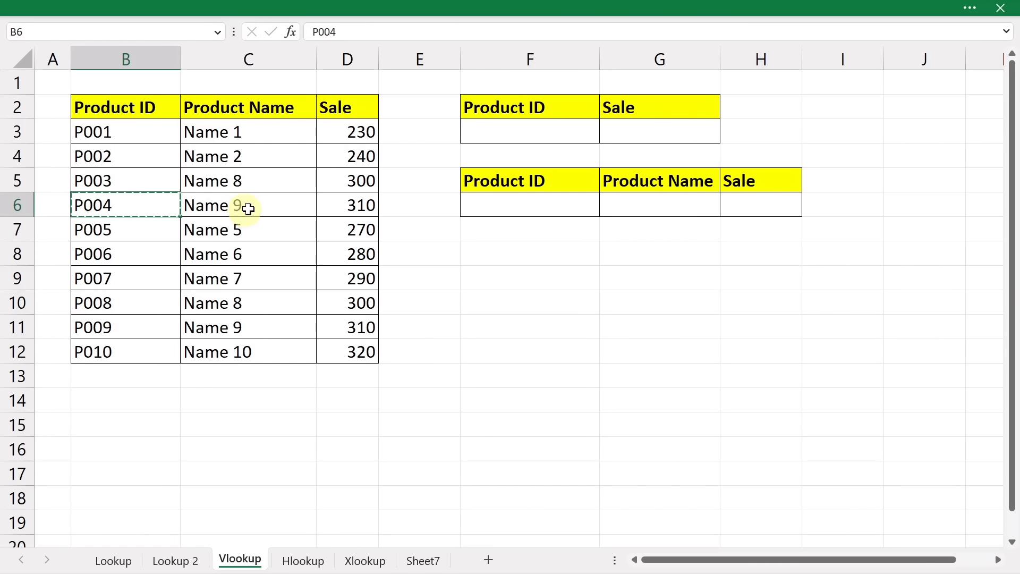
click(467, 134)
key(ctrl+v)
Begin a VLOOKUP formula in G3 with F3 as the lookup value and B3:D12 as the table array.
click(648, 137)
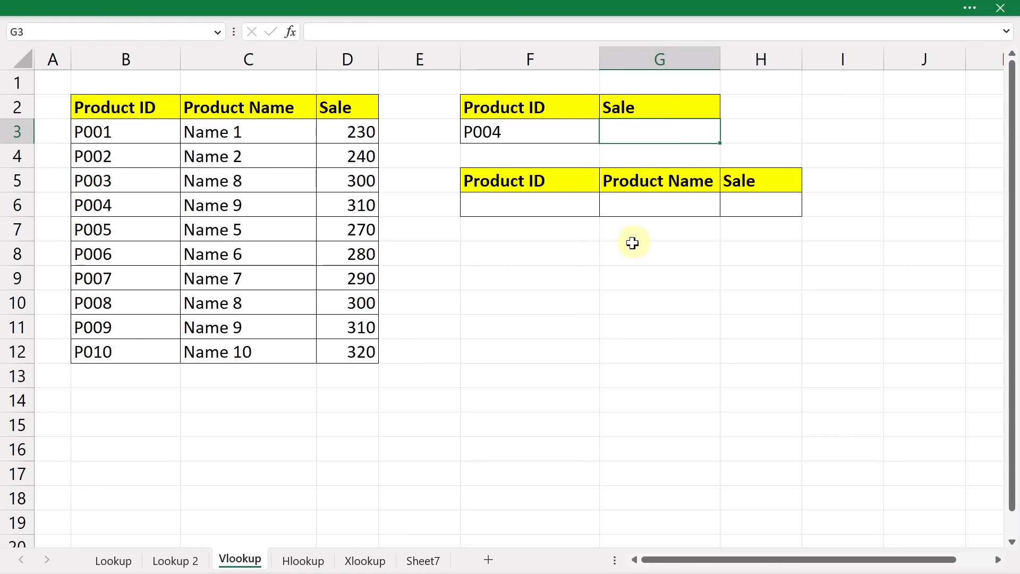
text(=l)
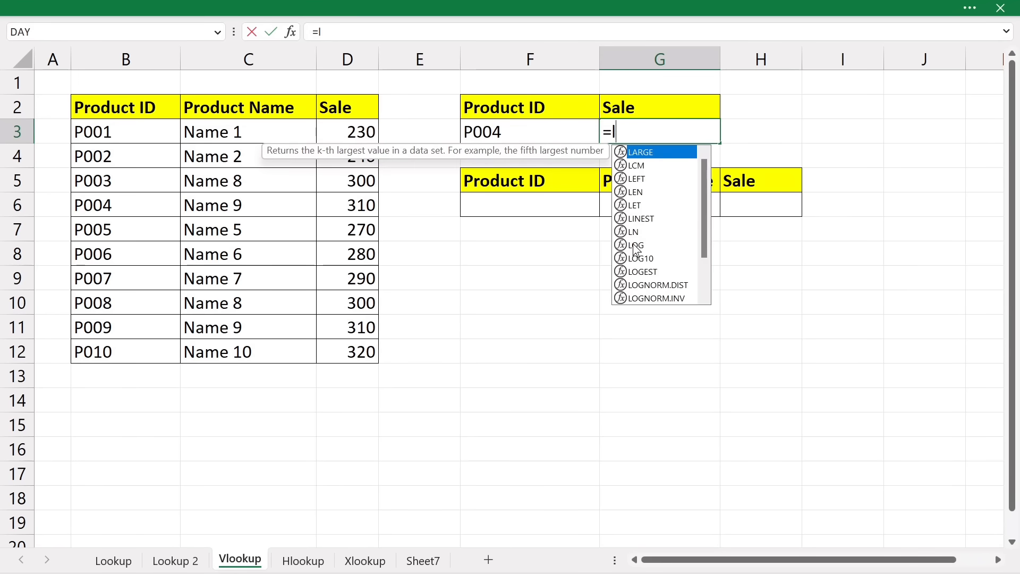
key(BackSpace)
text(vlo)
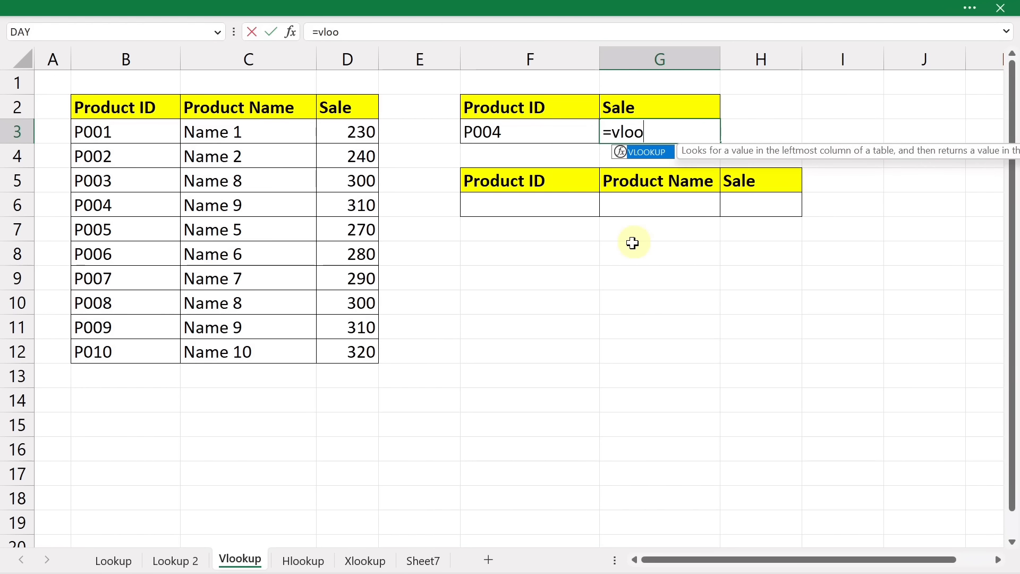
text(o)
key(Tab)
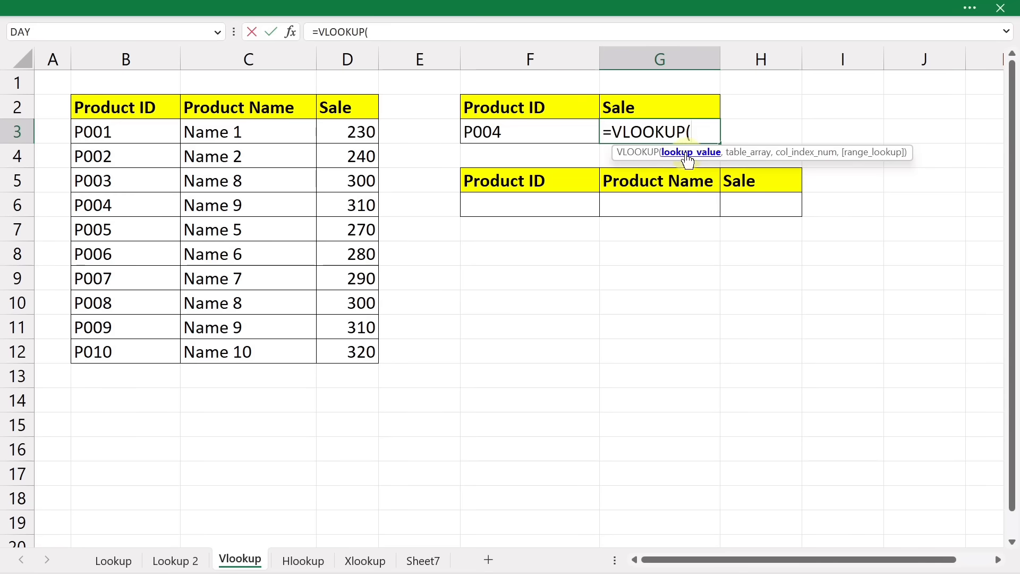
click(493, 133)
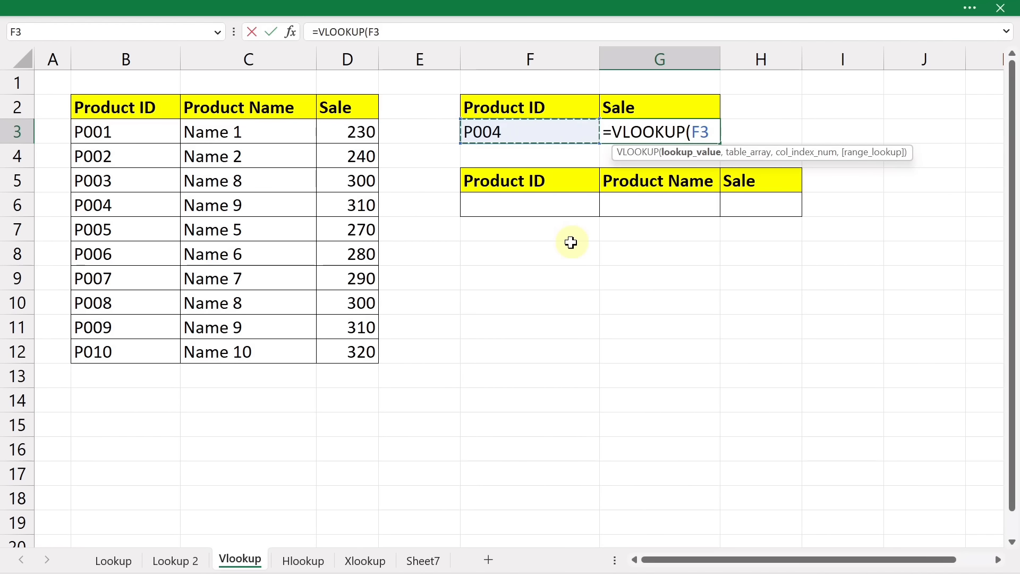
text(,)
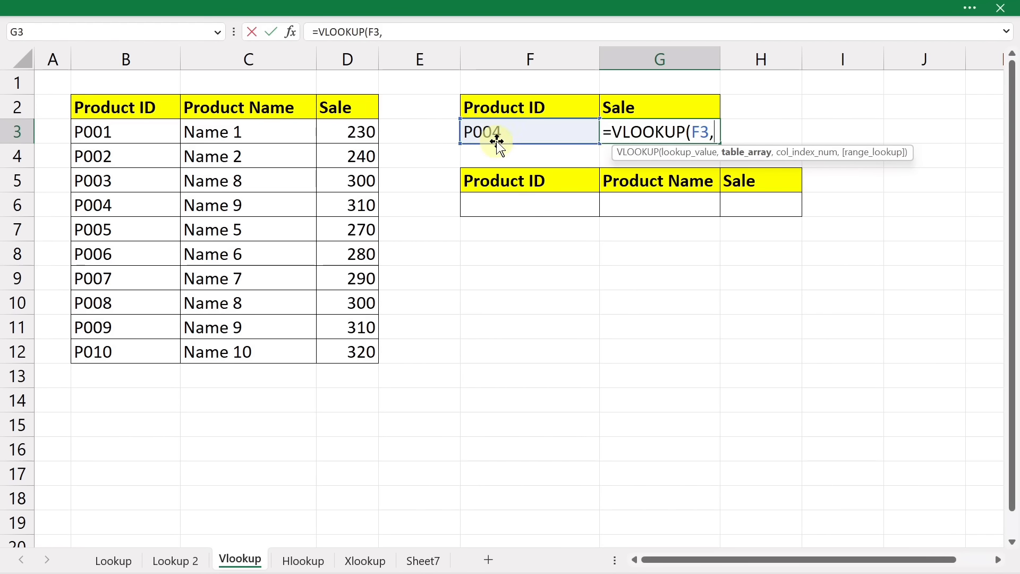
drag(107, 133, 340, 361)
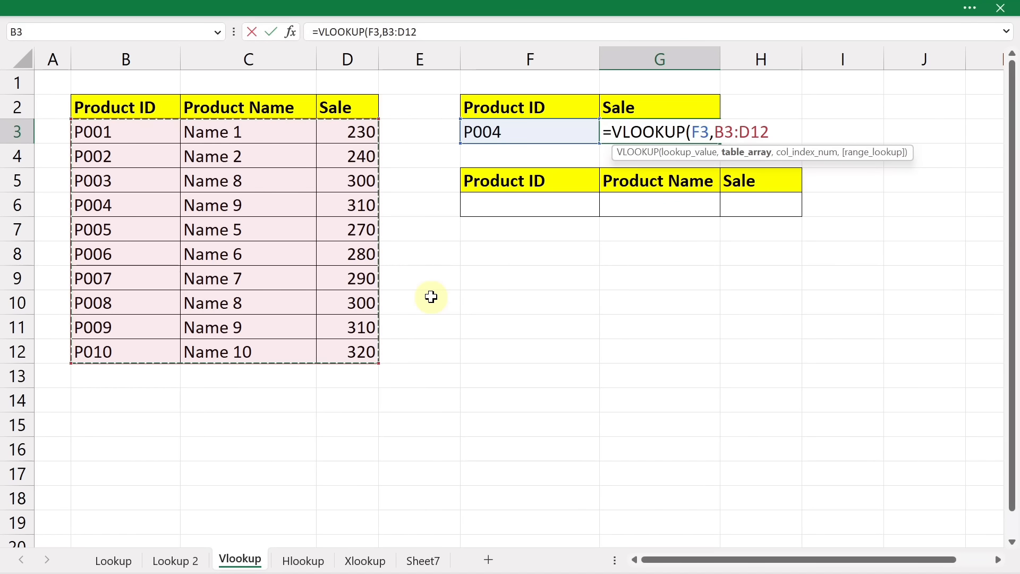
Complete the G3 VLOOKUP formula with column index 3 and FALSE for an exact match.
text(,3)
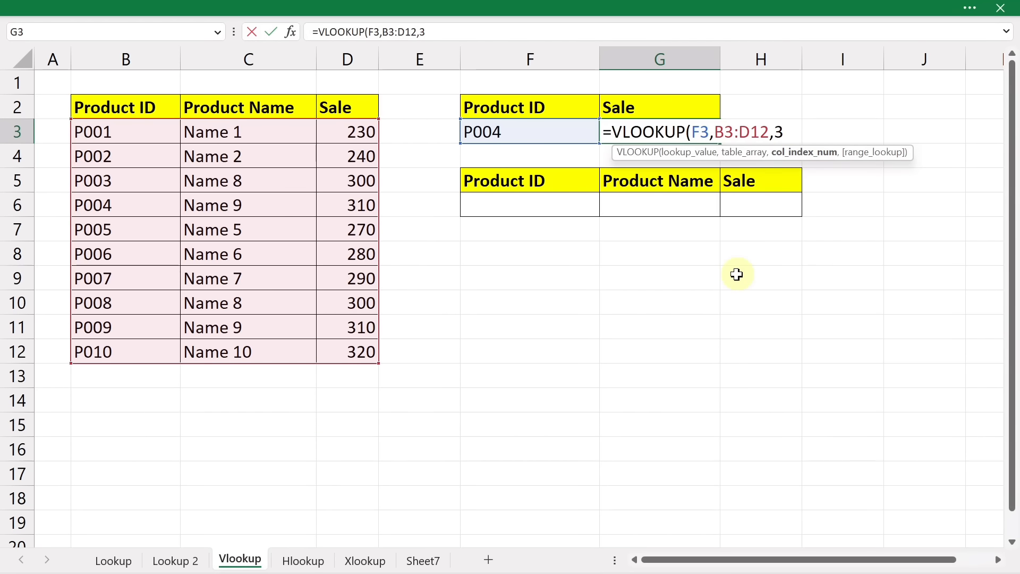
text(,)
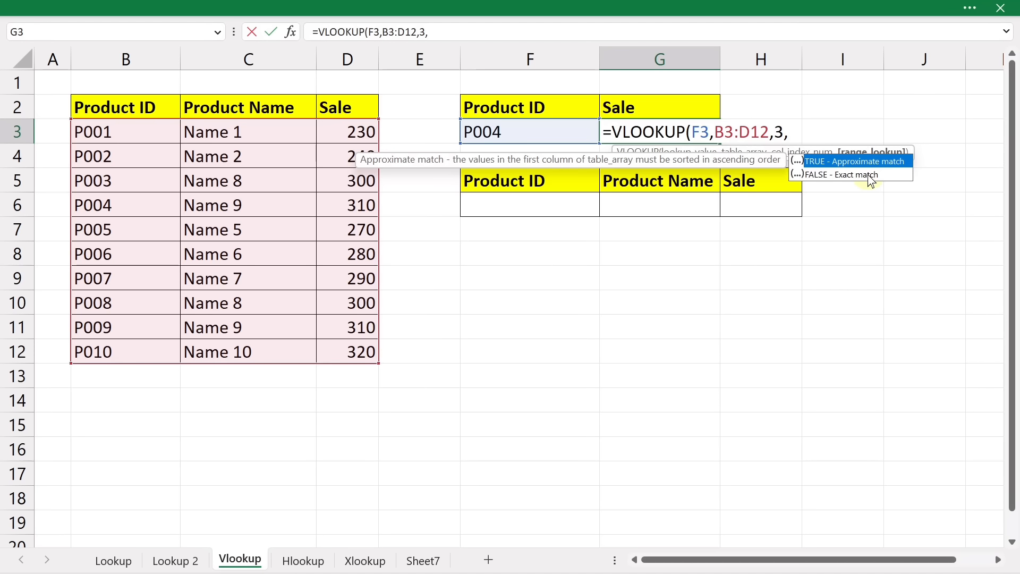
click(850, 177)
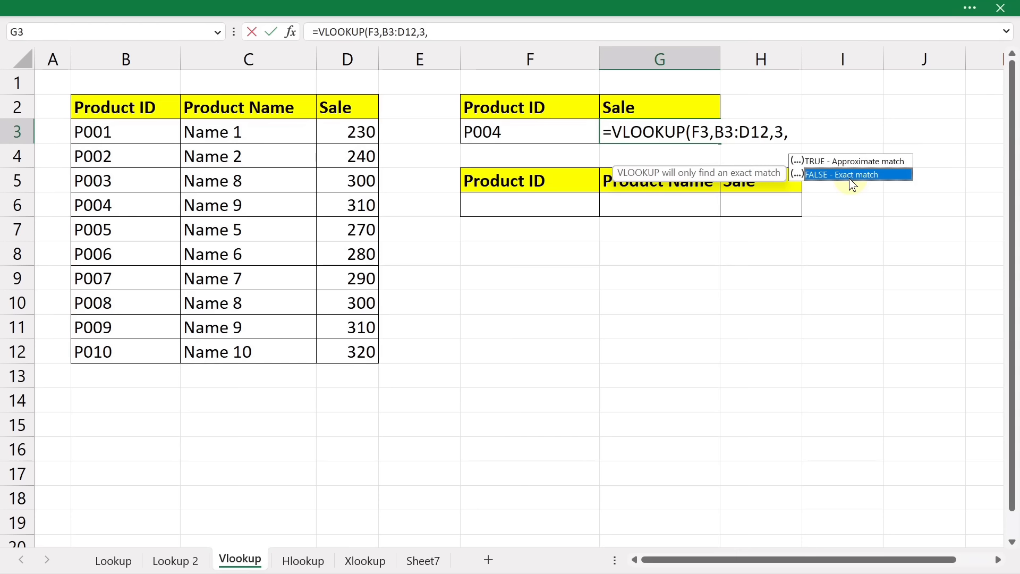
double_click(849, 178)
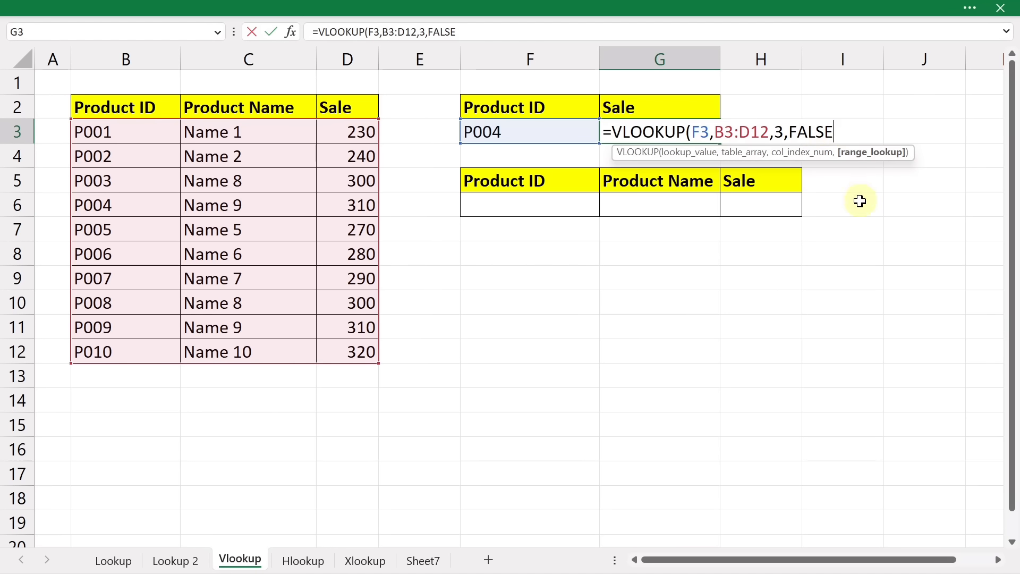
text())
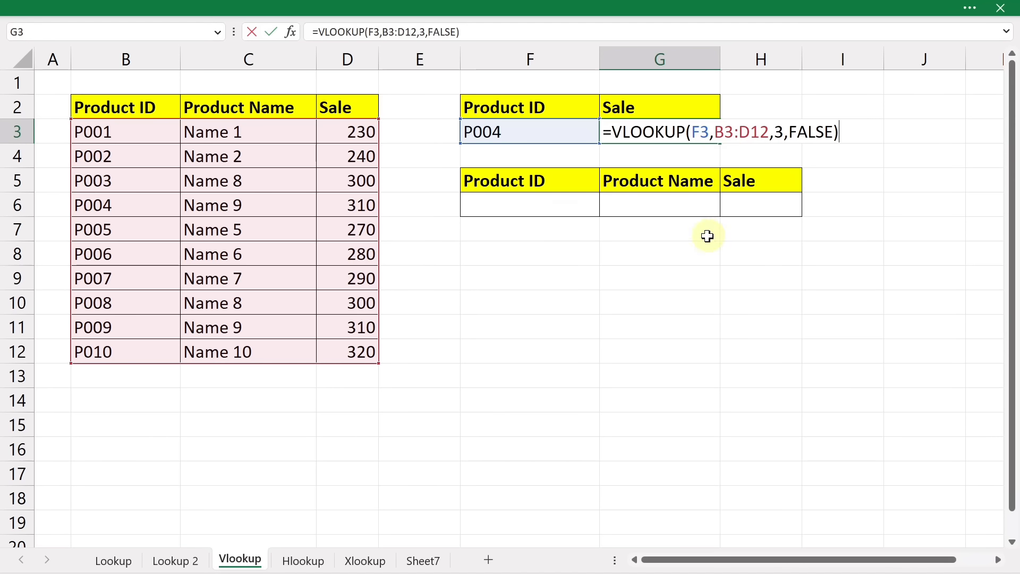
key(Return)
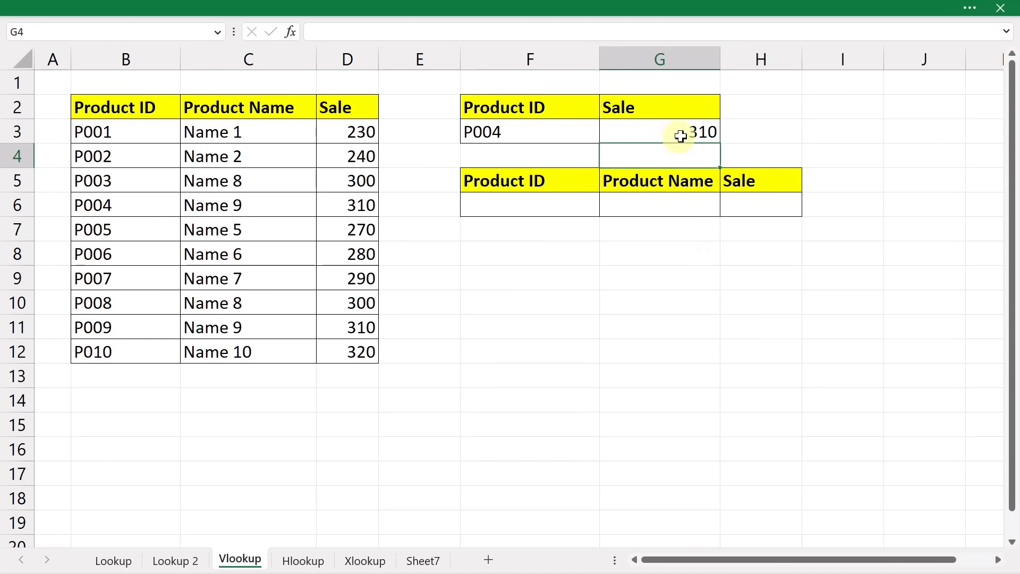
Compare the result in G3 with the sale in D6 and trace the ID search down column B from B3 to B6.
click(657, 132)
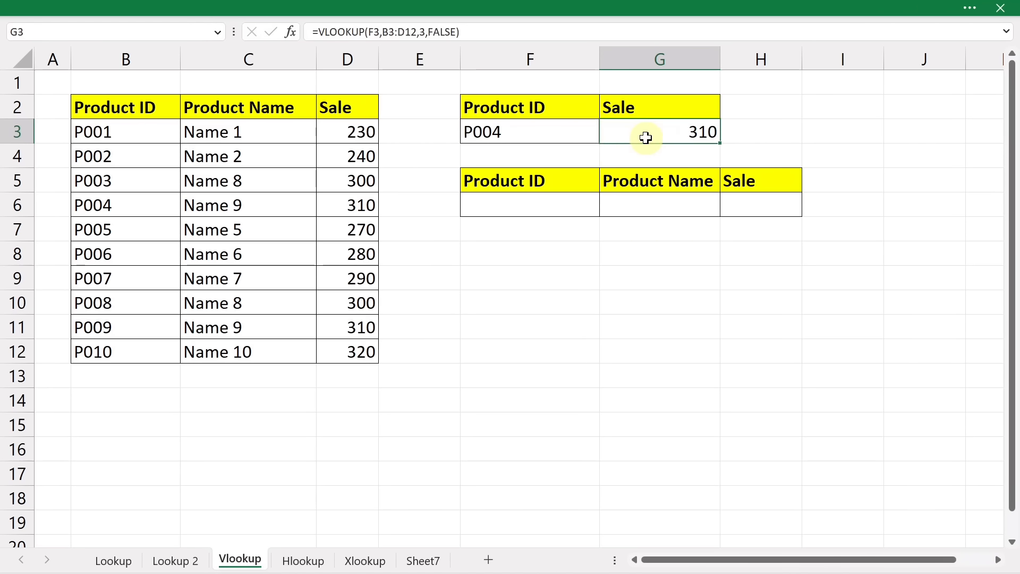
click(333, 208)
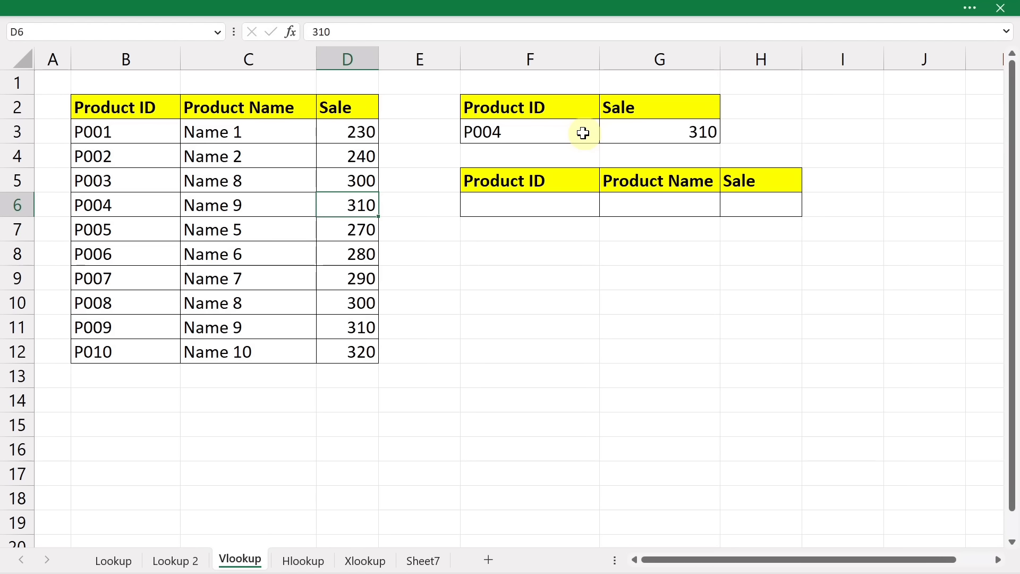
click(135, 130)
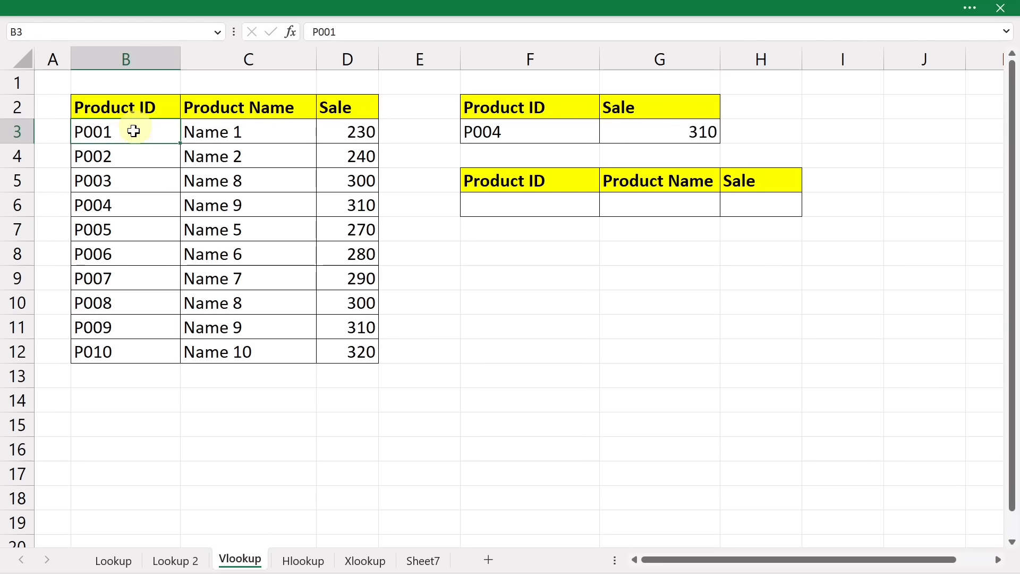
click(525, 131)
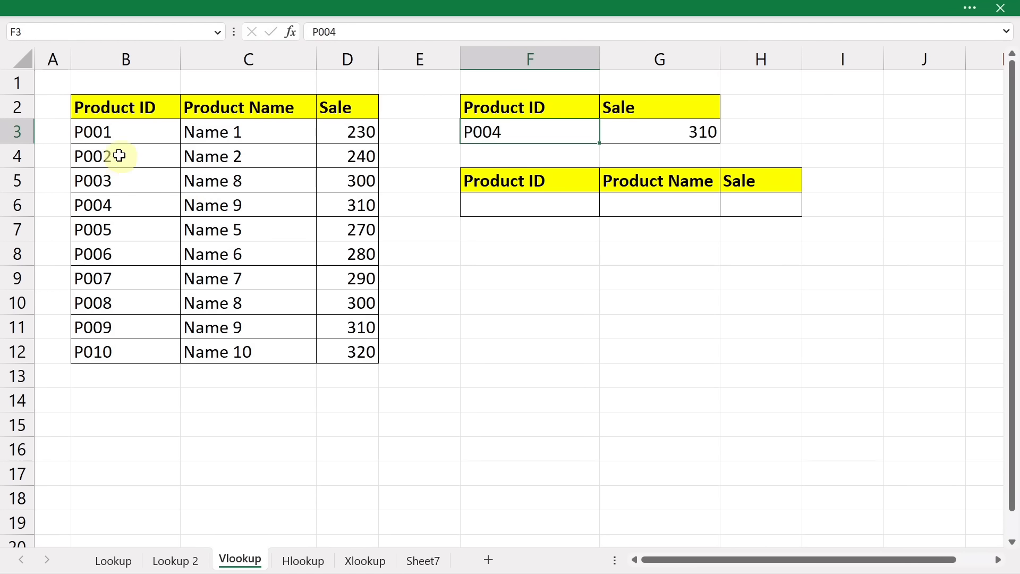
click(102, 252)
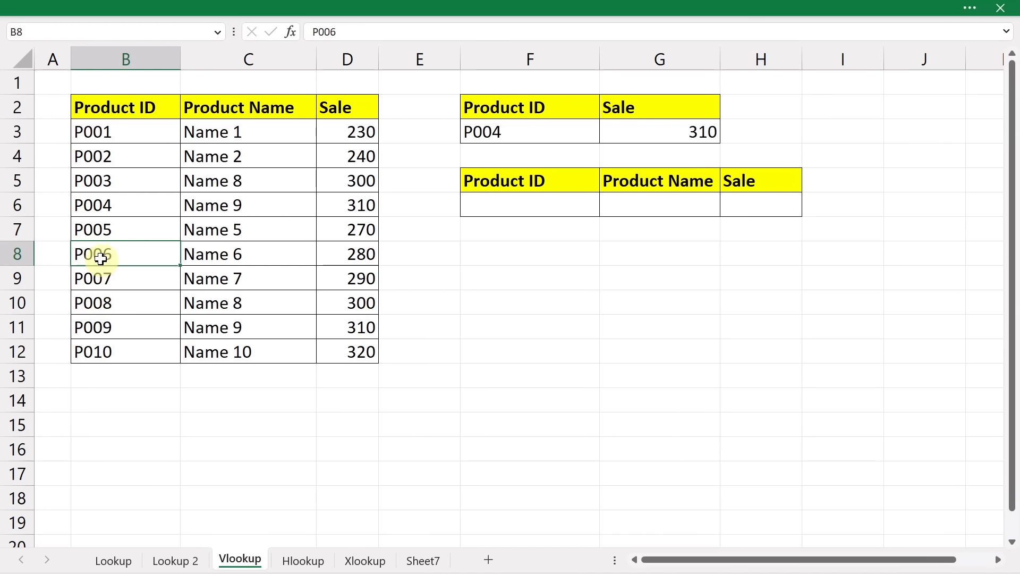
click(102, 295)
drag(109, 129, 125, 205)
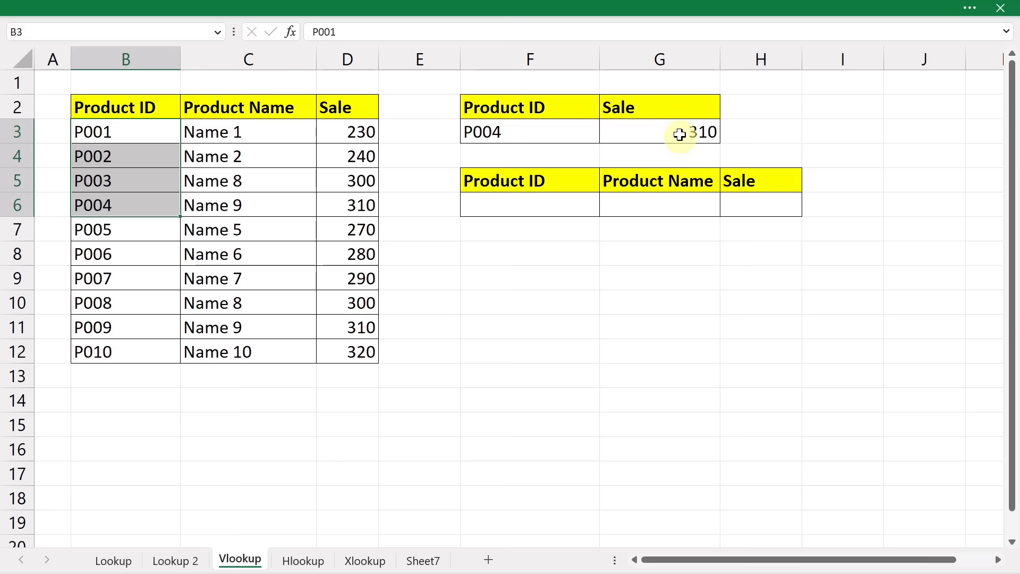
Copy the product ID P003 from B5 into F6 of the second lookup table.
click(509, 205)
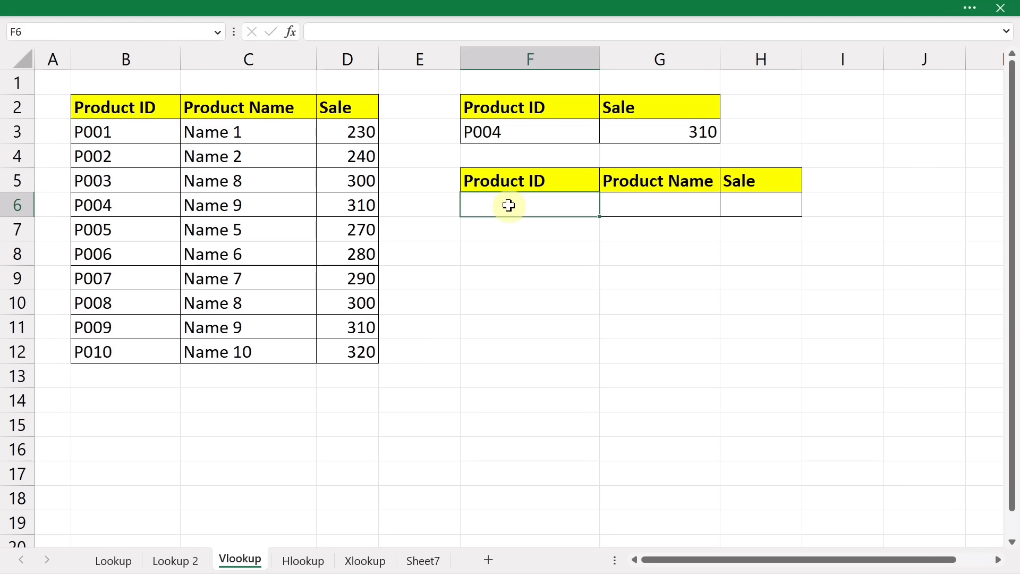
click(650, 205)
click(761, 212)
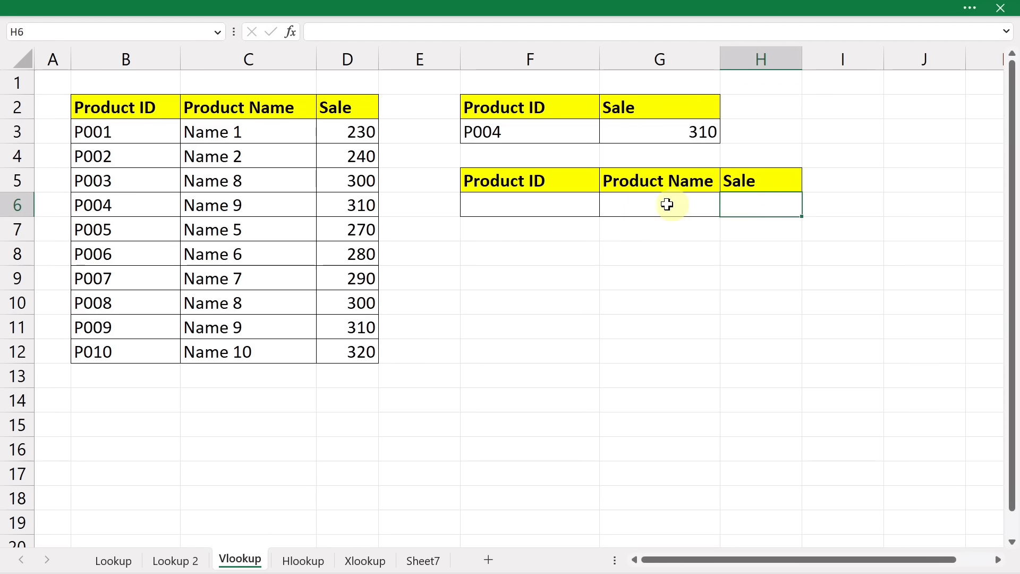
click(640, 205)
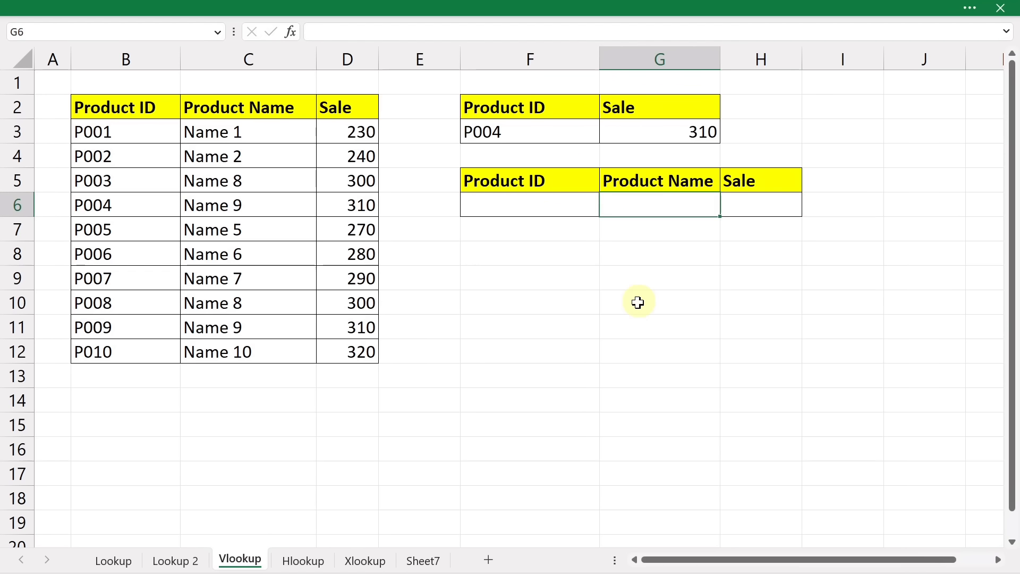
click(91, 180)
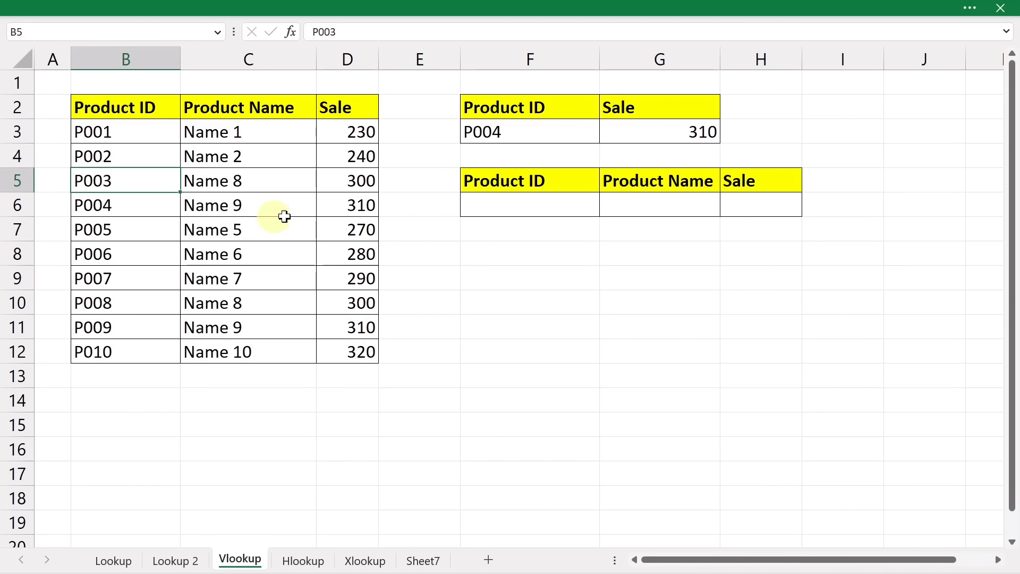
key(ctrl+c)
click(505, 205)
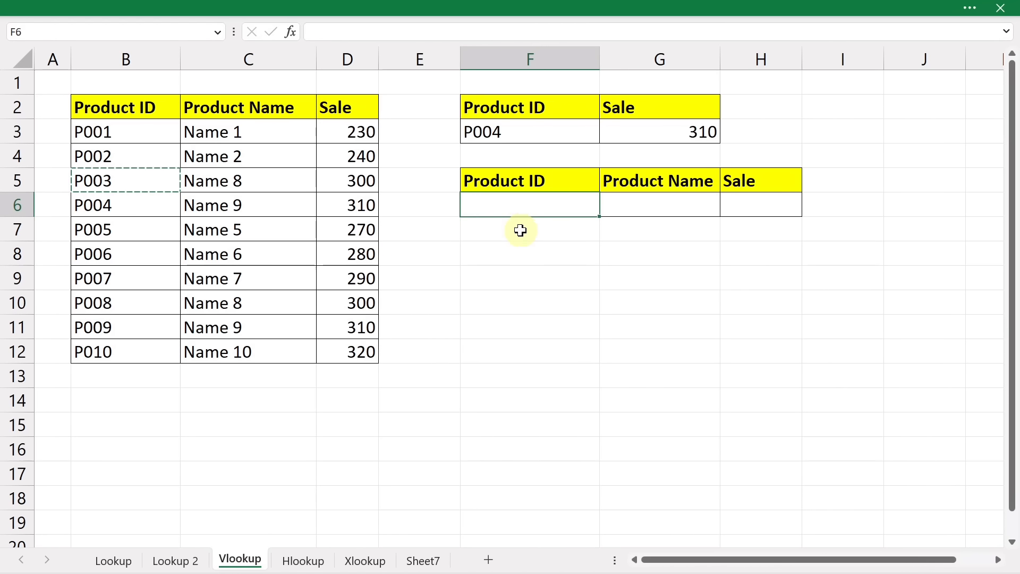
key(ctrl+v)
click(659, 211)
key(Escape)
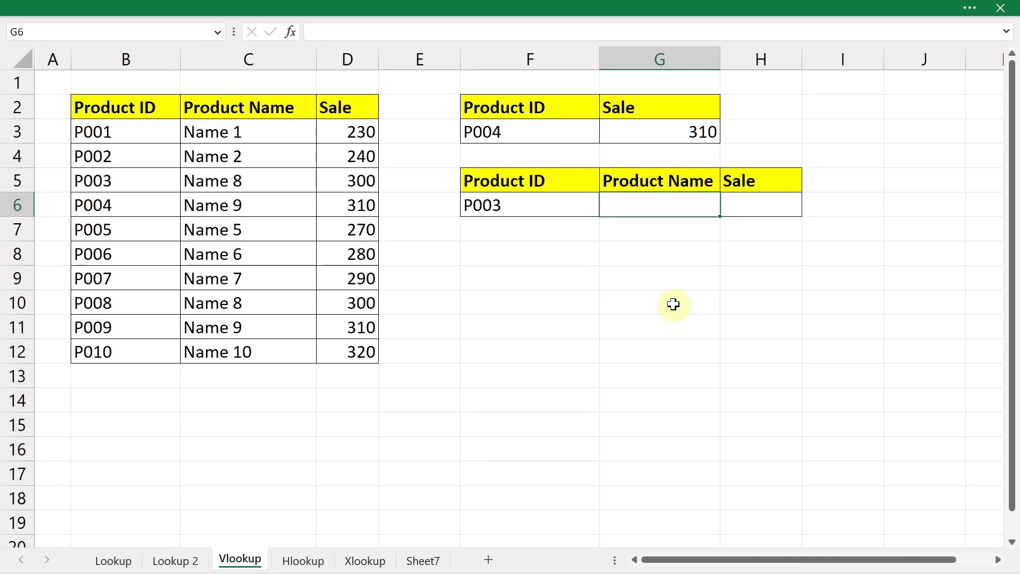
Replace FALSE with 1 as the range lookup argument in the G3 VLOOKUP formula for an approximate match.
click(683, 133)
double_click(686, 133)
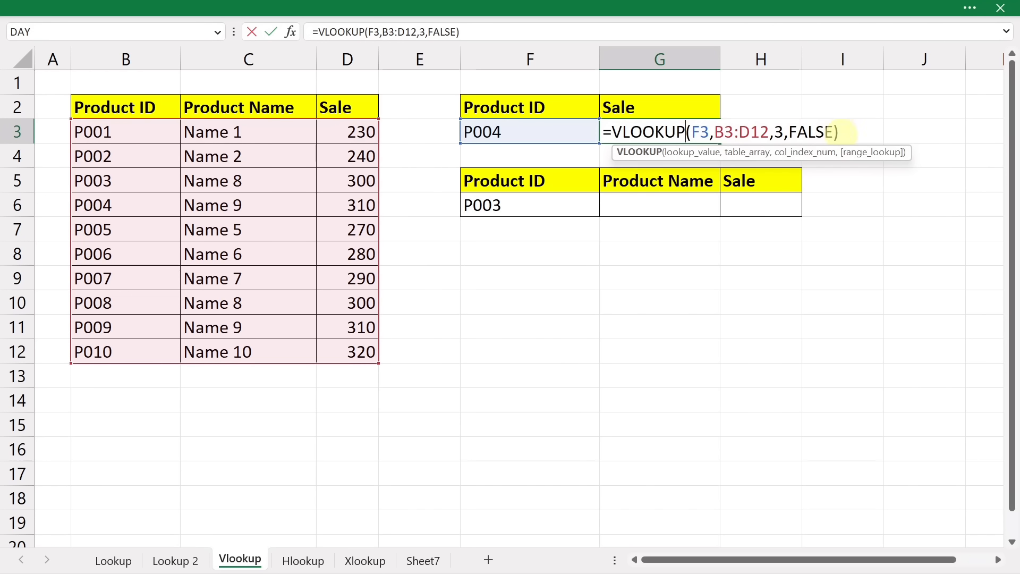
key(BackSpace)
key(BackSpace)
key(BackSpace)
key(BackSpace)
key(BackSpace)
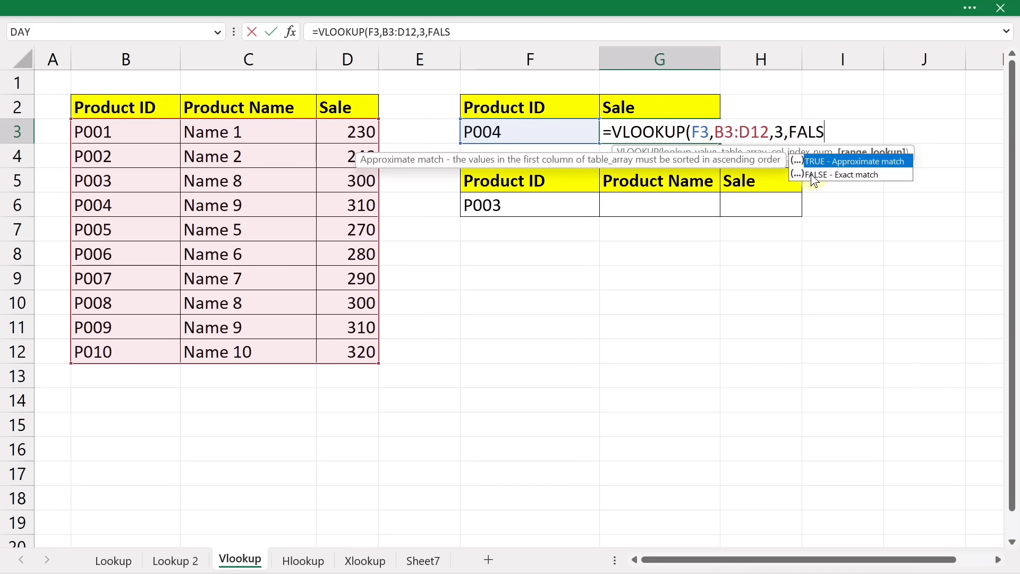
key(BackSpace)
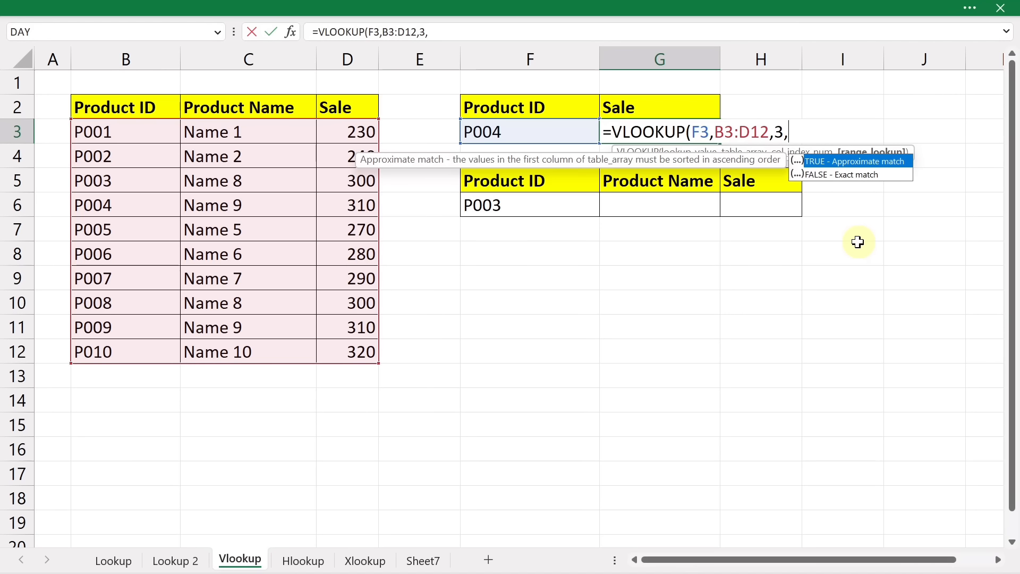
text(0)
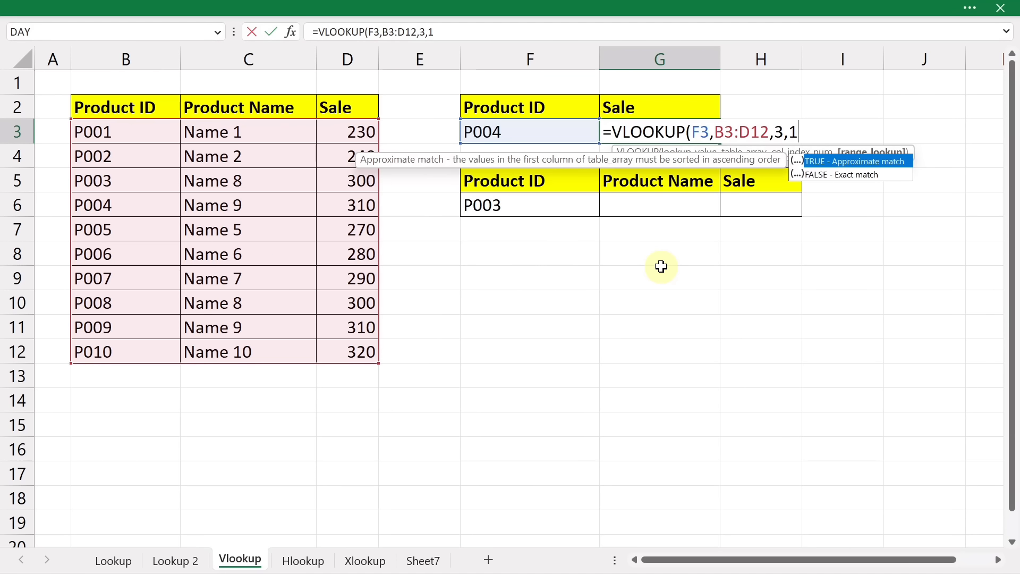
text())
key(Return)
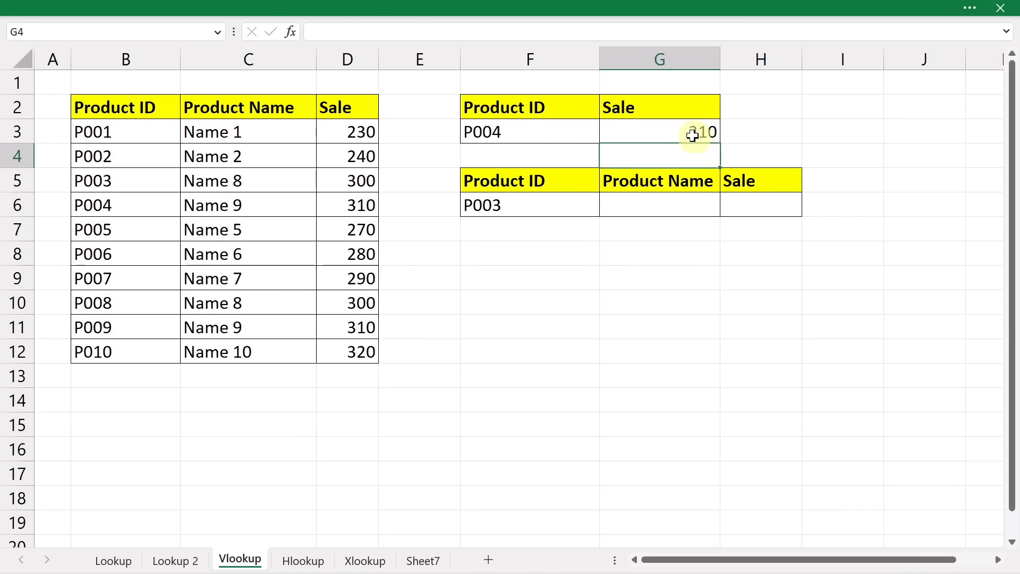
Change the product ID in B6 to P0044 to test the approximate match in G3.
click(115, 206)
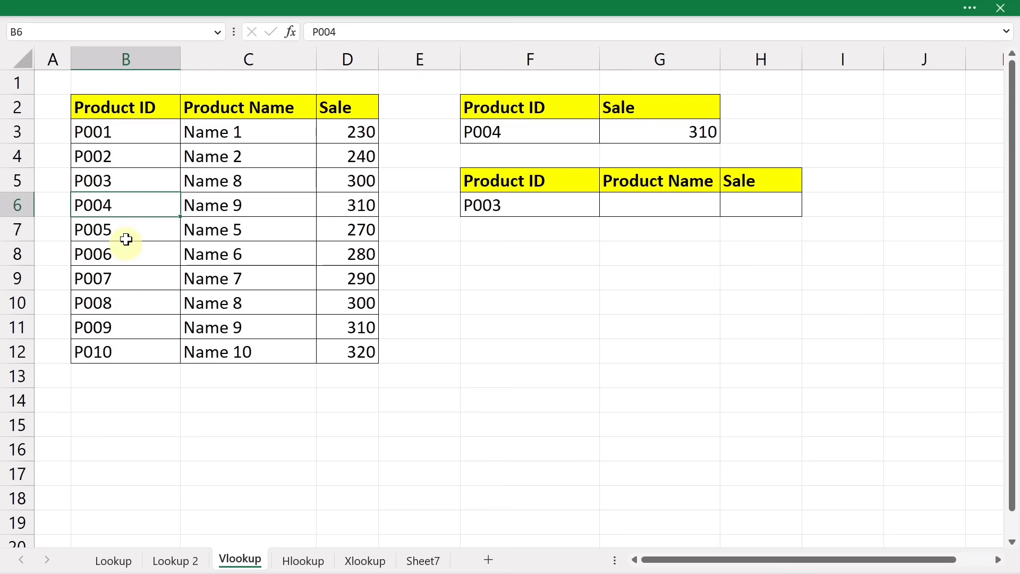
double_click(129, 205)
key(BackSpace)
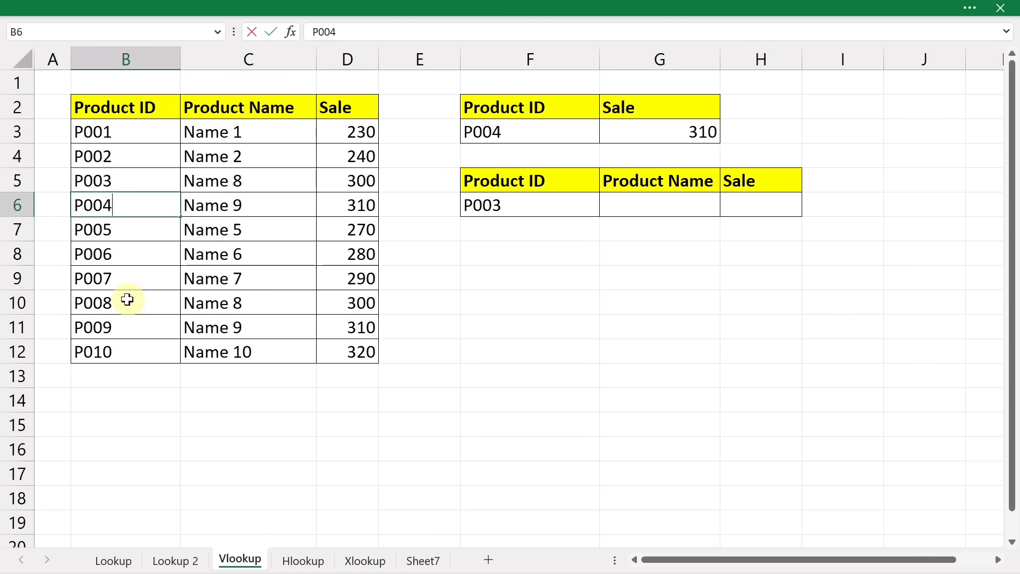
key(Return)
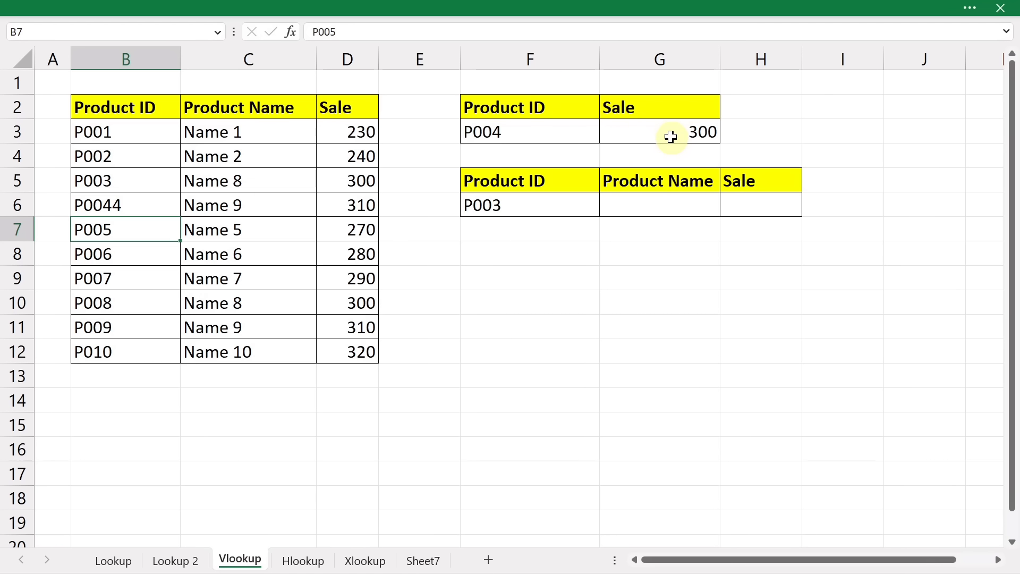
click(170, 202)
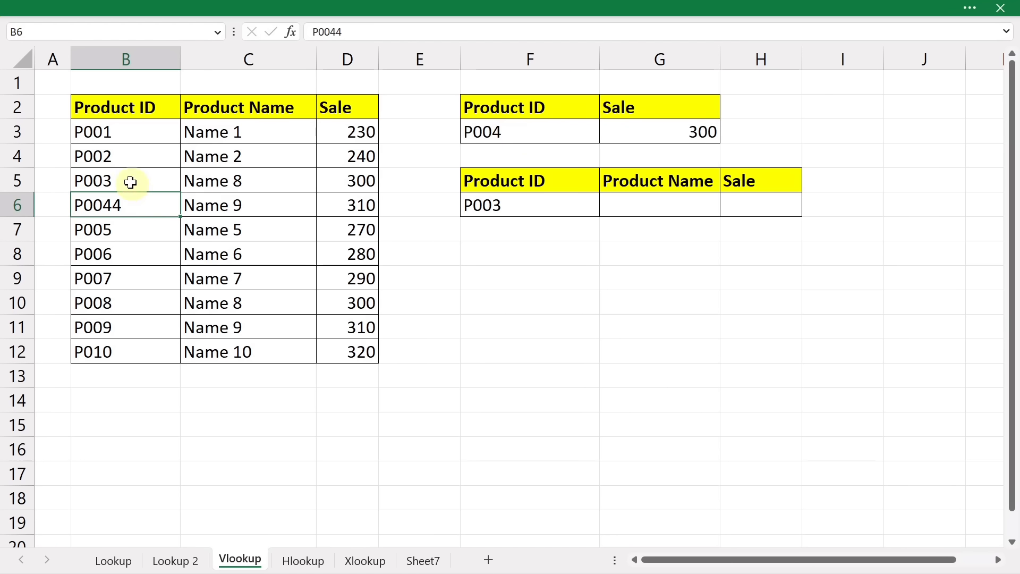
Change the range lookup argument of the VLOOKUP formula in G3 to 0 for an exact match.
drag(131, 182, 354, 182)
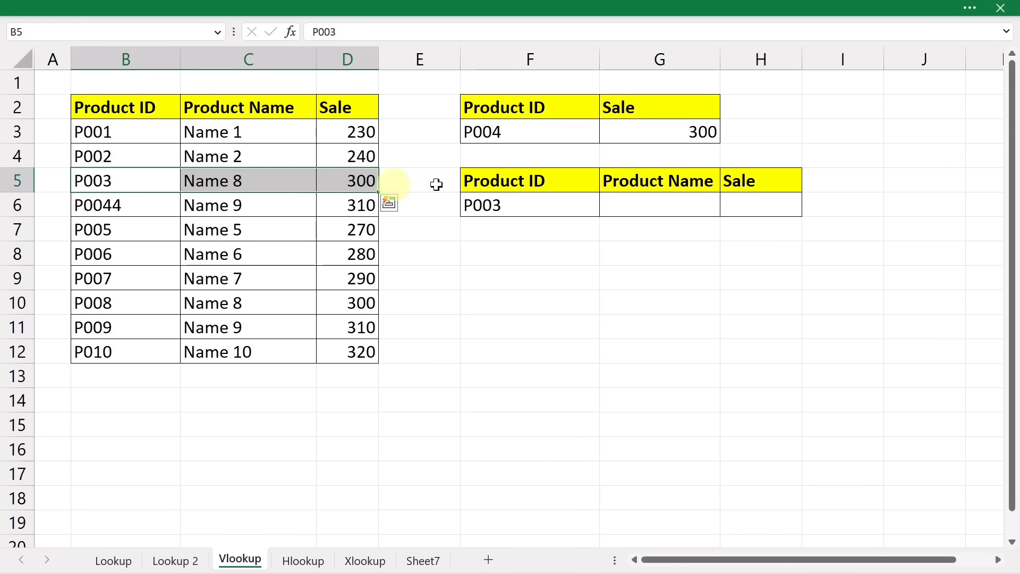
double_click(685, 131)
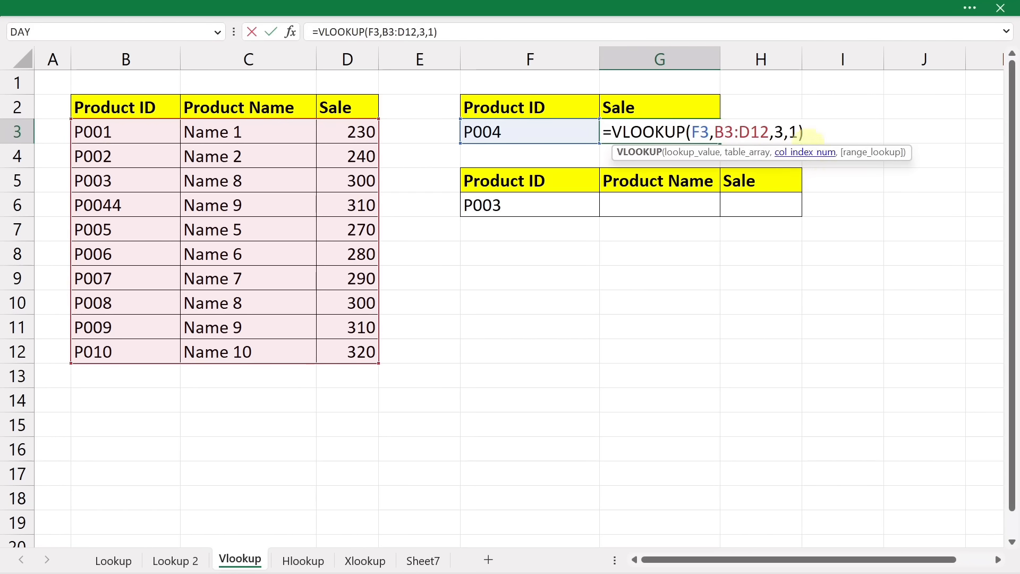
click(797, 132)
key(BackSpace)
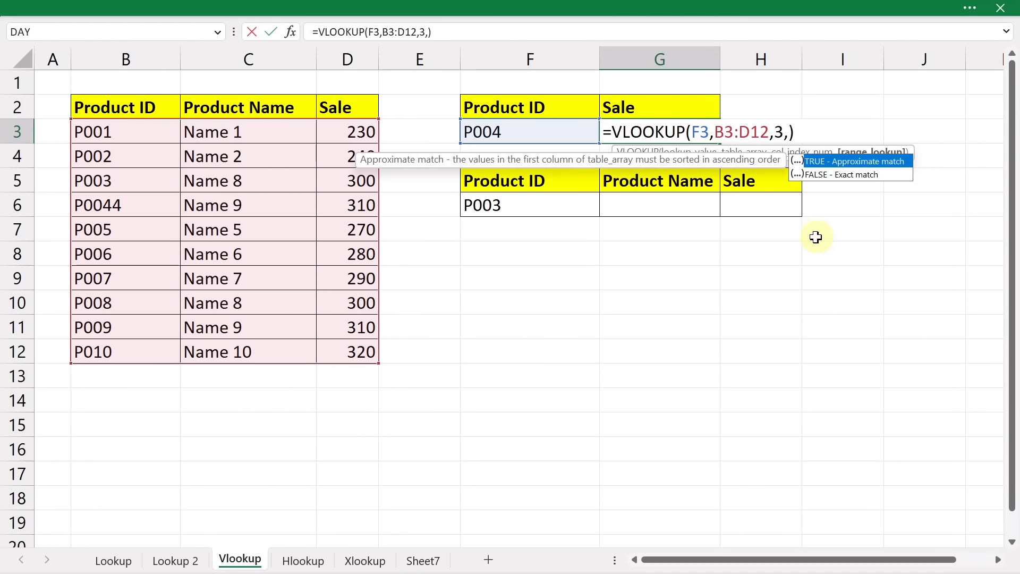
text(0)
key(Return)
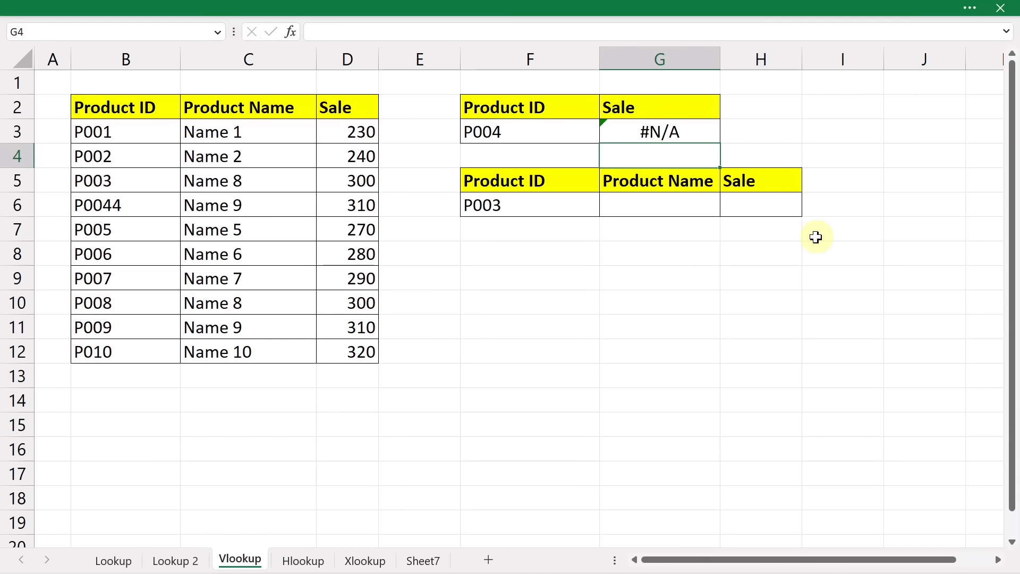
click(519, 133)
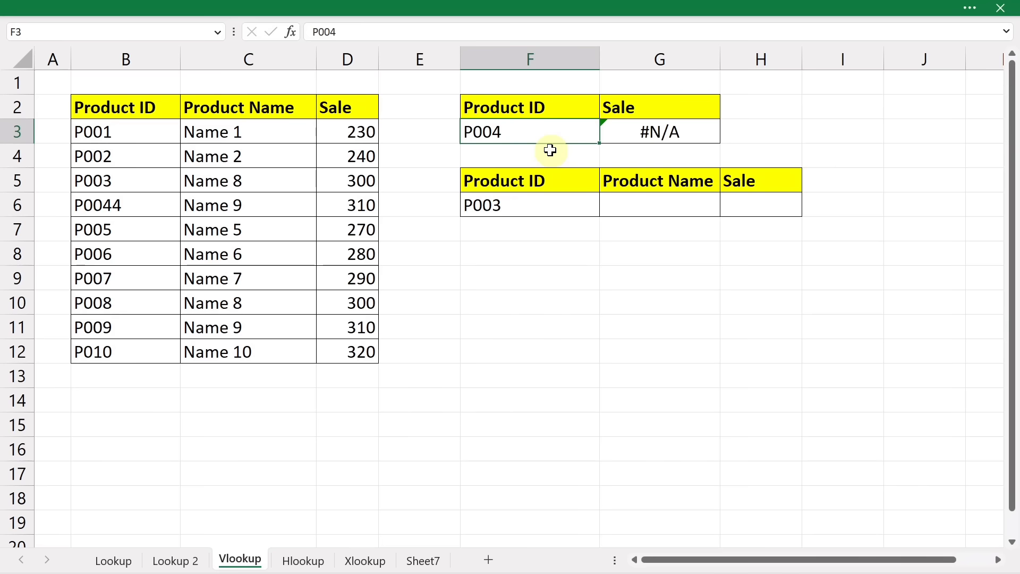
Enter =VLOOKUP(F6,B2:D12,2,0) in G6 to return the product name for the product ID in F6.
click(639, 206)
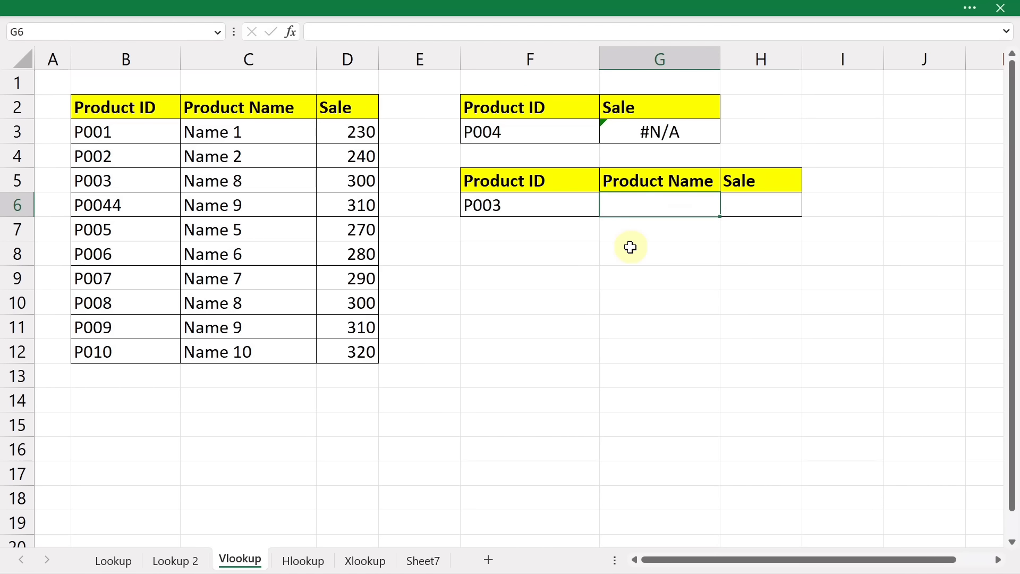
text(=vlook)
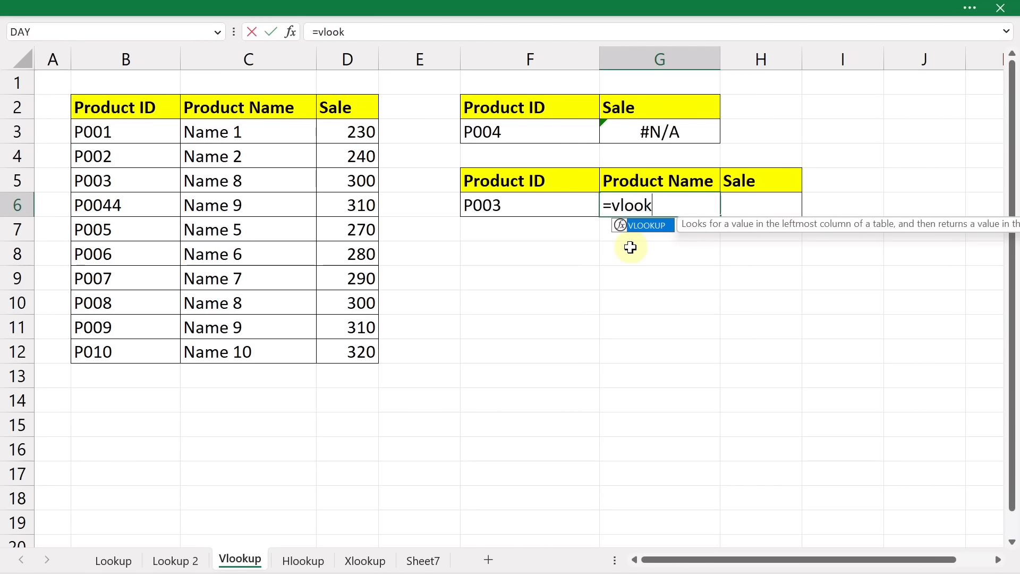
key(Tab)
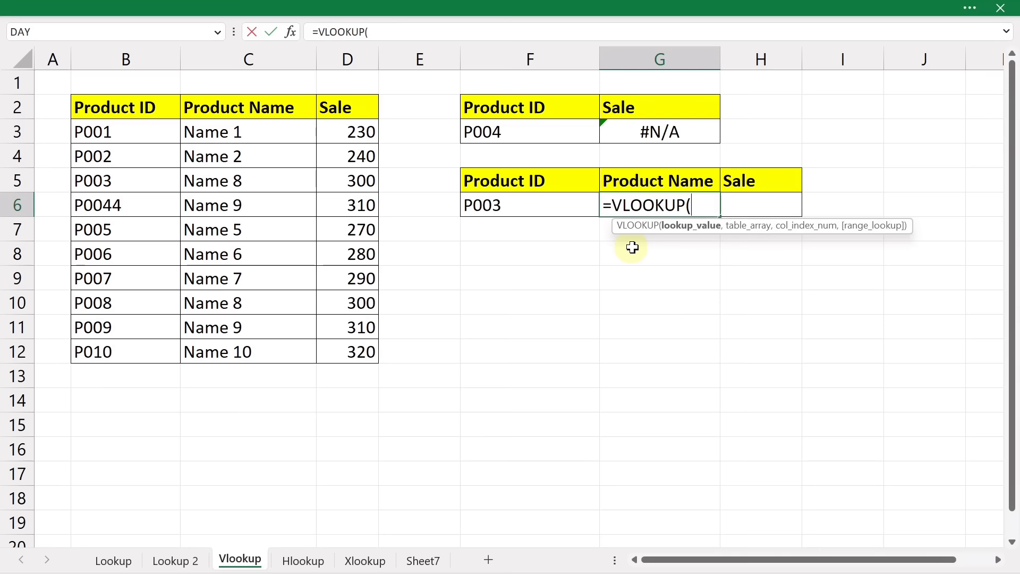
click(505, 205)
text(,)
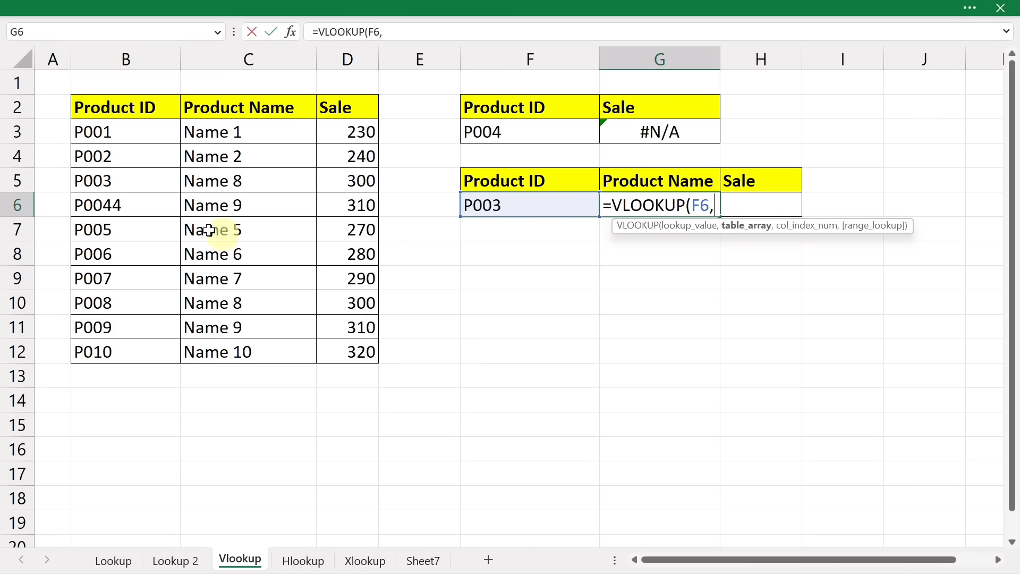
drag(98, 108, 340, 374)
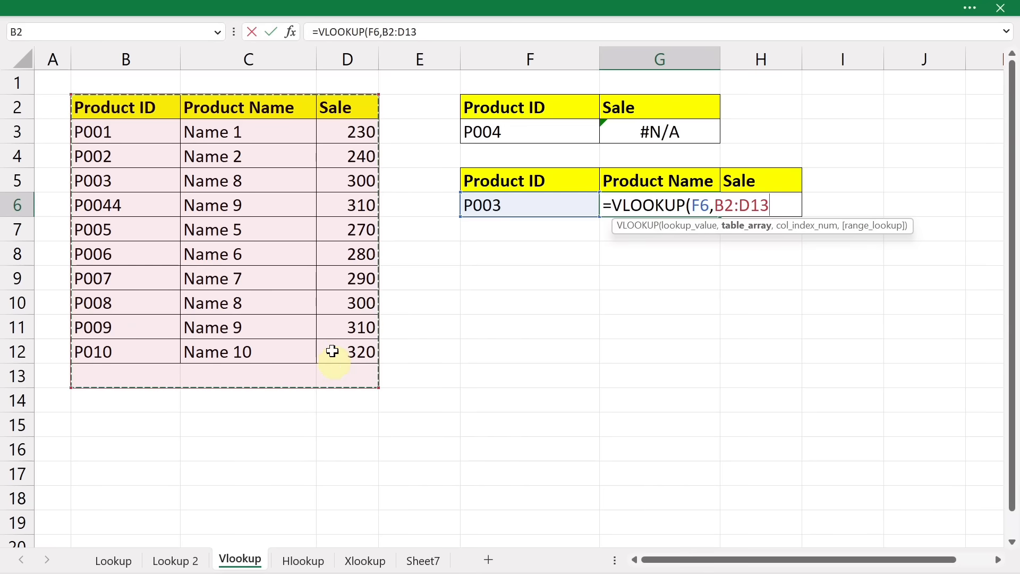
drag(134, 114, 394, 334)
text(,)
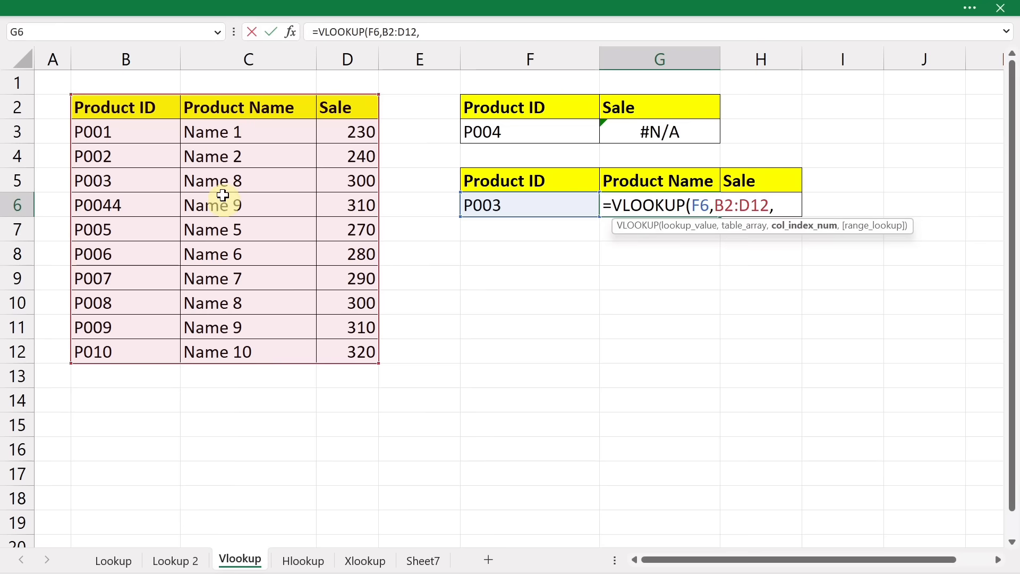
text(2)
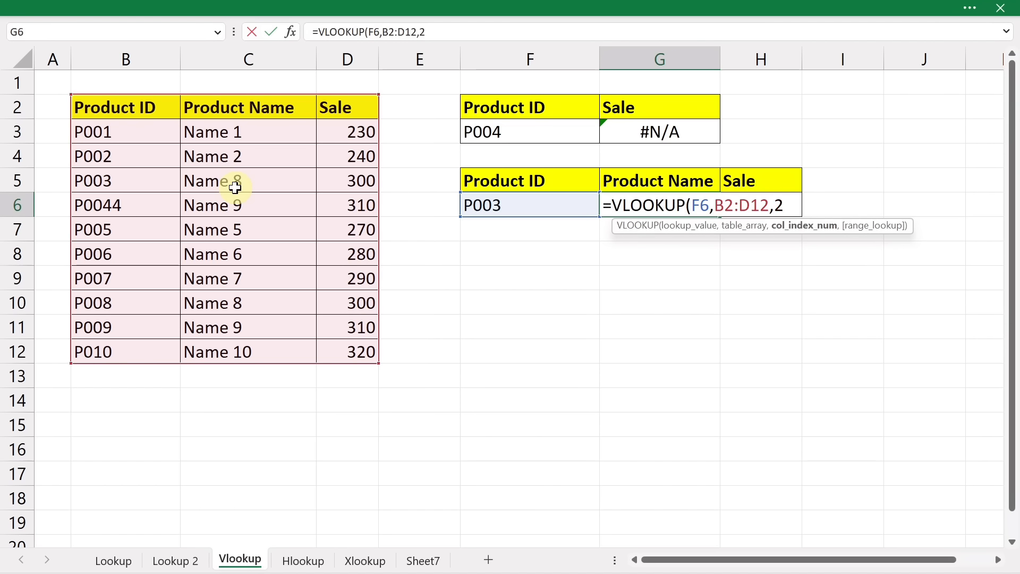
text(,0)
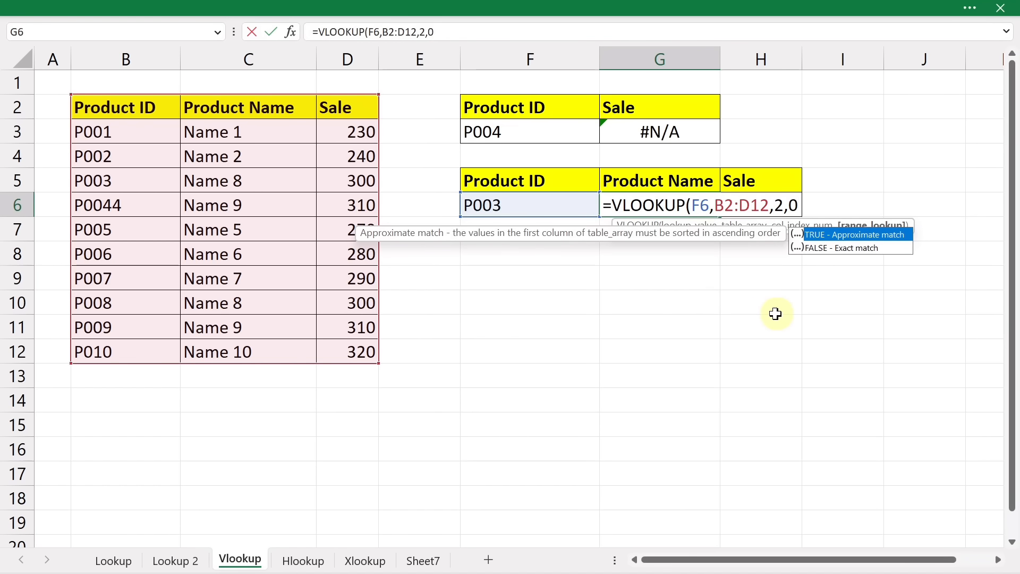
text())
key(Return)
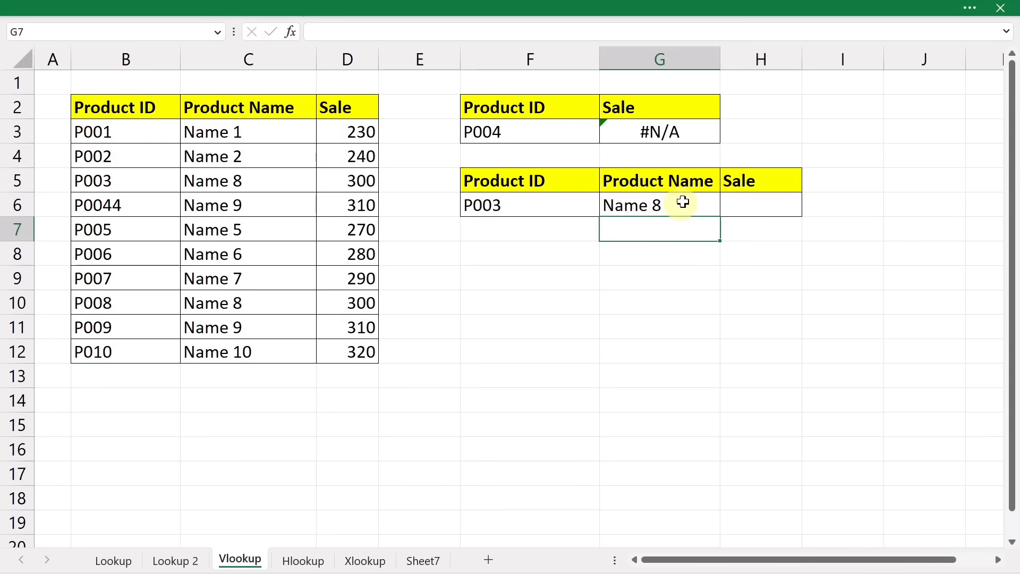
Enter =VLOOKUP(F6,B2:D12,3,0) in H6 to return the sale for the product ID in F6.
click(750, 201)
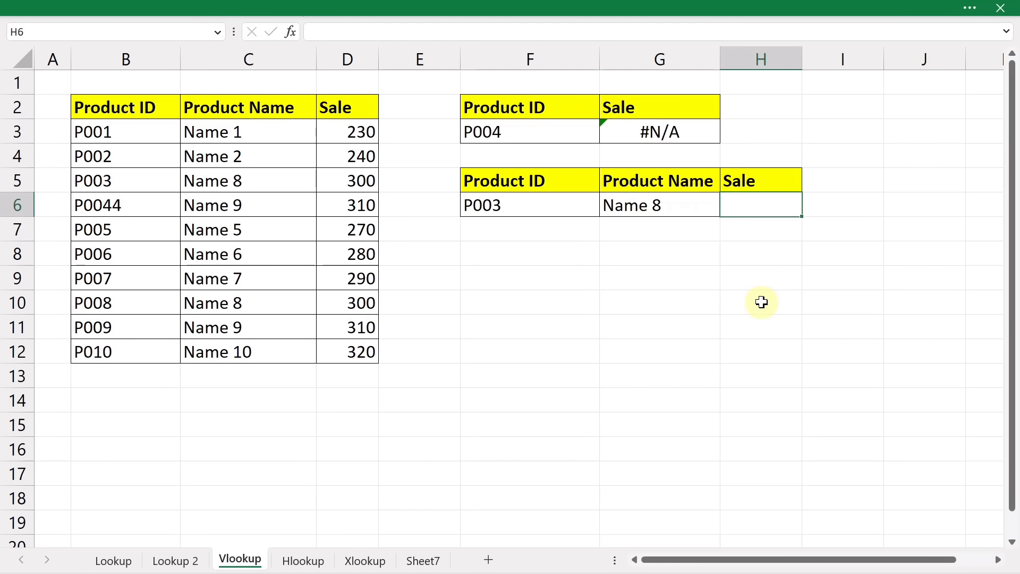
text(=vlo)
key(Tab)
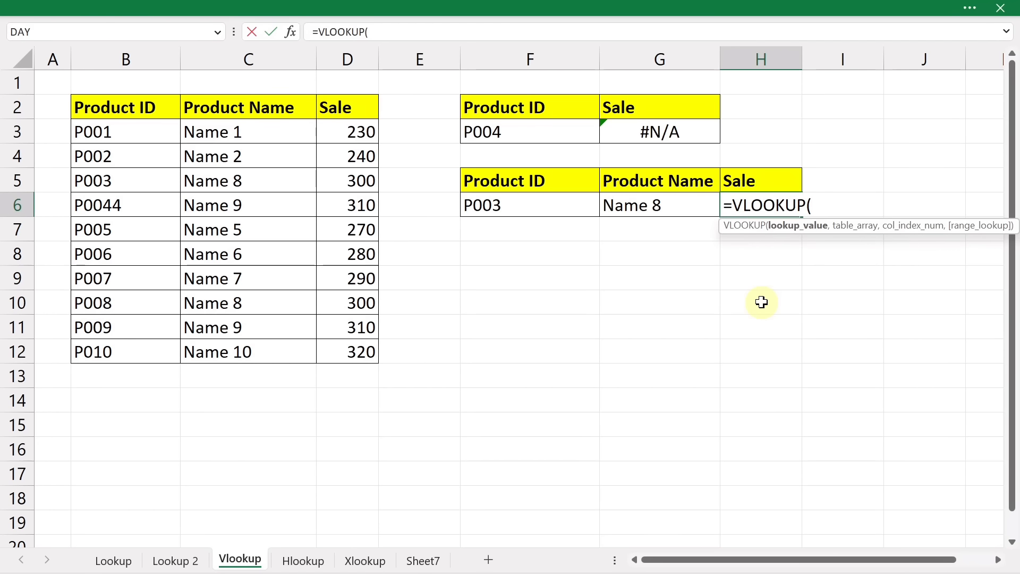
click(496, 206)
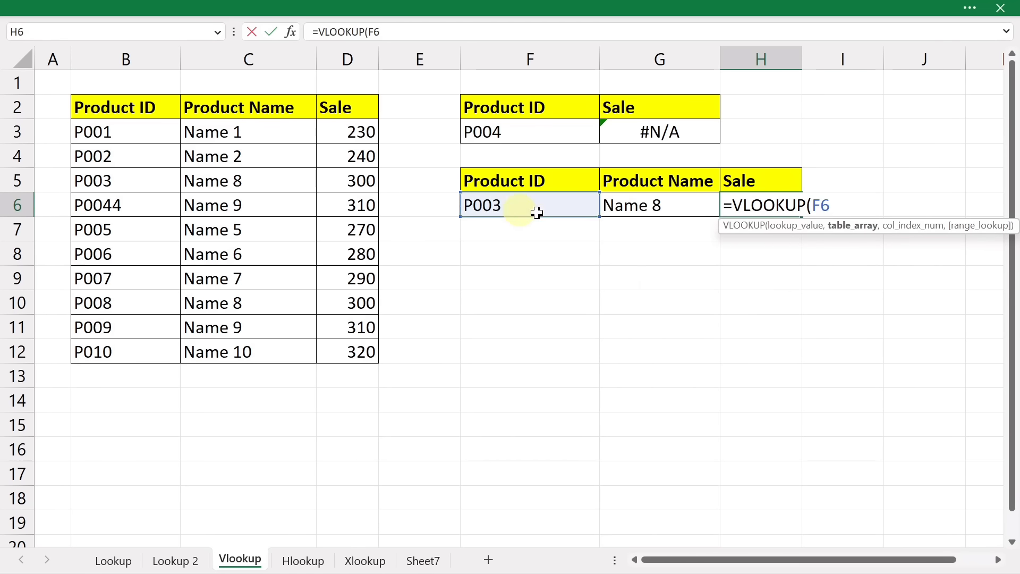
text(,)
click(106, 112)
drag(106, 112, 352, 360)
text(,)
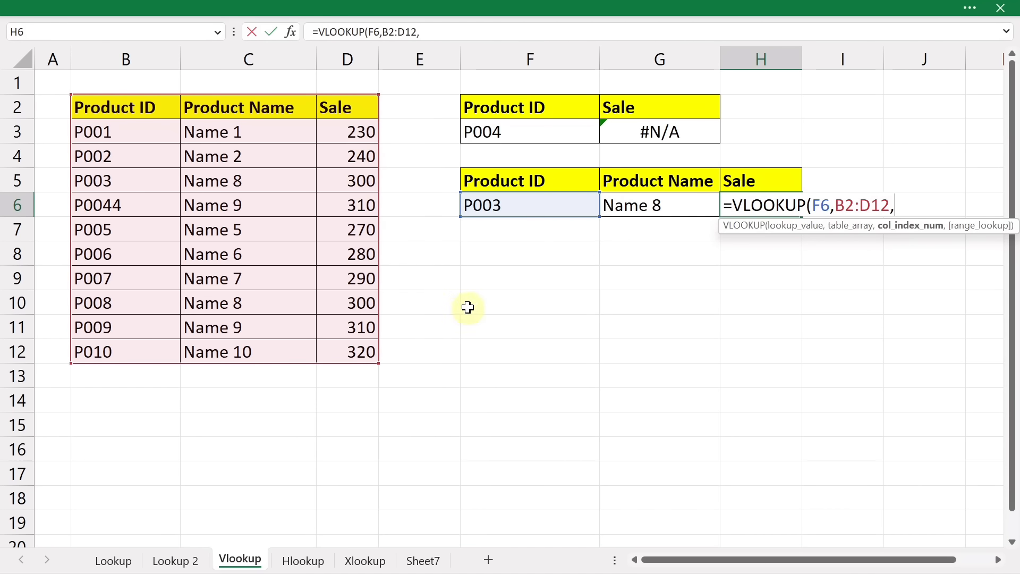
text(3,)
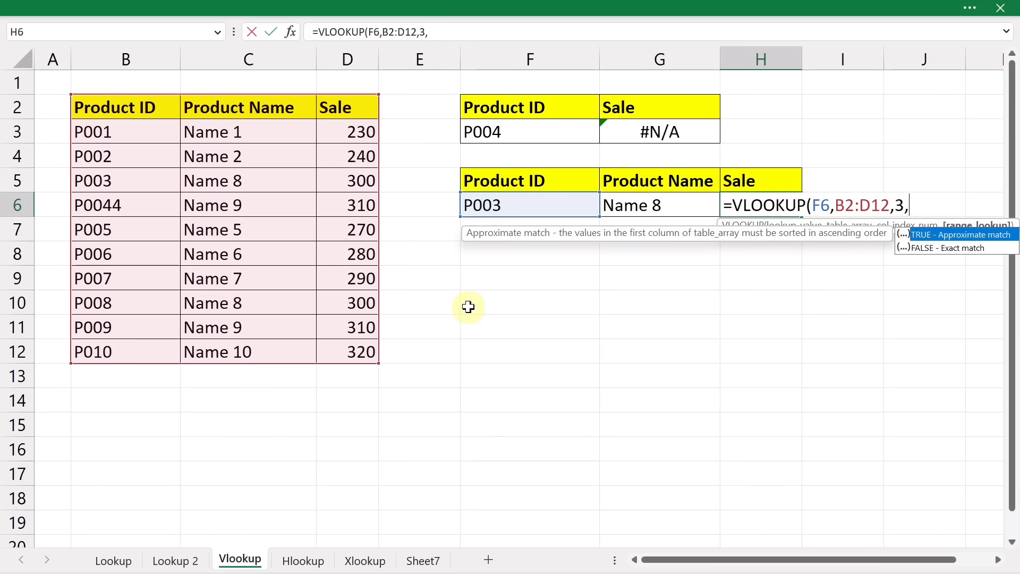
text(0))
key(Return)
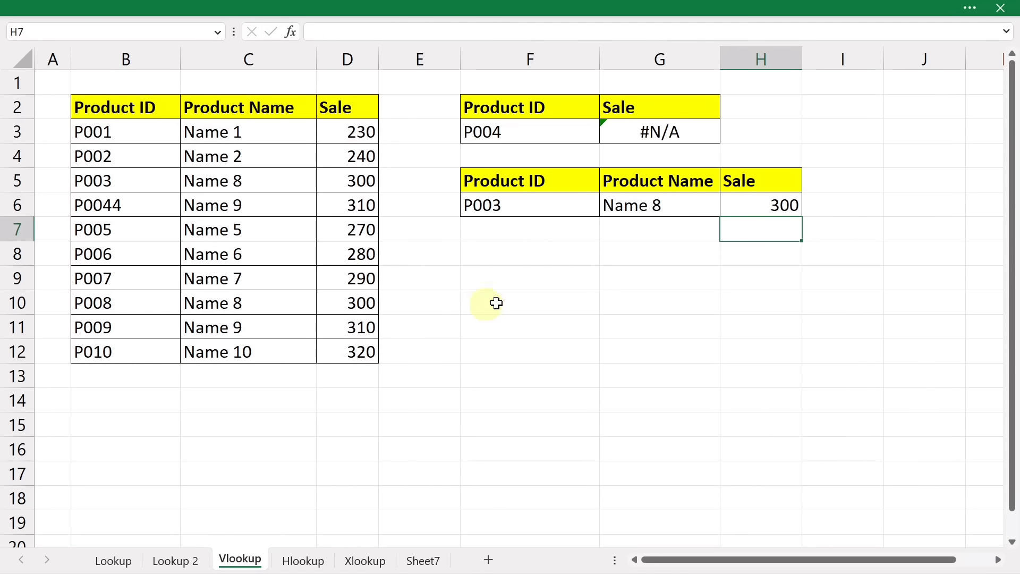
Change the lookup product ID in F6 to P001.
double_click(537, 215)
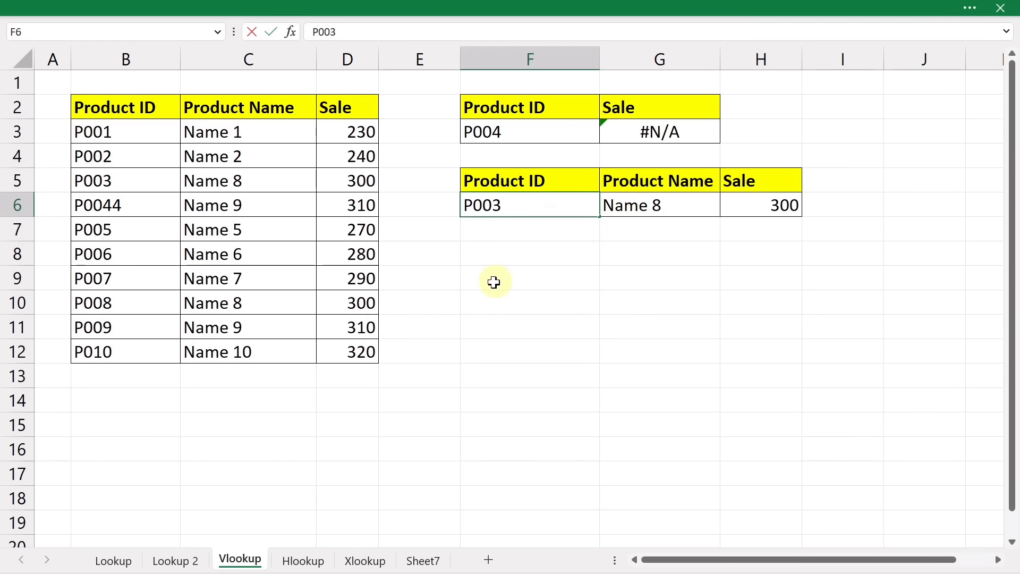
text(1)
key(Return)
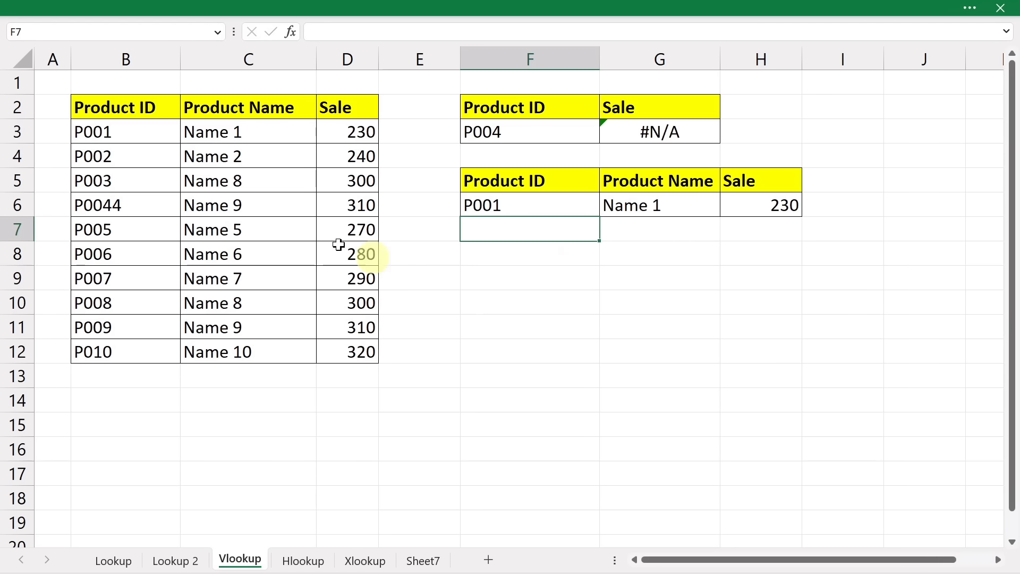
Copy the Product Name and Sale headers from C2:D2 to F8:G8 to start a third lookup table.
drag(145, 112, 139, 303)
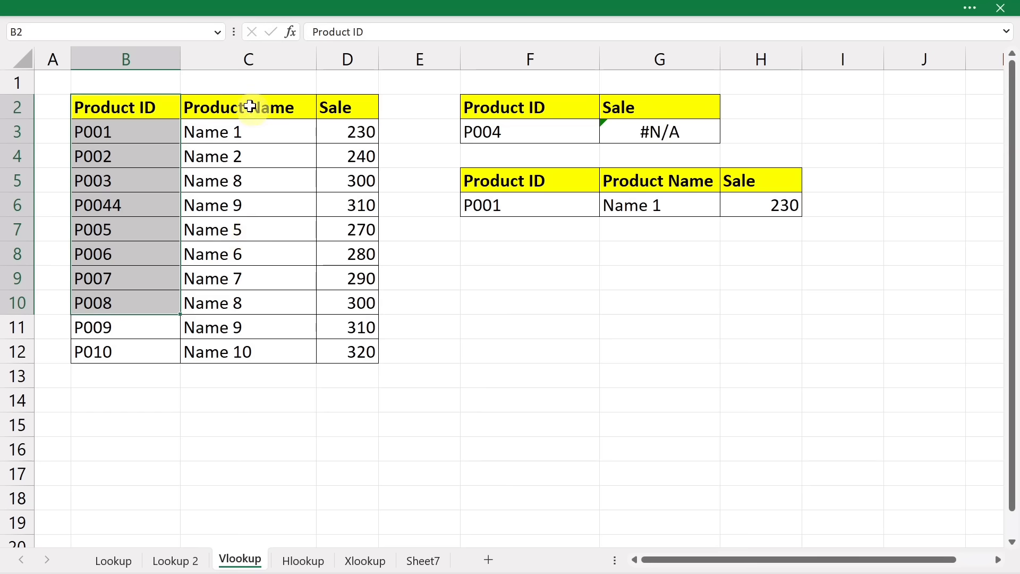
drag(247, 107, 327, 356)
drag(264, 106, 332, 109)
key(ctrl+c)
click(510, 257)
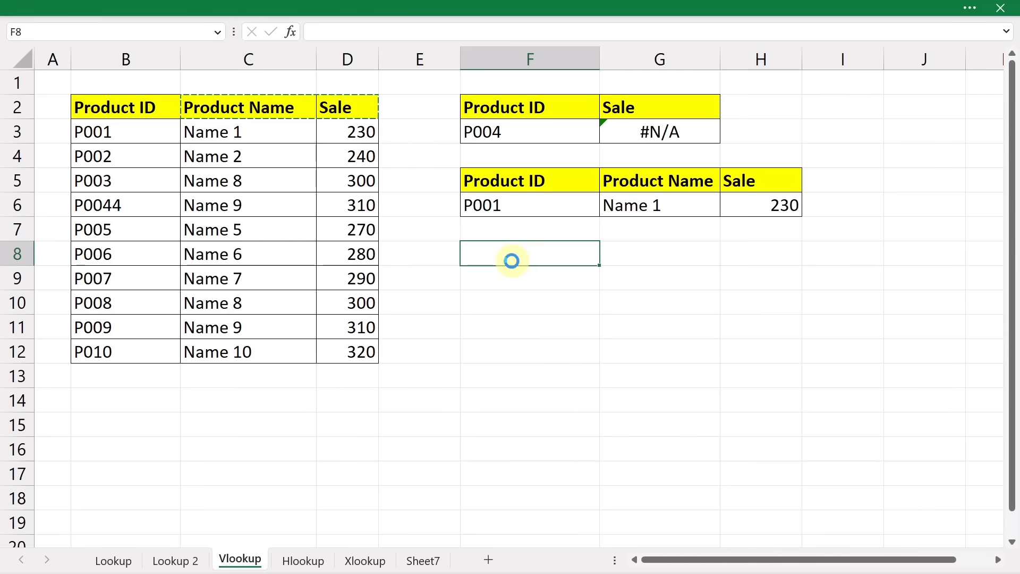
key(ctrl+v)
Copy the product name Name 8 from C5 into F9 as the lookup value.
click(519, 282)
click(252, 187)
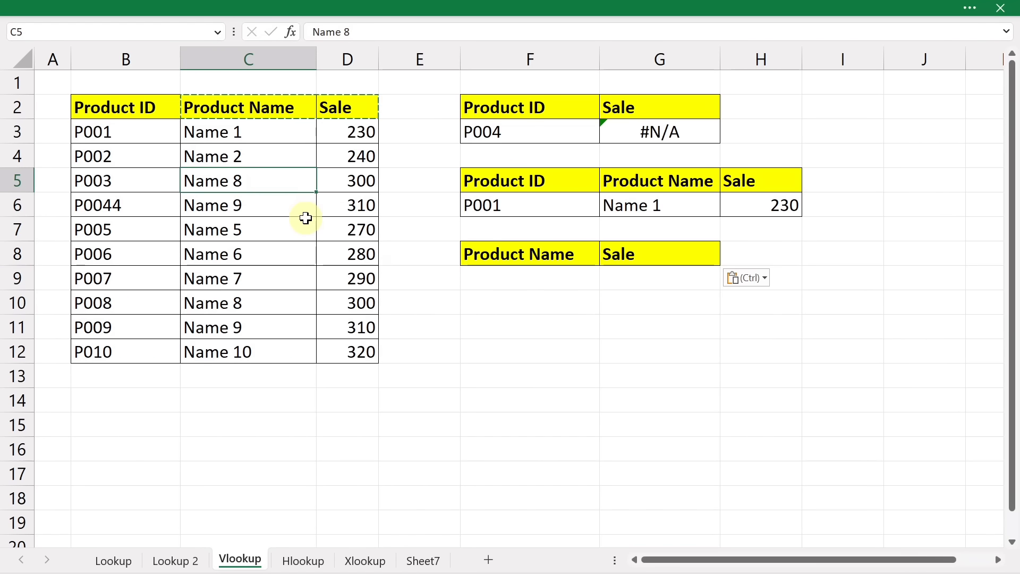
key(ctrl+c)
click(479, 284)
key(ctrl+v)
Enter =VLOOKUP(F9,C2:D12,2,0) in G9 to return the sale for the product name in F9.
click(650, 277)
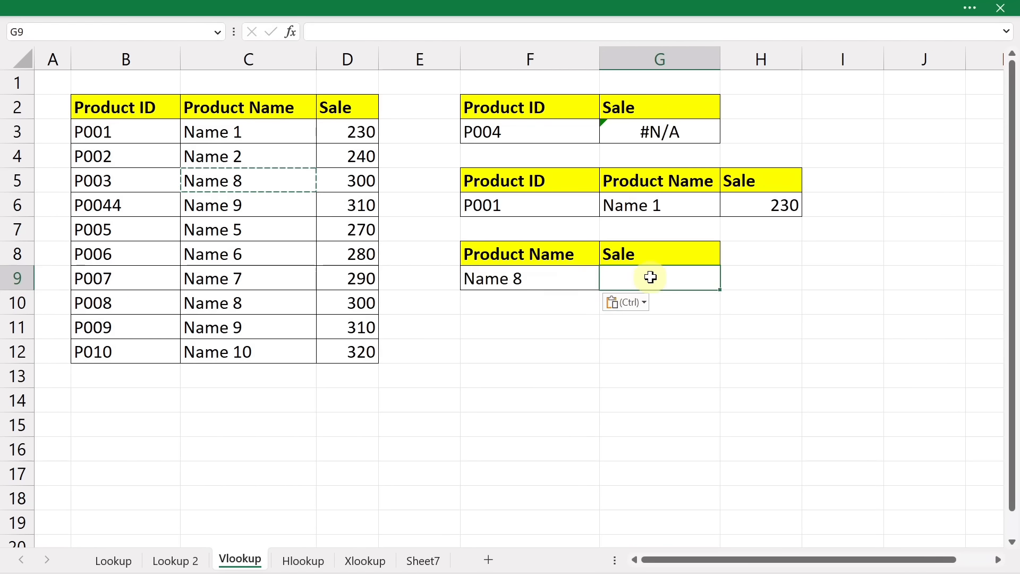
key(Escape)
text(=vlo)
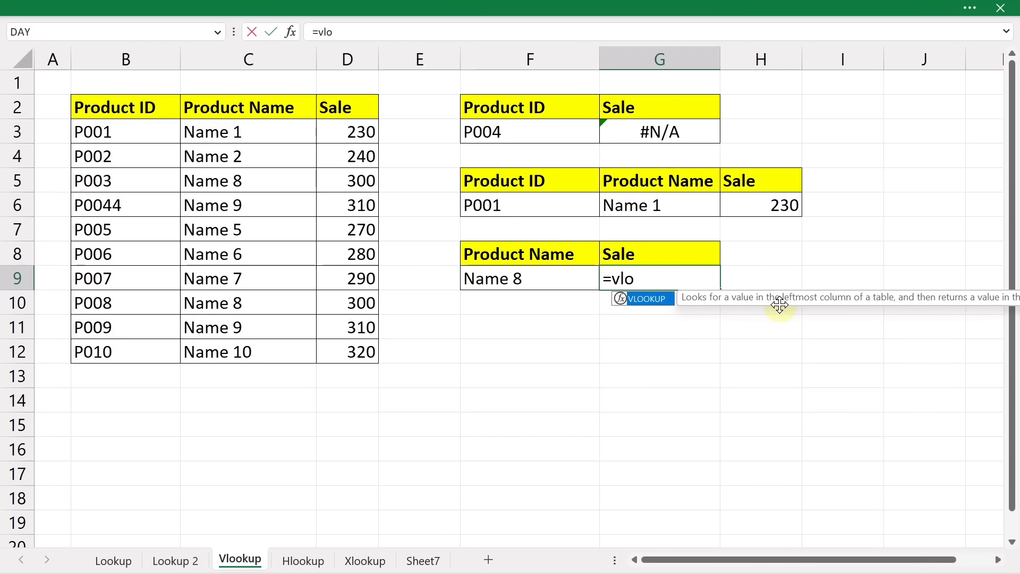
key(Tab)
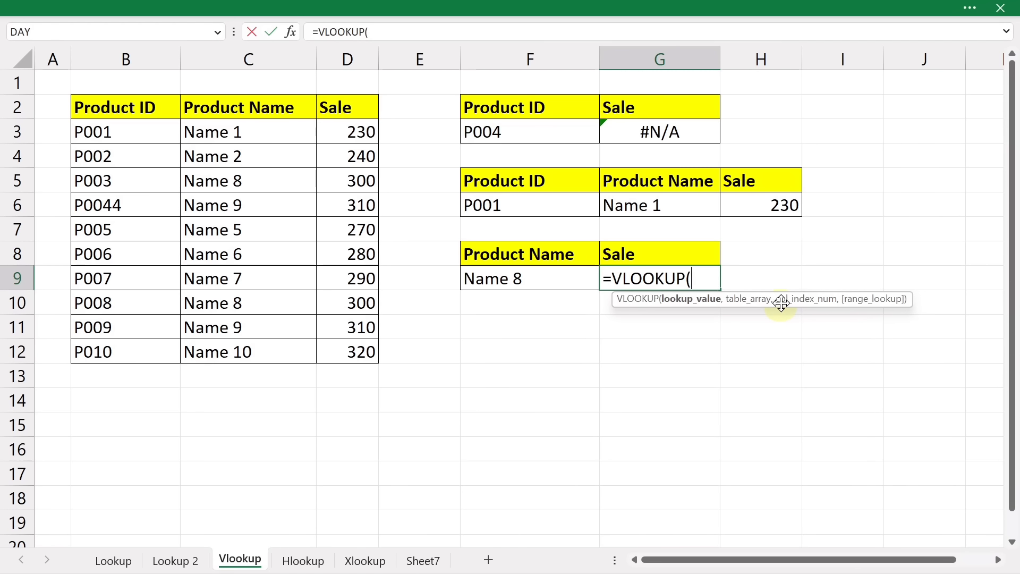
click(511, 275)
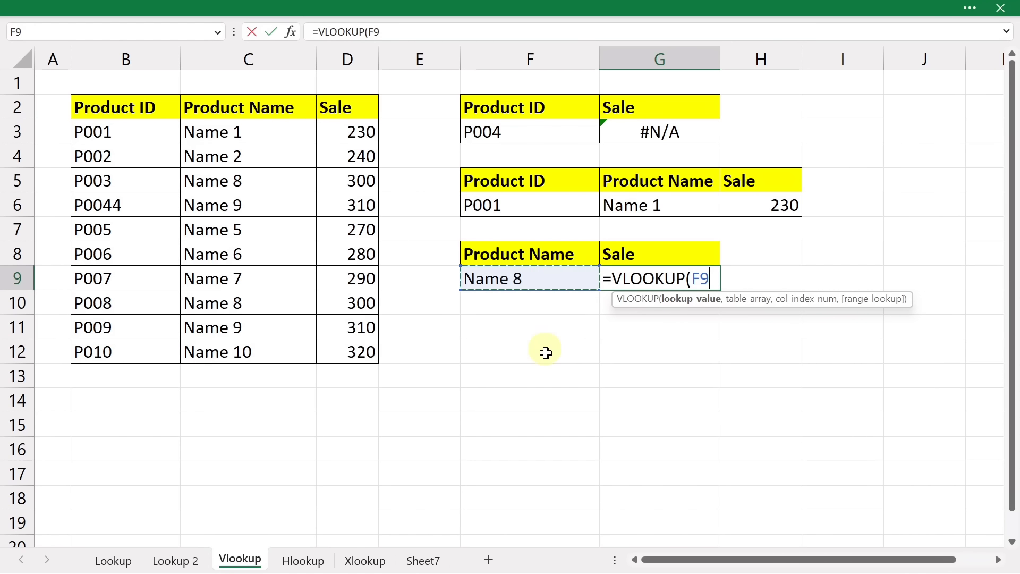
text(,)
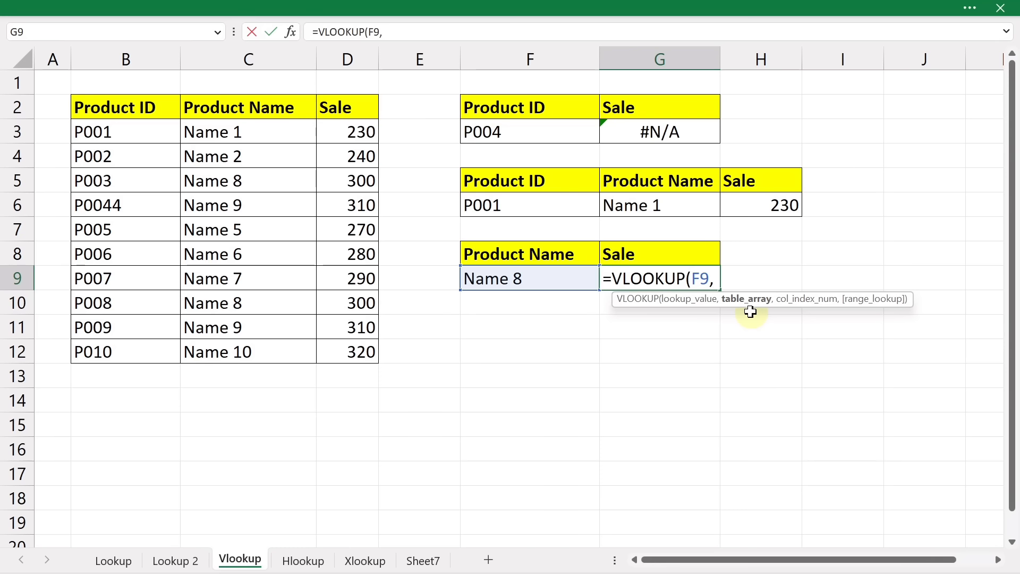
drag(130, 110, 338, 348)
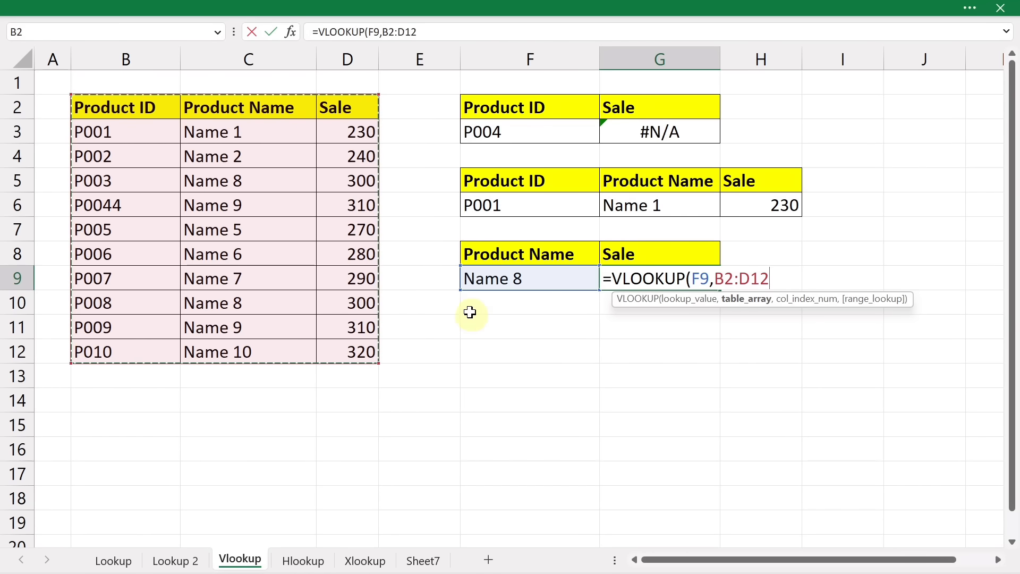
drag(244, 108, 342, 352)
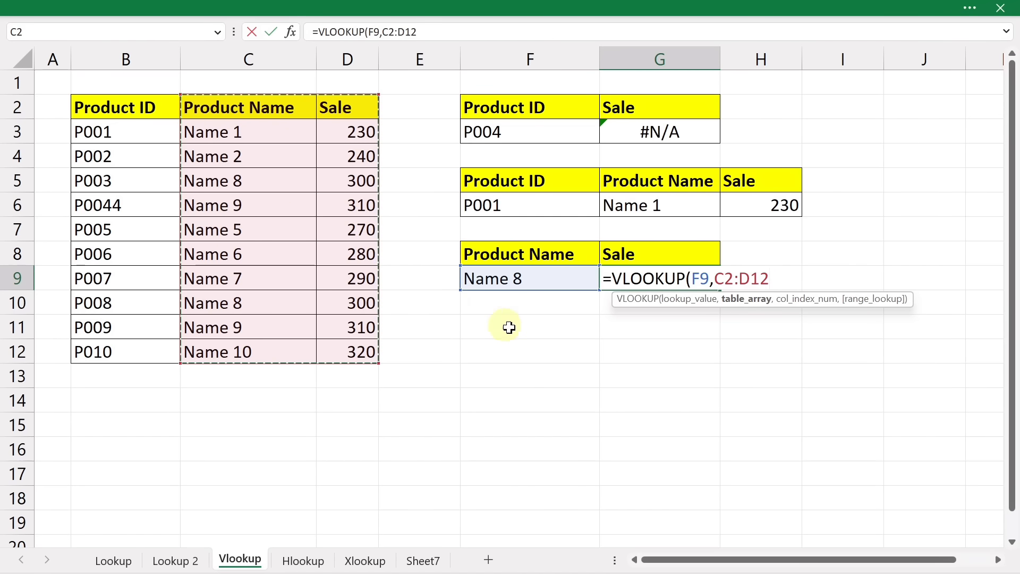
text(,)
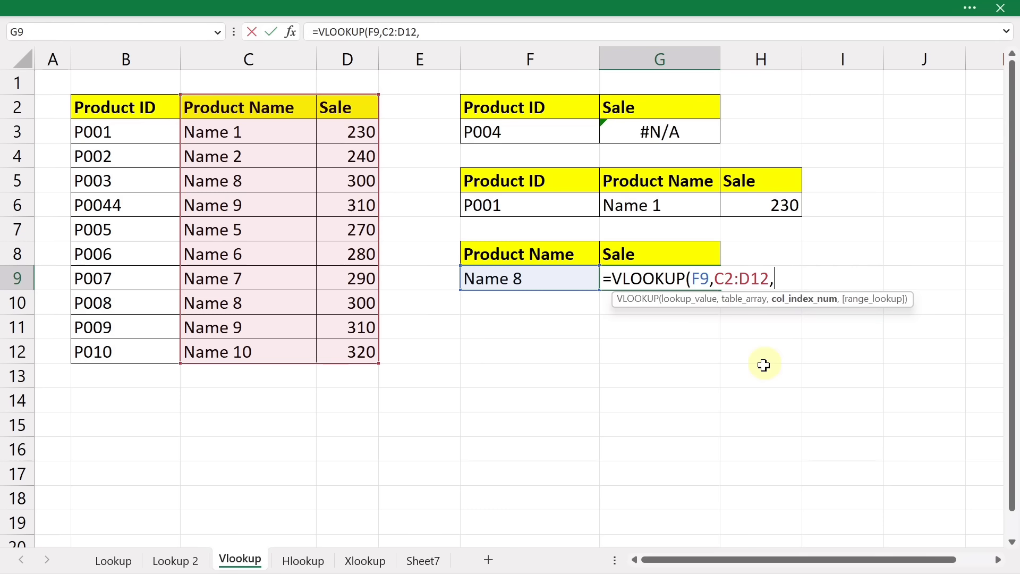
text(2,)
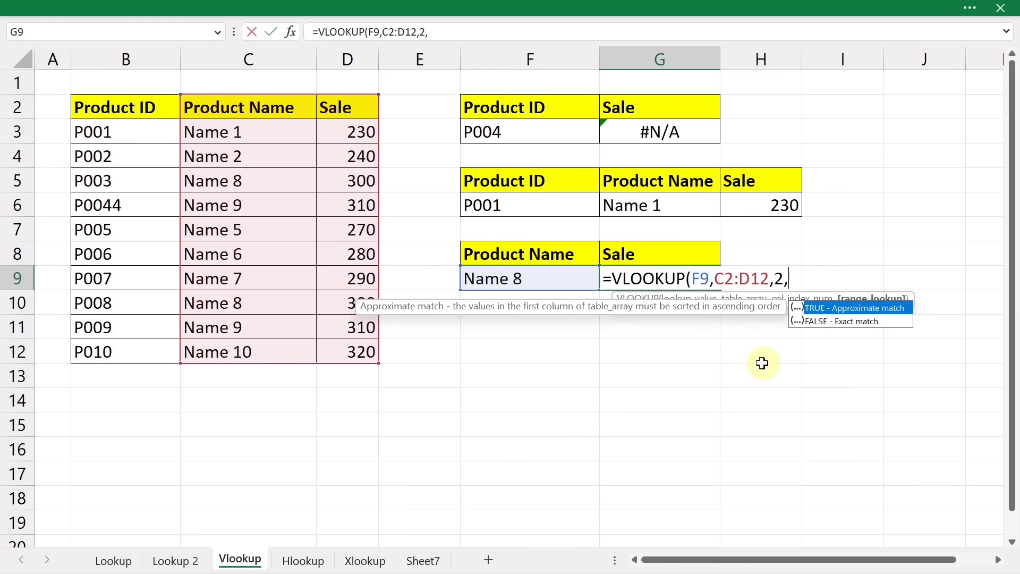
text(0))
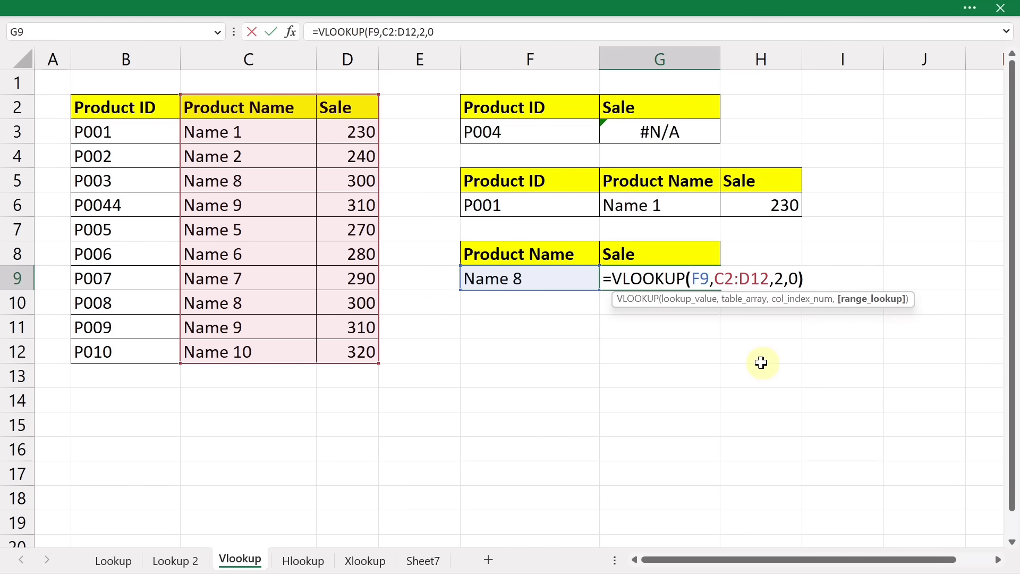
key(Return)
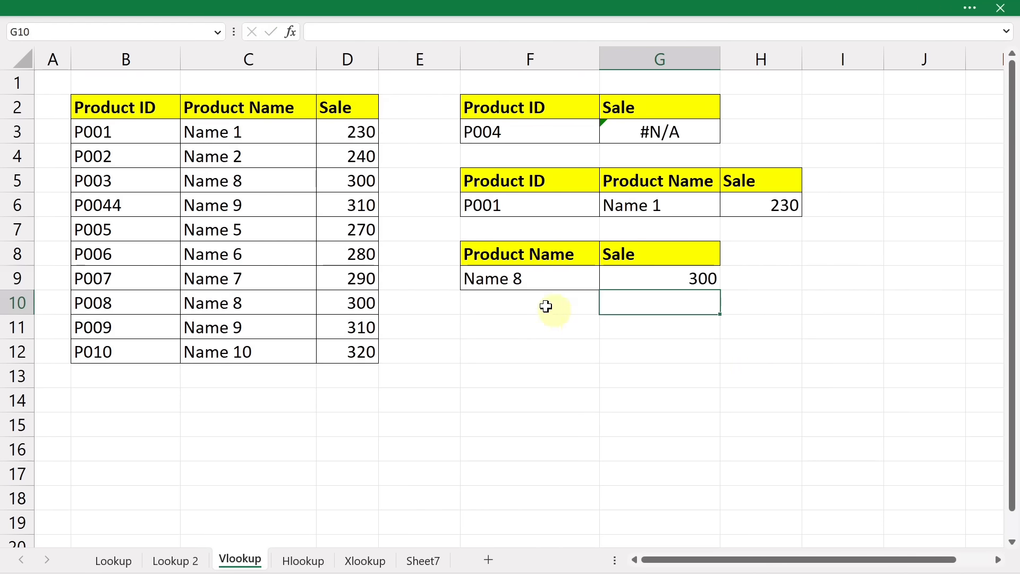
Check the G9 lookup against the Name 8 row in C5:D5, and clear the lookup product name from F9.
click(542, 275)
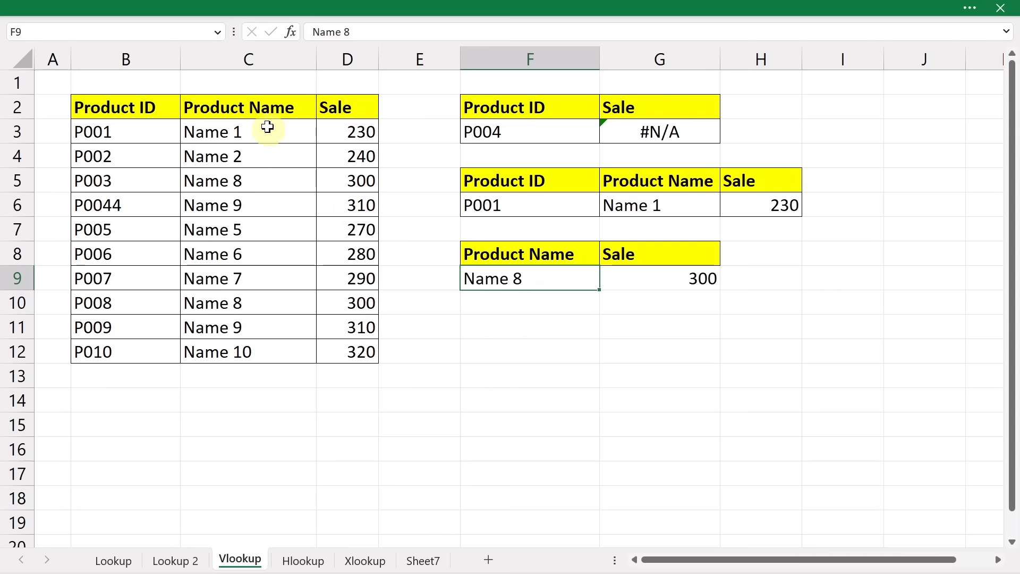
drag(269, 131, 269, 179)
click(267, 180)
click(332, 183)
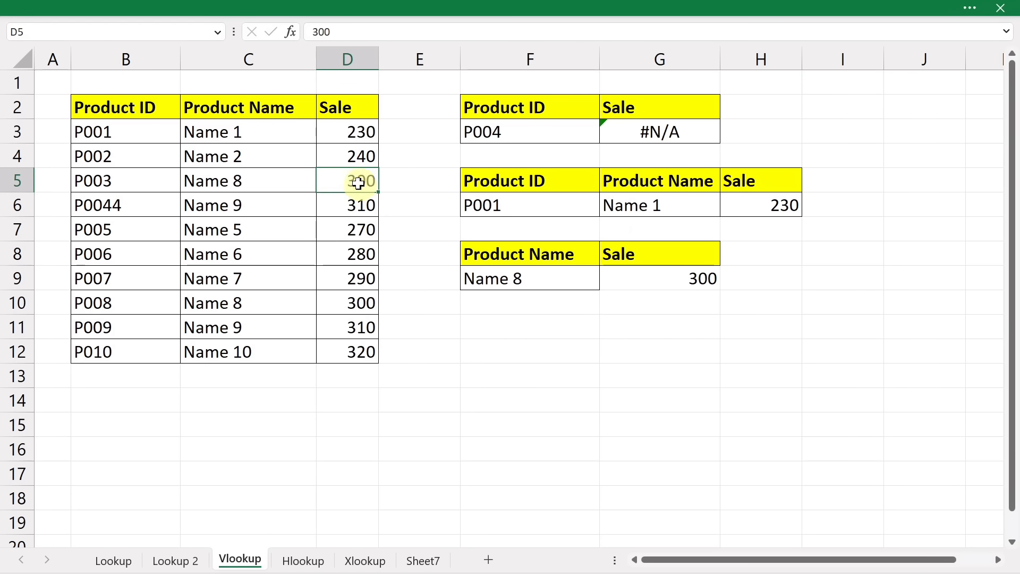
click(684, 281)
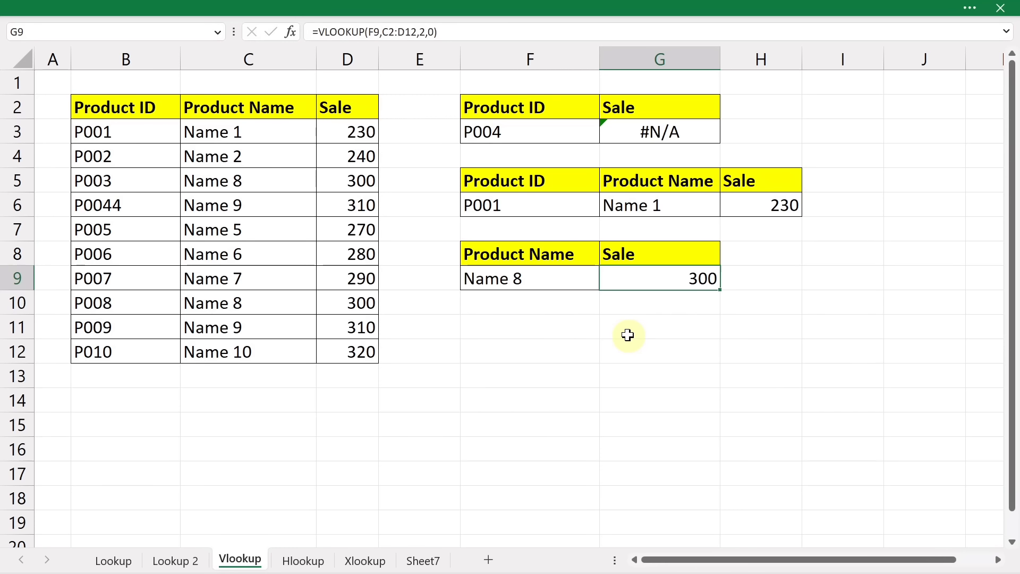
click(501, 278)
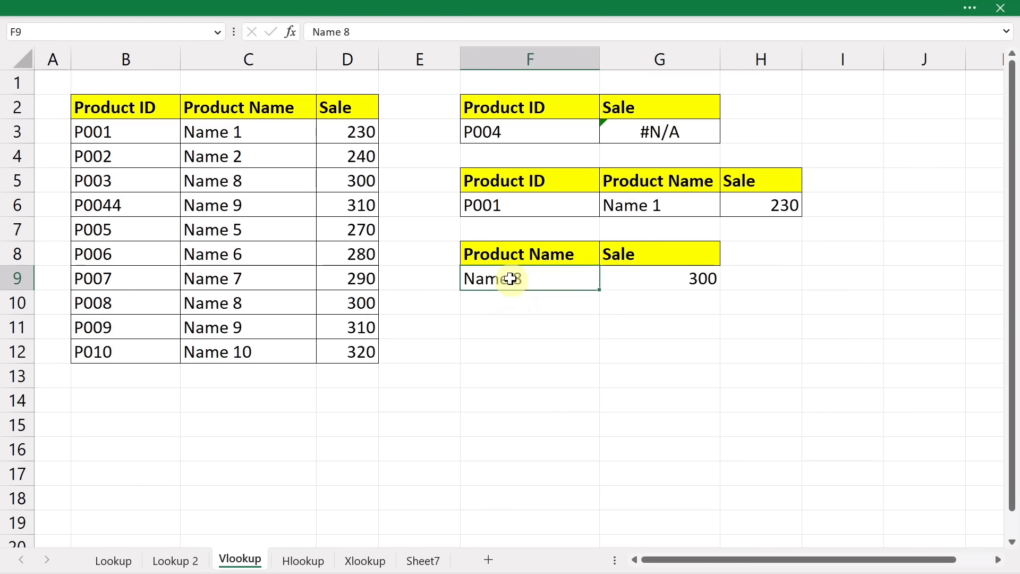
key(Delete)
click(563, 404)
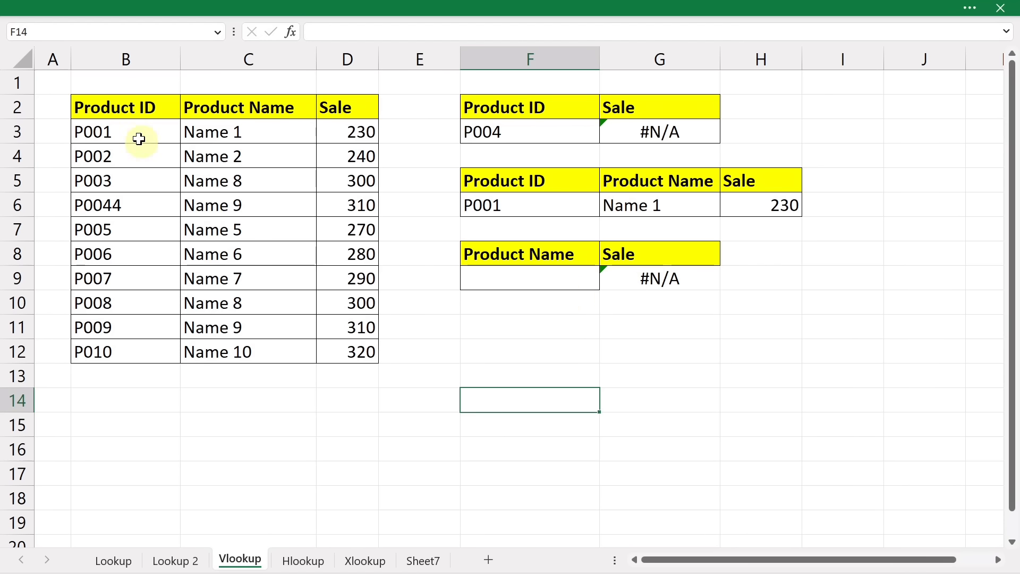
drag(139, 137, 140, 351)
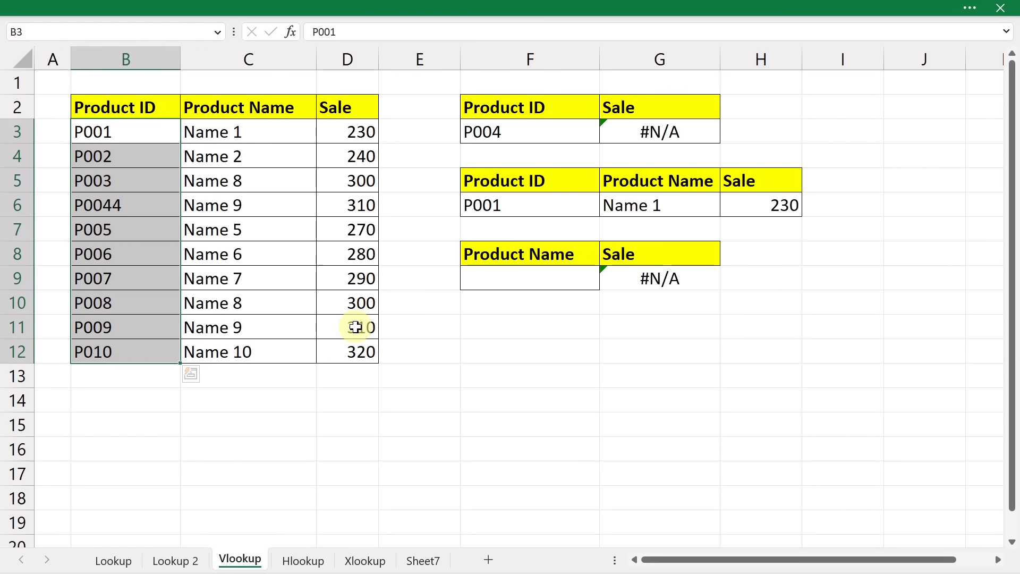
drag(123, 132, 125, 343)
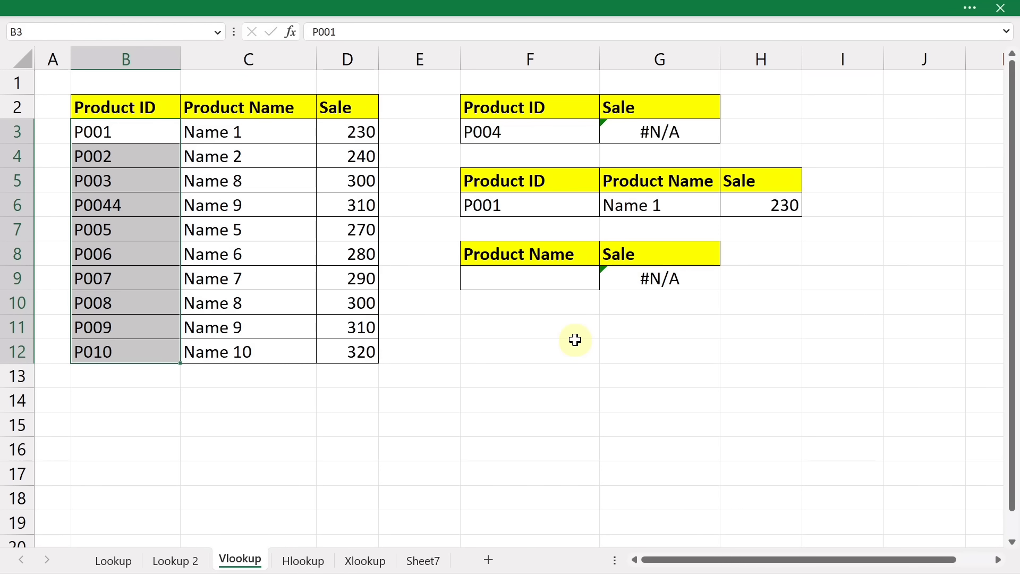
On the Hlookup sheet, copy the product ID P008 from E3 into C8 as the lookup value.
click(301, 561)
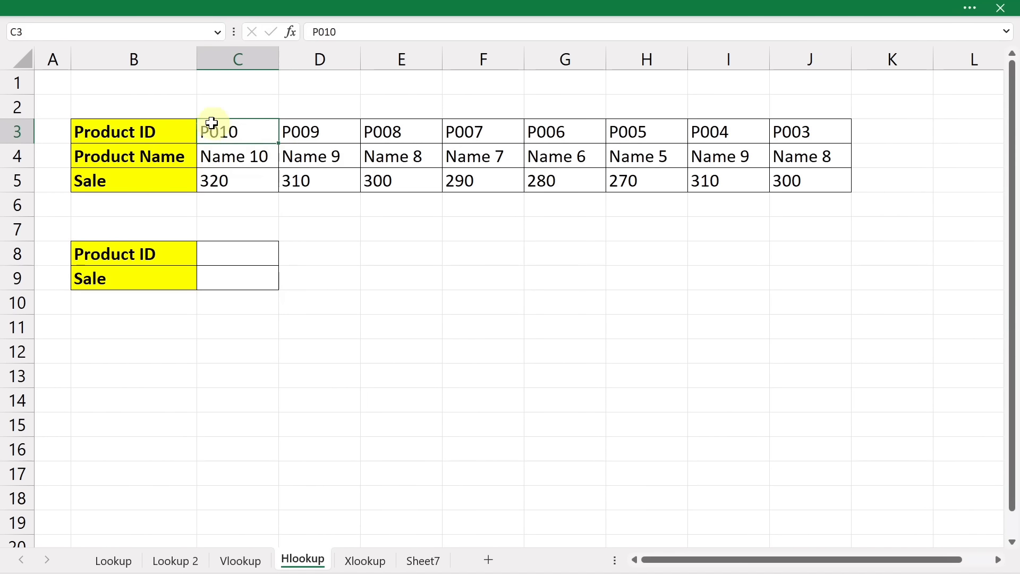
drag(228, 132, 706, 117)
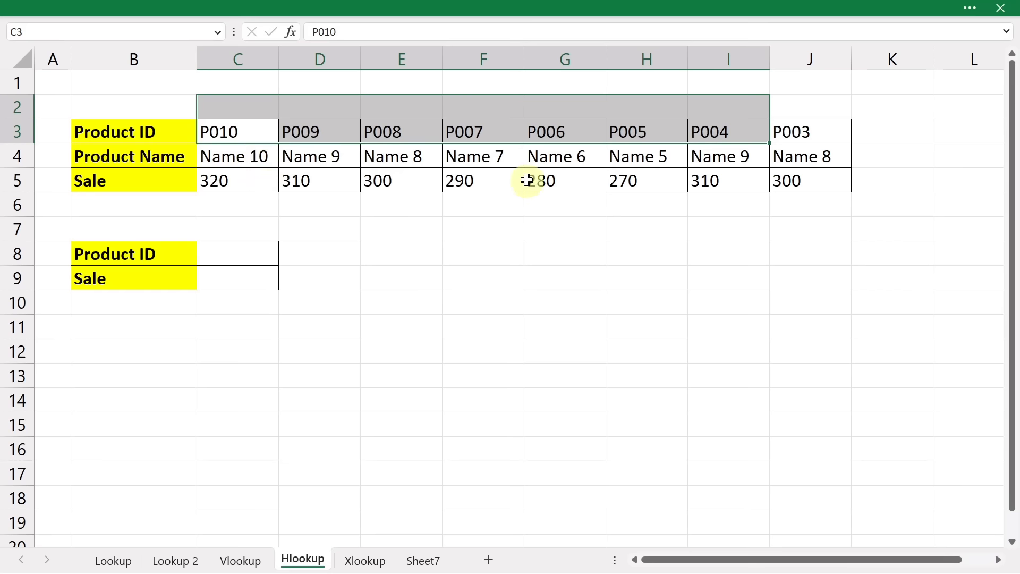
click(232, 257)
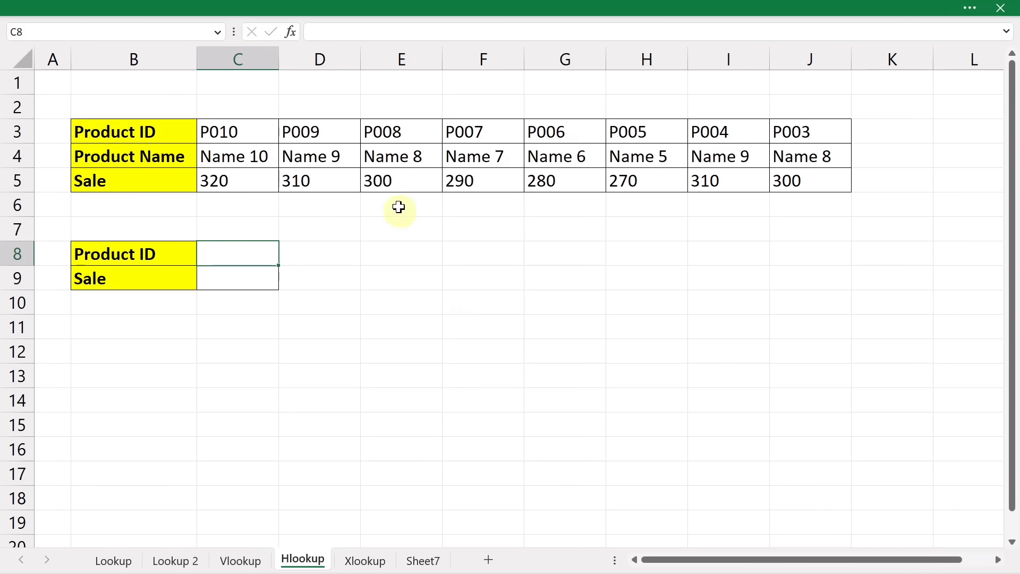
click(396, 135)
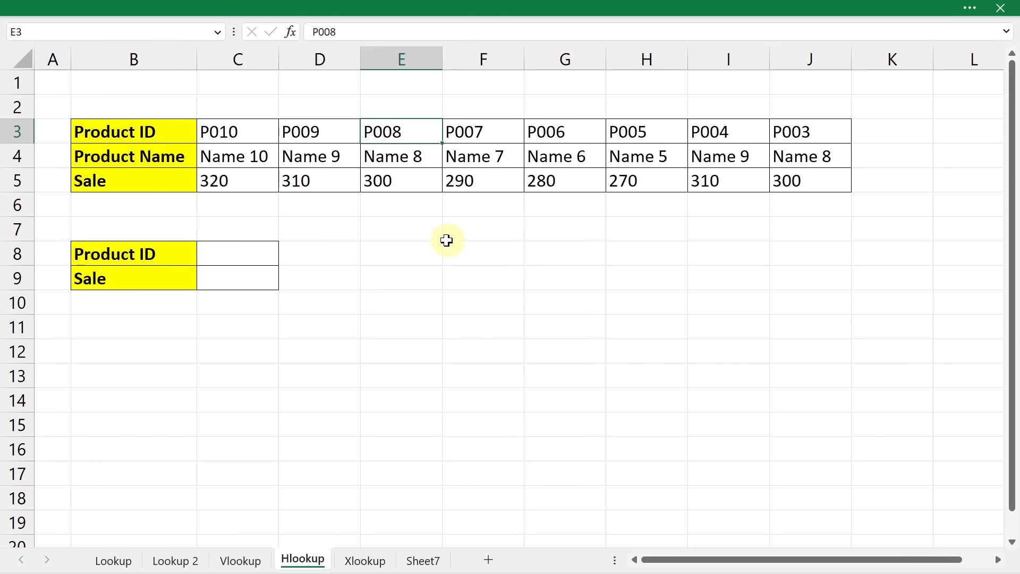
click(251, 263)
text(P008)
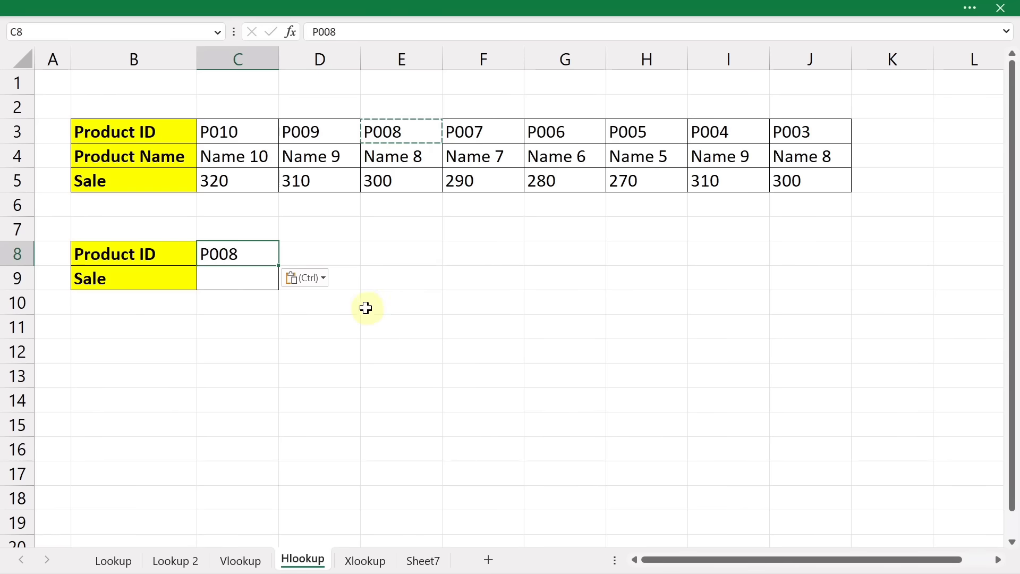
Review the product IDs in C3:D3 and the sales in C5:E5 of the horizontal table.
click(365, 305)
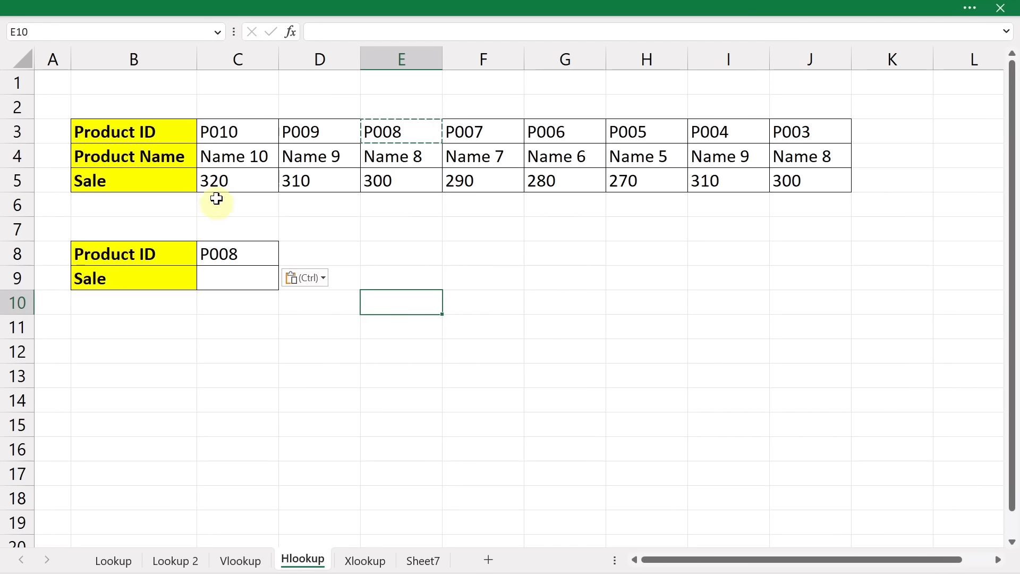
drag(218, 132, 351, 137)
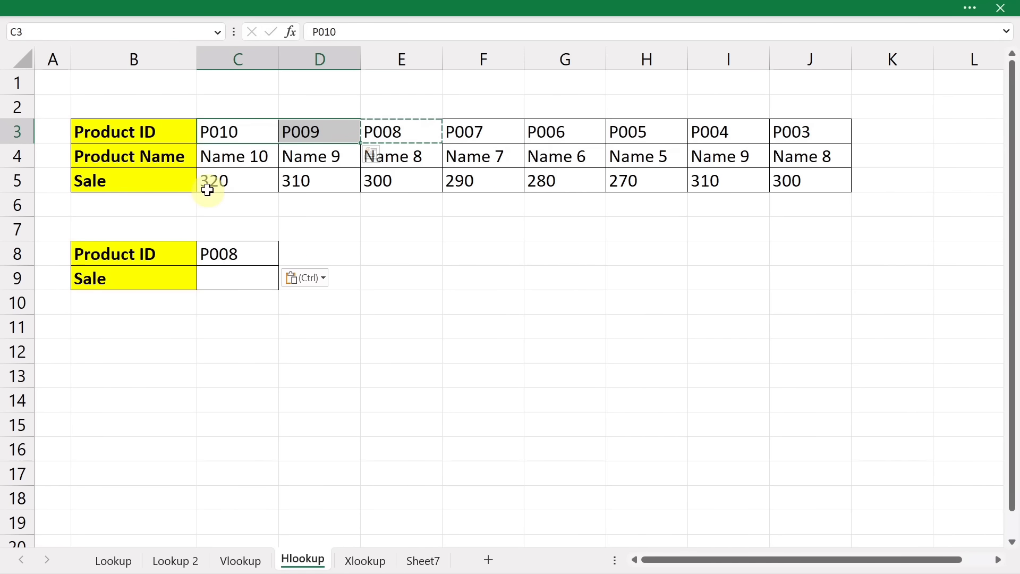
drag(211, 183, 431, 187)
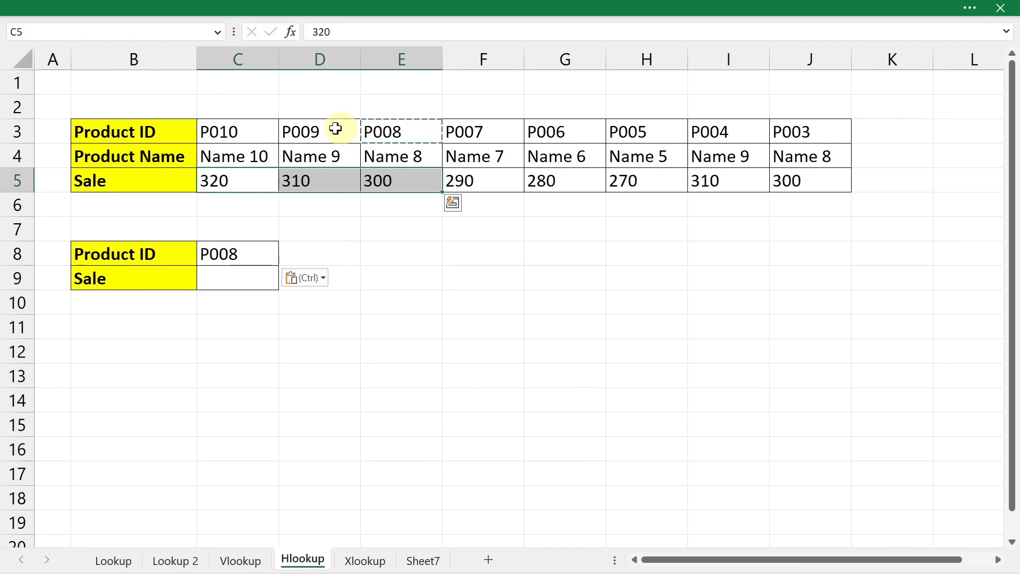
Enter =HLOOKUP(C8,B3:J5,3,0) in C9 to return the sale for the product ID, and check it against E5.
click(229, 274)
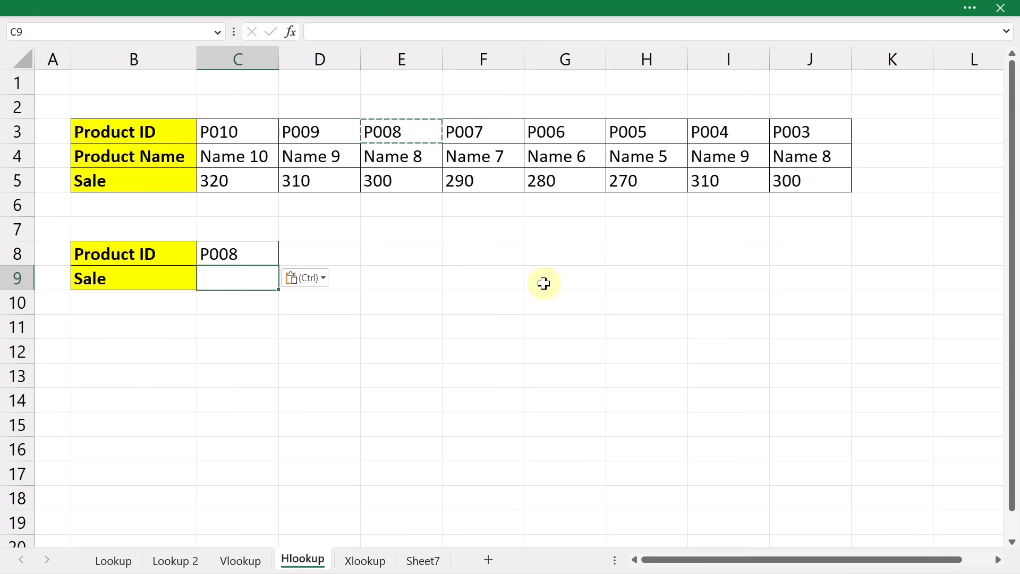
text(=hlo)
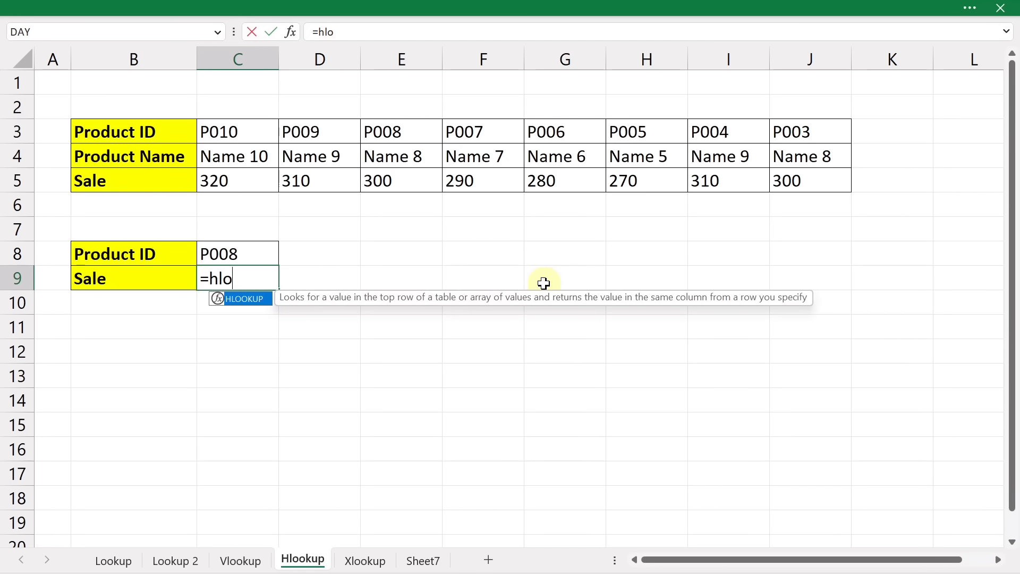
key(Tab)
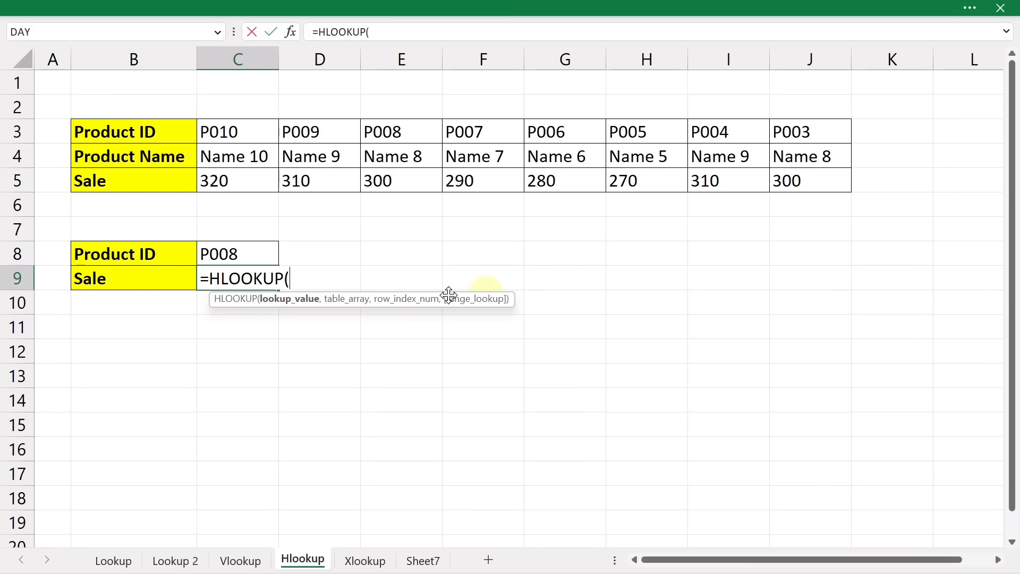
click(226, 254)
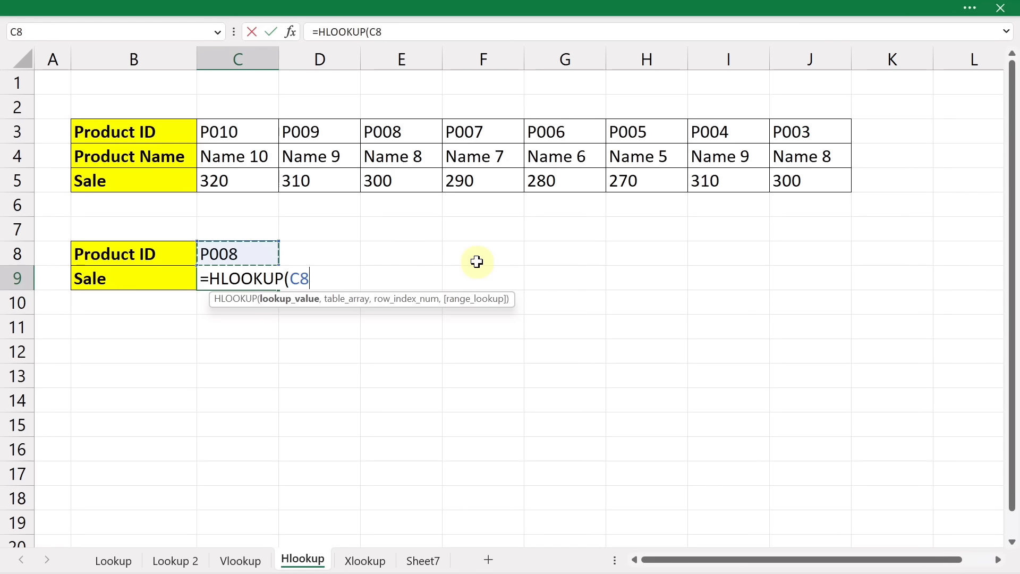
text(,)
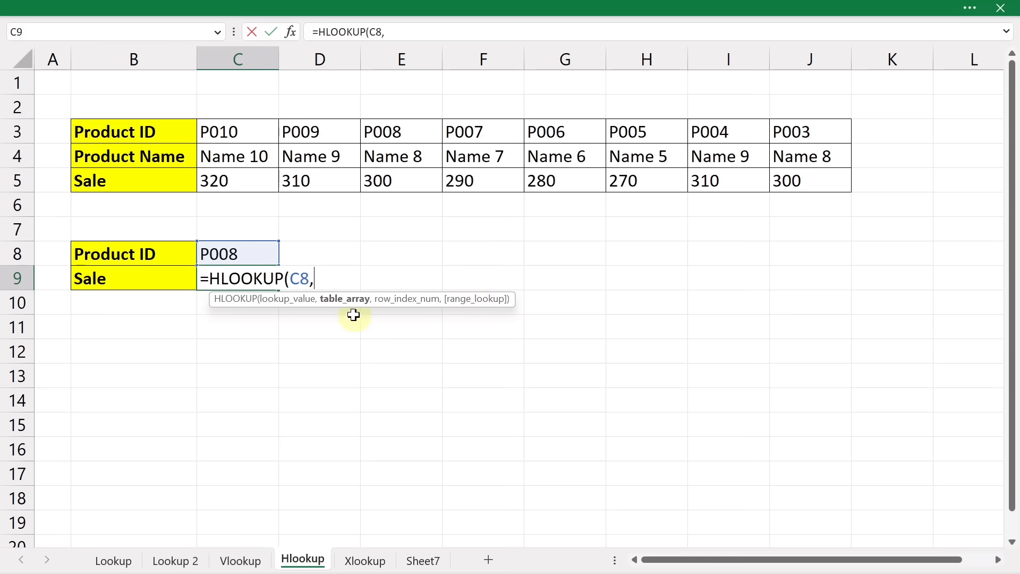
drag(101, 130, 783, 170)
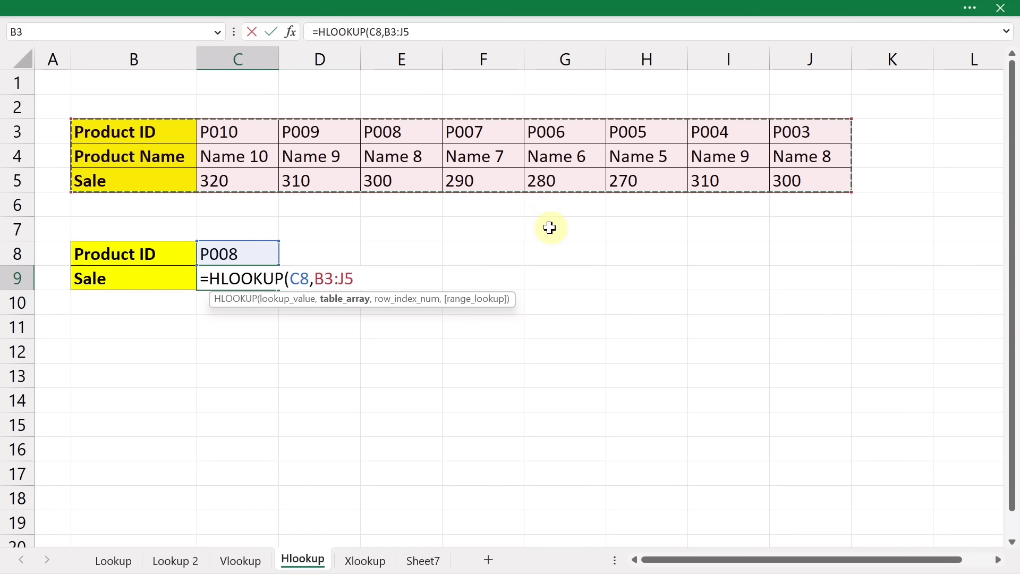
text(,3)
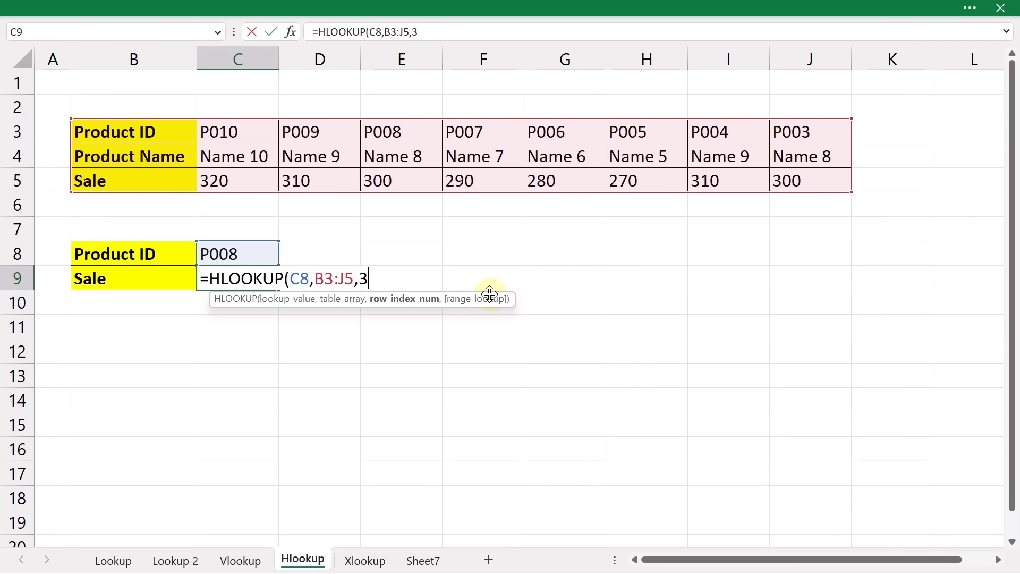
text(,)
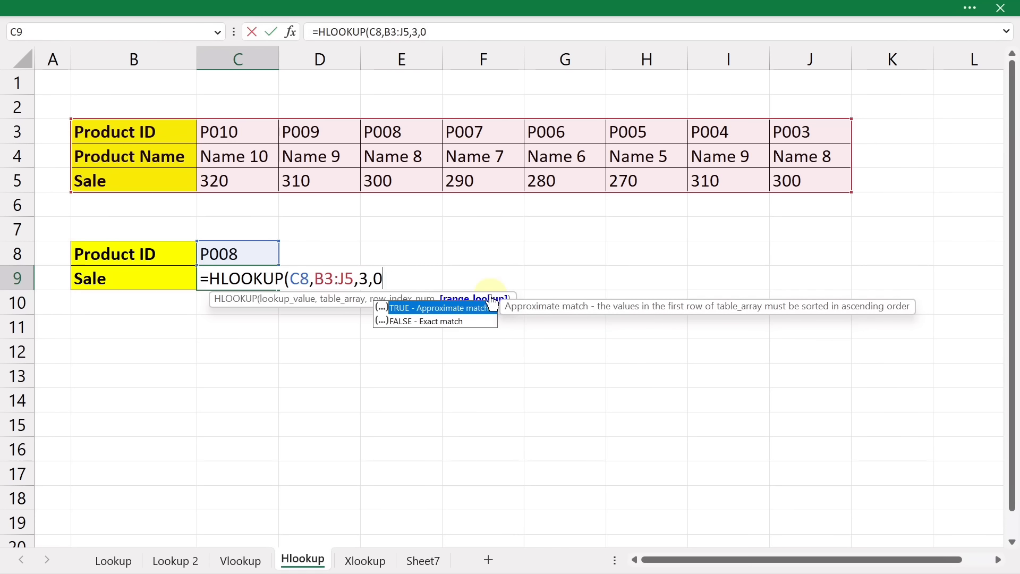
text(0))
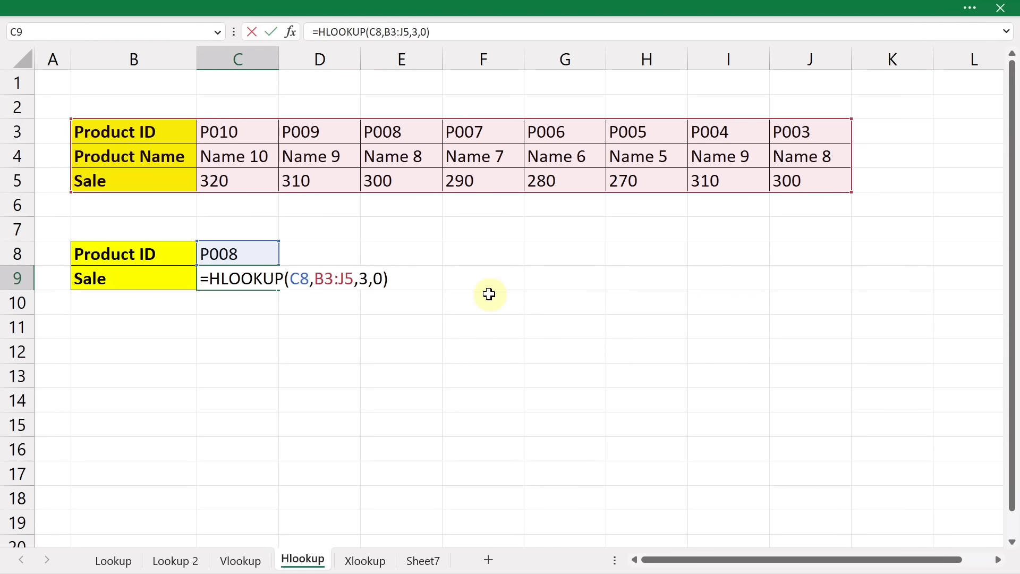
key(Return)
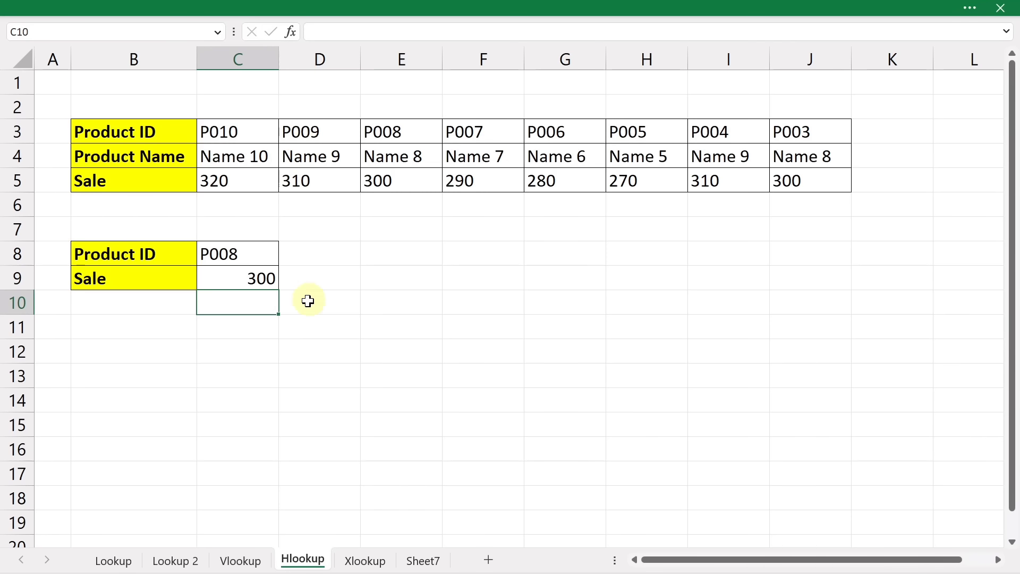
click(401, 180)
Copy the Product Name label from B4 into B10 below the Sale label.
click(132, 159)
key(ctrl+c)
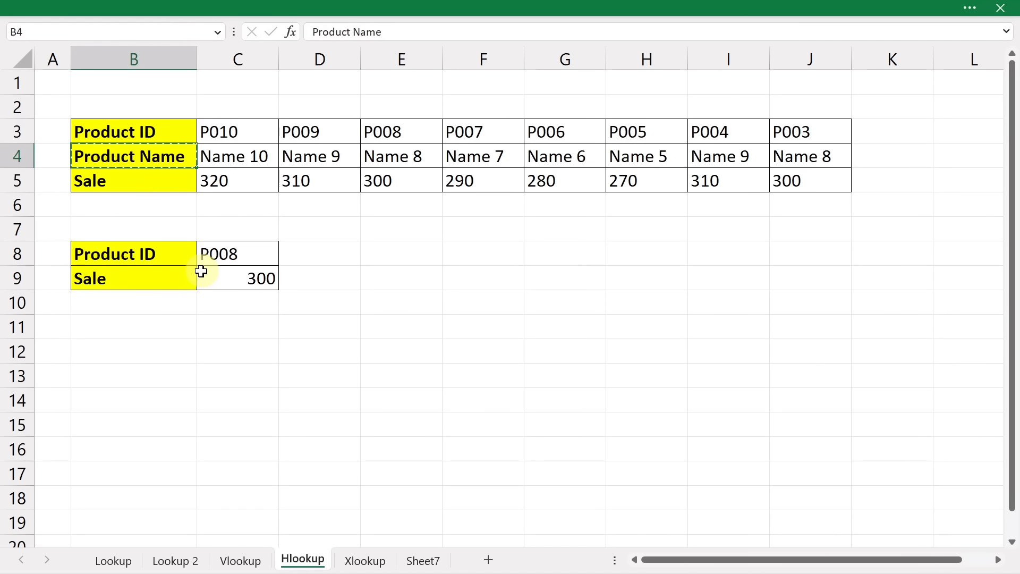
click(141, 313)
key(ctrl+v)
Enter =HLOOKUP(C8,B3:J5,2,0) in C10 to return the product name for the product ID in C8.
click(241, 305)
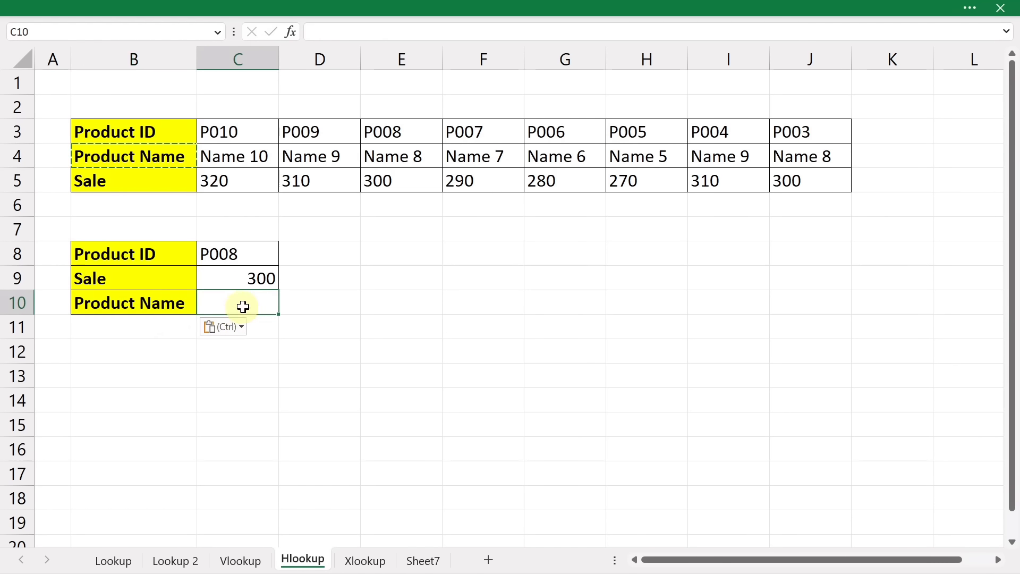
key(F2)
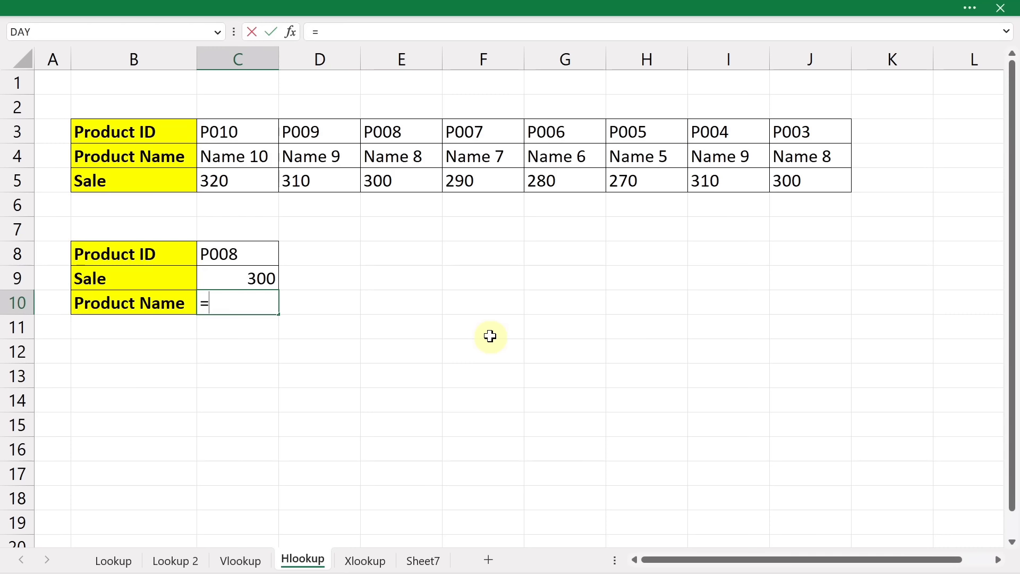
text(=h)
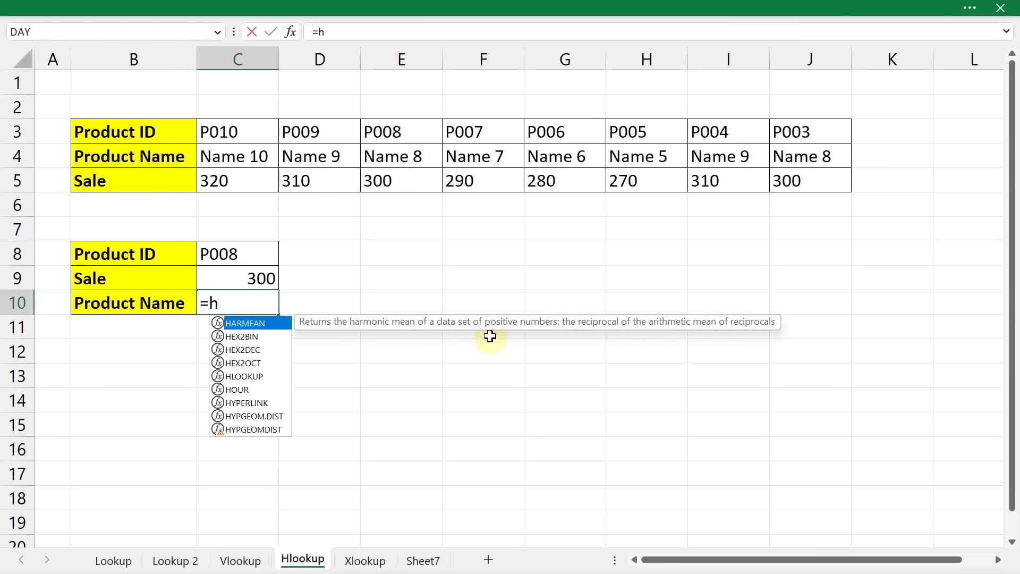
text(loo)
key(Tab)
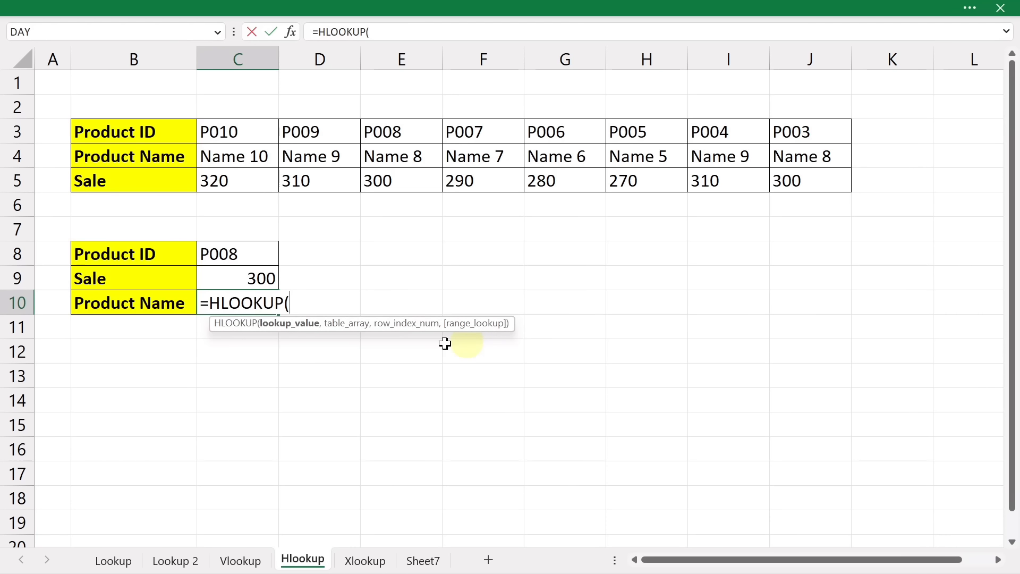
click(245, 254)
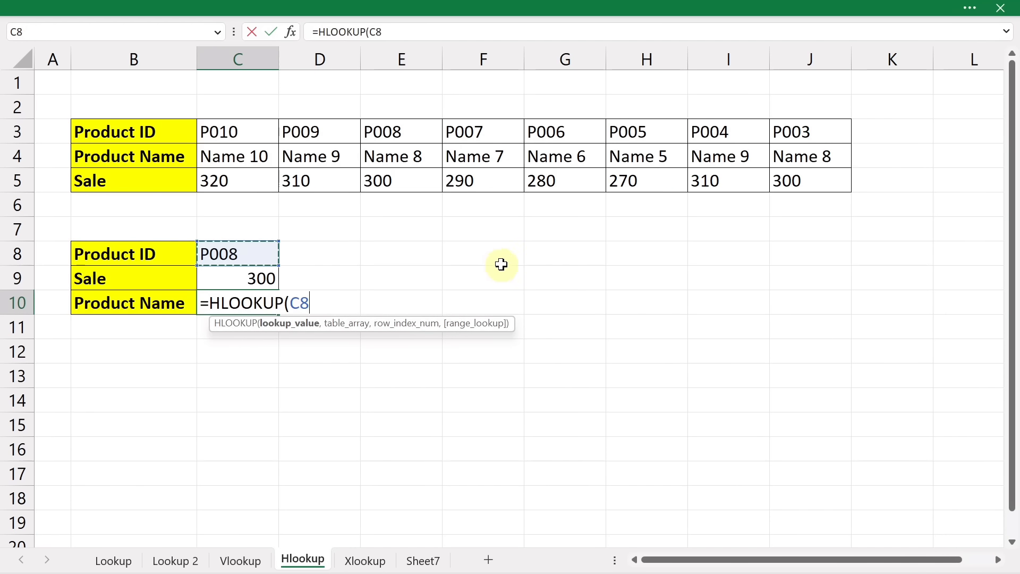
text(,)
drag(136, 130, 804, 182)
text(,)
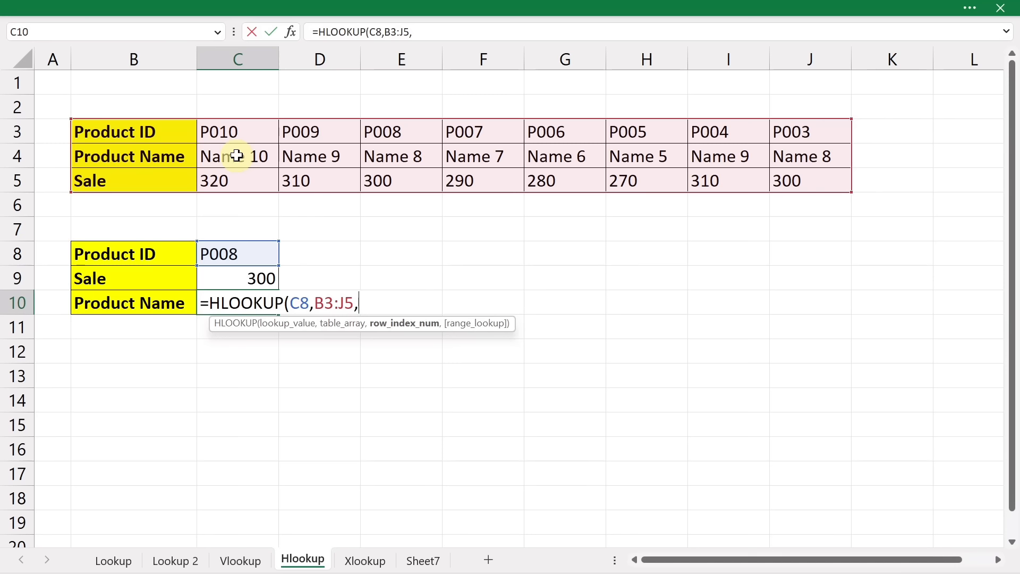
text(2,0)
key(Return)
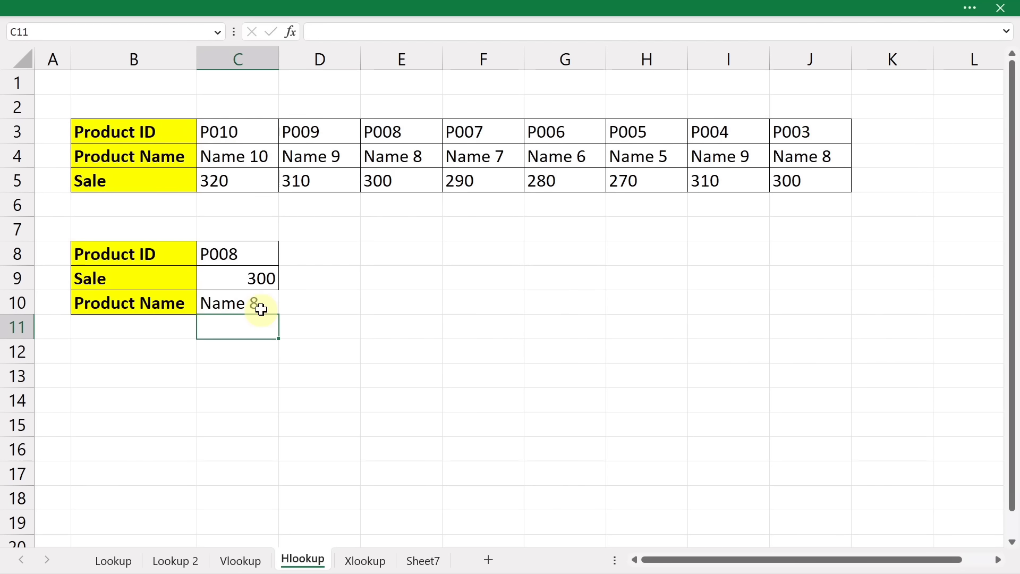
Set up a second lookup block by copying the Product Name label into B13 and the Sale label into B14.
click(151, 301)
key(ctrl+c)
click(139, 371)
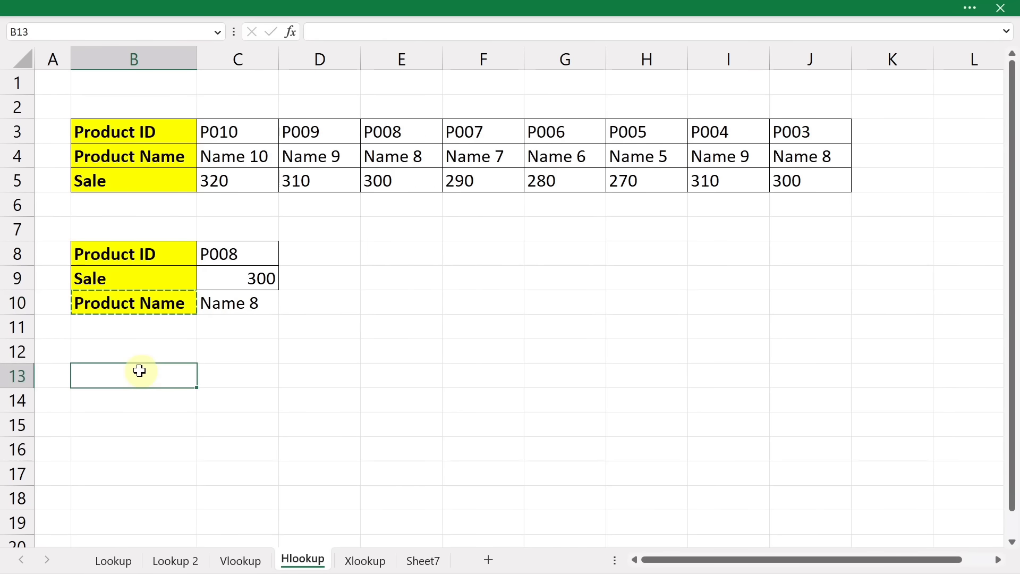
key(ctrl+v)
ctrl+click(200, 352)
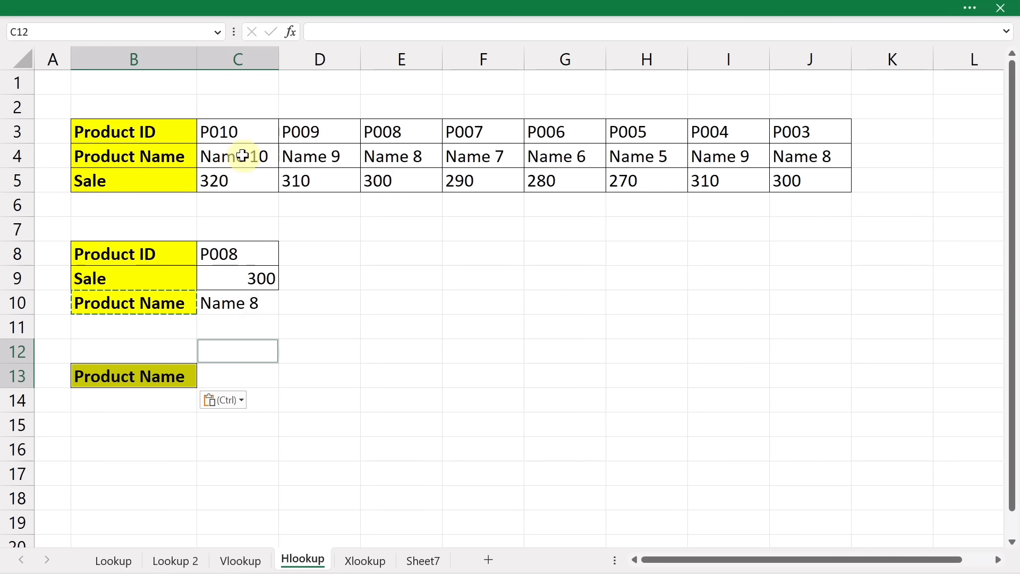
click(242, 156)
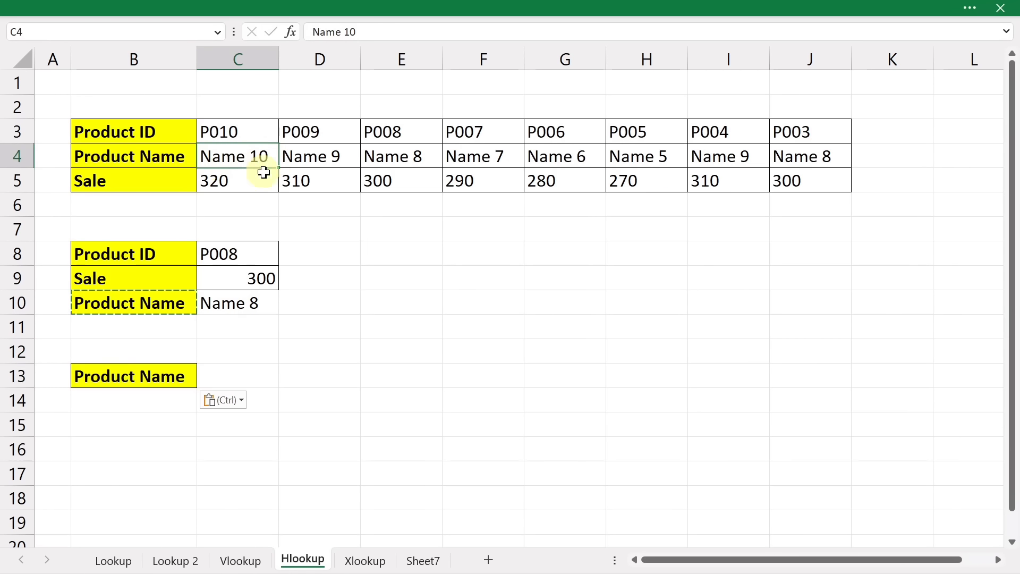
click(123, 186)
key(ctrl+c)
click(135, 399)
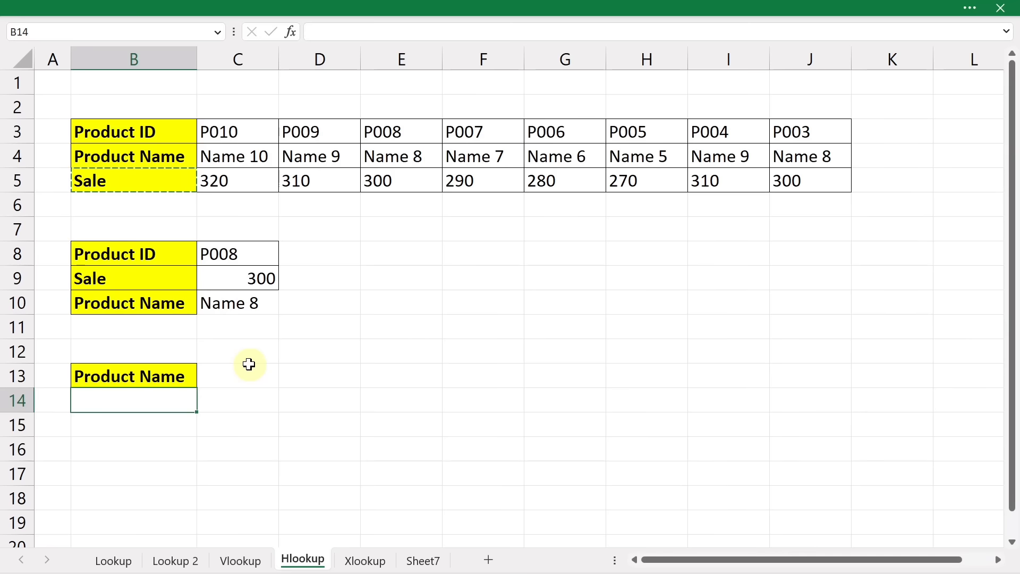
key(ctrl+v)
Copy the product name Name 9 from D4 into C13 as the lookup value.
click(250, 380)
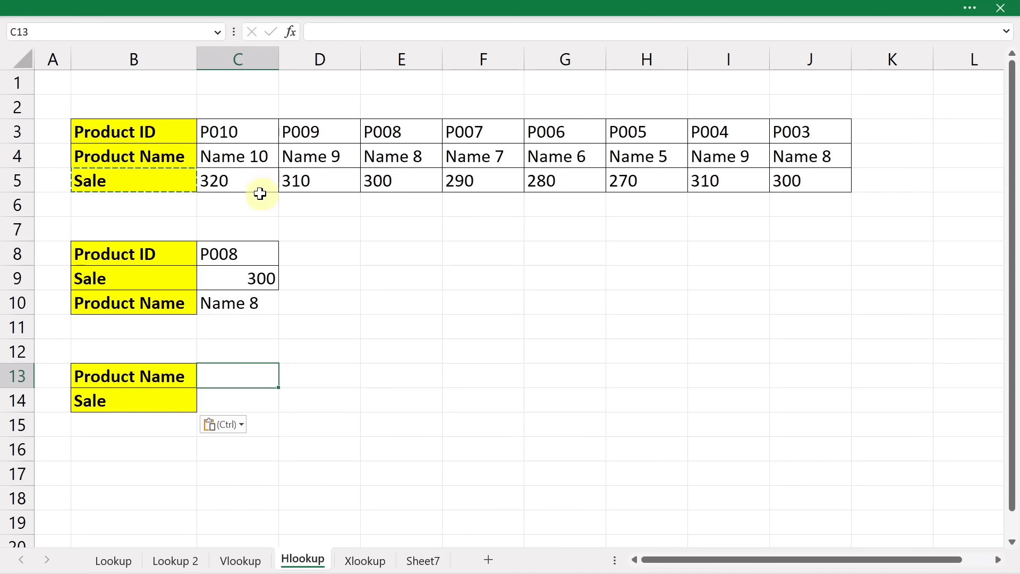
click(334, 157)
key(ctrl+c)
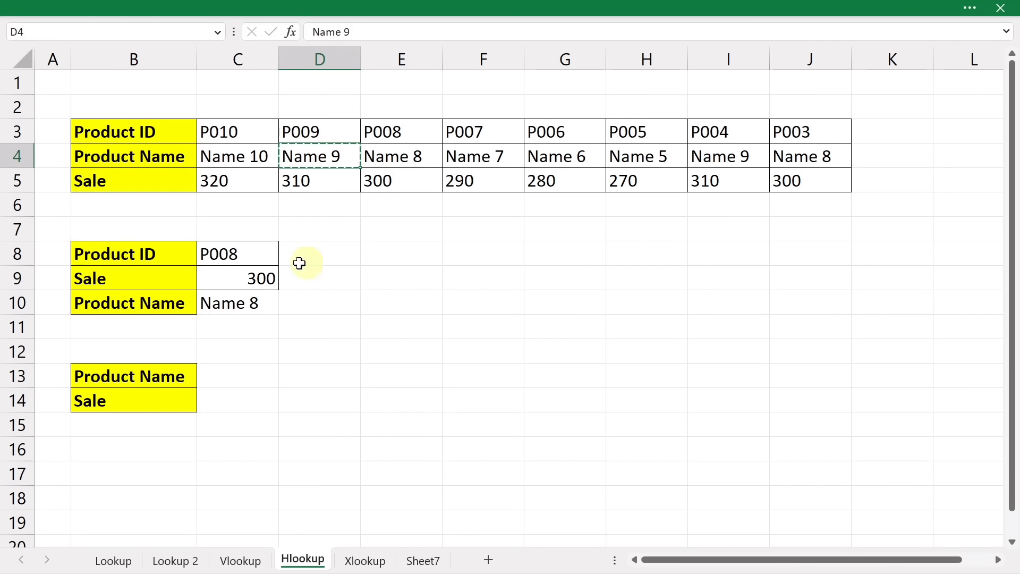
click(225, 372)
key(ctrl+v)
Enter =HLOOKUP(C13,B4:J5,2,0) in C14 to return the sale for the product name in C13, and check it against D4:D5.
key(Down)
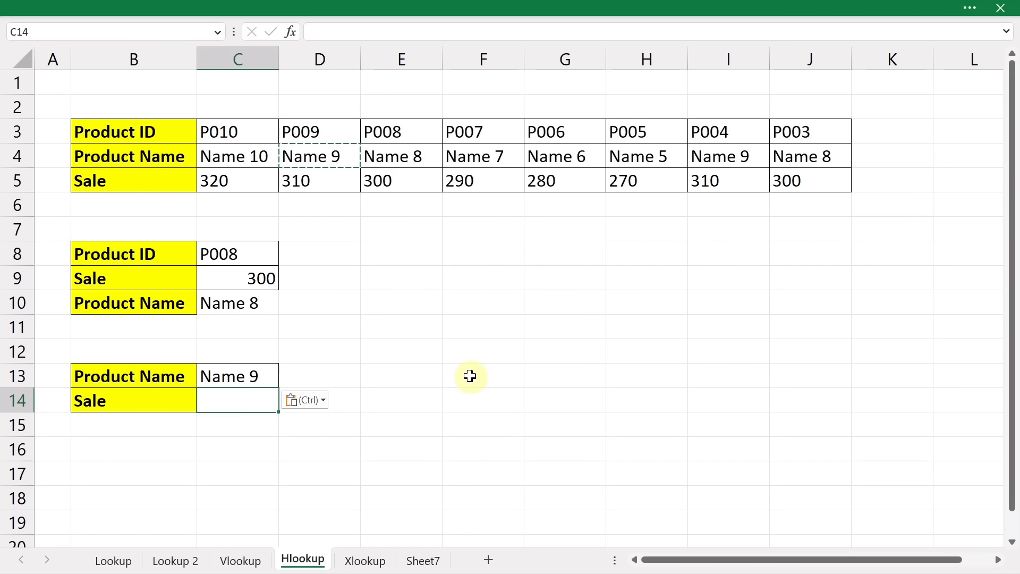
text(=h)
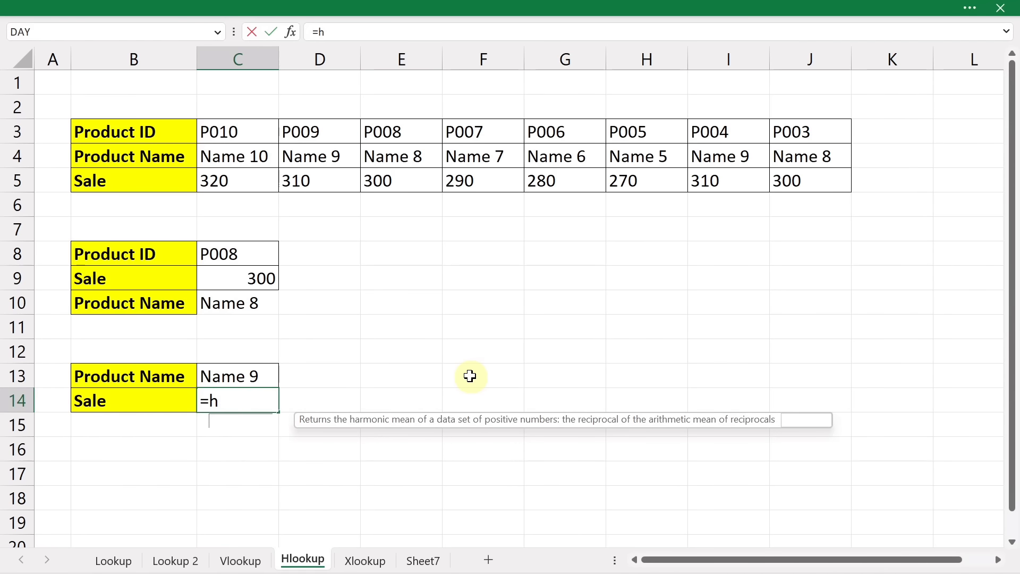
text(loo)
key(Tab)
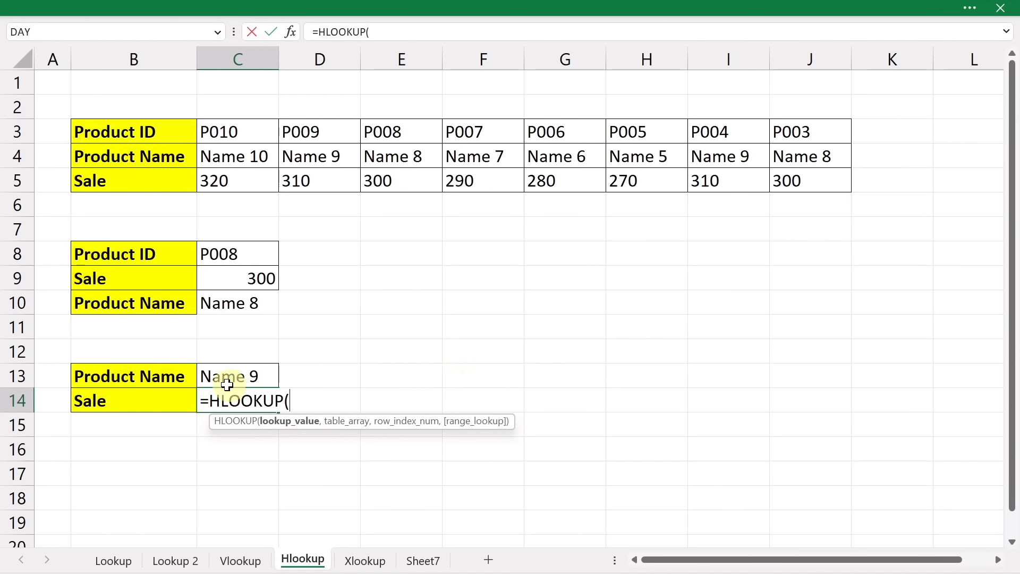
click(255, 375)
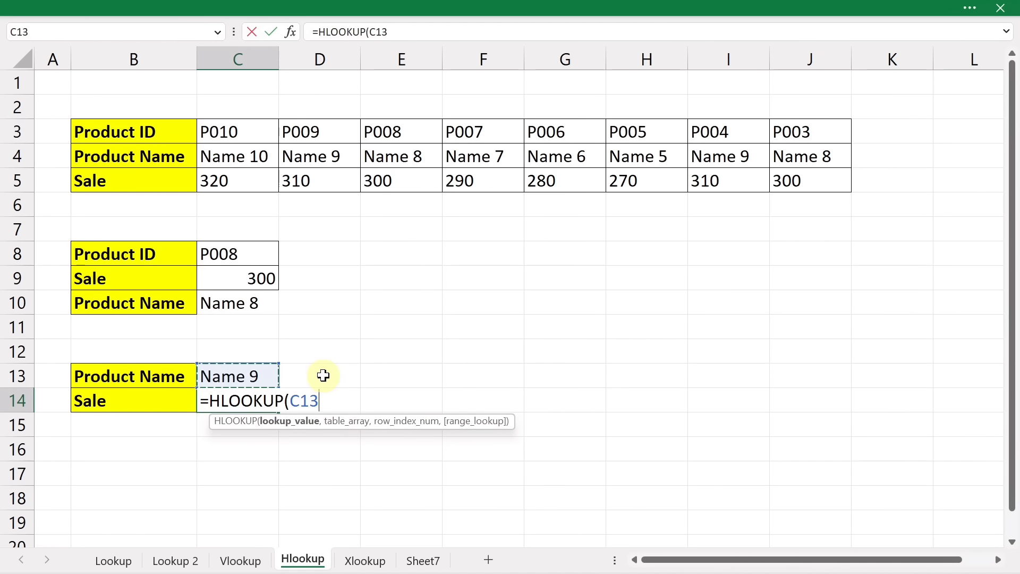
text(,)
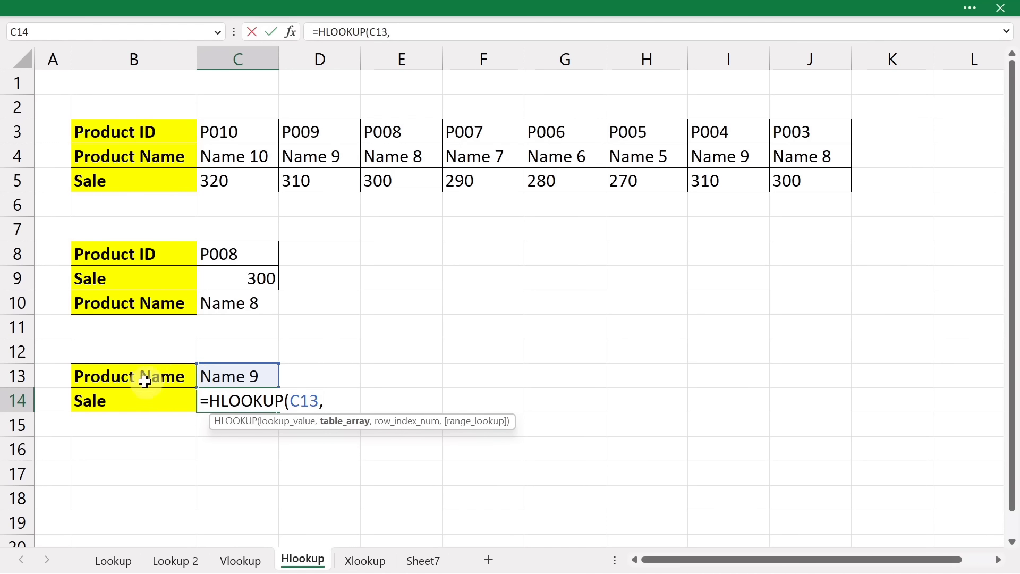
click(158, 154)
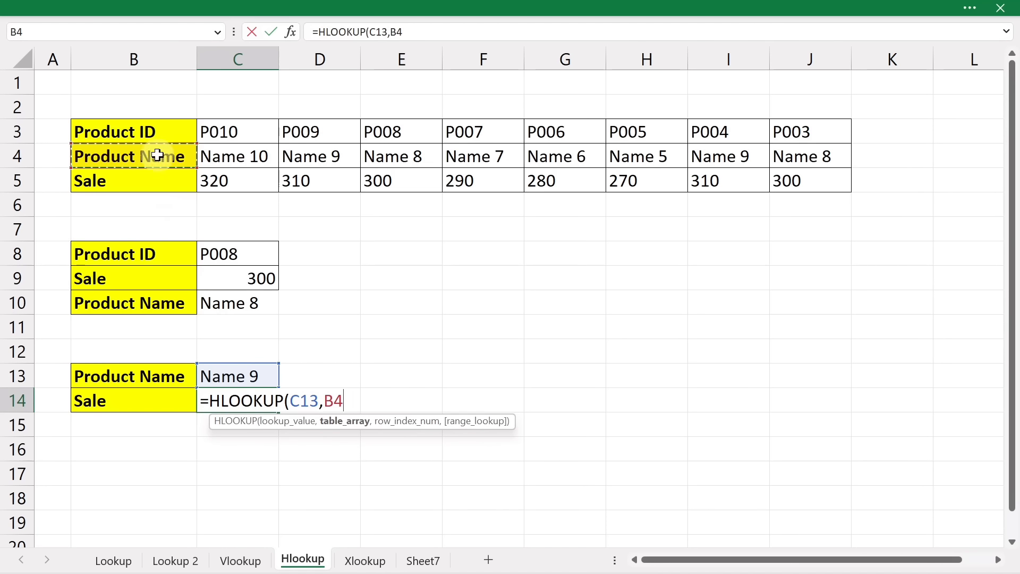
drag(158, 155, 801, 164)
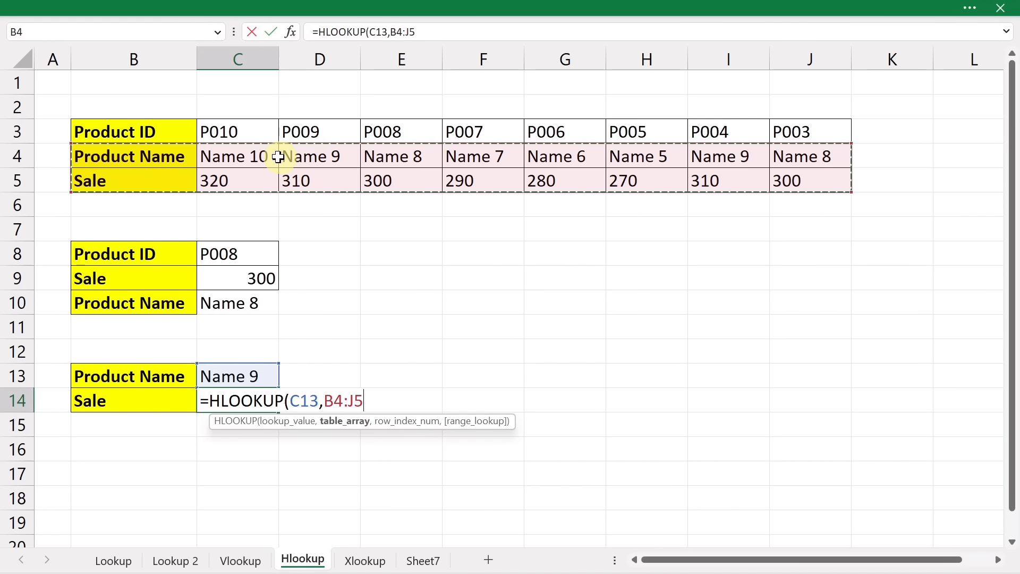
text(,)
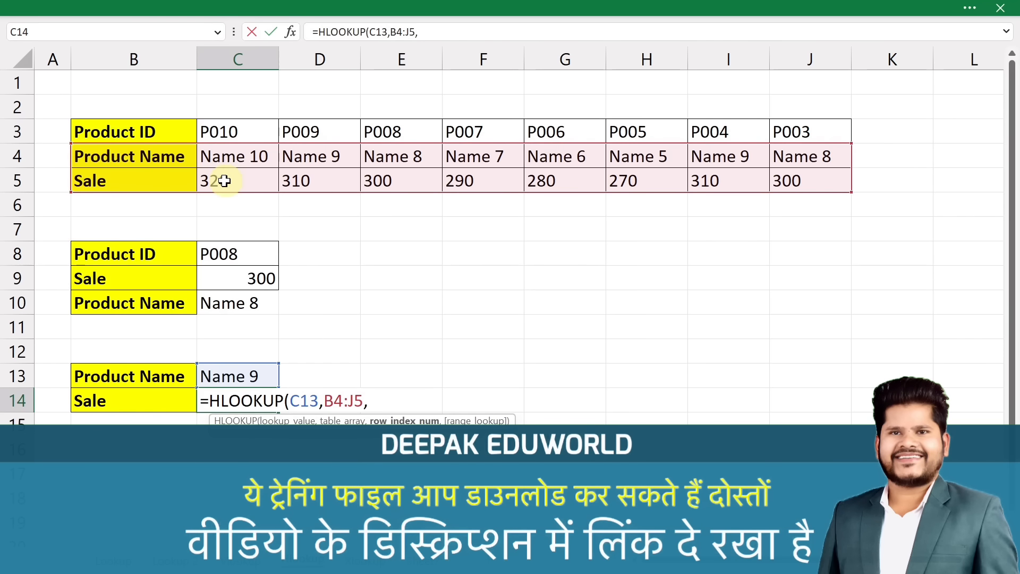
text(2,0))
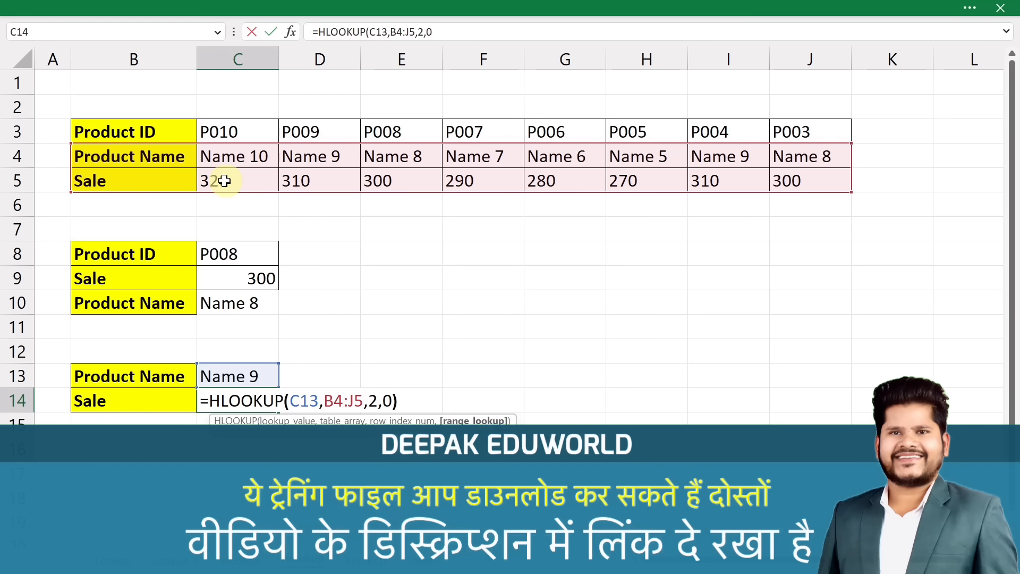
key(Return)
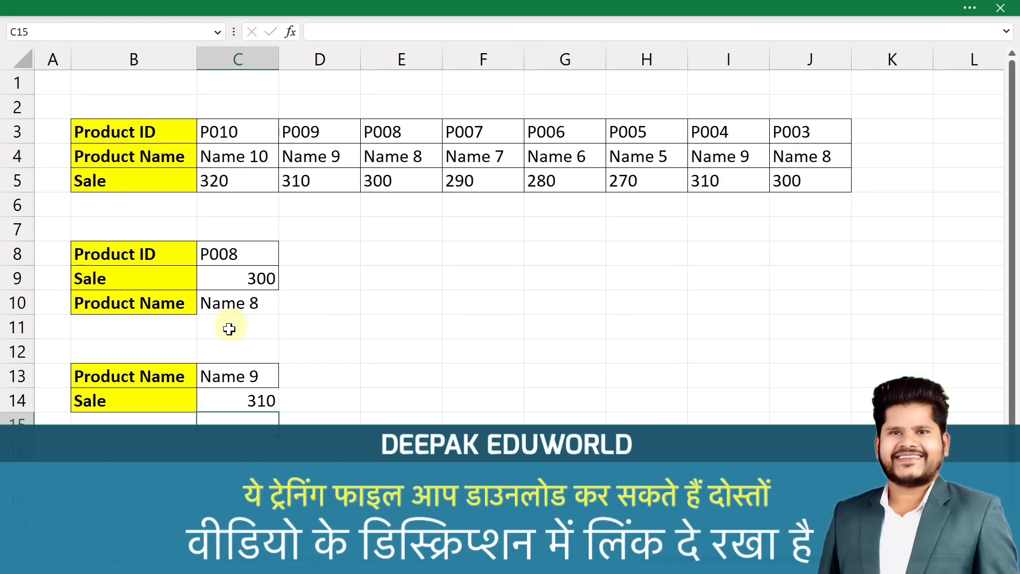
drag(245, 158, 326, 184)
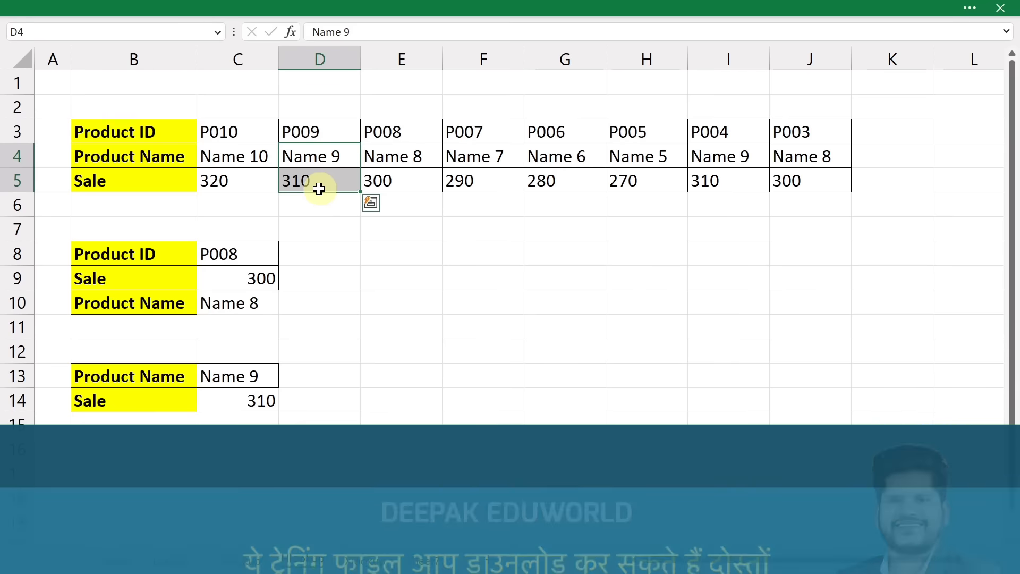
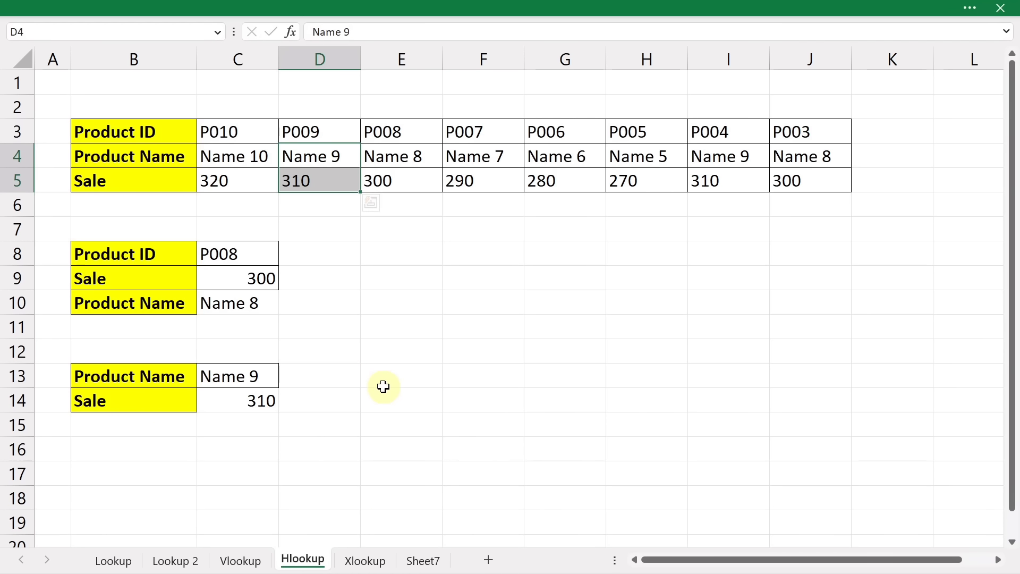
Open the Xlookup sheet.
click(365, 561)
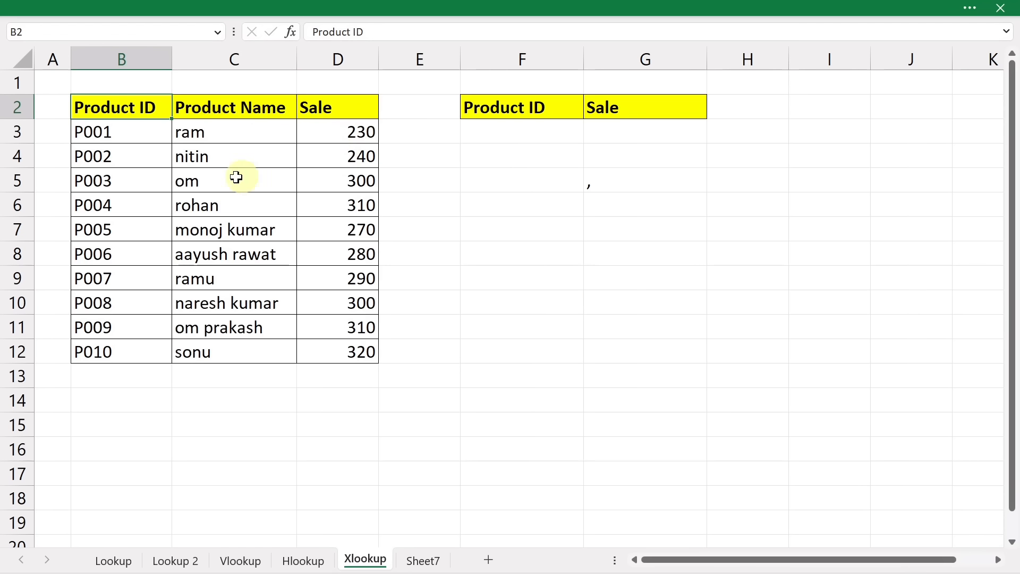
click(135, 201)
key(ctrl+c)
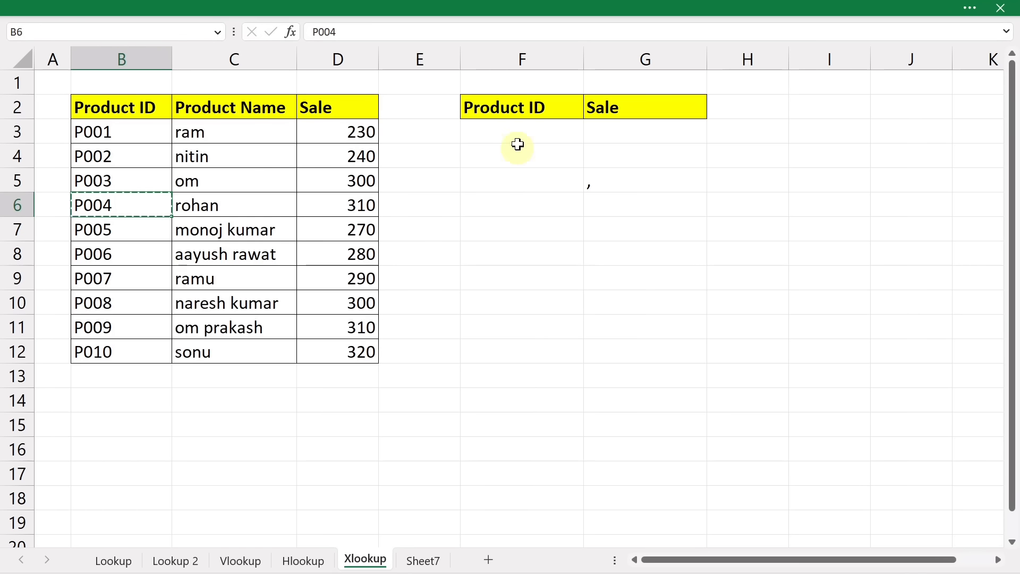
click(517, 137)
key(ctrl+v)
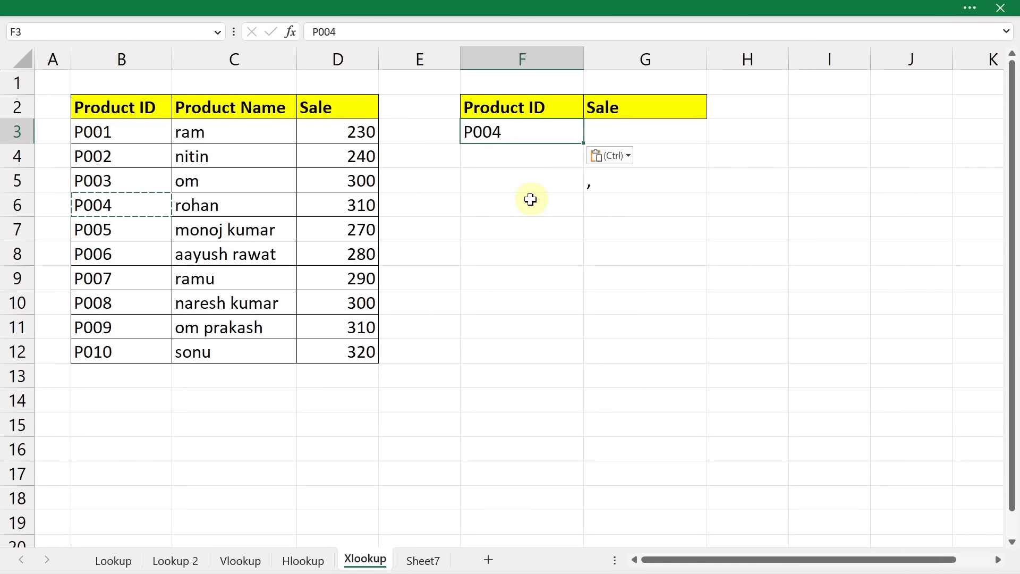
key(Delete)
click(523, 245)
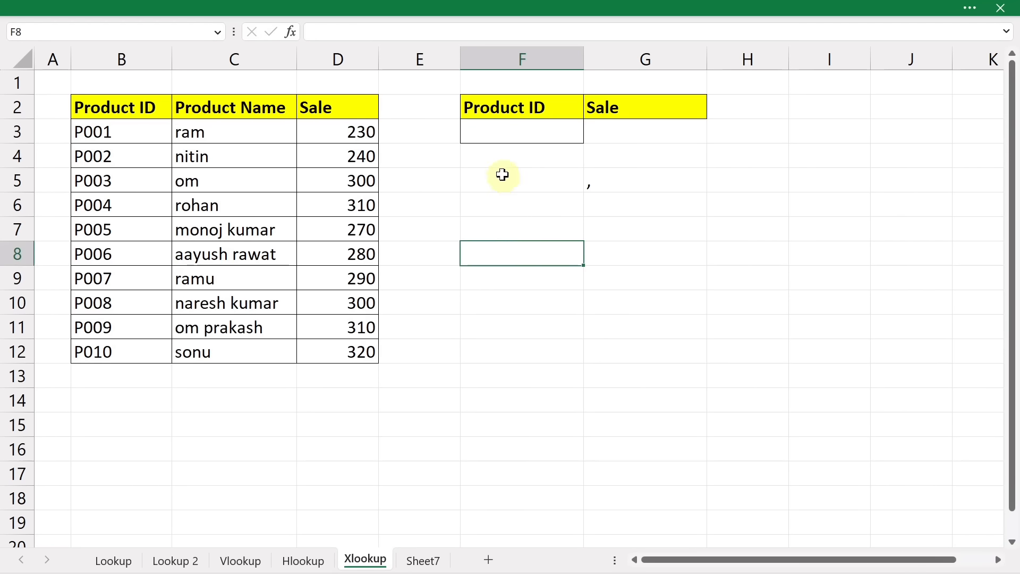
Add a data validation list to F3 under the Product ID header, using the product IDs in $B$3:$B$12 as source.
click(501, 136)
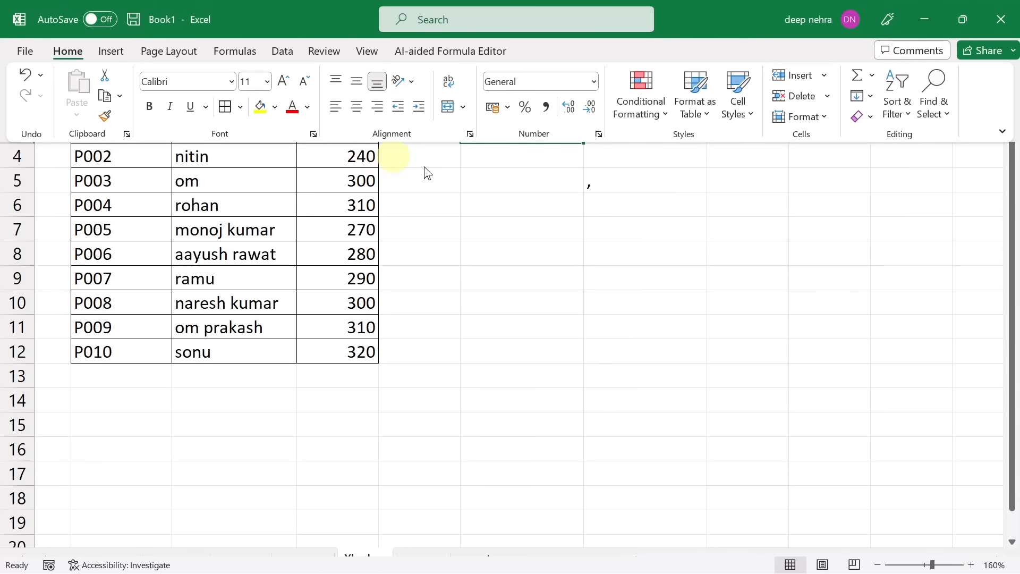
click(280, 52)
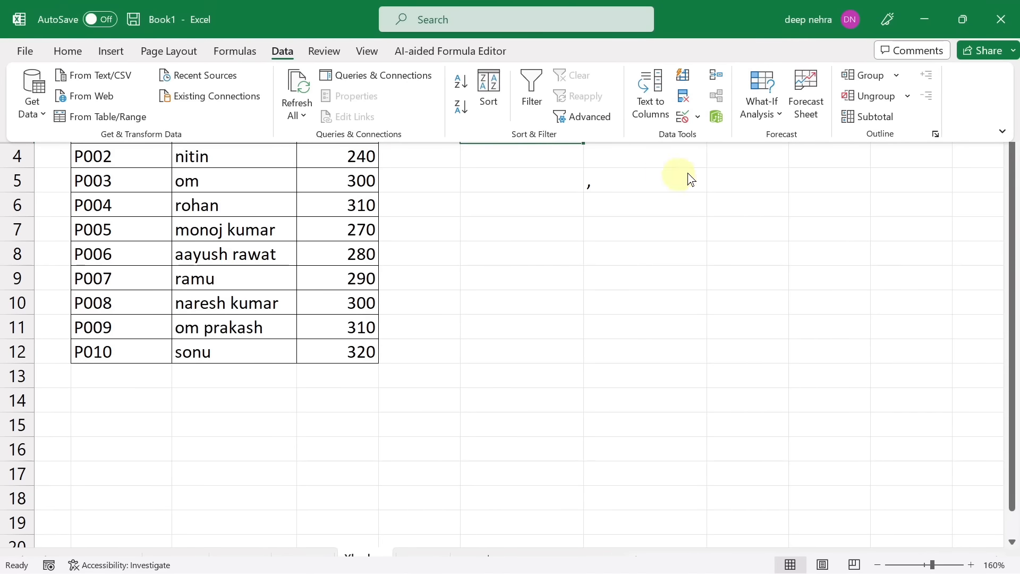
click(681, 117)
click(187, 251)
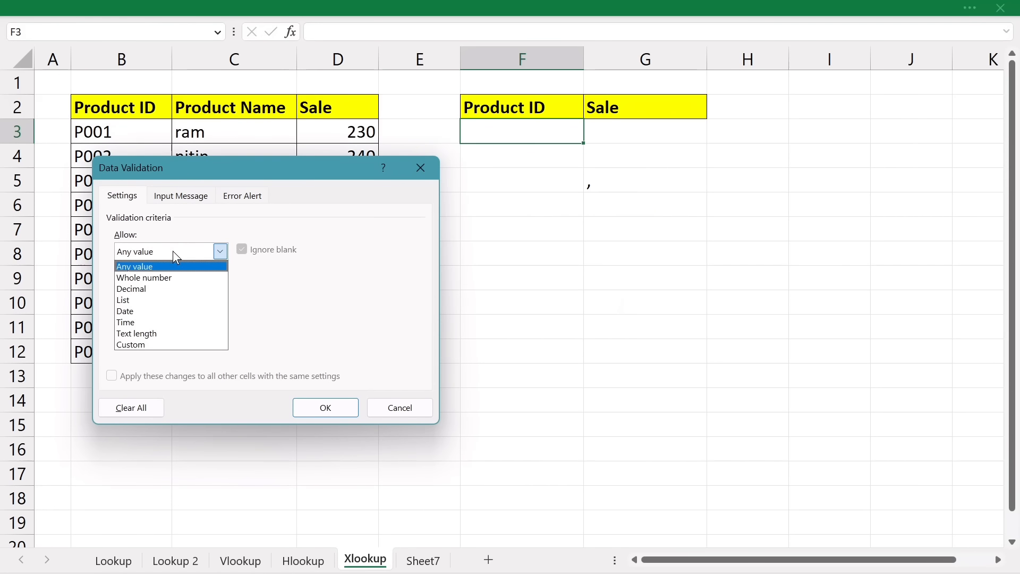
click(137, 301)
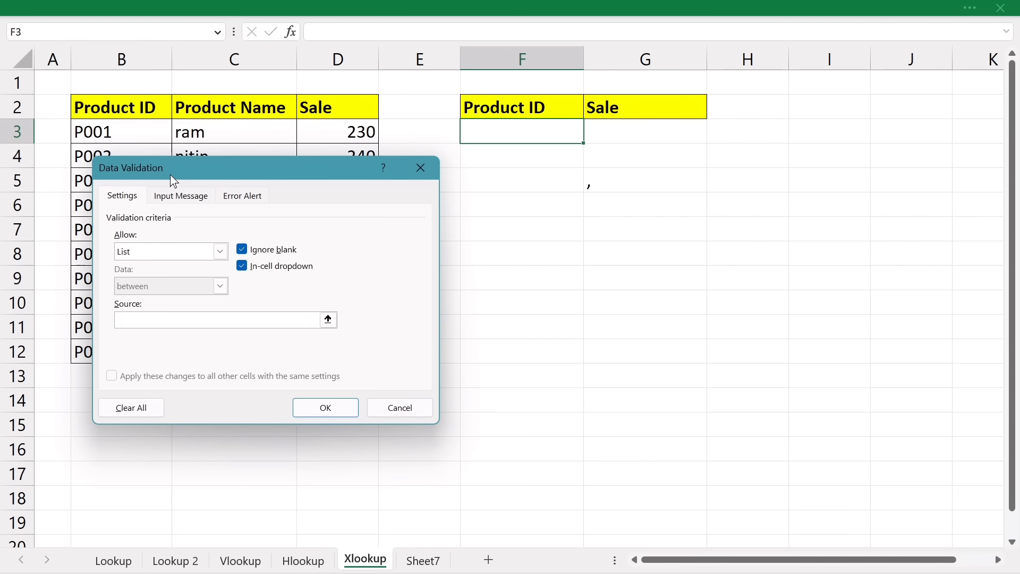
drag(170, 178, 266, 186)
drag(122, 137, 102, 350)
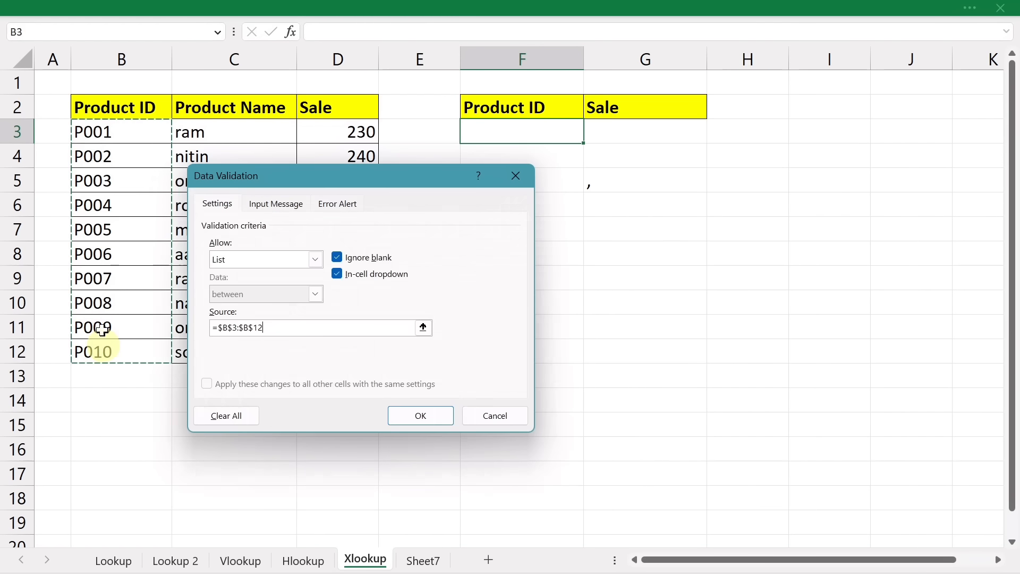
click(414, 416)
Try the dropdown list in F3 with P003, and set the product ID to P008.
click(594, 136)
click(474, 191)
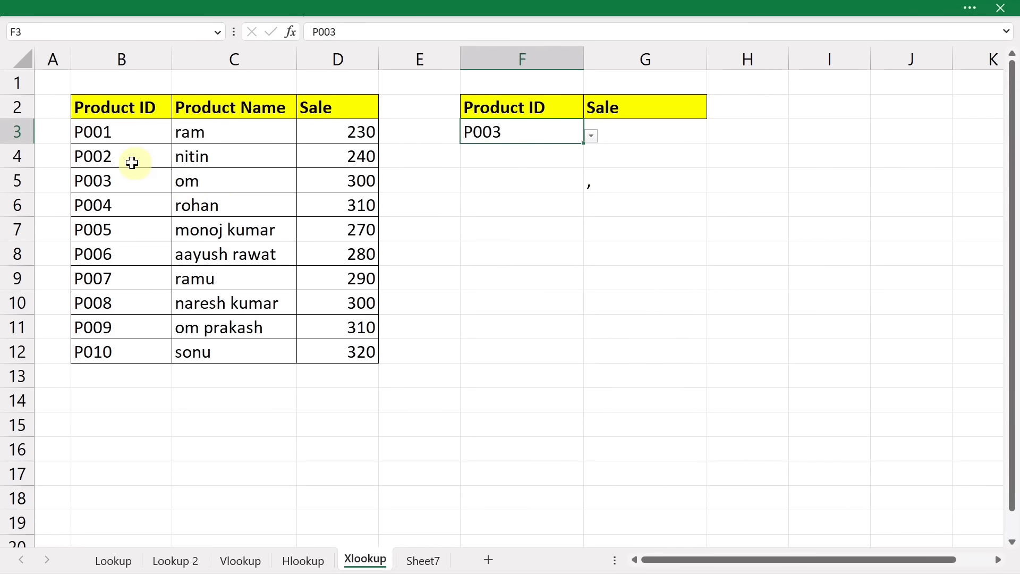
click(590, 136)
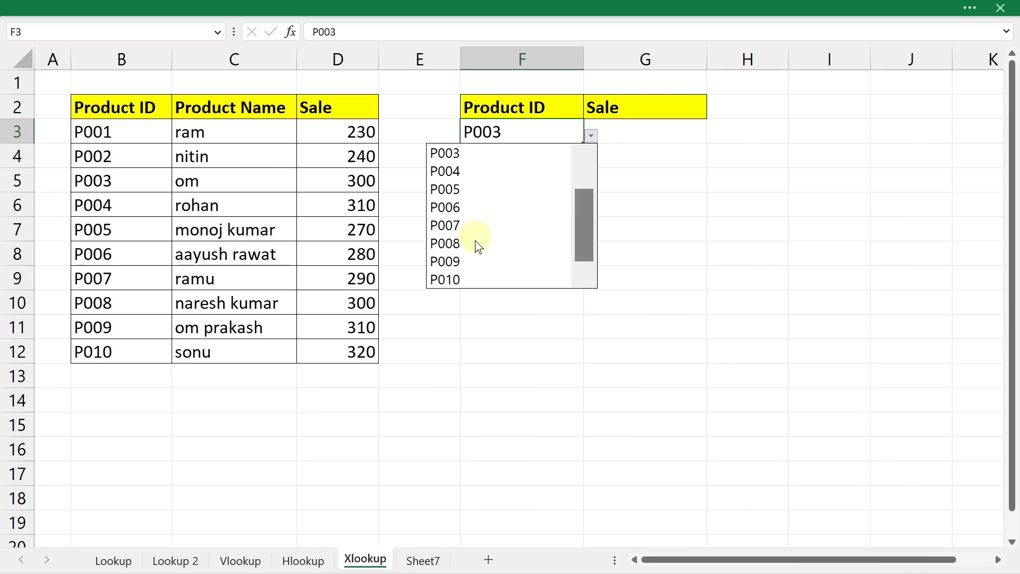
click(476, 244)
Enter =XLOOKUP(F3,B2:B12,D2:D12) in G3 to return the sale for the product ID in F3.
click(648, 133)
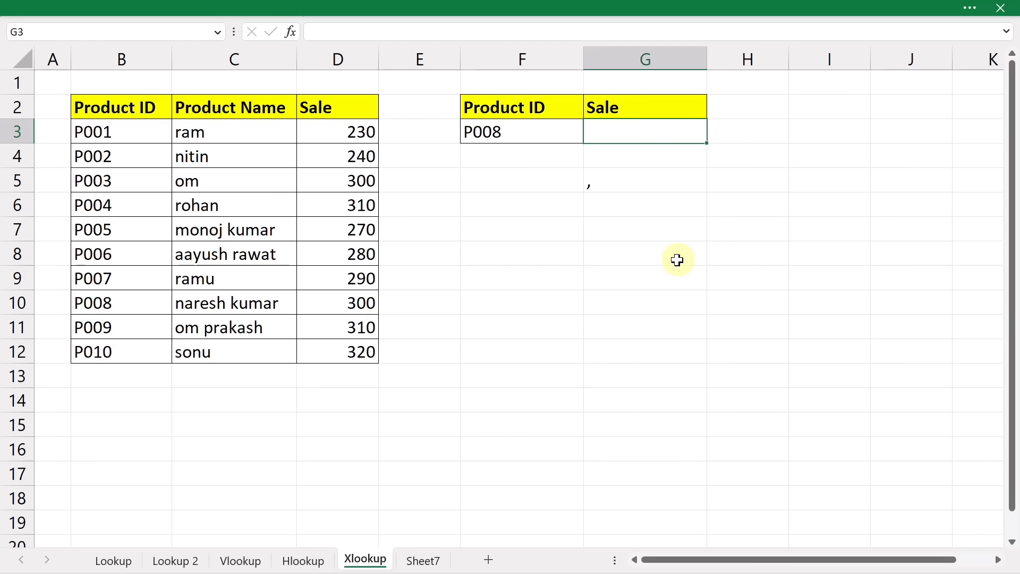
text(=v)
key(BackSpace)
text(xloo)
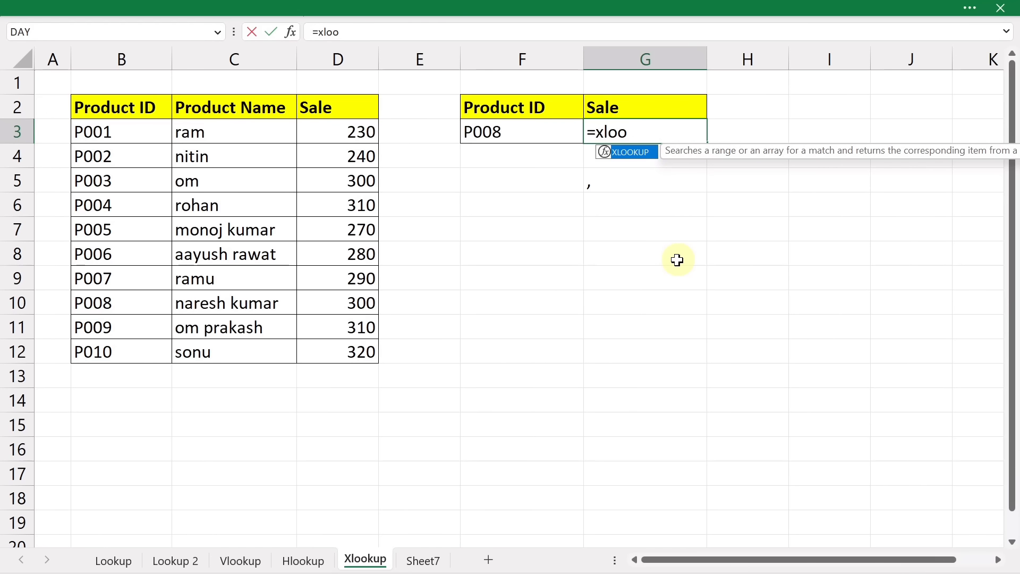
key(Tab)
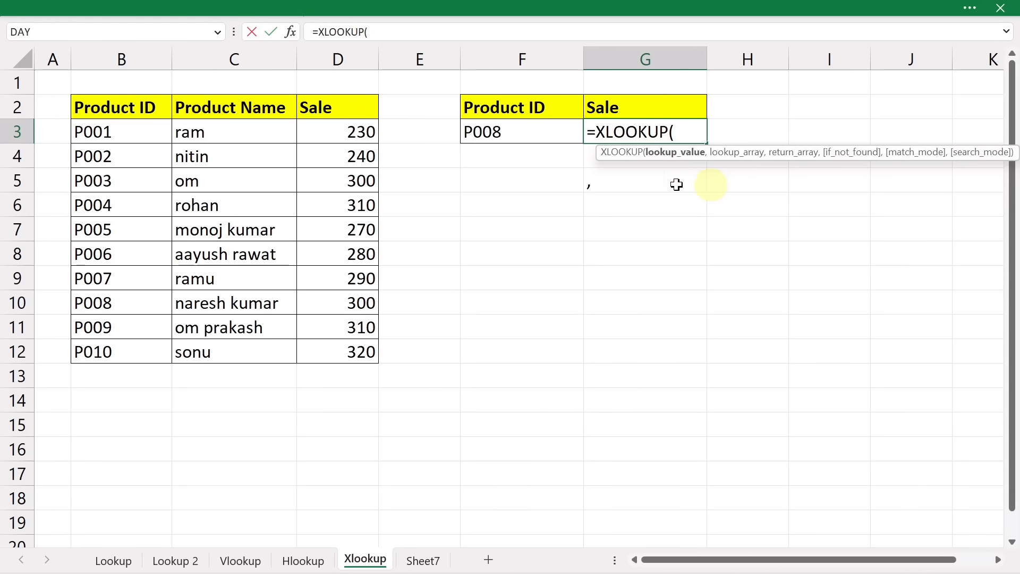
click(519, 137)
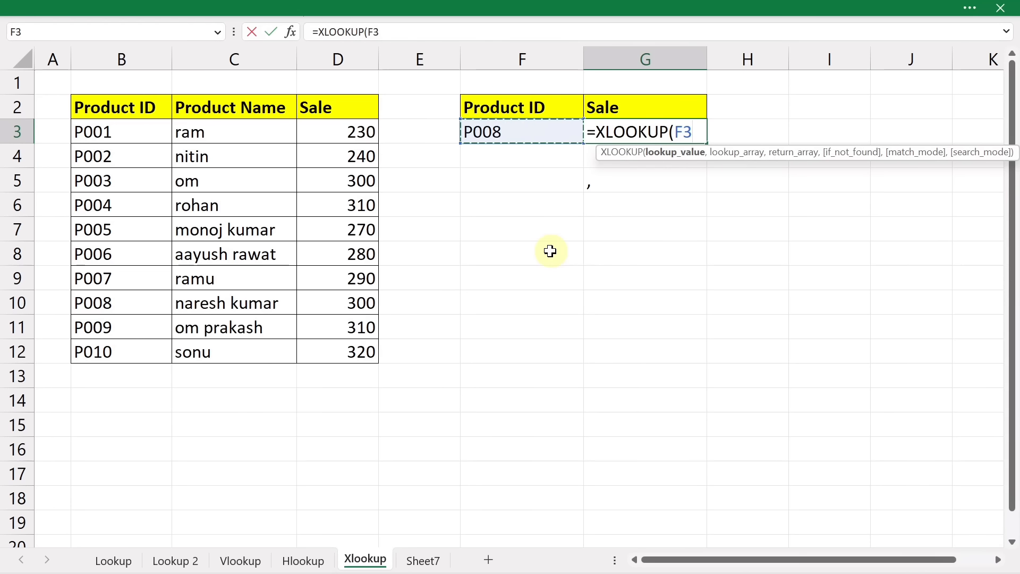
text(,)
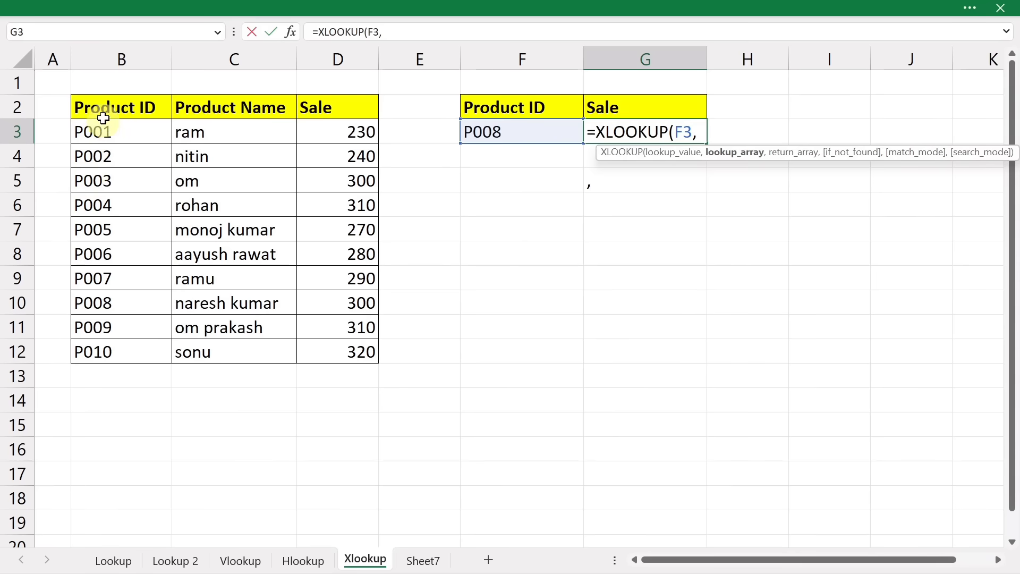
drag(100, 110, 110, 350)
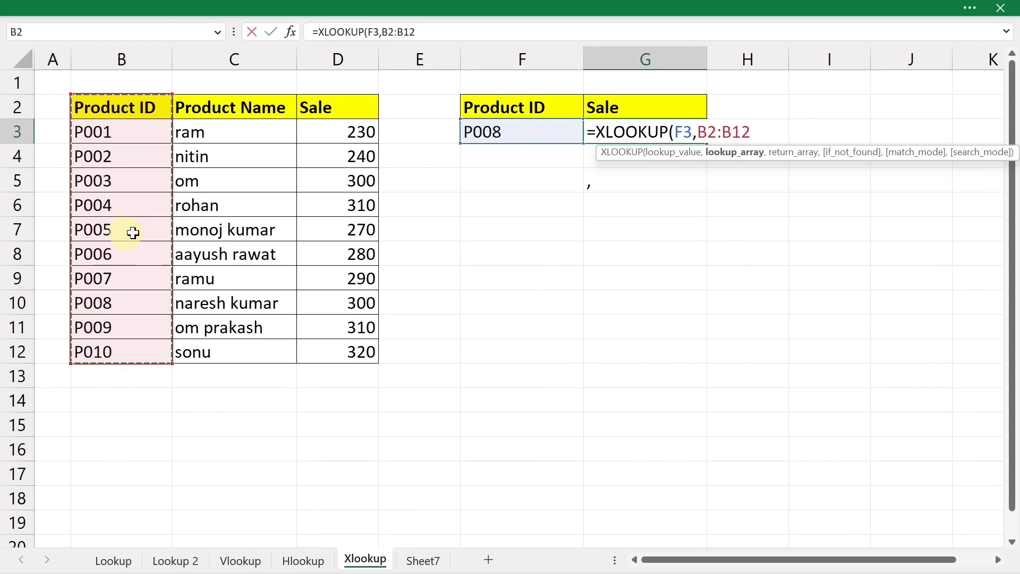
text(,)
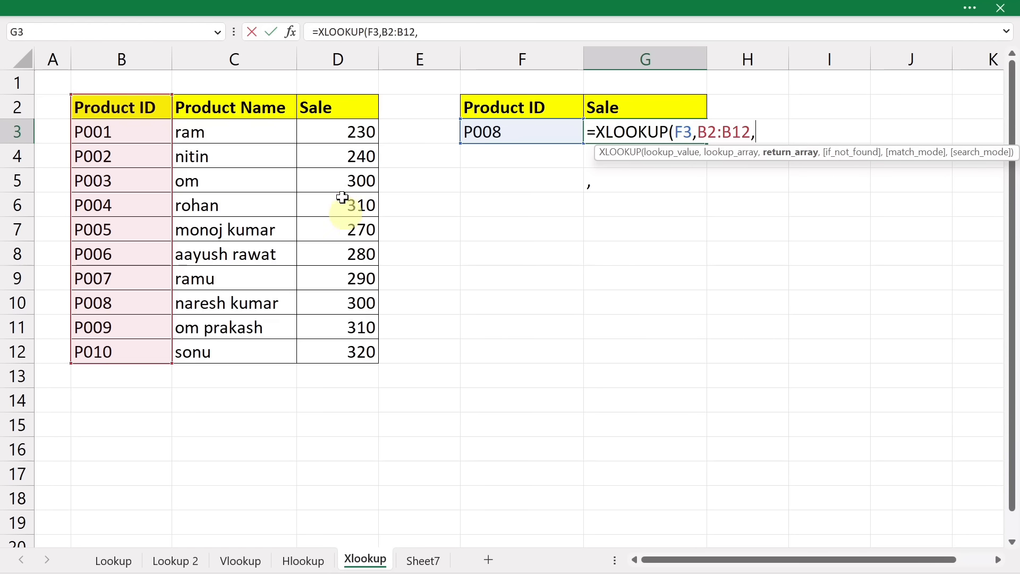
drag(331, 106, 341, 361)
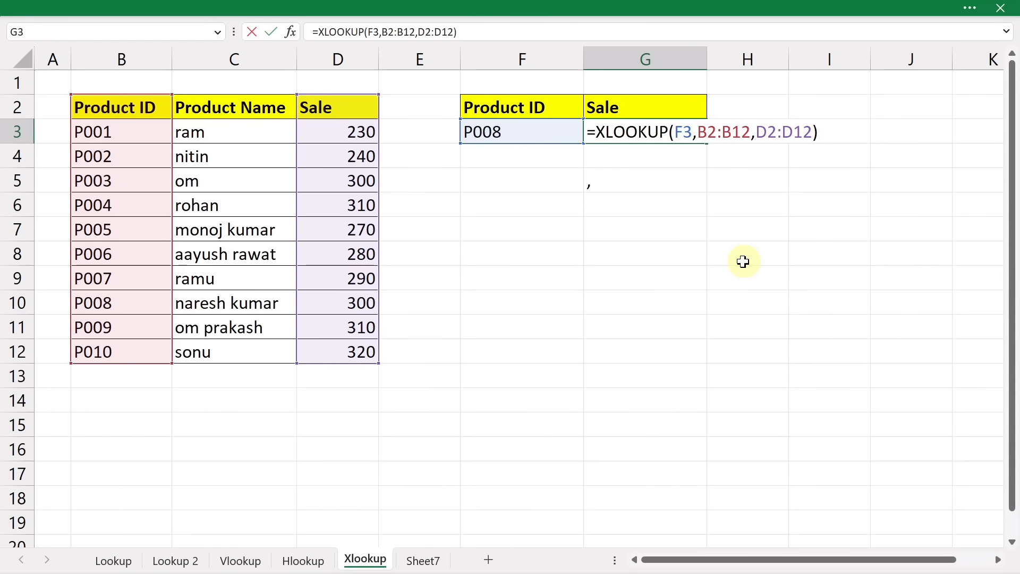
key(Return)
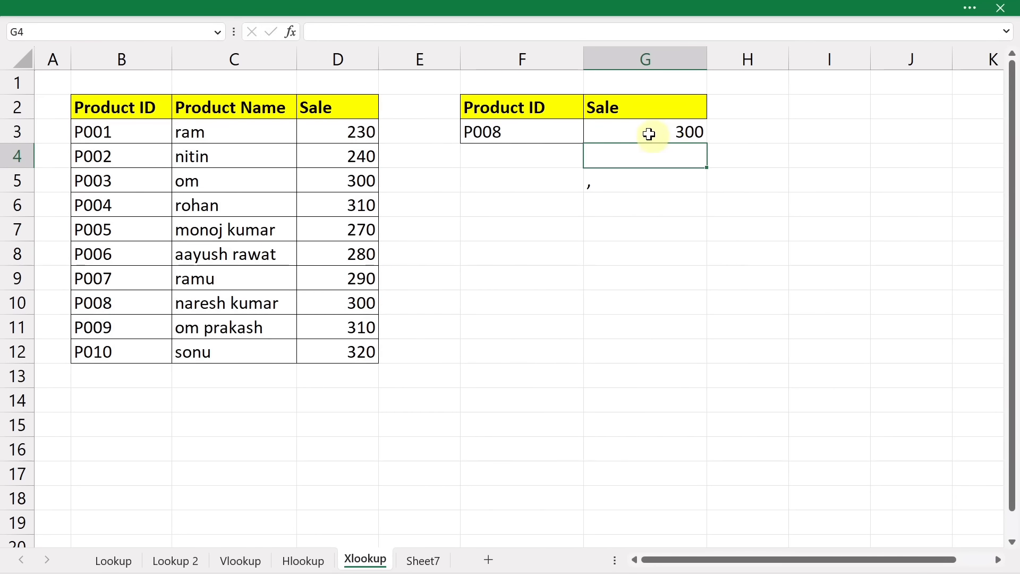
Compare the sale returned in G3 with the sale in the P008 row of the product table.
drag(136, 133, 124, 307)
click(124, 306)
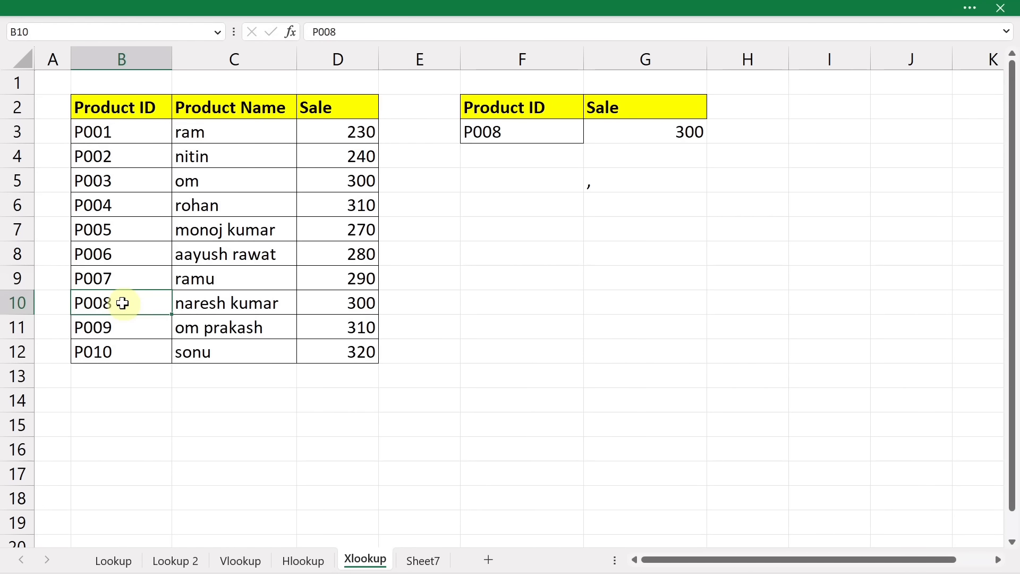
click(334, 303)
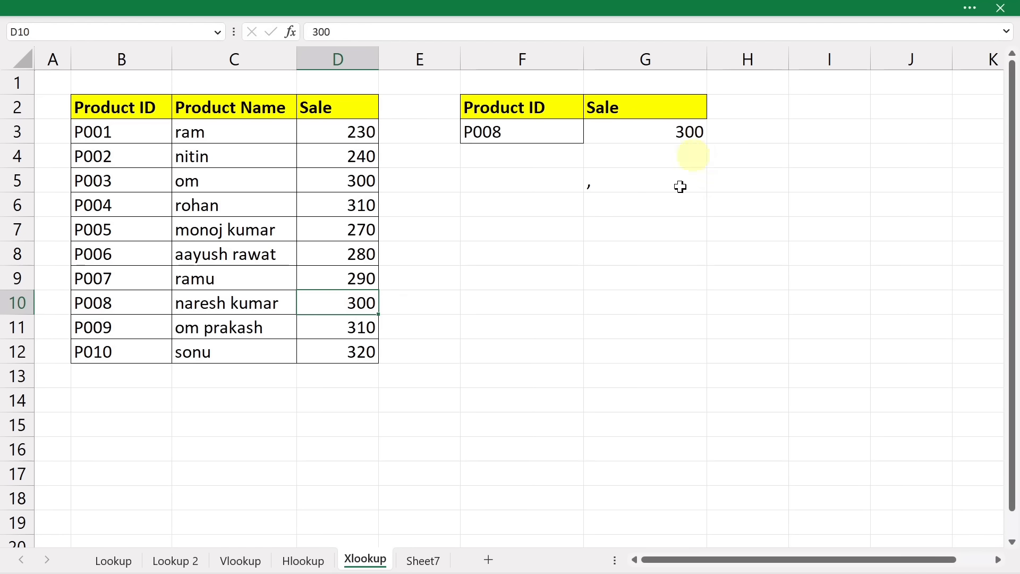
Set the product ID in F3 to P005 and compare the sale in G3 with the P005 row of the table.
double_click(525, 132)
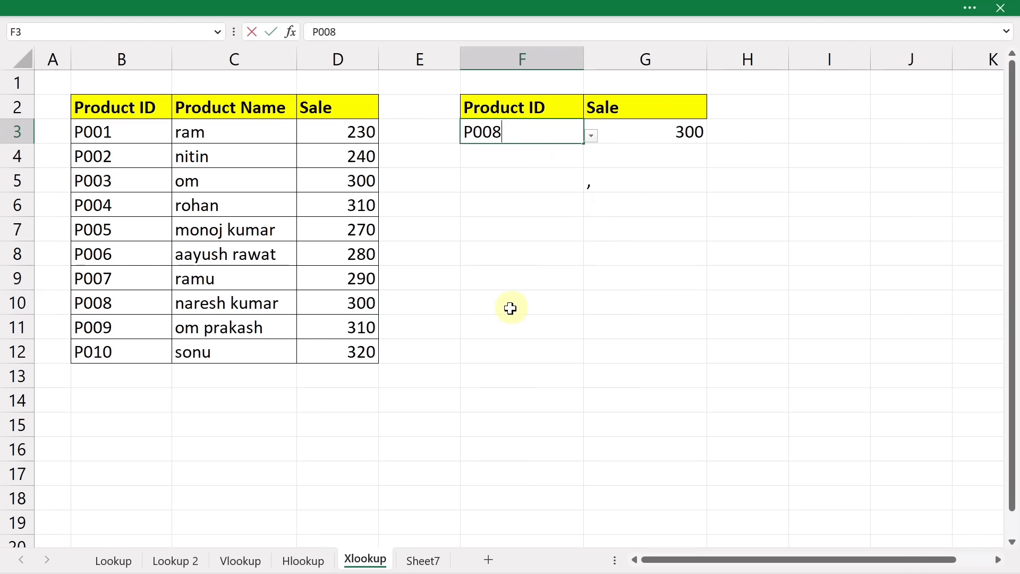
click(510, 308)
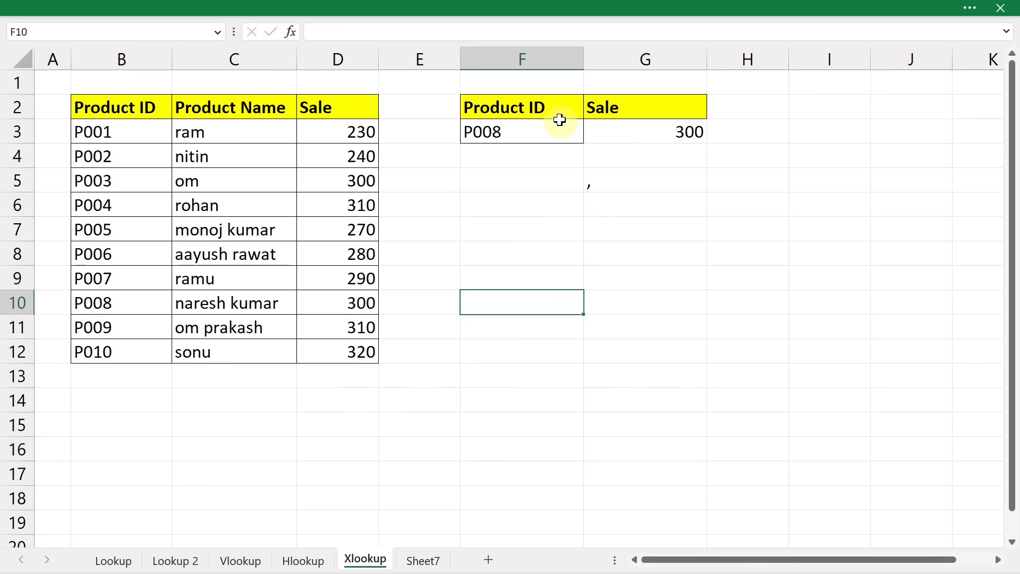
click(560, 115)
click(564, 133)
click(589, 135)
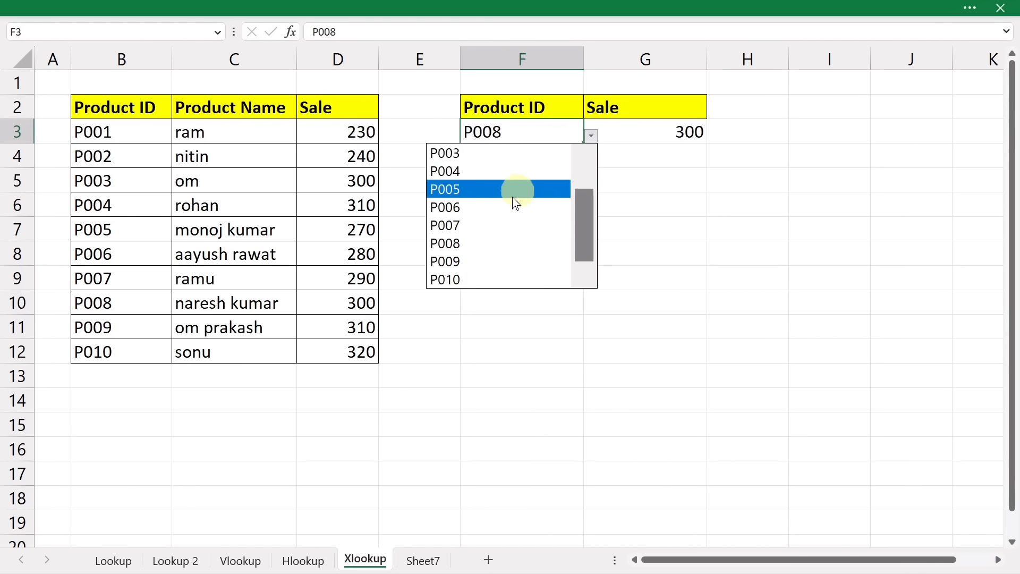
click(493, 191)
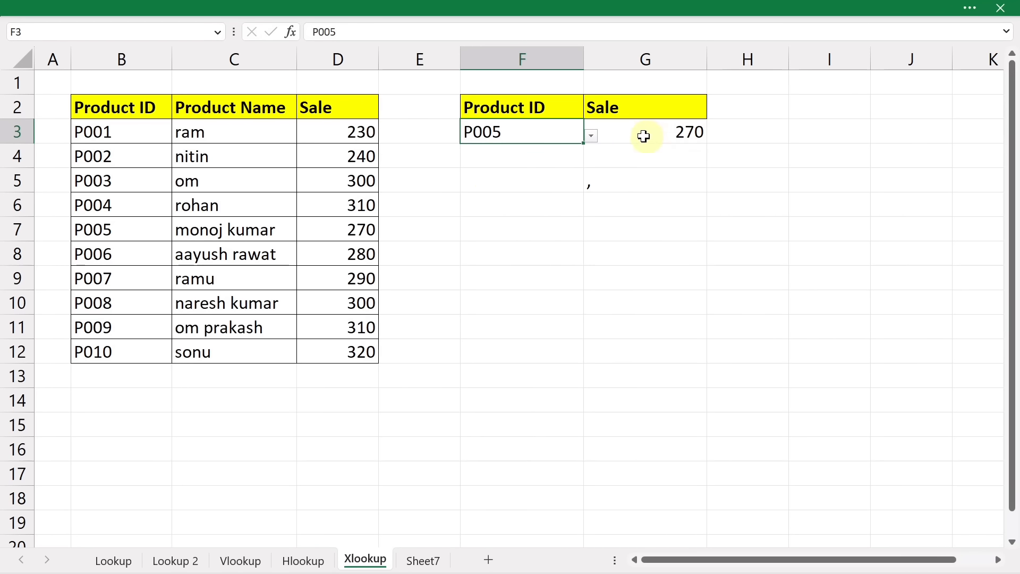
drag(121, 227, 359, 235)
click(359, 235)
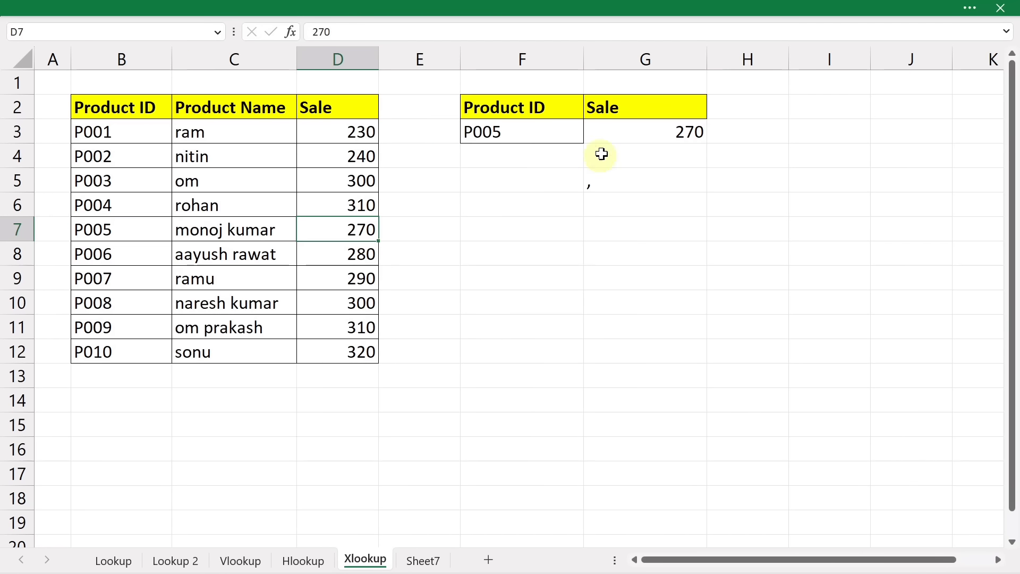
Add "Not Found" as the if_not_found argument of the XLOOKUP formula in G3.
double_click(644, 131)
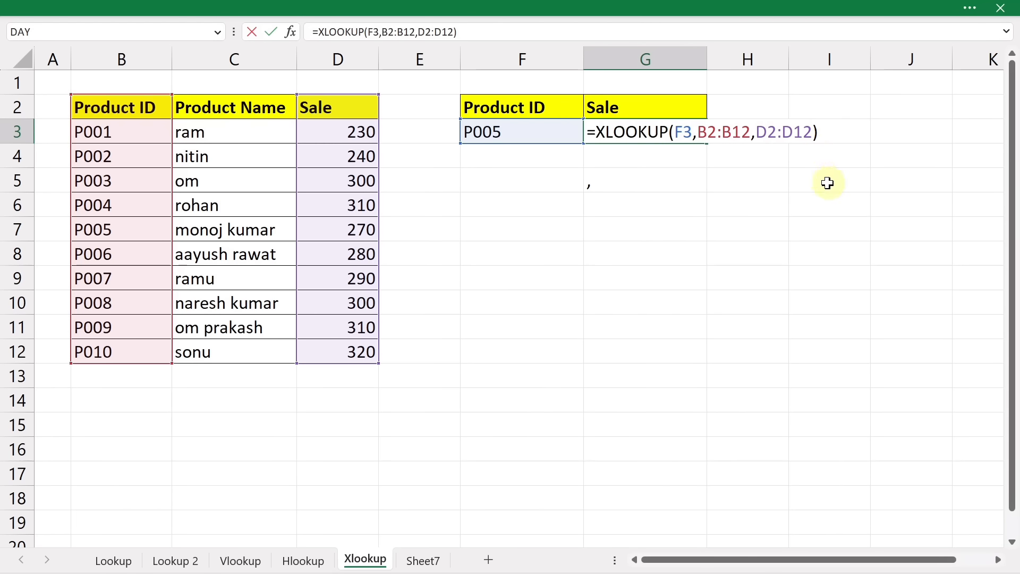
key(BackSpace)
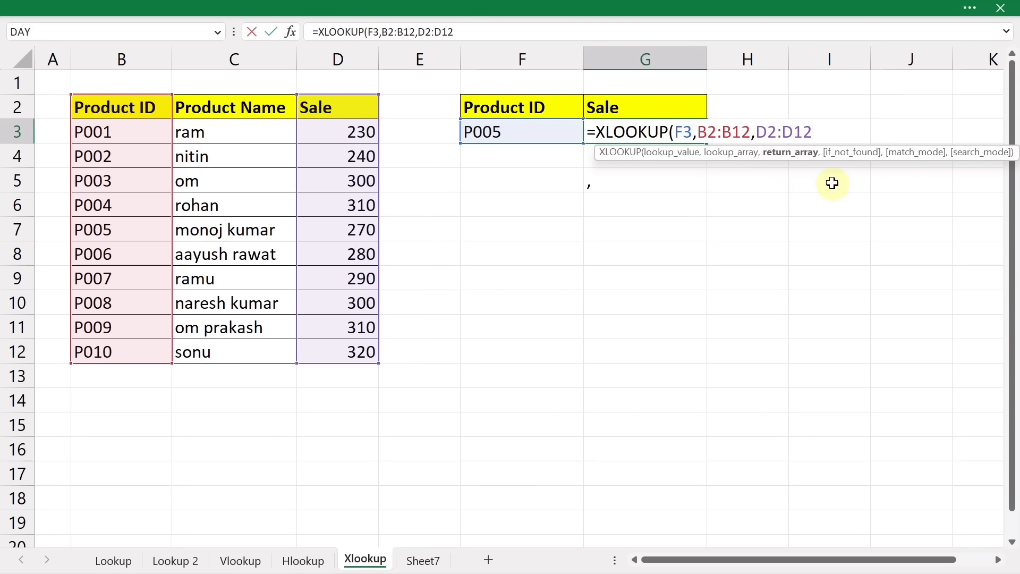
text(,)
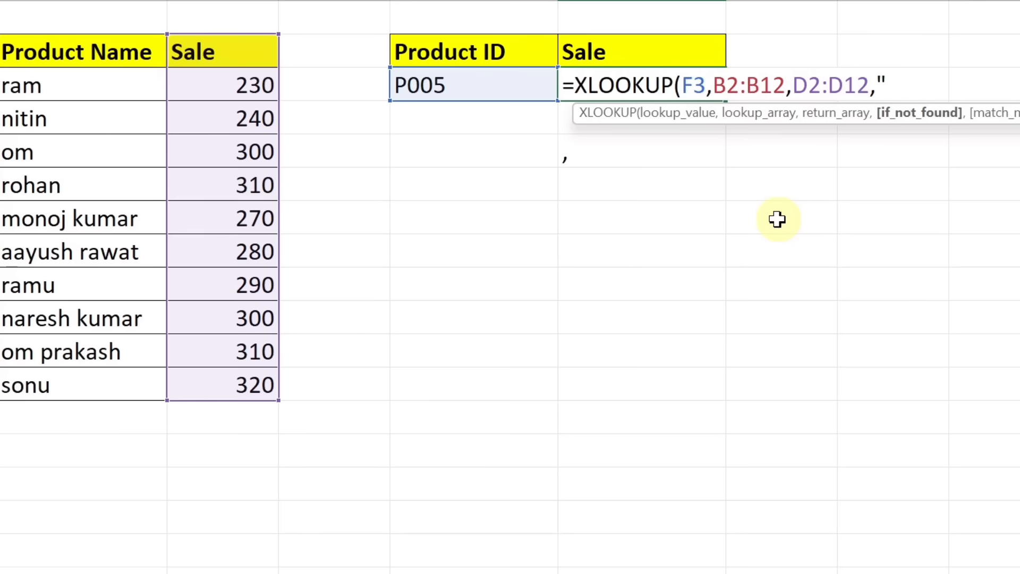
text(Not Found)
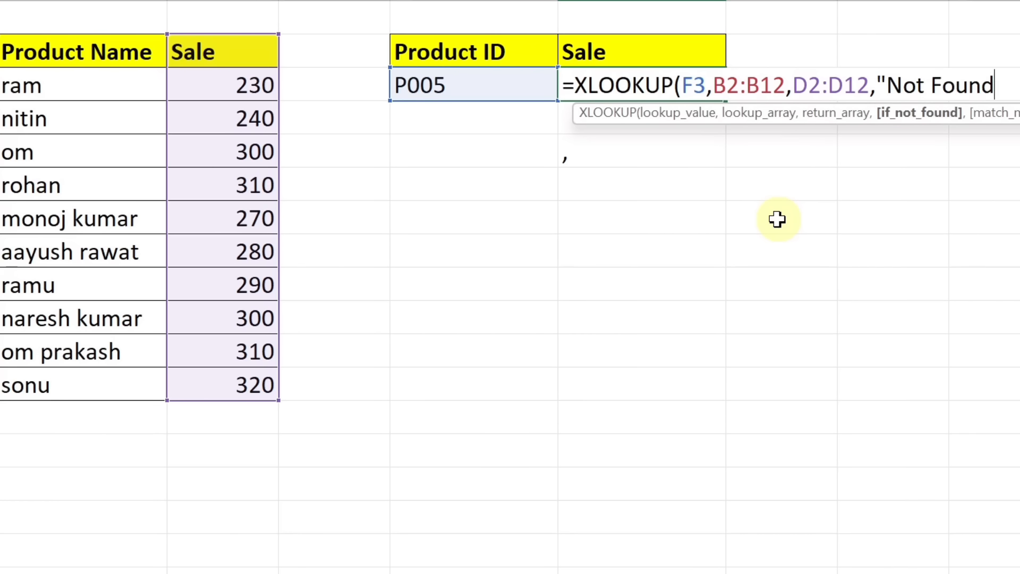
text(")
text())
key(Return)
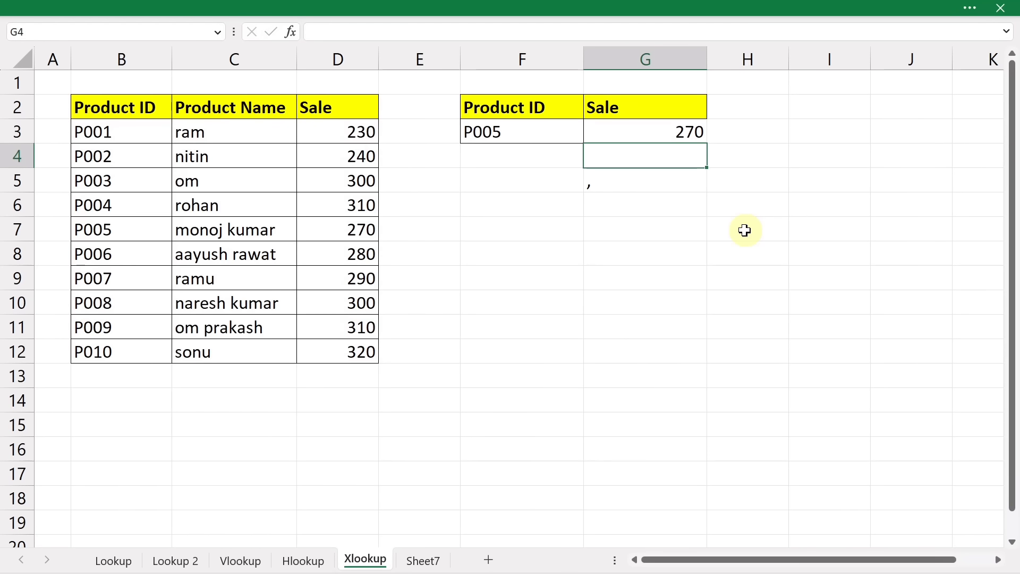
Clear the product ID P005 from B7 to test the formula's if_not_found argument.
click(498, 132)
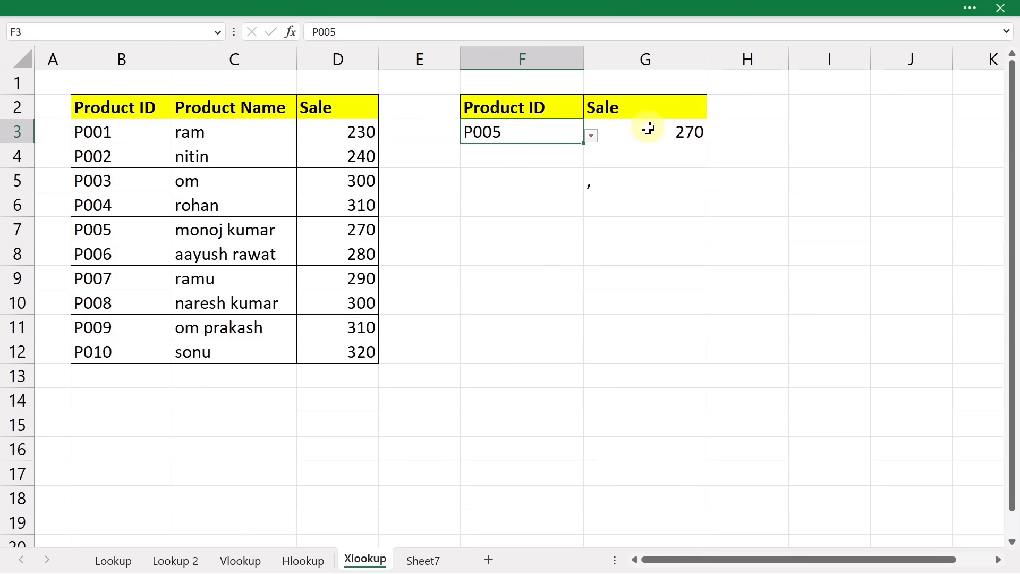
click(139, 232)
key(Delete)
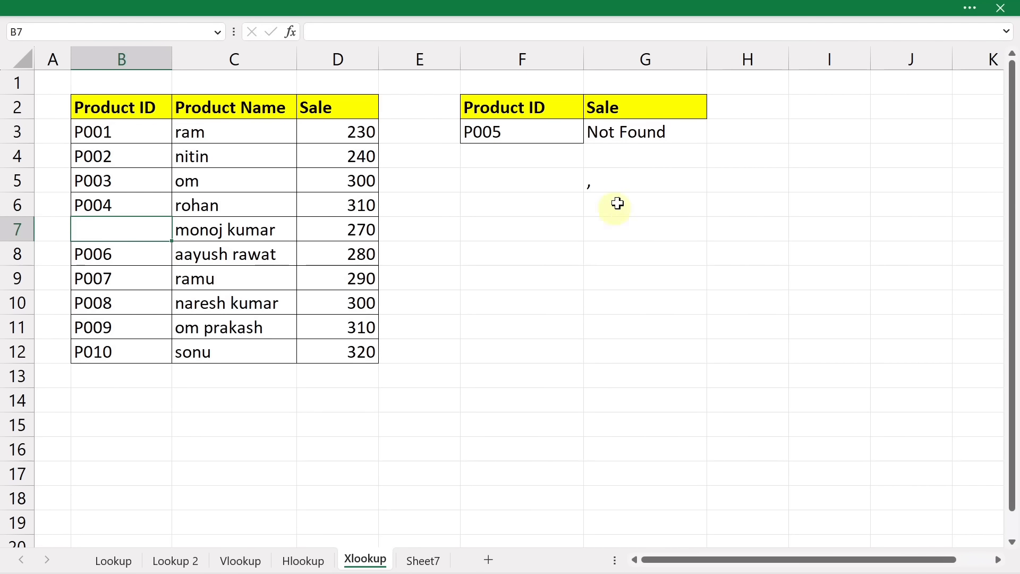
Review the match_mode options and add 0 - Exact match as the match mode of the XLOOKUP formula in G3.
double_click(589, 136)
click(919, 132)
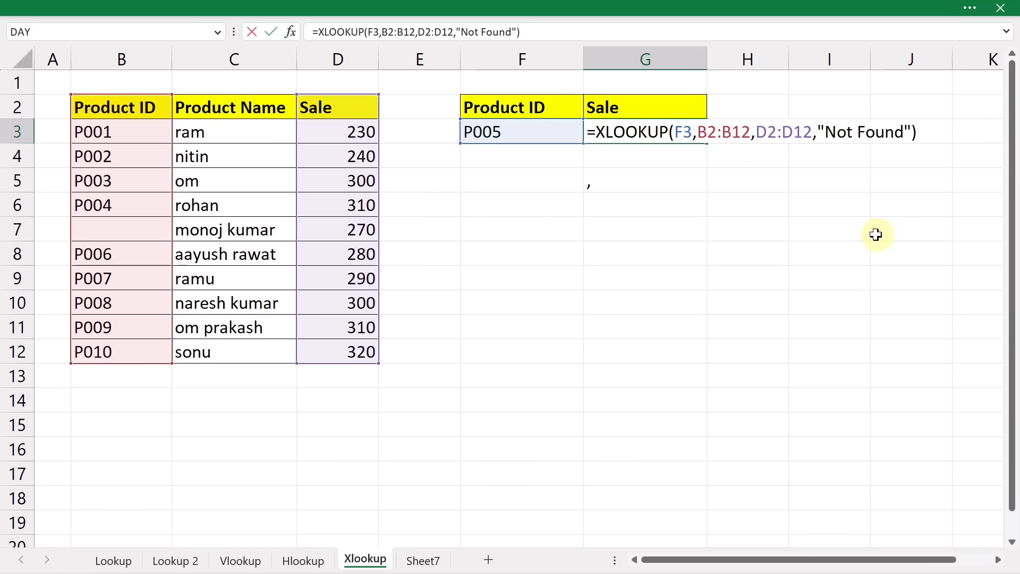
key(BackSpace)
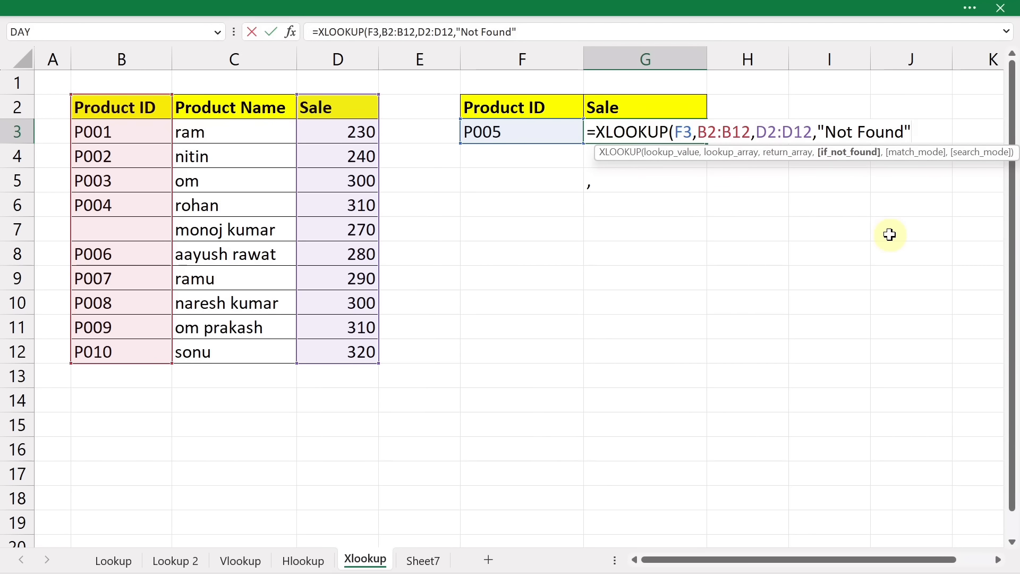
text(,)
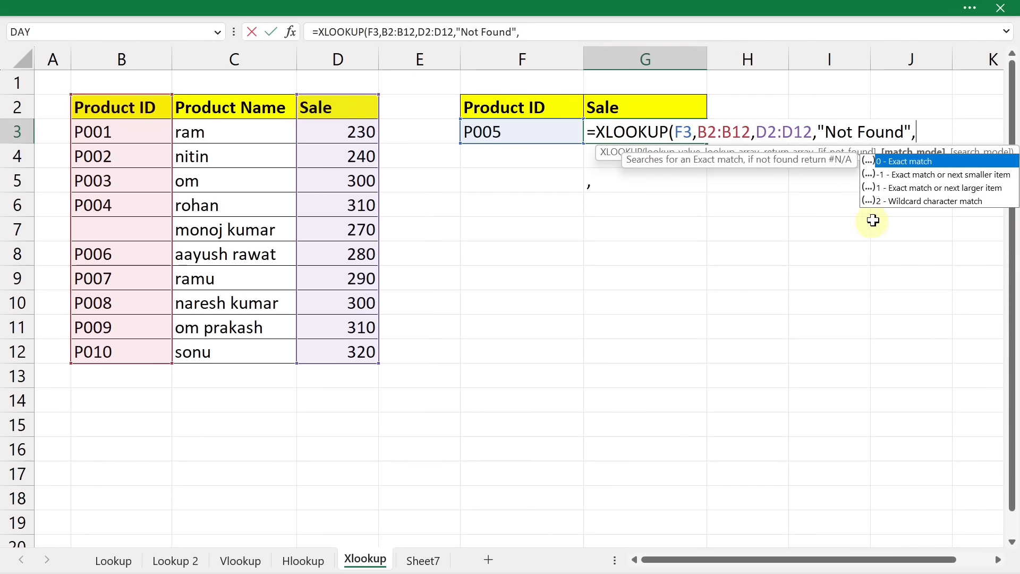
key(Down)
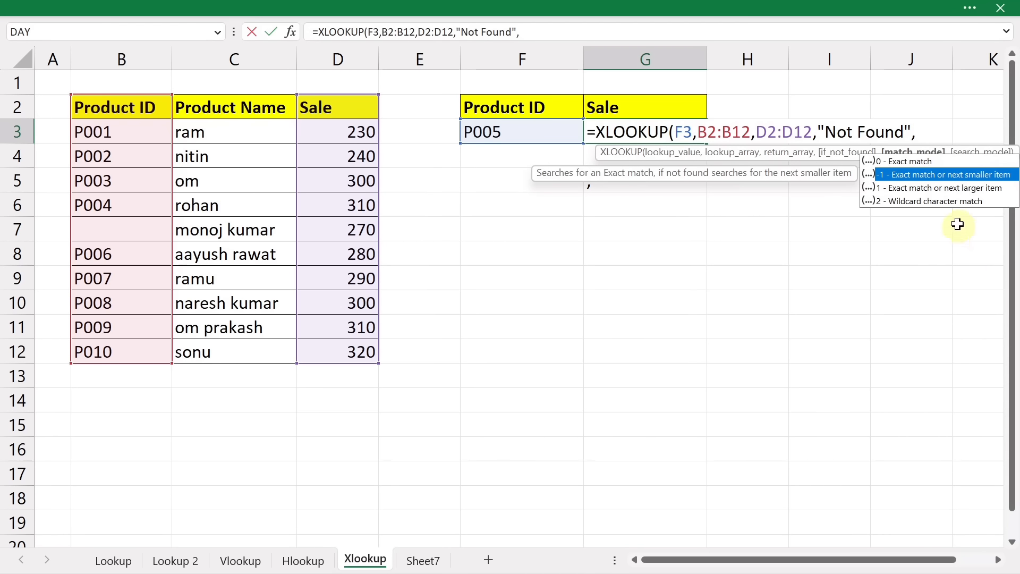
key(Down)
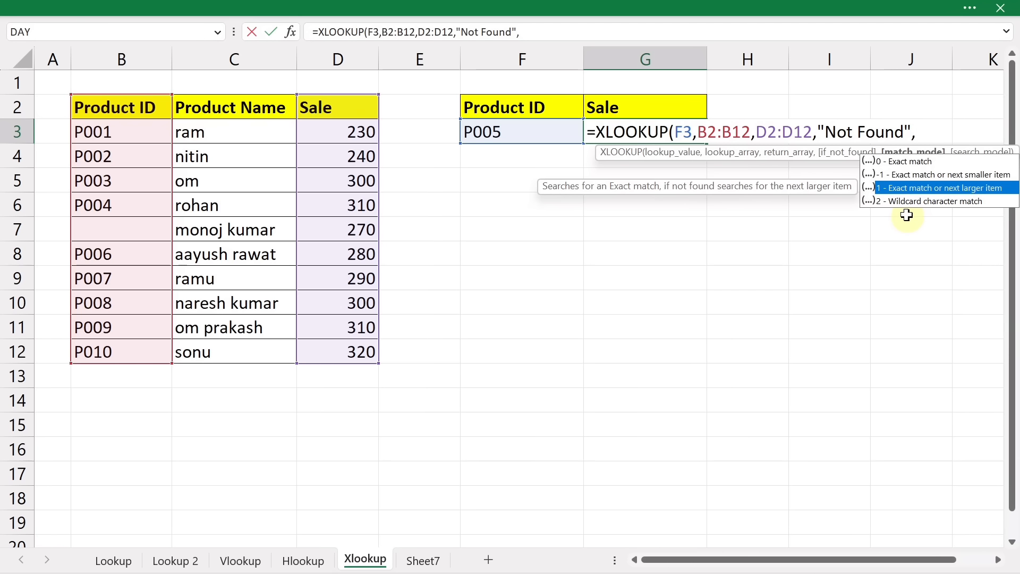
key(Down)
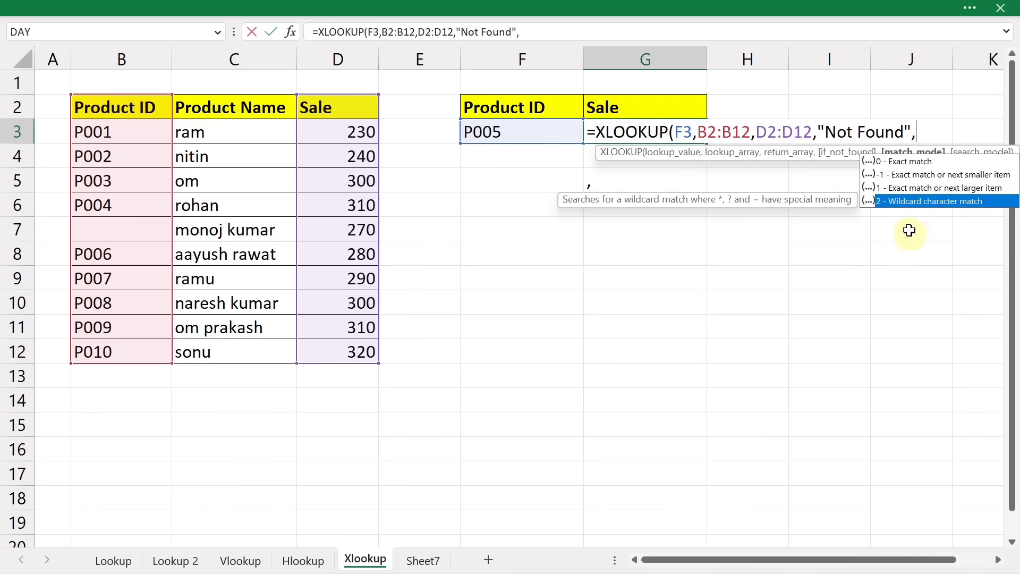
key(Up)
key(Up)
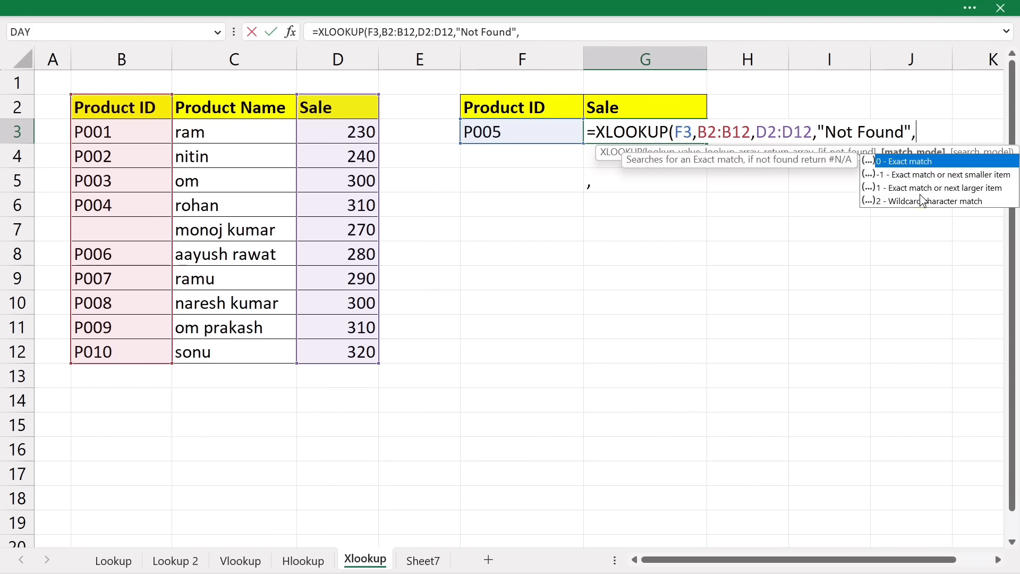
key(Tab)
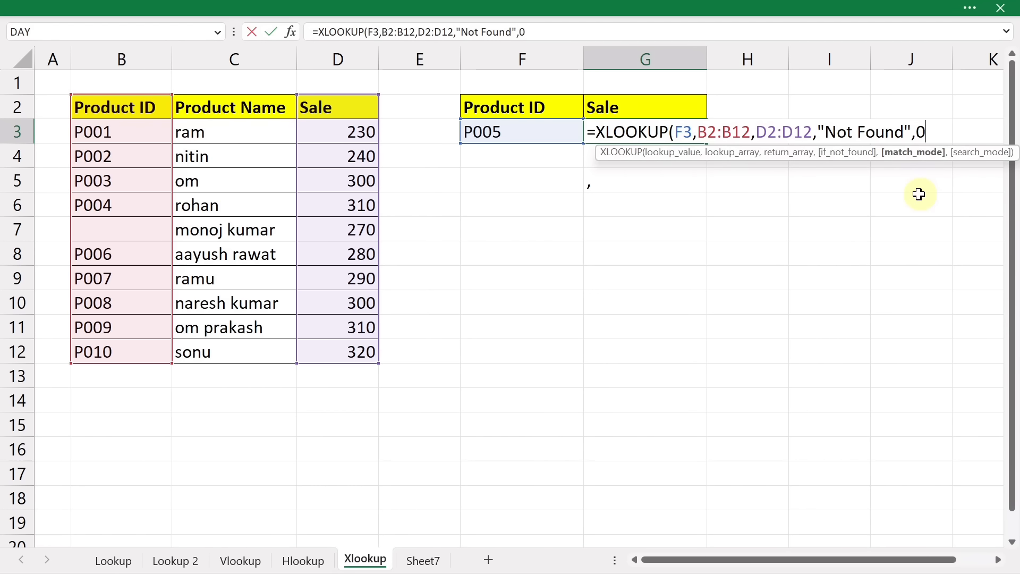
text())
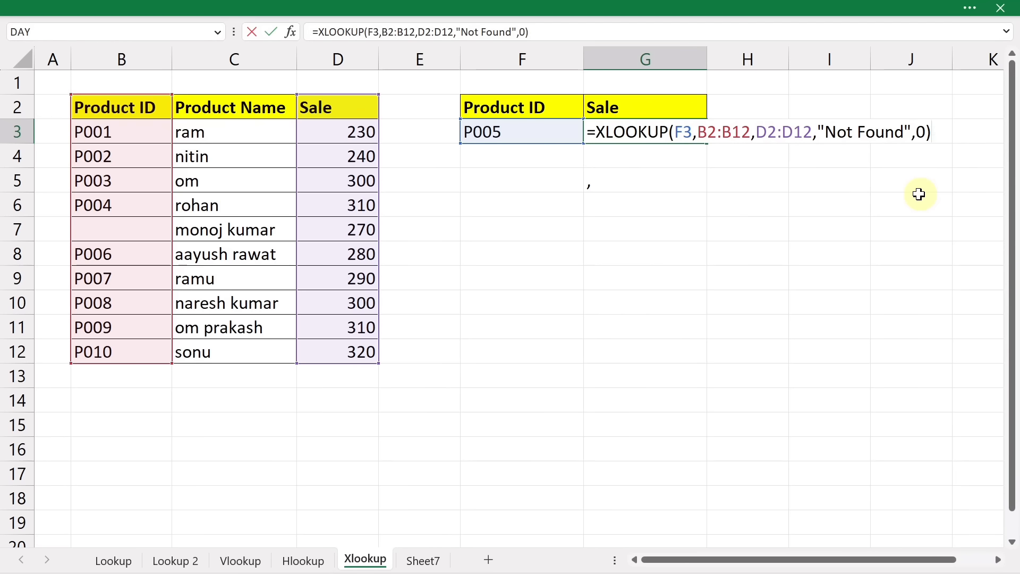
key(Return)
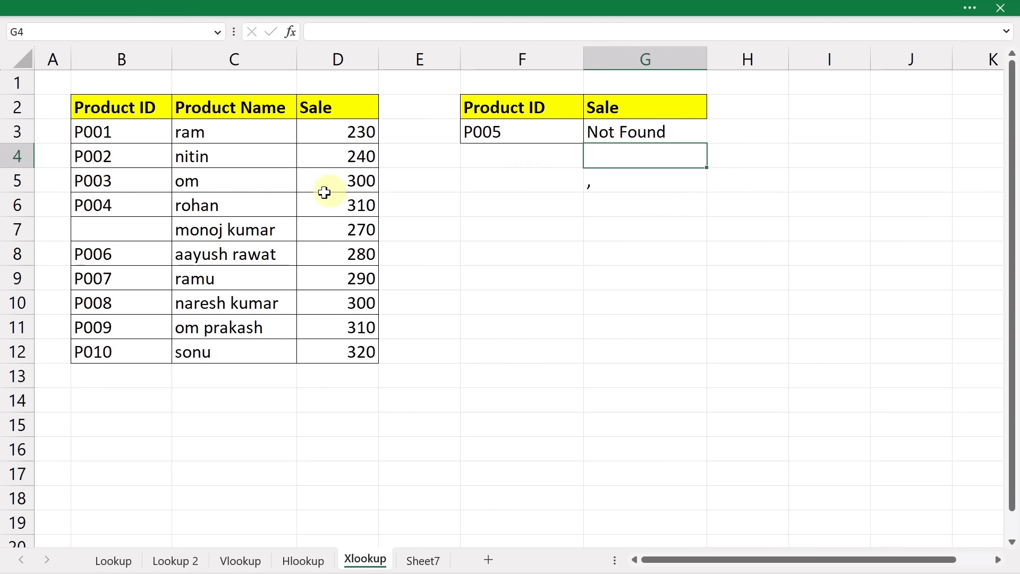
Re-enter the product ID P005 in the empty cell B7.
click(141, 229)
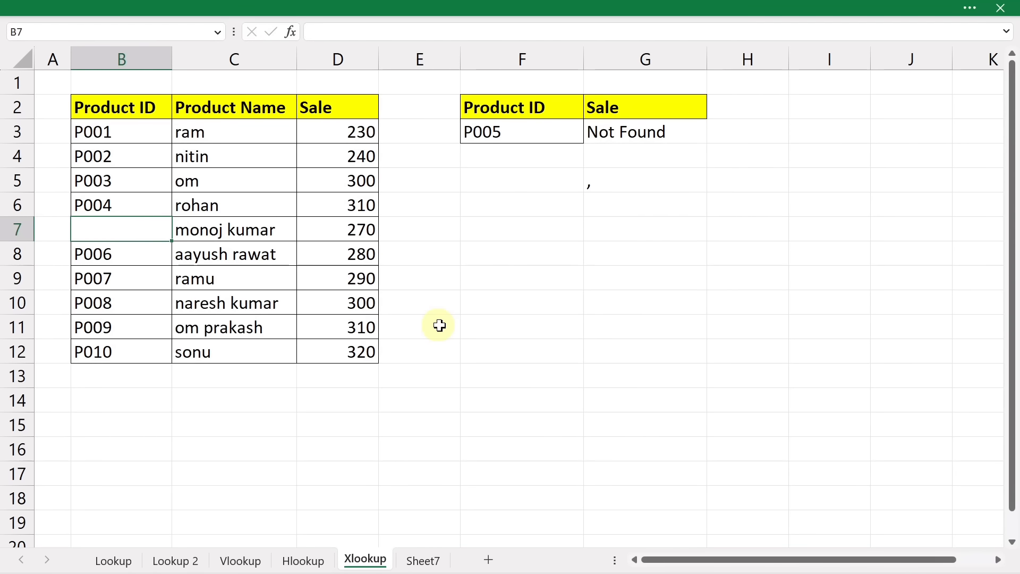
text(P005)
key(Return)
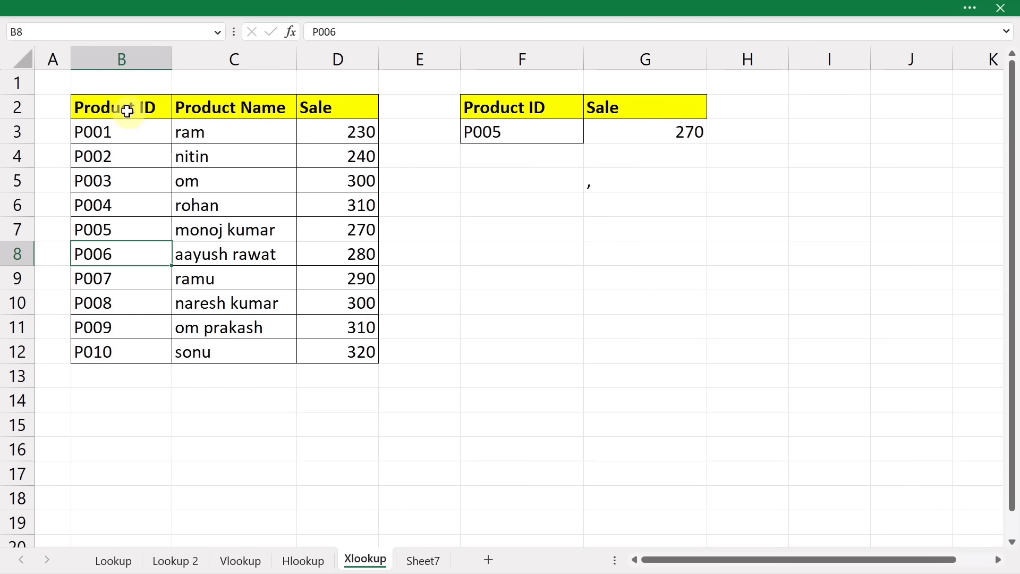
Copy the Product ID, Product Name and Sale headers from B2:D2 to F5:H5.
drag(119, 107, 319, 107)
key(ctrl+c)
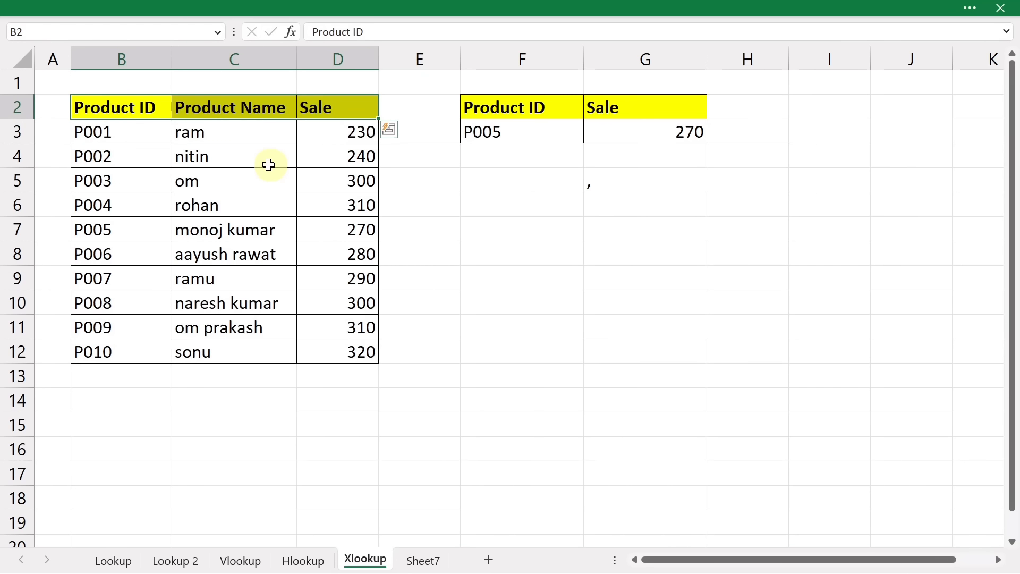
click(518, 189)
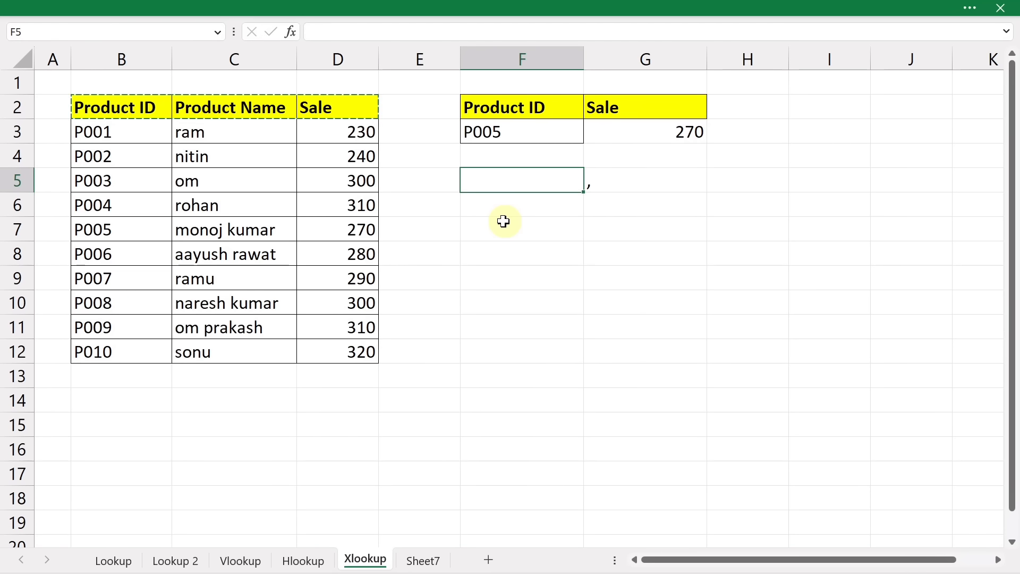
key(ctrl+v)
click(502, 208)
click(639, 214)
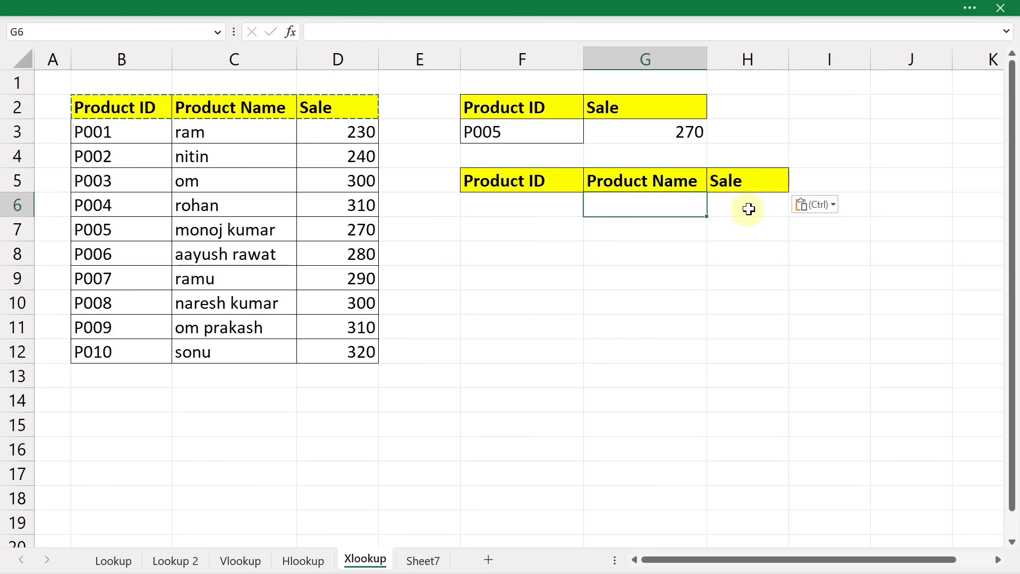
click(739, 208)
click(623, 209)
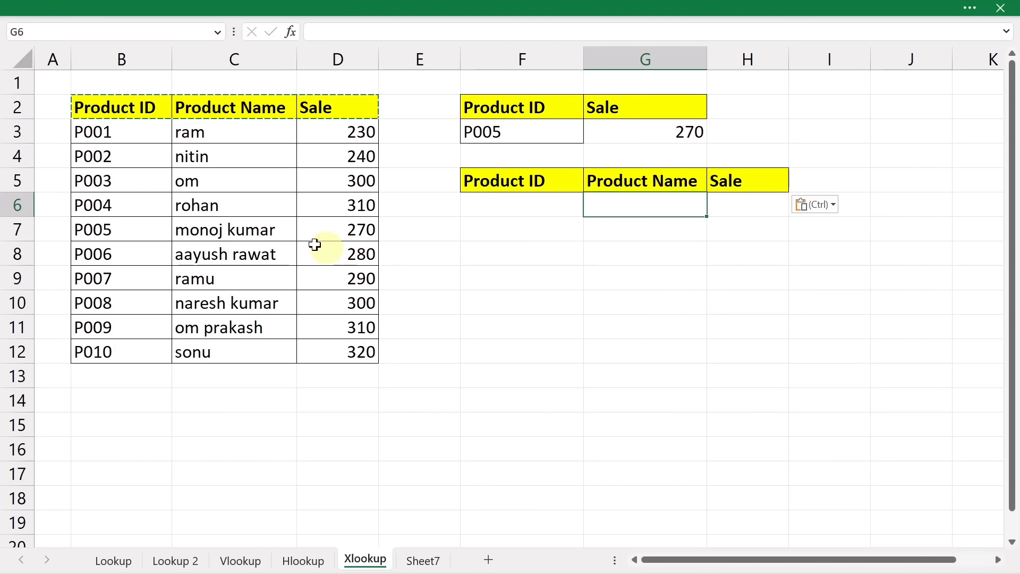
Copy the product ID cell F3 into F6 under the new Product ID header.
click(103, 222)
click(511, 132)
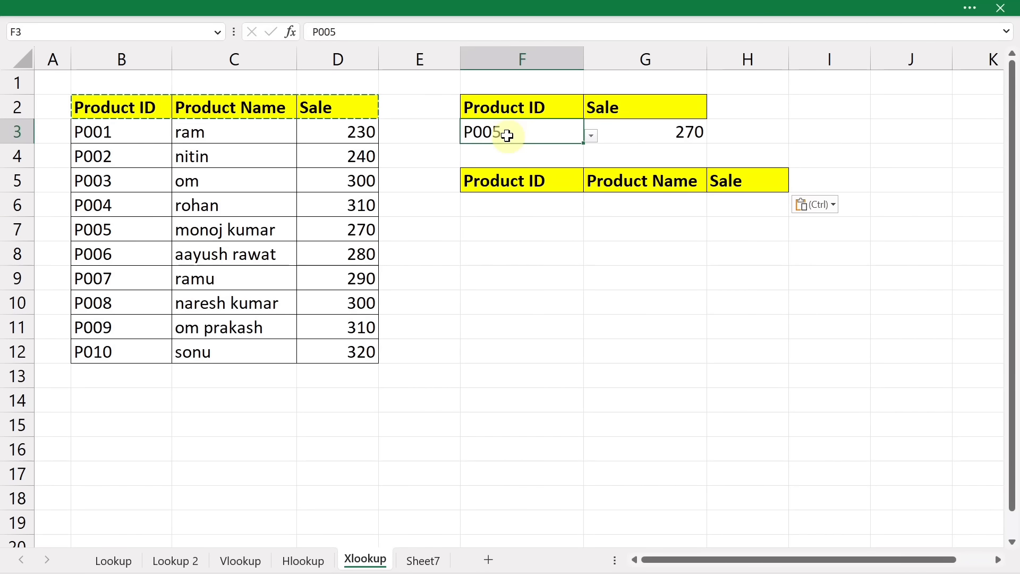
key(ctrl+c)
click(506, 211)
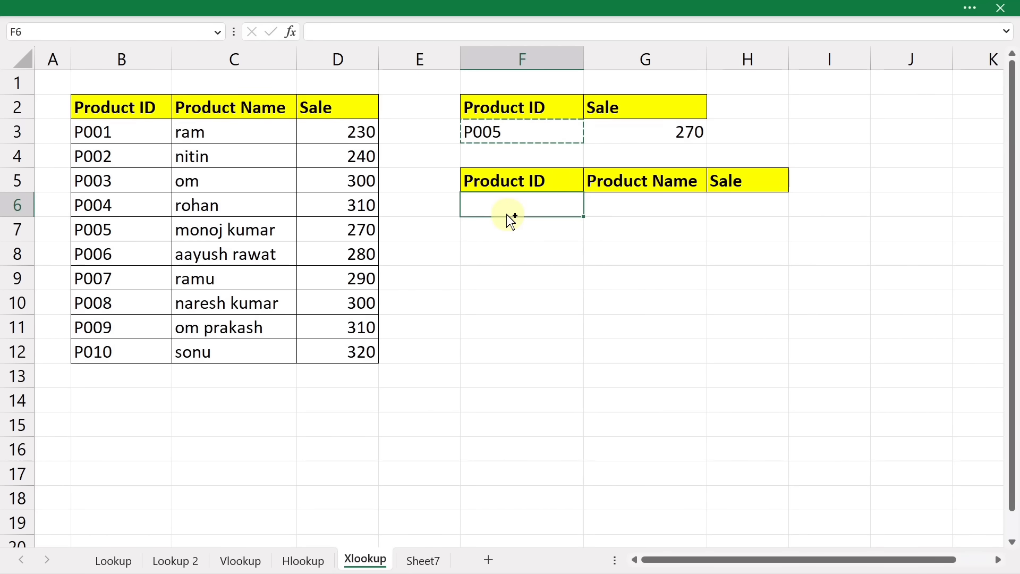
key(ctrl+v)
Start an XLOOKUP formula in G6 with the absolute reference $F$6 as the lookup value.
click(643, 205)
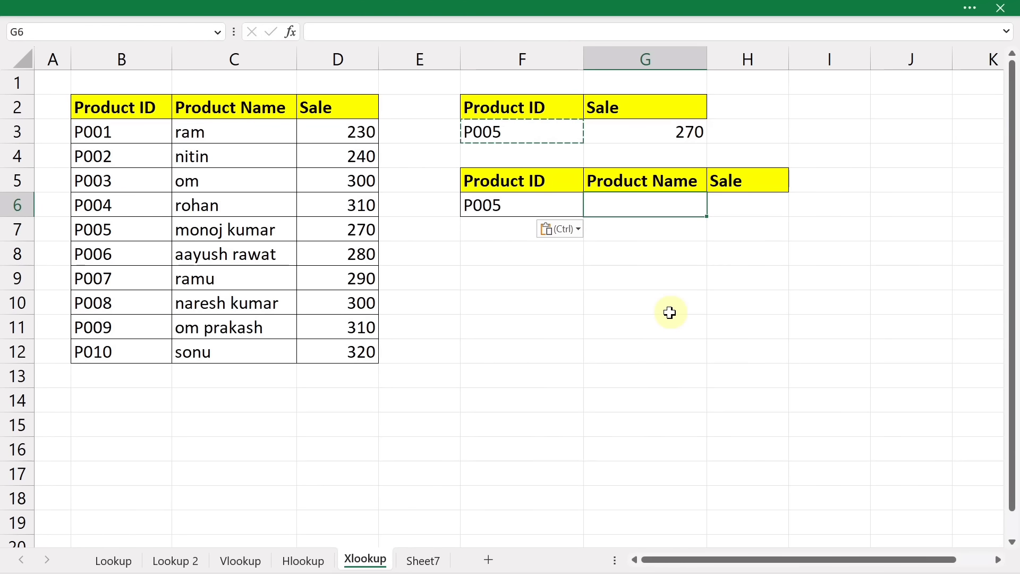
text(=xloo)
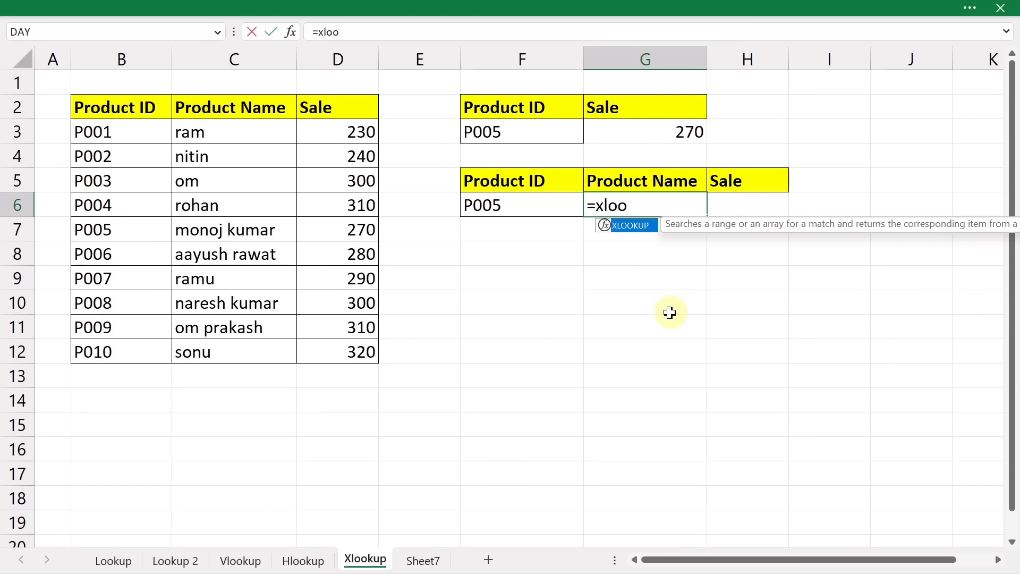
key(Tab)
click(490, 207)
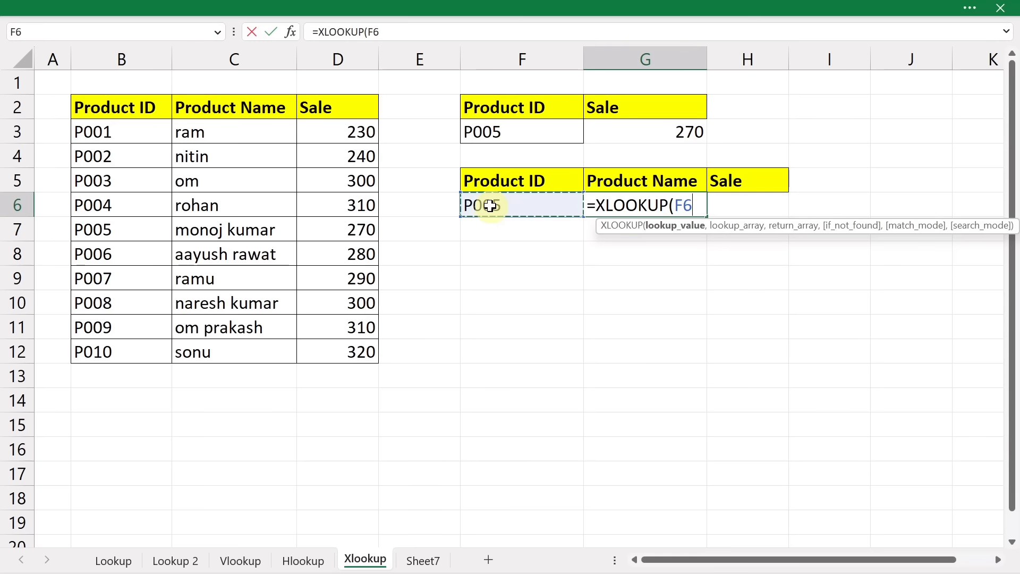
key(F4)
text(,)
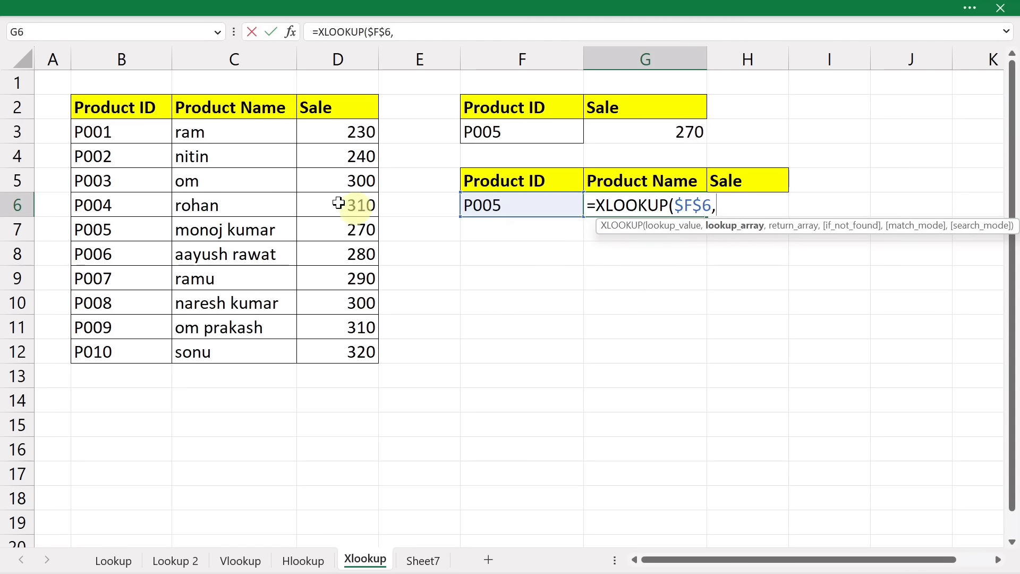
Complete the G6 formula with B2:B12 as the lookup array and C2:C12 as the return array.
drag(110, 109, 105, 352)
text(,)
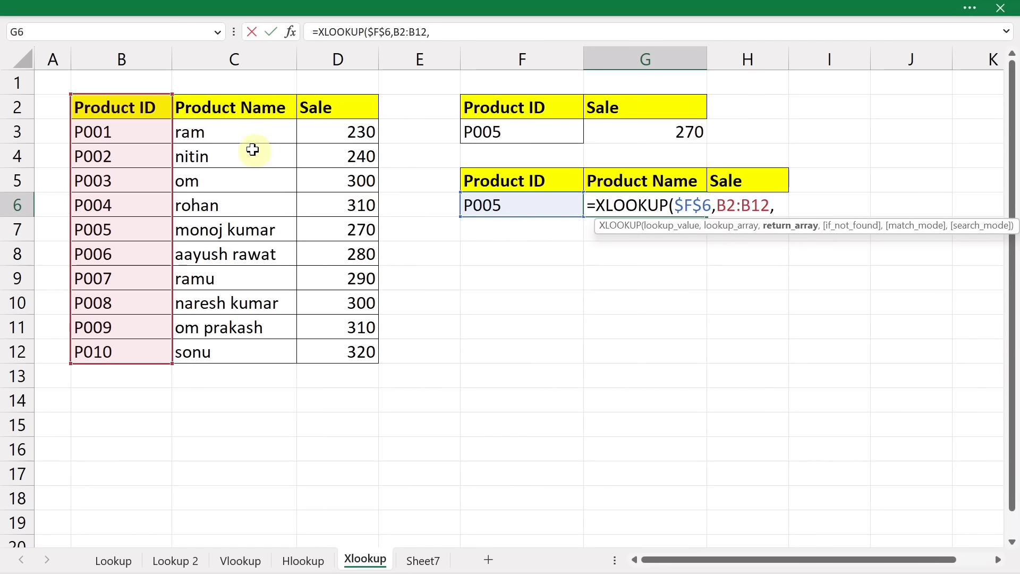
drag(239, 108, 269, 345)
text())
Make the lookup array in the G6 formula absolute as $B$2:$B$12 and enter the formula.
click(736, 205)
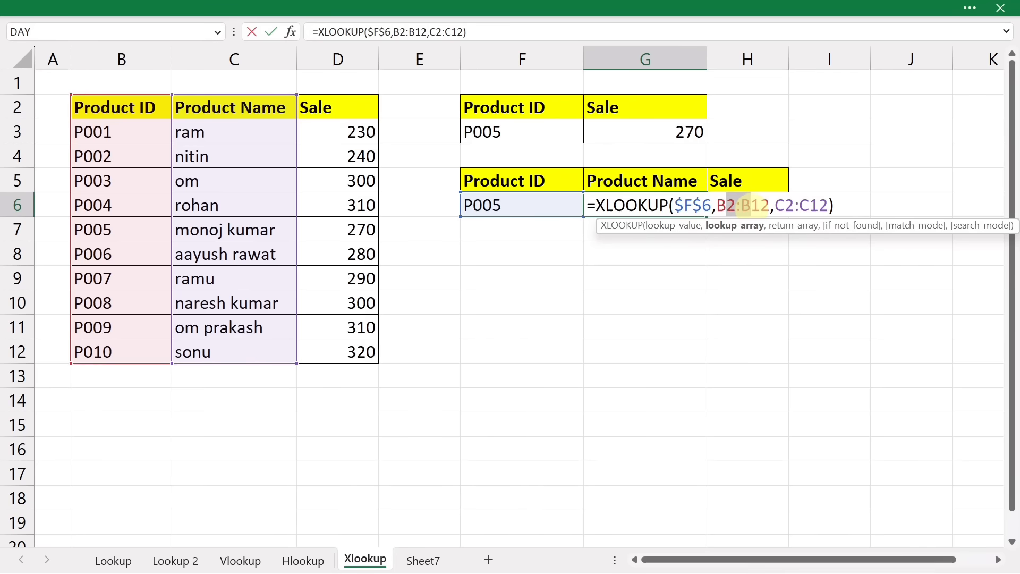
drag(726, 205, 750, 205)
key(F4)
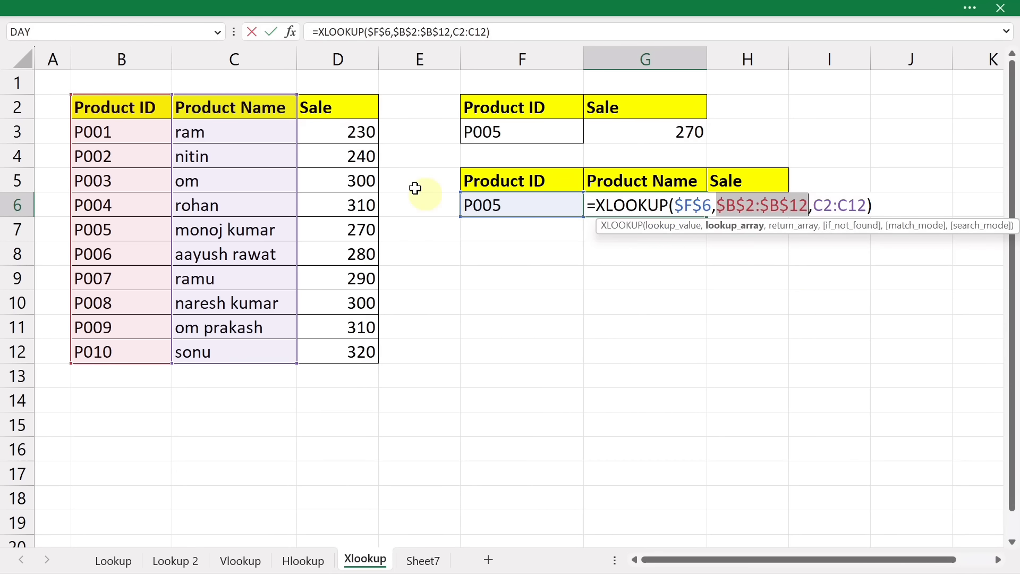
click(853, 205)
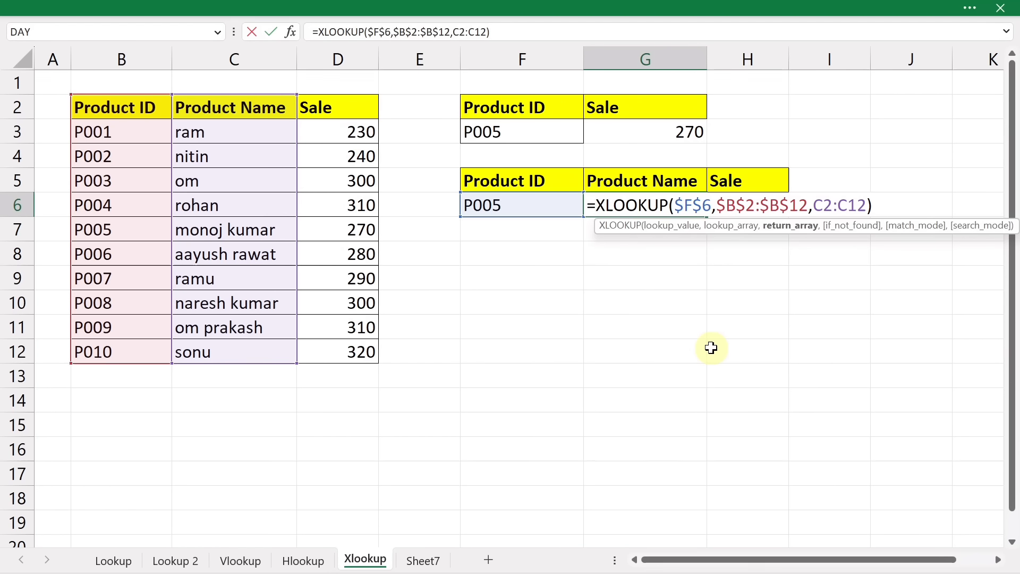
key(End)
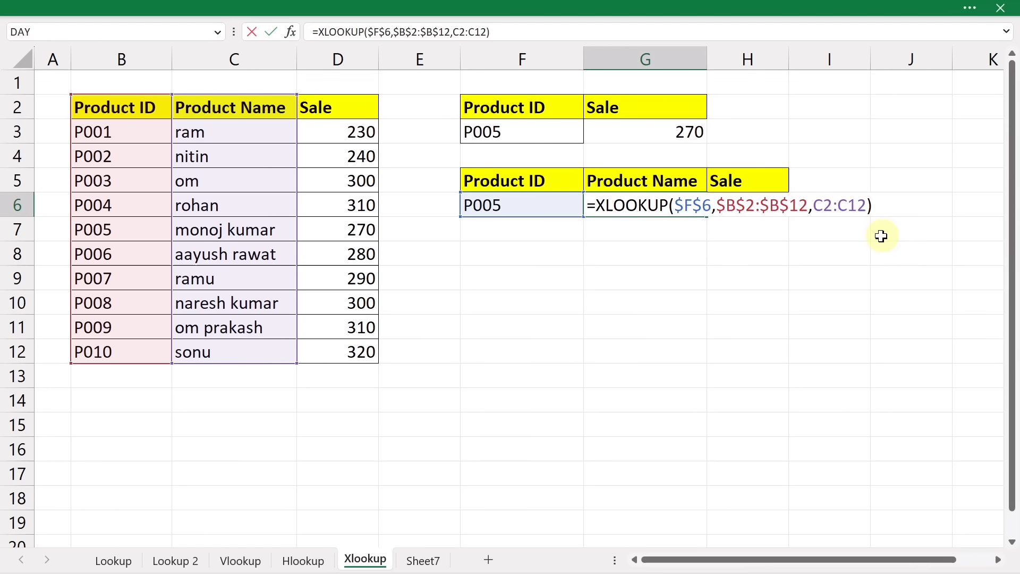
key(Return)
Fill the XLOOKUP formula from G6 across to H6 and compare the results with C7:D7 in the source table.
click(676, 206)
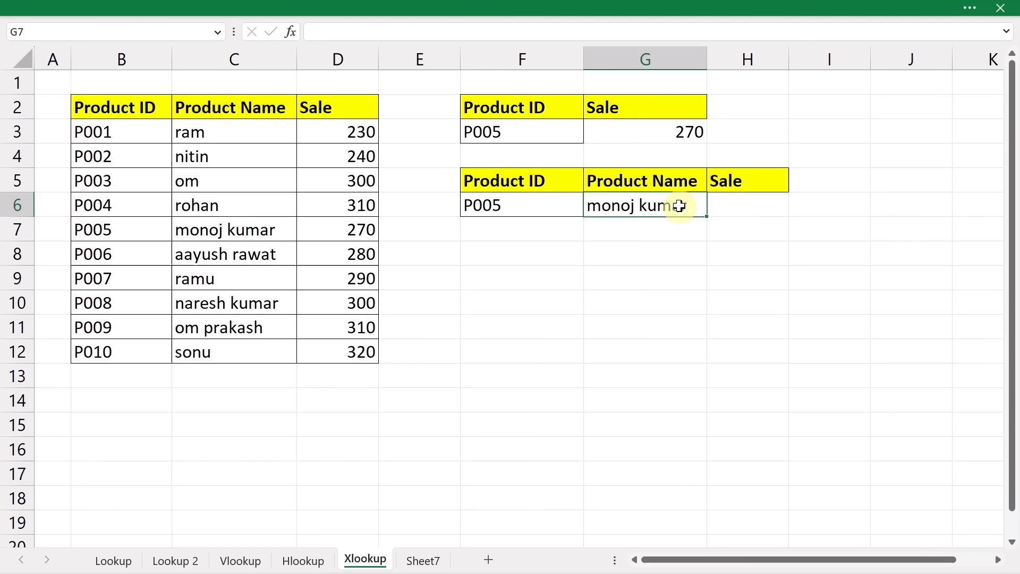
drag(706, 217, 764, 223)
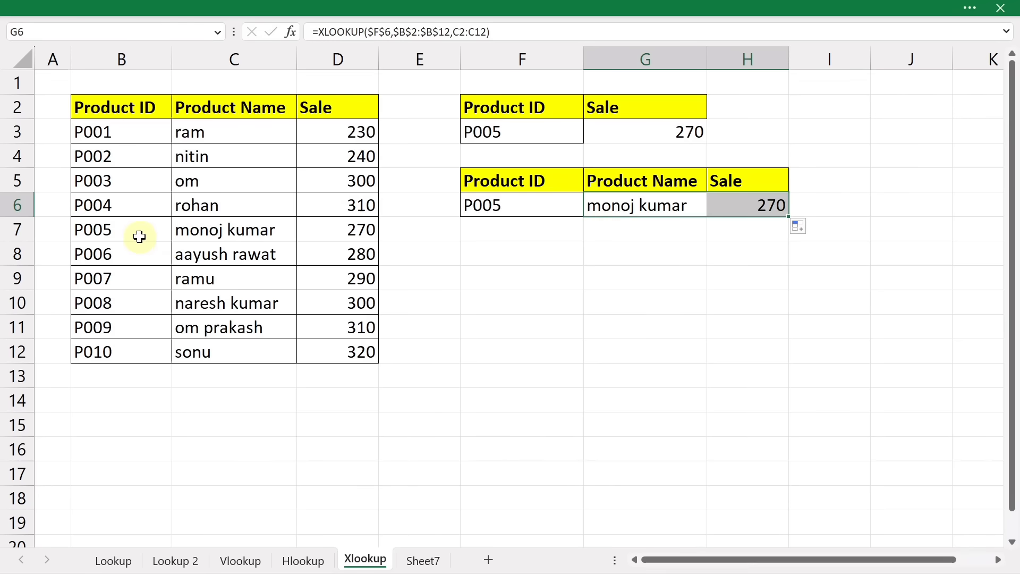
drag(246, 230, 327, 237)
Choose P007 as the product ID in F6 and compare the results with C9:D9 in the source table.
click(505, 207)
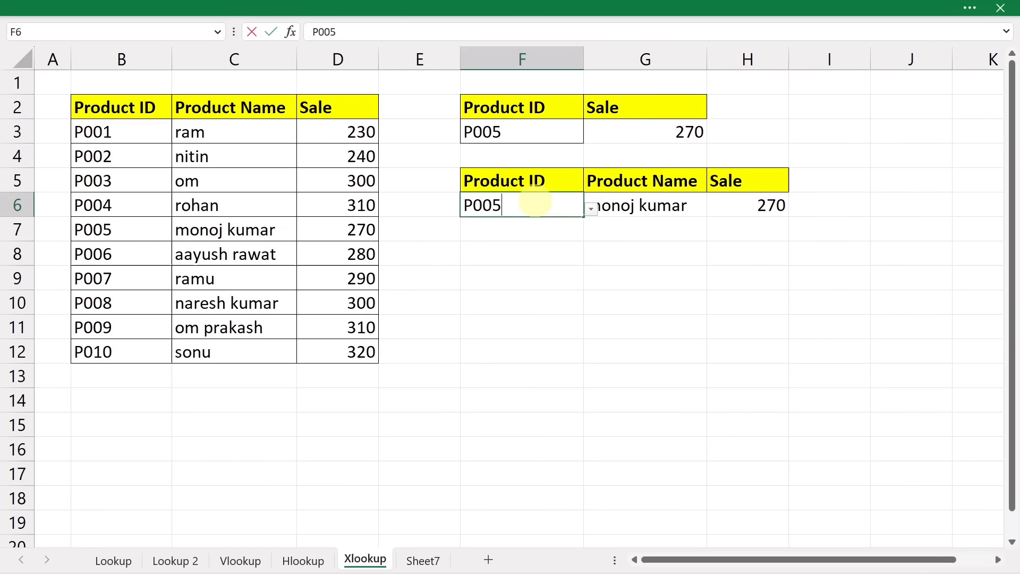
click(592, 208)
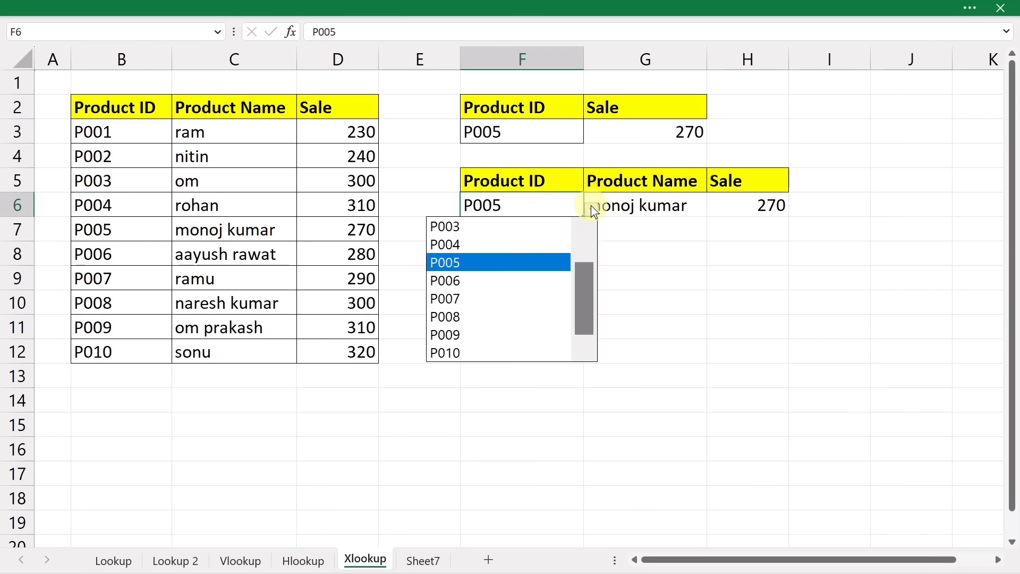
click(489, 300)
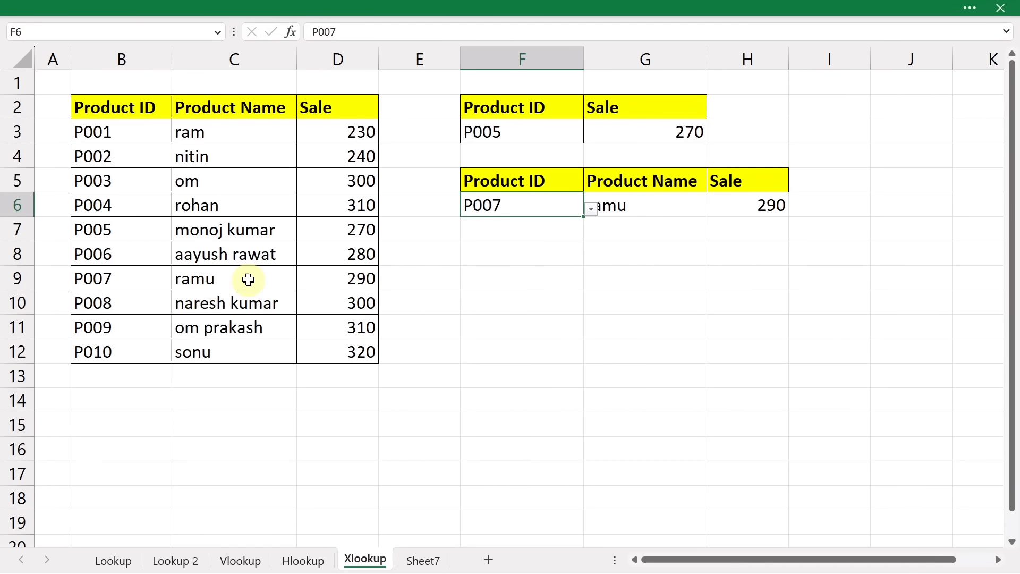
drag(250, 278, 340, 281)
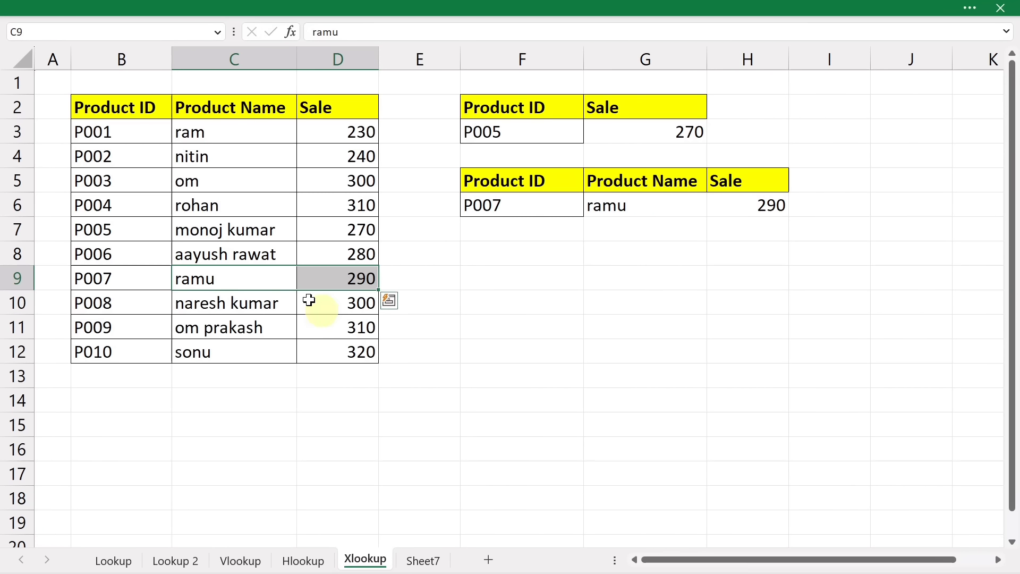
Copy the Product Name header from C2 into F8, B2 and G8.
click(237, 106)
key(ctrl+c)
click(504, 258)
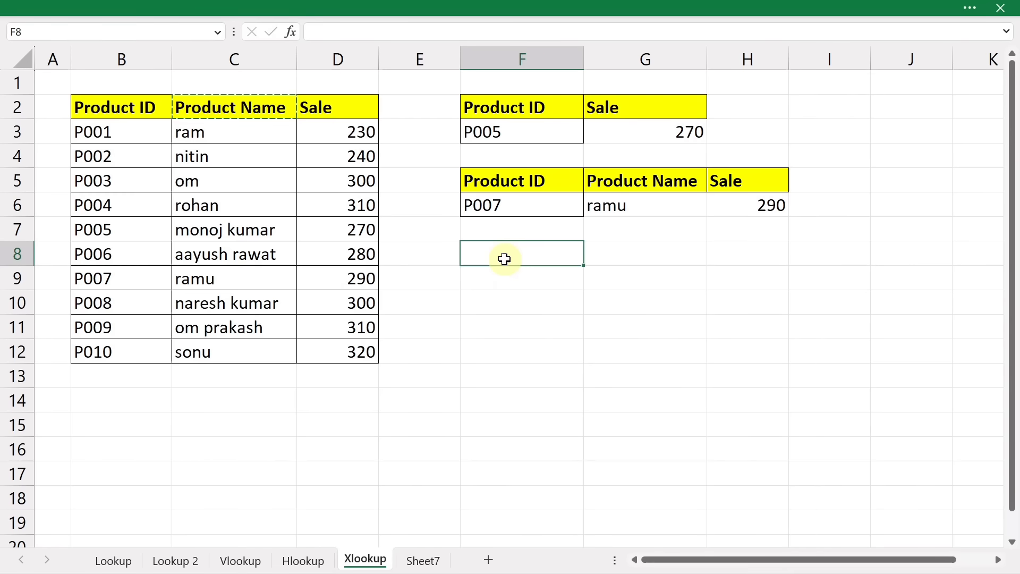
key(ctrl+v)
click(87, 107)
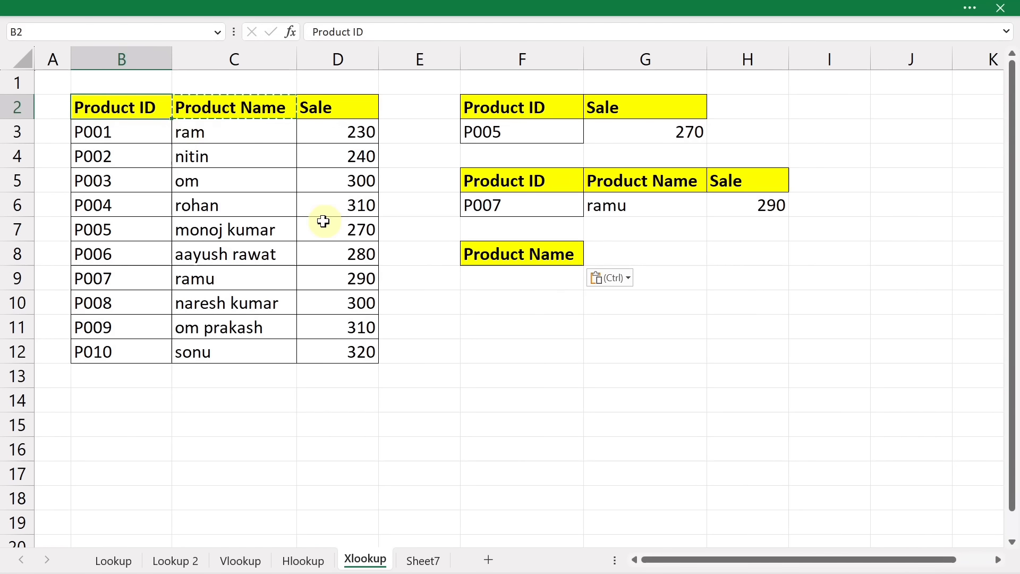
key(ctrl+v)
click(614, 257)
key(ctrl+v)
click(687, 375)
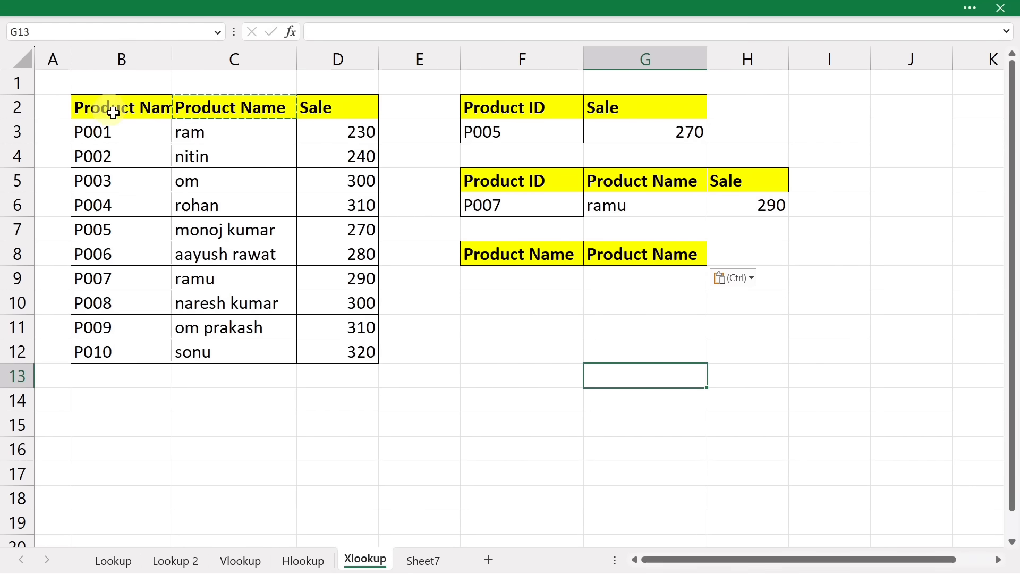
Change the copied header in G8 to Product ID.
double_click(690, 255)
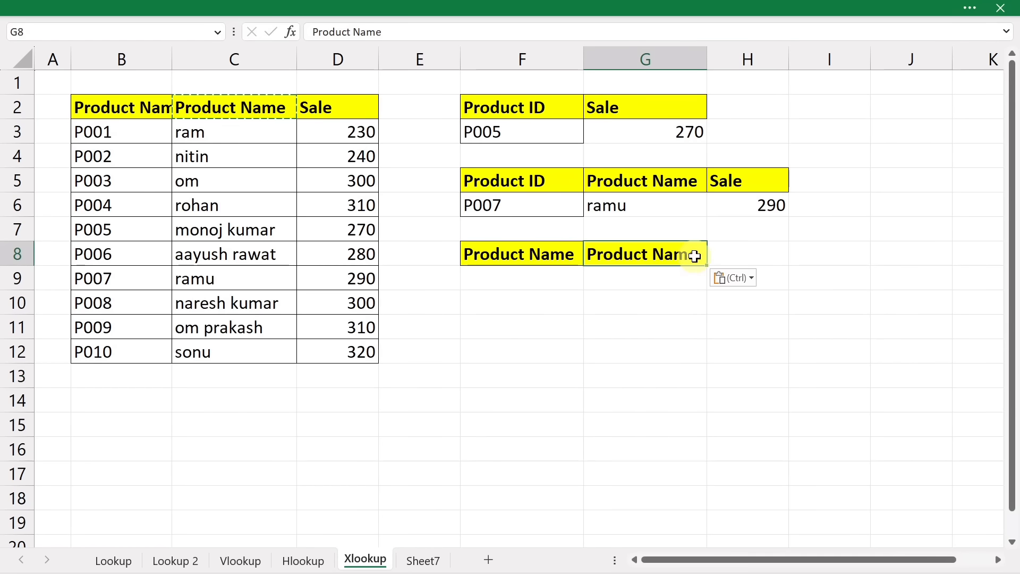
key(BackSpace)
key(BackSpace)
key(BackSpace)
key(BackSpace)
text(ID)
click(709, 357)
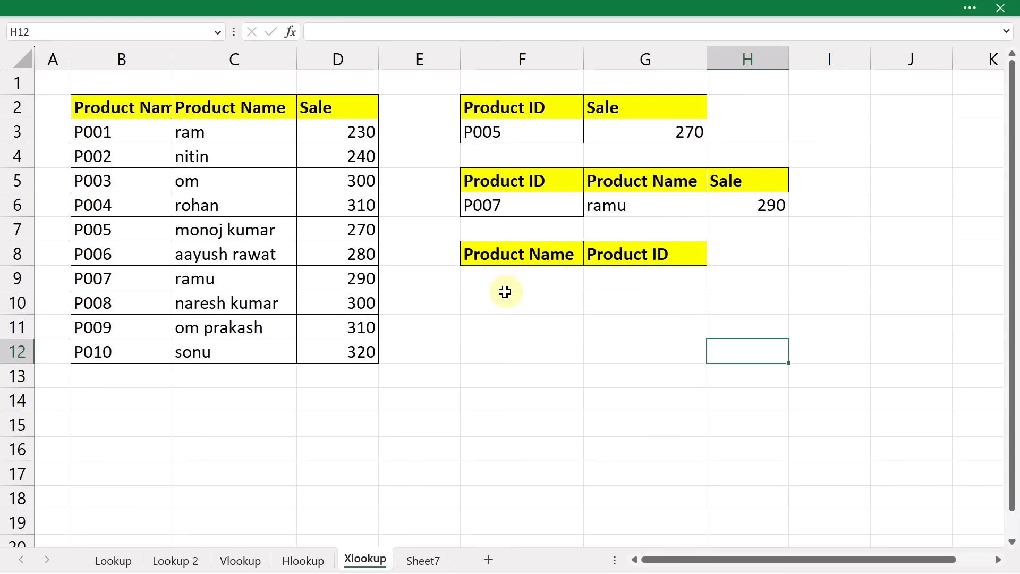
Start an XLOOKUP formula in G9 with F9 as the lookup value.
click(639, 287)
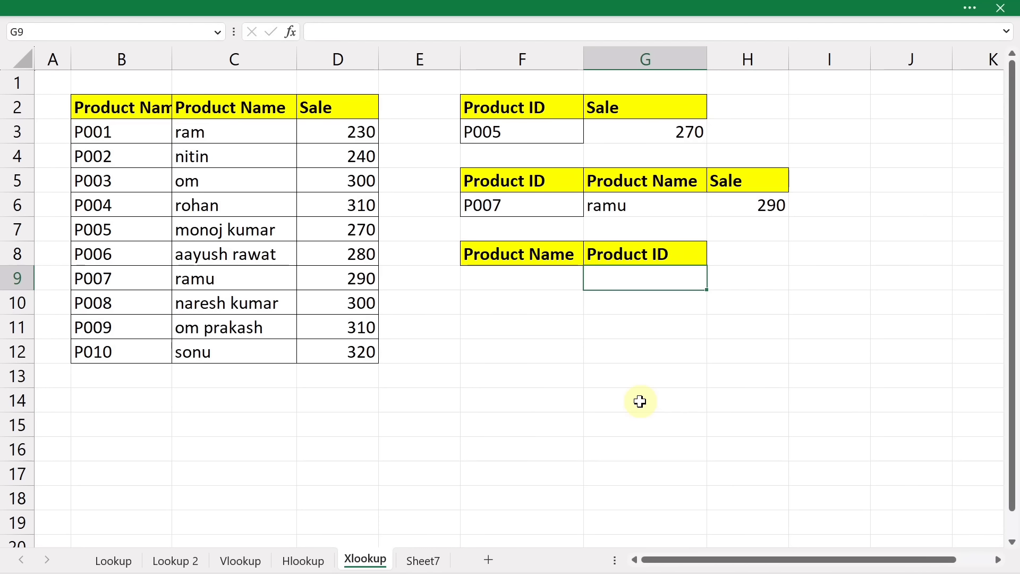
text(=x)
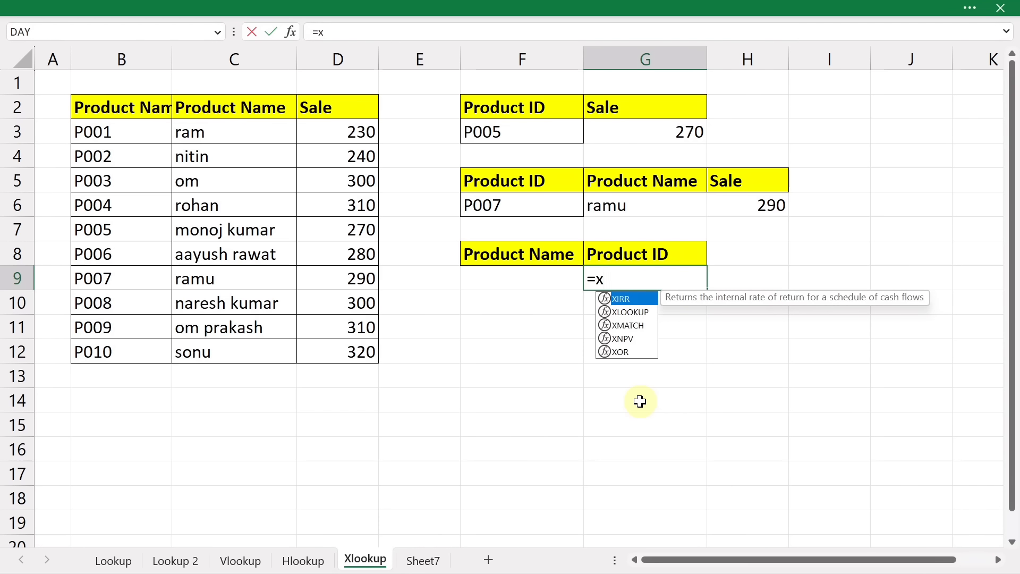
text(ll)
key(BackSpace)
key(BackSpace)
text(loo)
key(Tab)
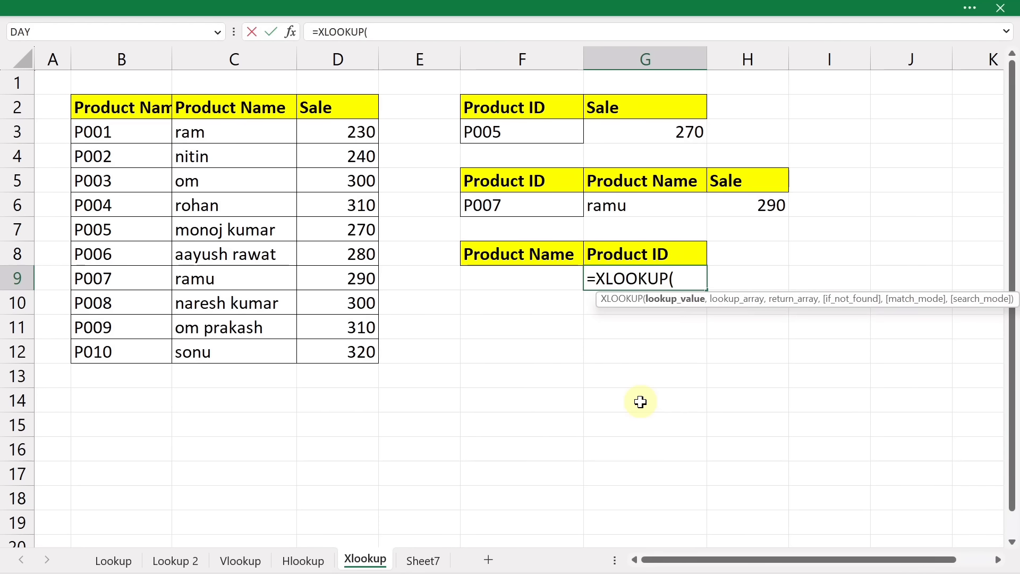
click(489, 282)
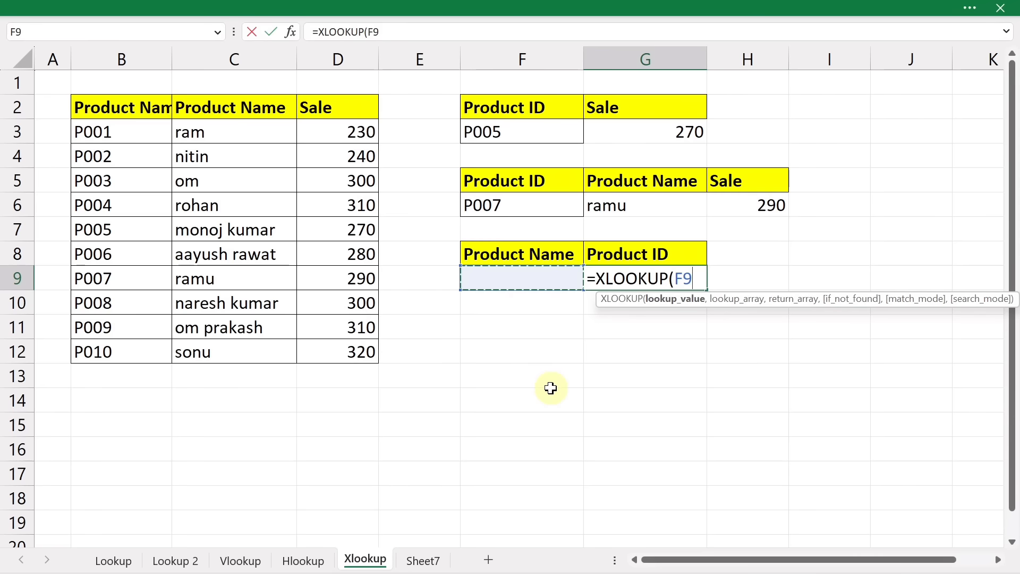
text(,)
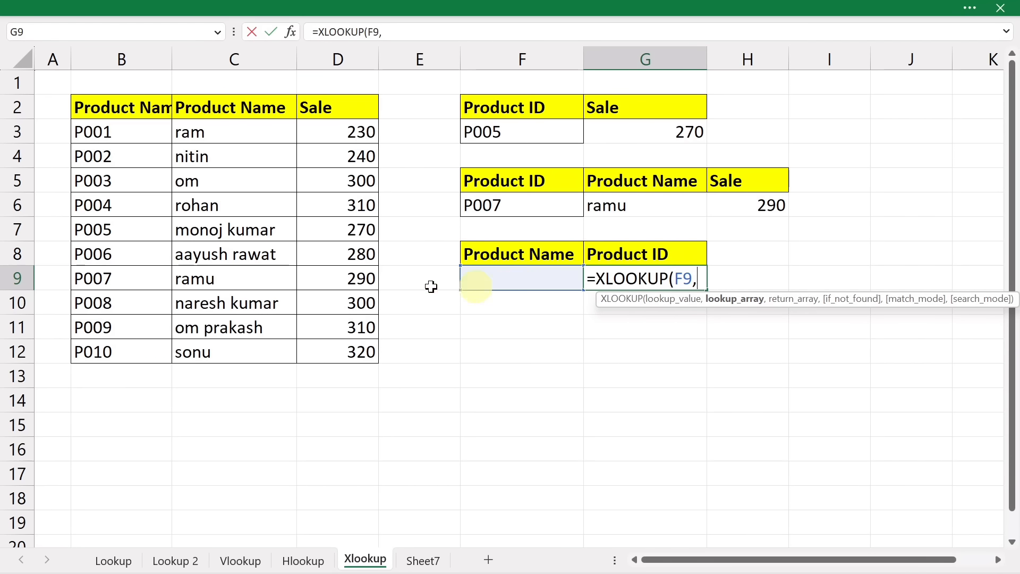
Complete the G9 formula with C2:C12 as the lookup array and B2:B12 as the return array.
drag(218, 107, 218, 348)
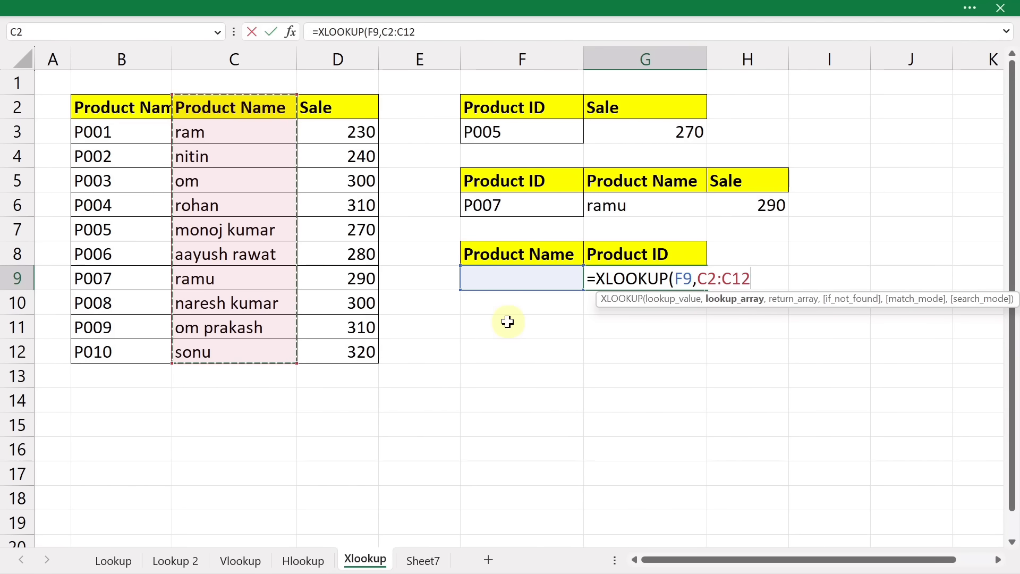
text(,)
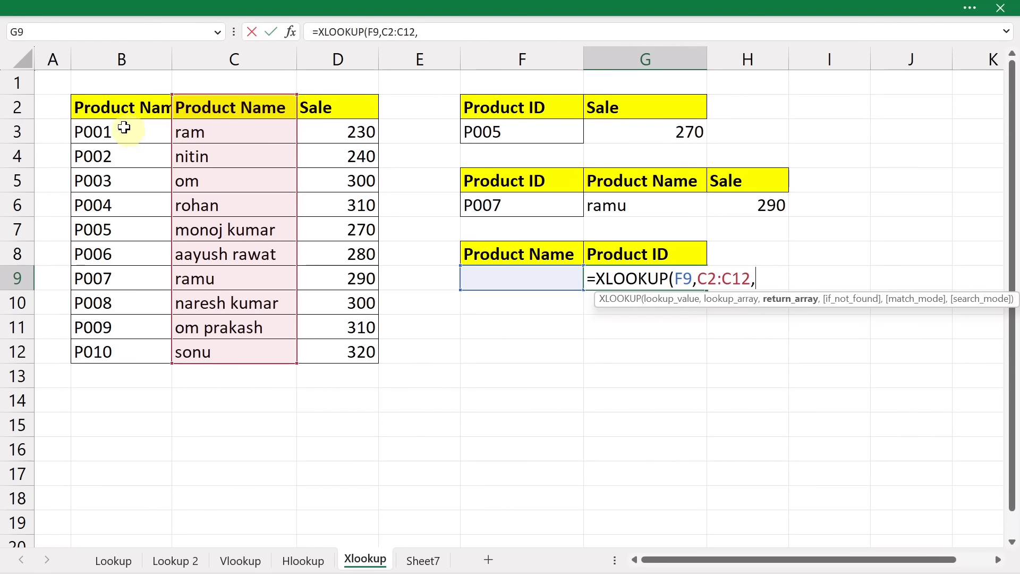
drag(117, 109, 105, 352)
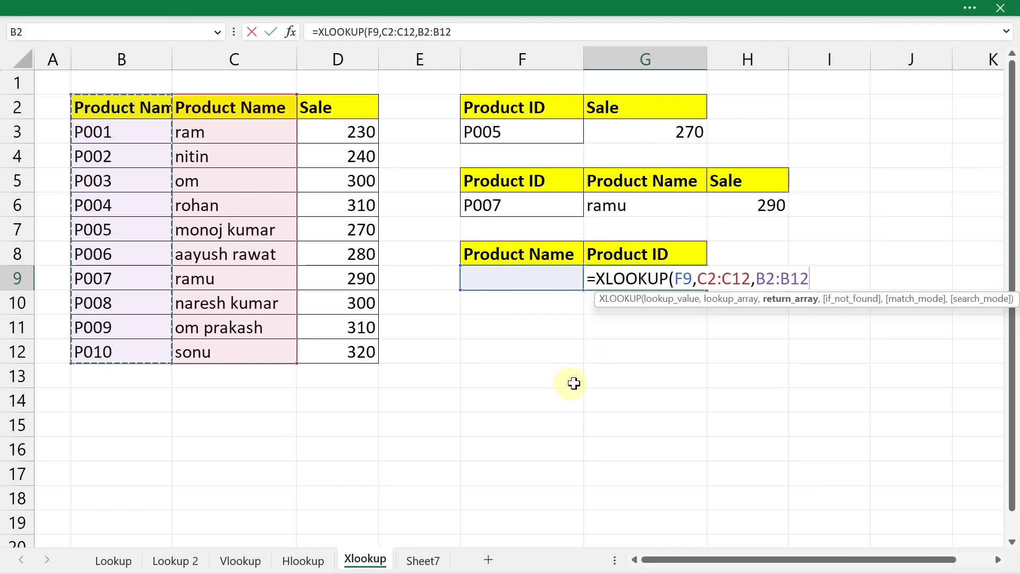
text())
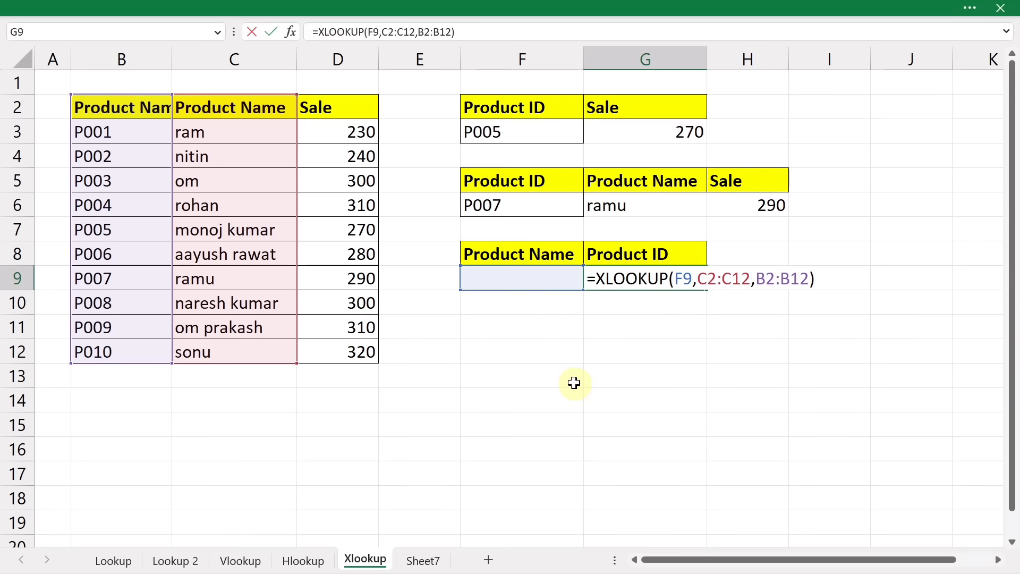
key(Return)
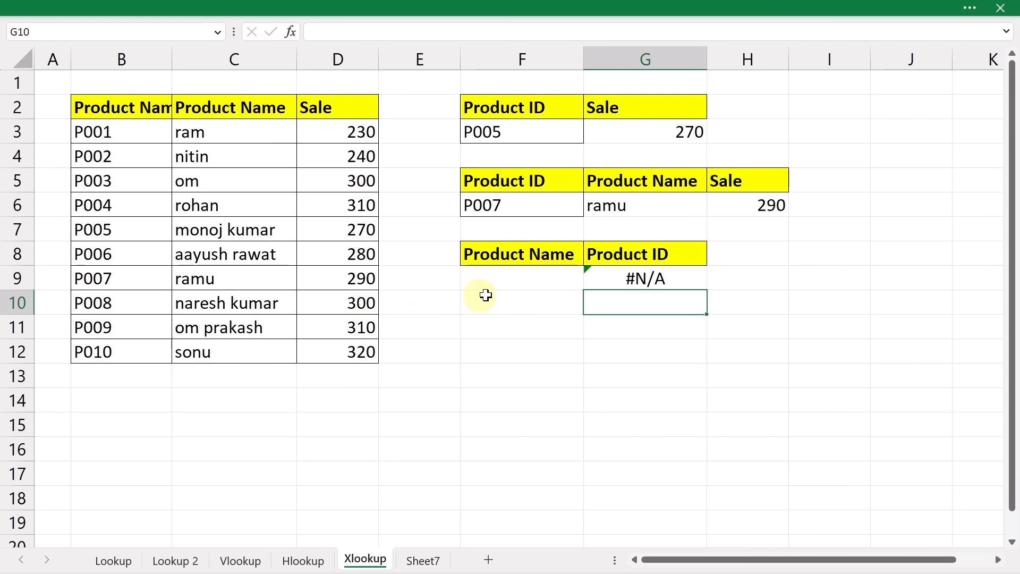
Copy the product name from C6 into F9 as the lookup value.
click(221, 215)
key(ctrl+c)
click(502, 281)
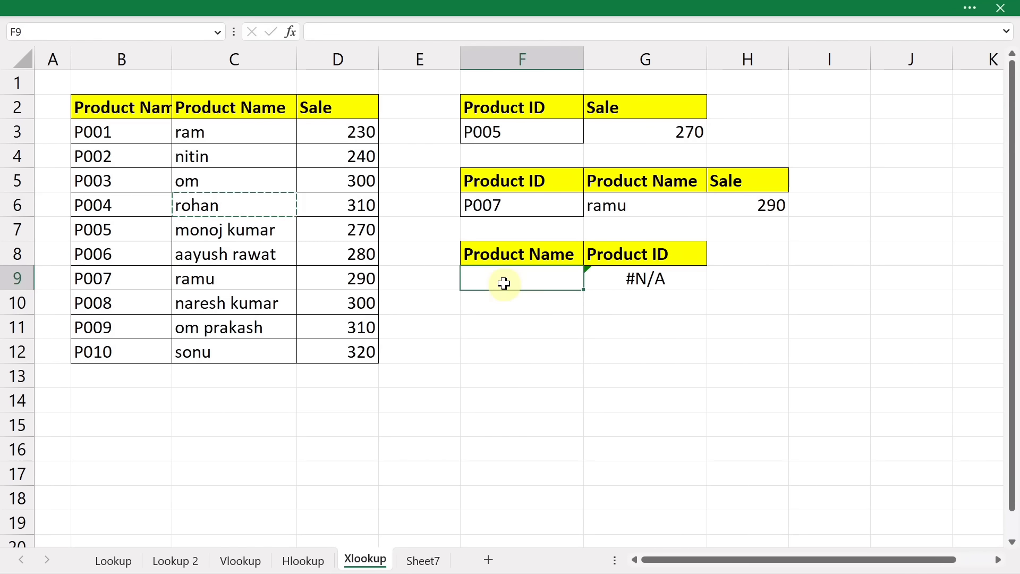
key(ctrl+v)
click(747, 412)
Compare the product ID returned in G9 with the matching name and ID in row 6 of the source table.
click(655, 278)
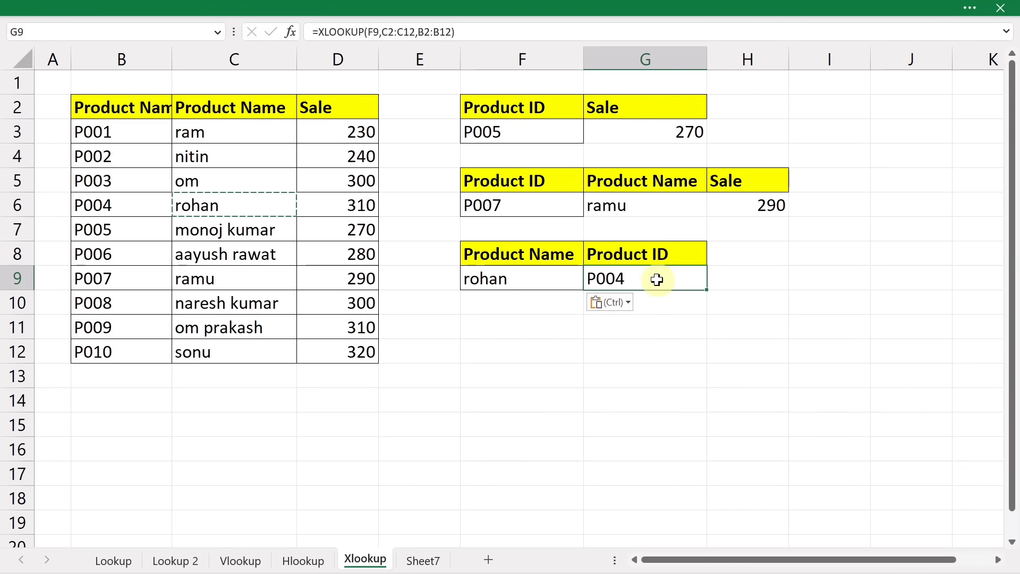
drag(221, 130, 225, 205)
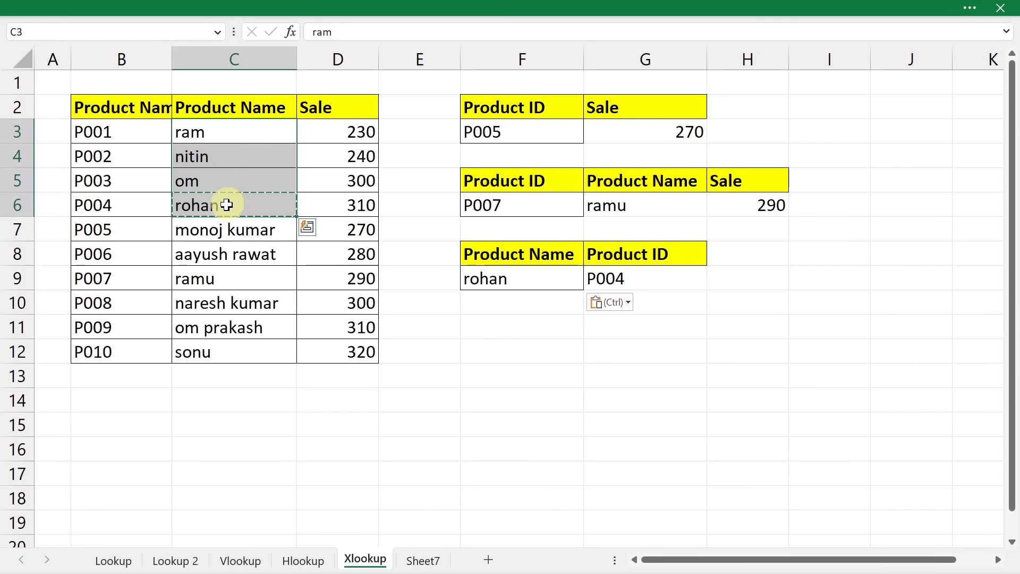
click(220, 207)
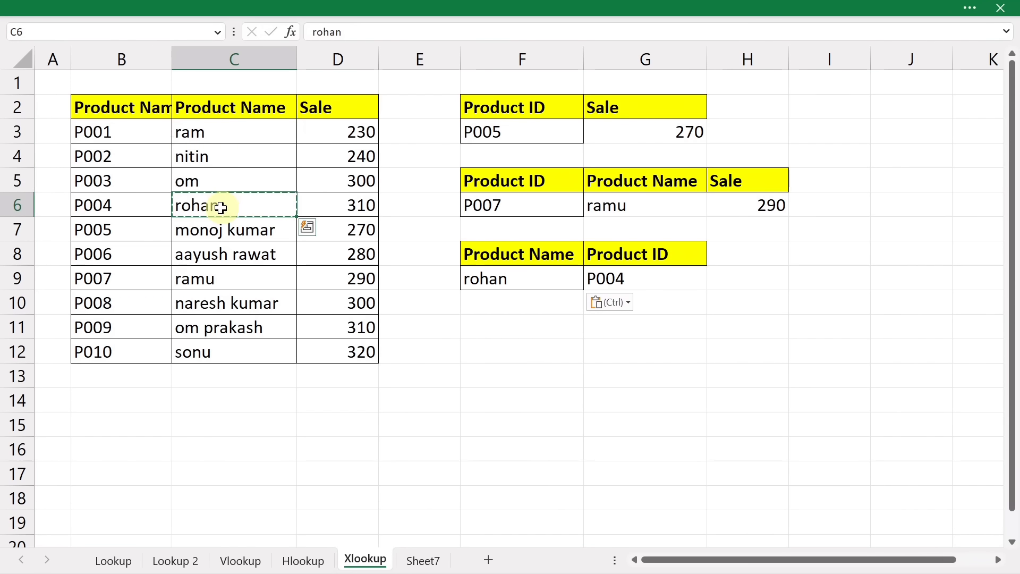
click(130, 204)
click(641, 283)
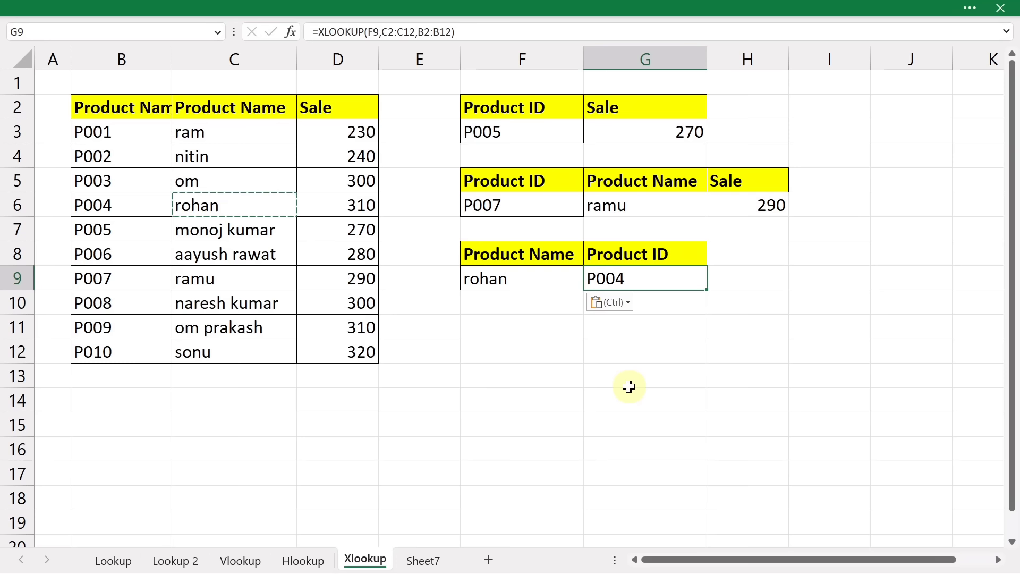
Add match mode 2, wildcard character match, to the XLOOKUP formula in G9, leaving the if_not_found argument empty.
key(Escape)
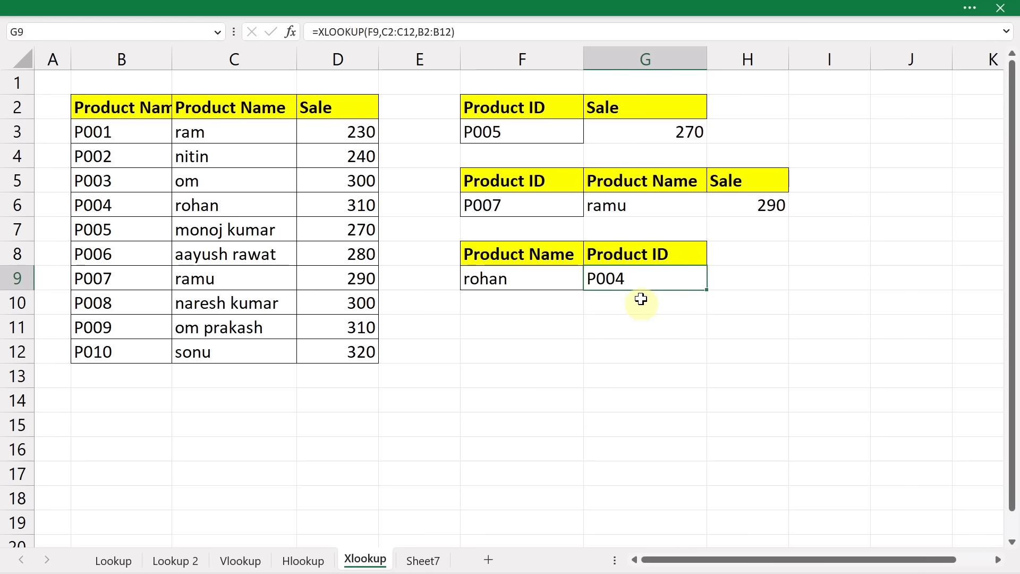
double_click(644, 279)
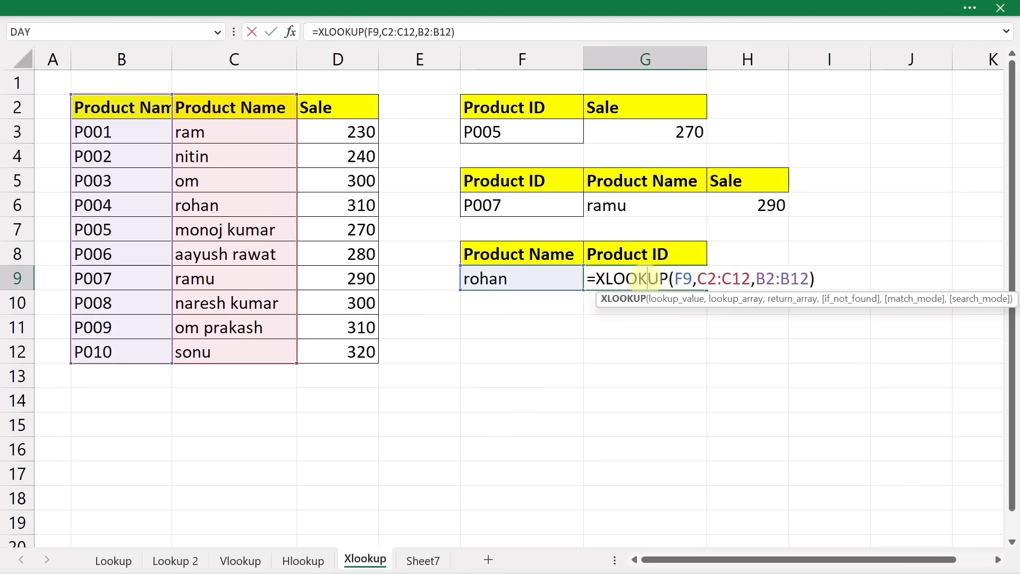
click(825, 280)
key(BackSpace)
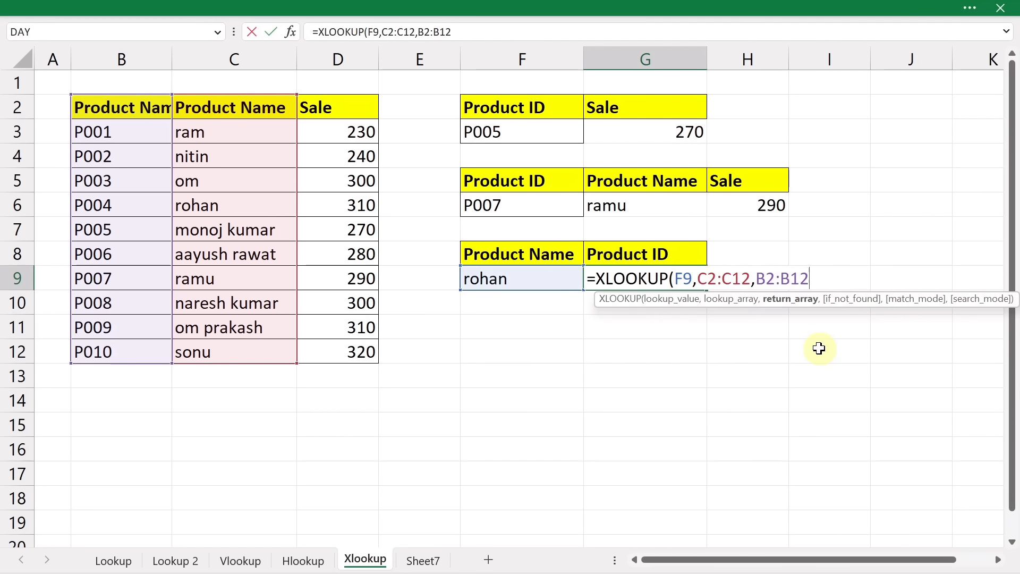
text(,)
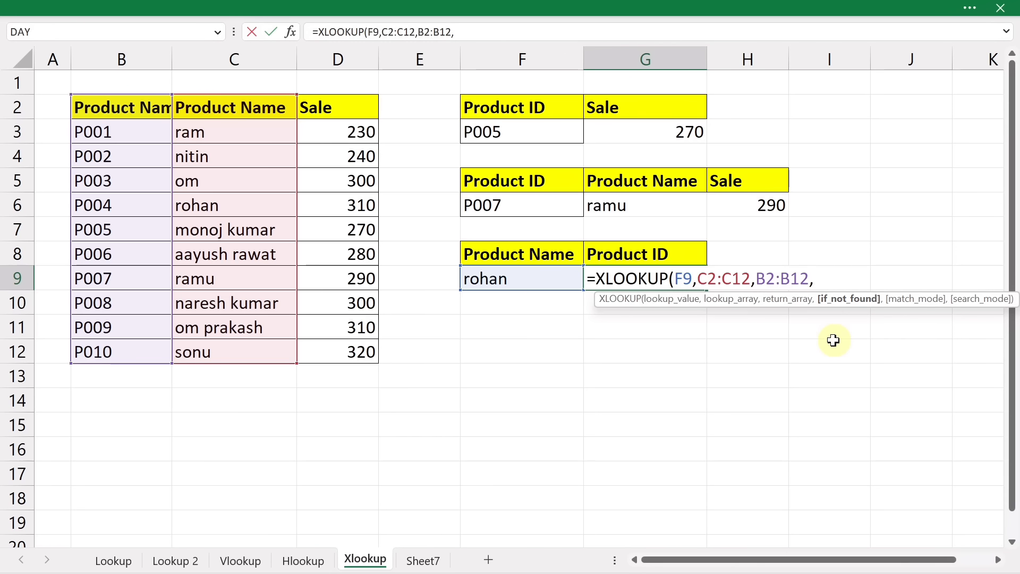
text(,)
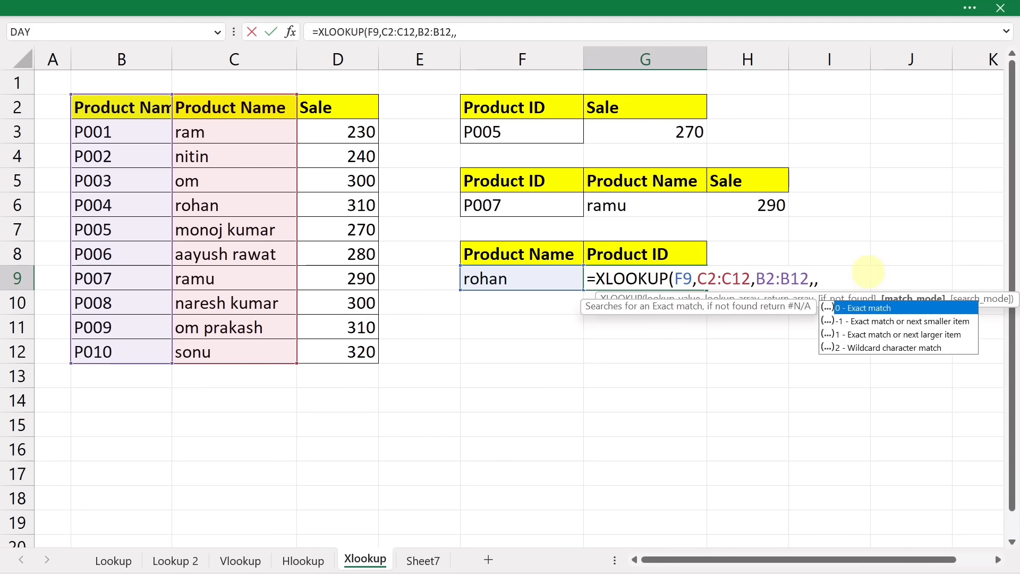
click(867, 348)
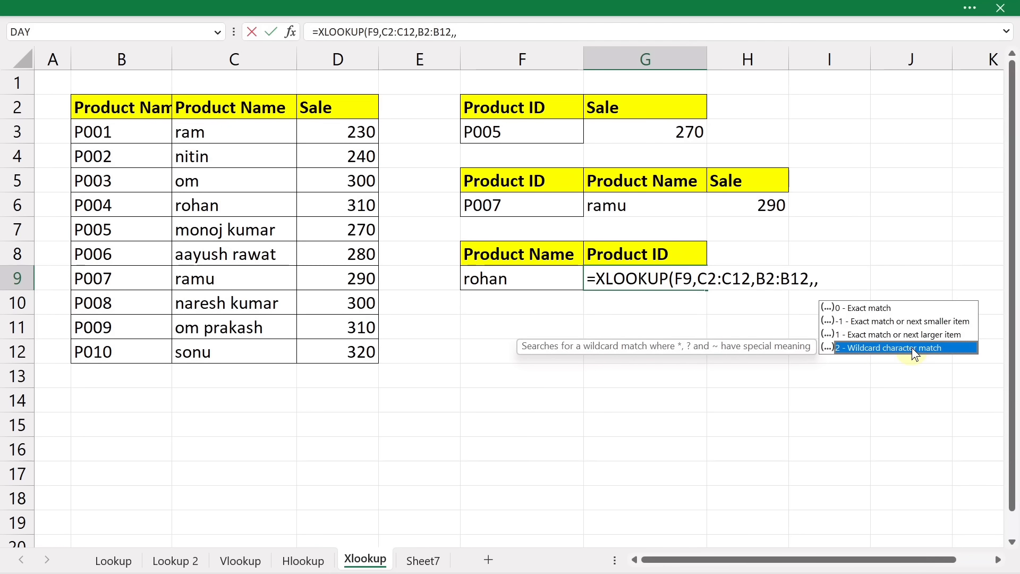
double_click(912, 347)
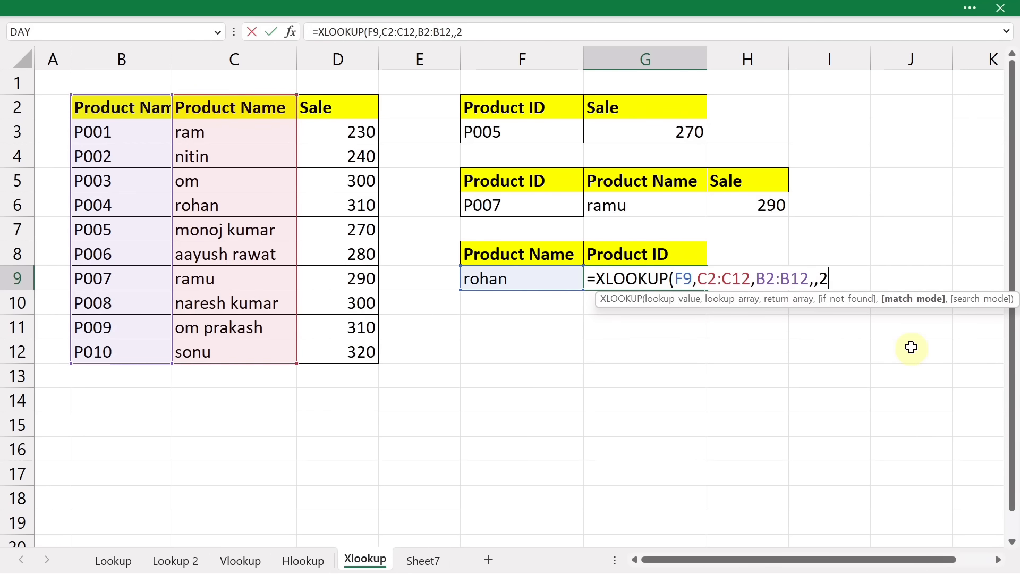
text())
key(Return)
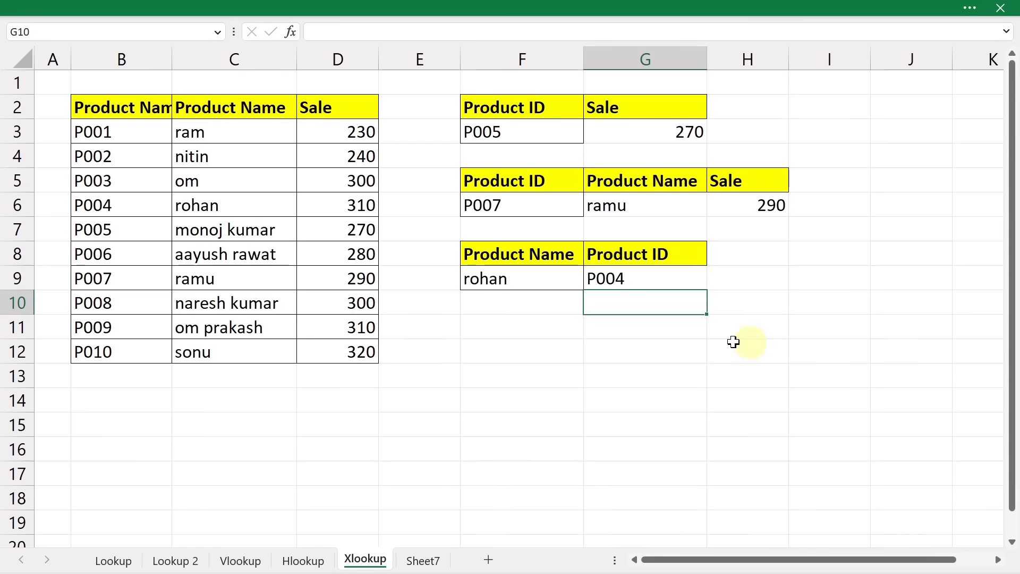
Compare the product ID returned in G9 for the F9 lookup value with row 6 of the source table.
click(525, 286)
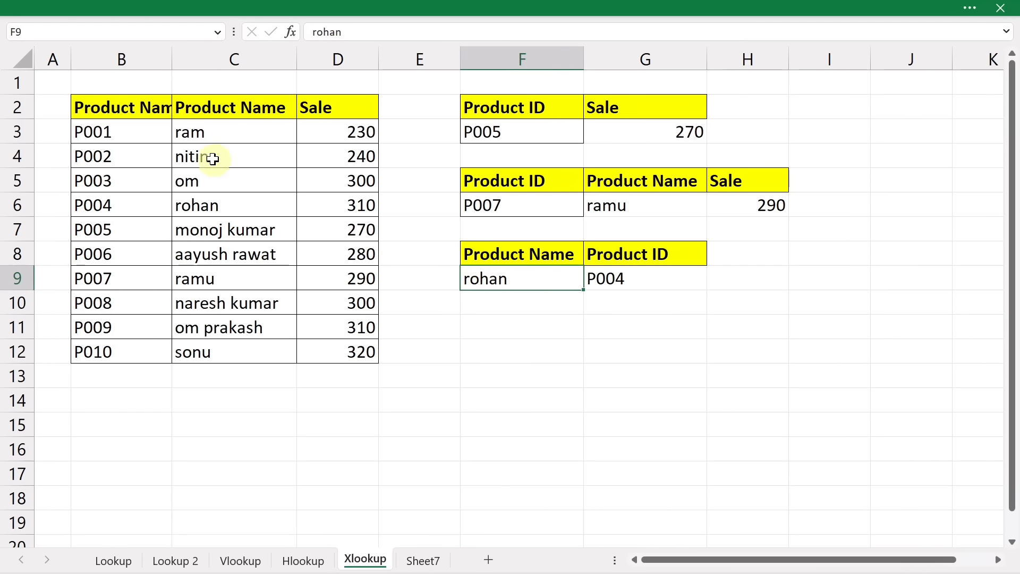
drag(221, 130, 219, 204)
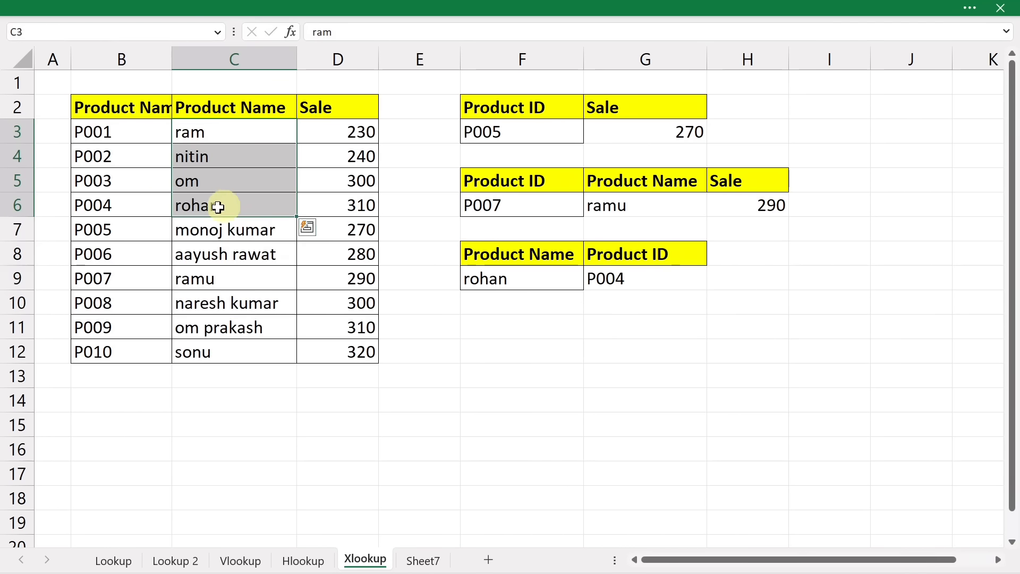
click(217, 205)
click(95, 204)
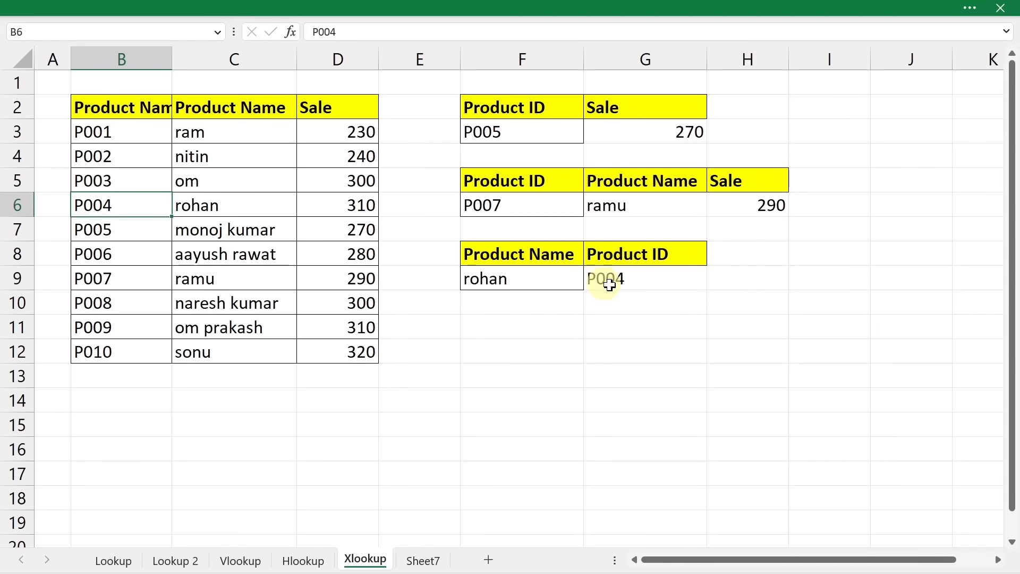
click(666, 280)
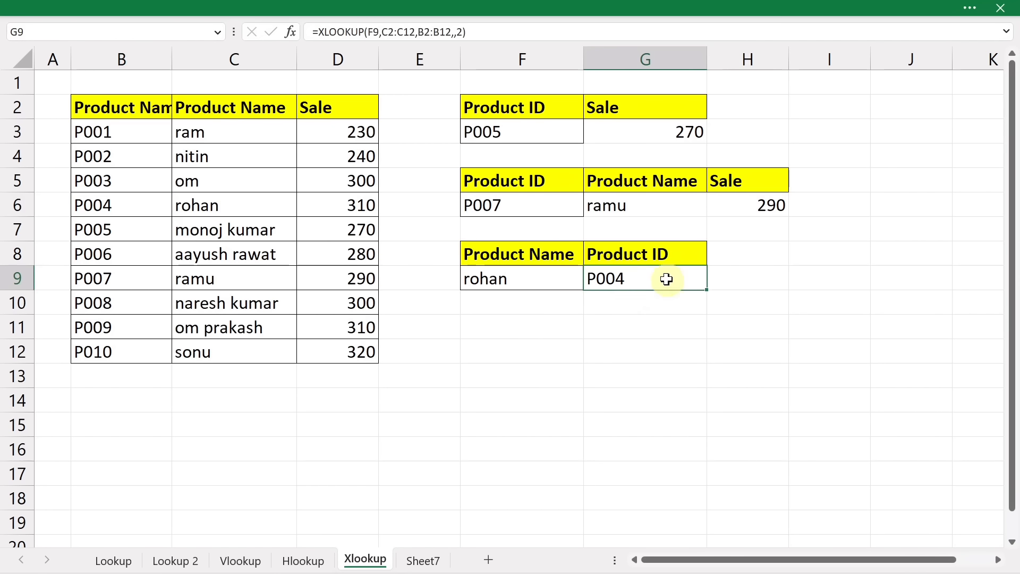
Replace the F9 lookup value with an asterisk followed by the surname in C7, and check the matching source row.
click(519, 283)
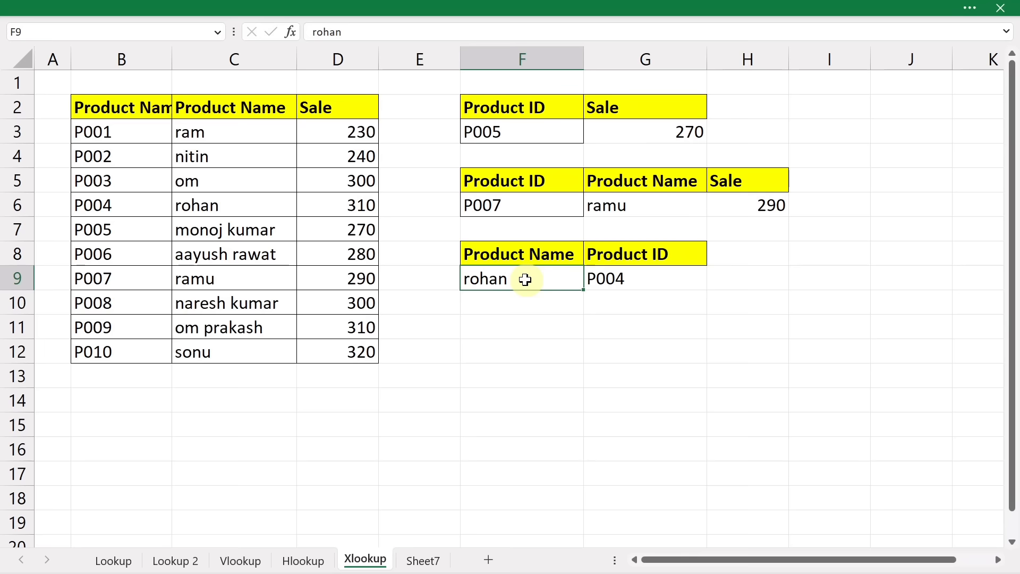
key(Delete)
click(505, 360)
click(501, 278)
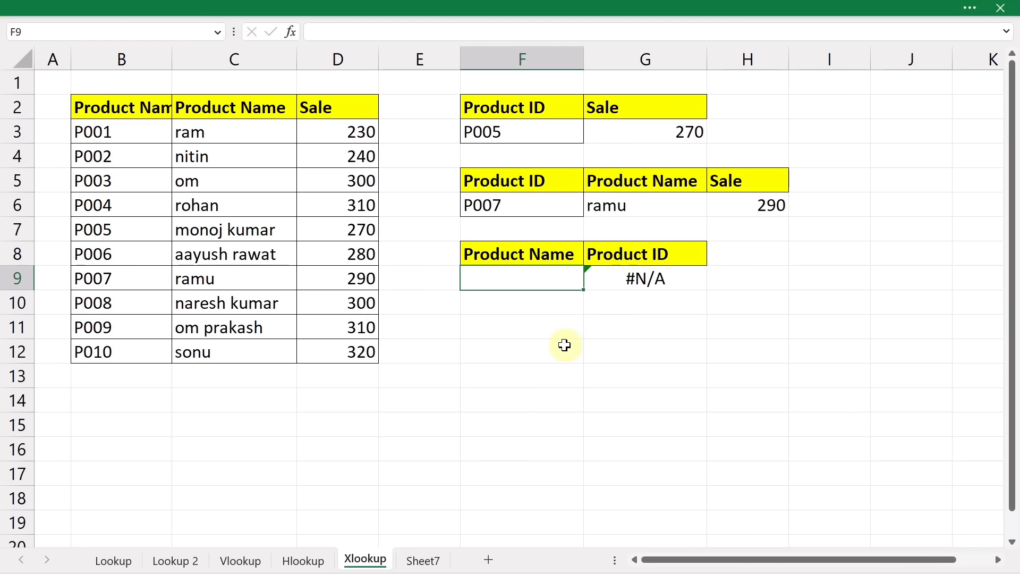
text(*kumar)
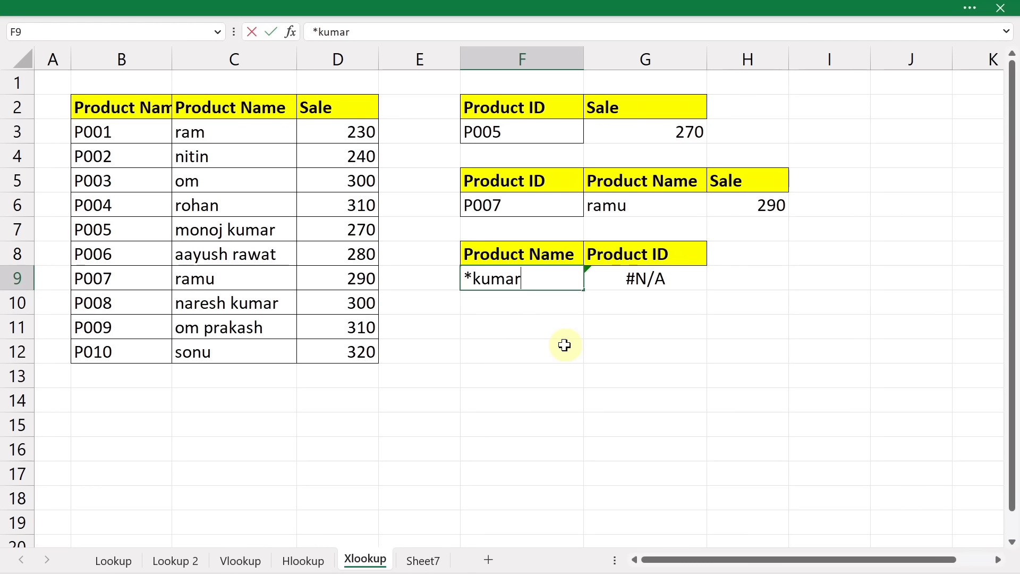
key(Return)
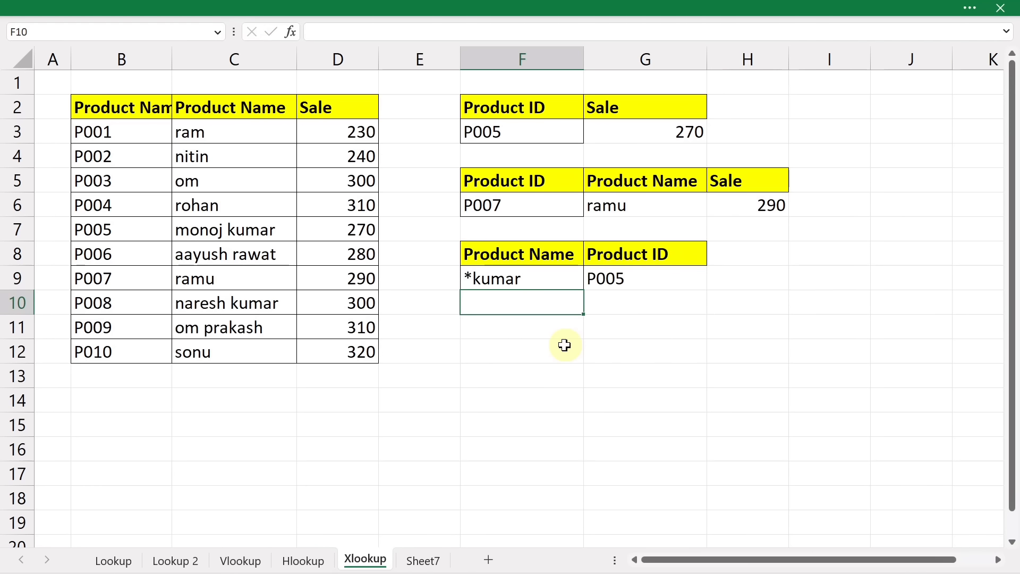
drag(221, 139, 216, 262)
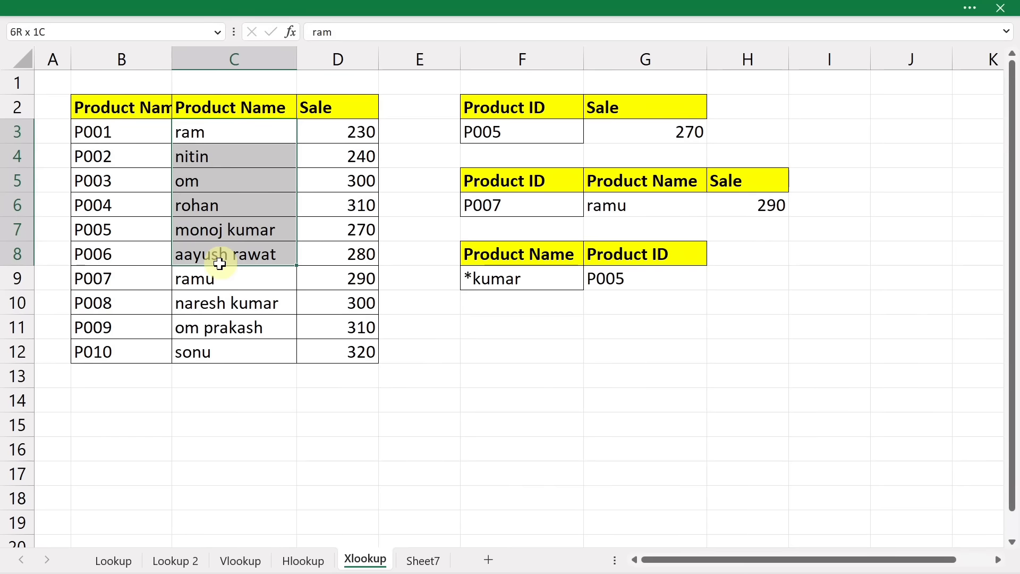
click(227, 228)
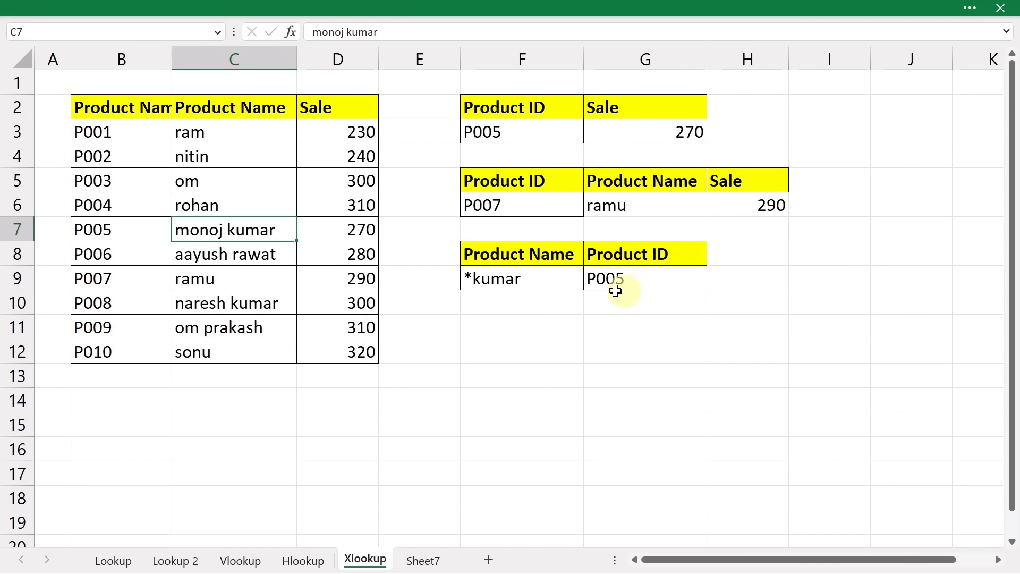
Replace the F9 lookup value with the wildcard pattern o* and check the matching product name in C5.
double_click(487, 278)
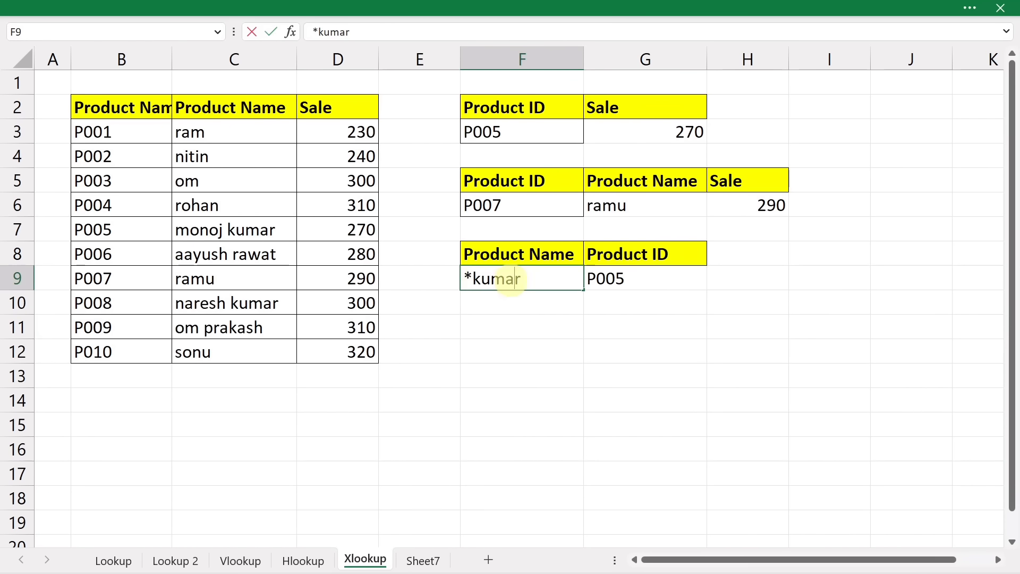
drag(508, 279, 470, 277)
key(BackSpace)
click(546, 344)
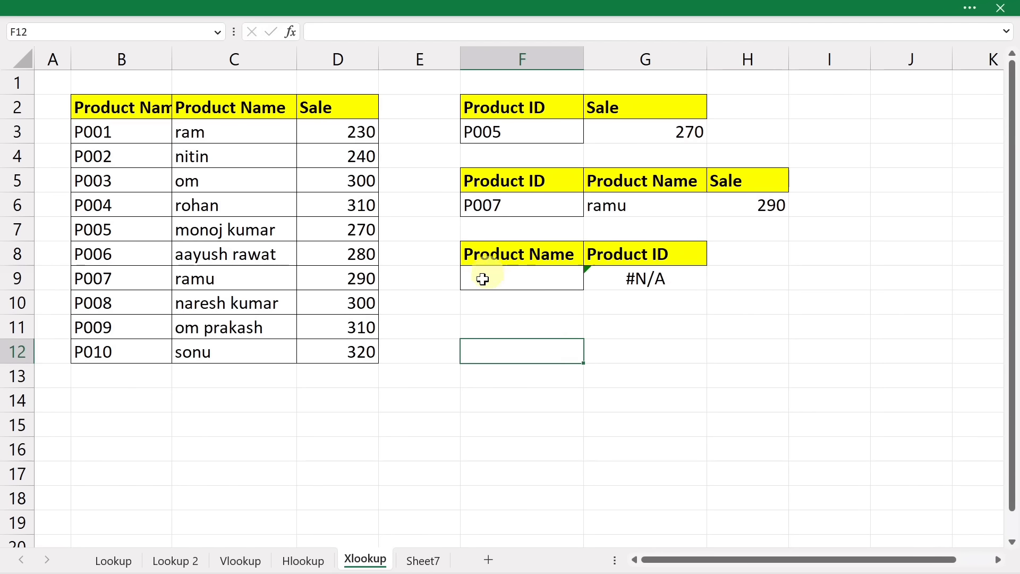
click(482, 279)
text(o*)
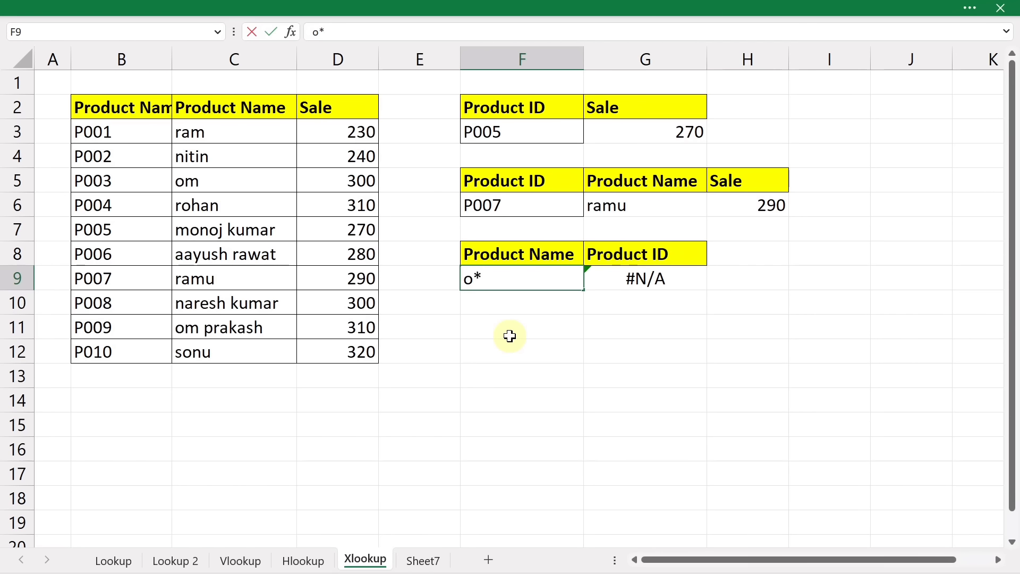
key(Return)
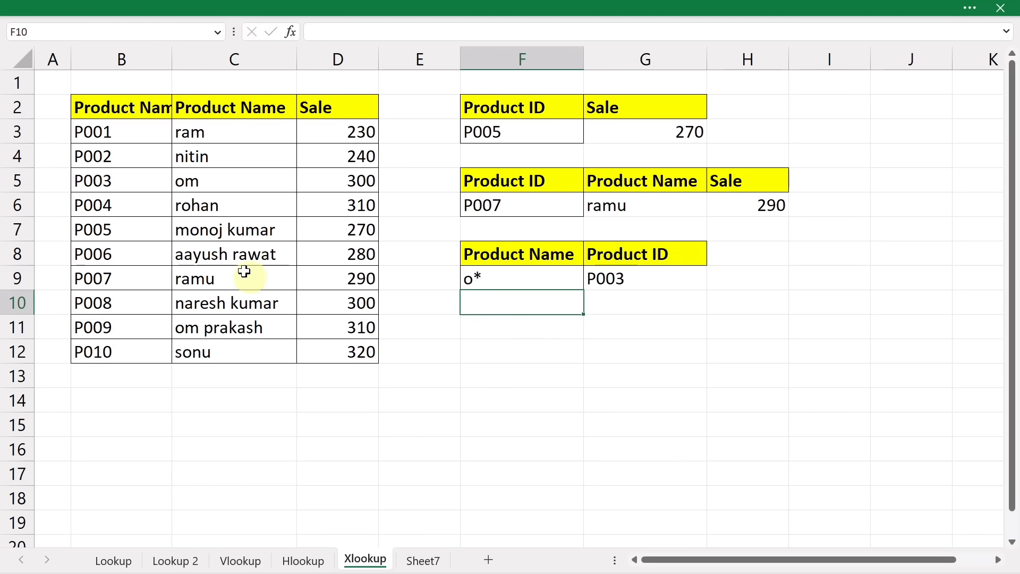
click(215, 186)
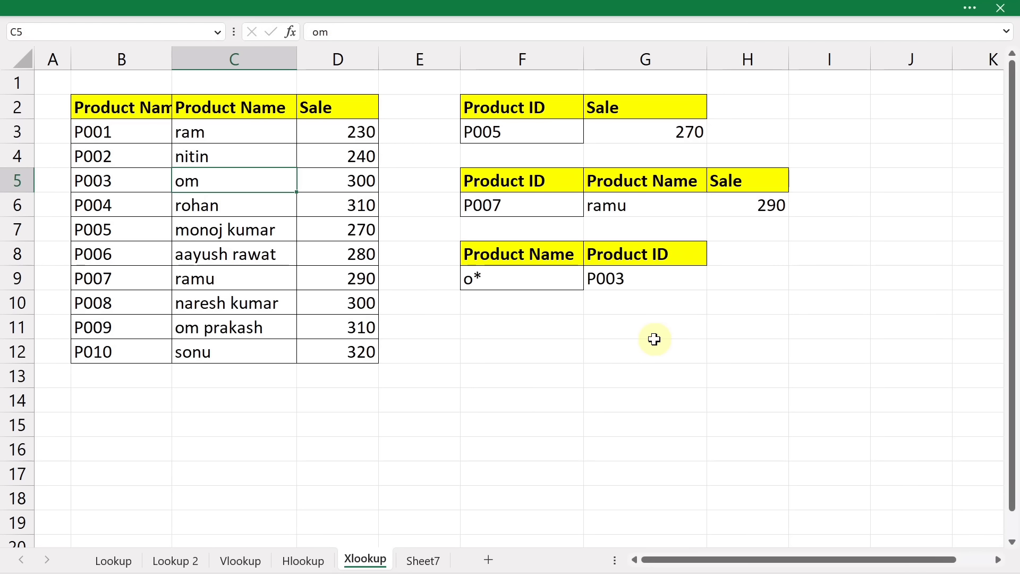
Add search mode -1, search last-to-first, as the final argument of the XLOOKUP formula in G3.
double_click(676, 130)
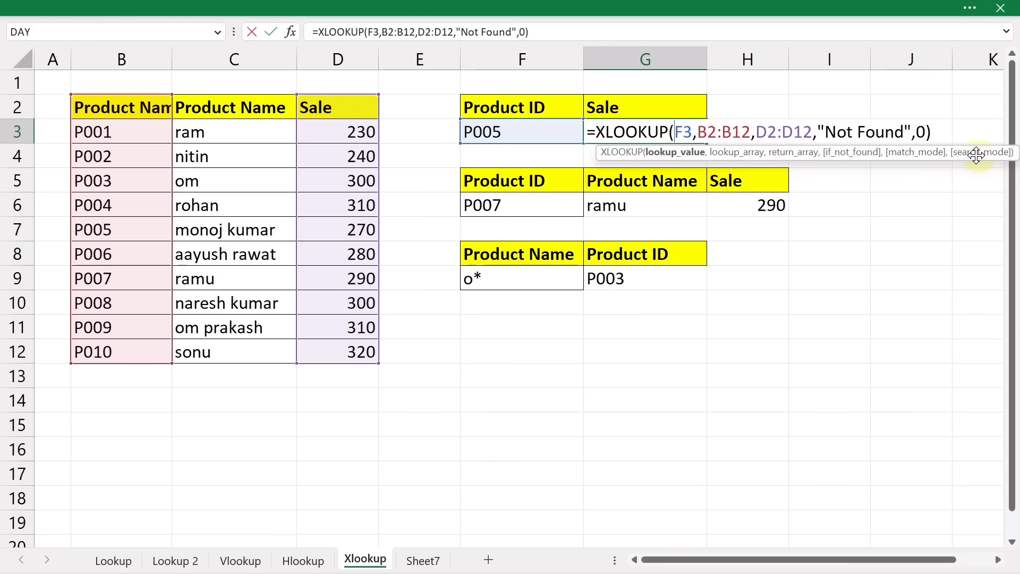
click(940, 131)
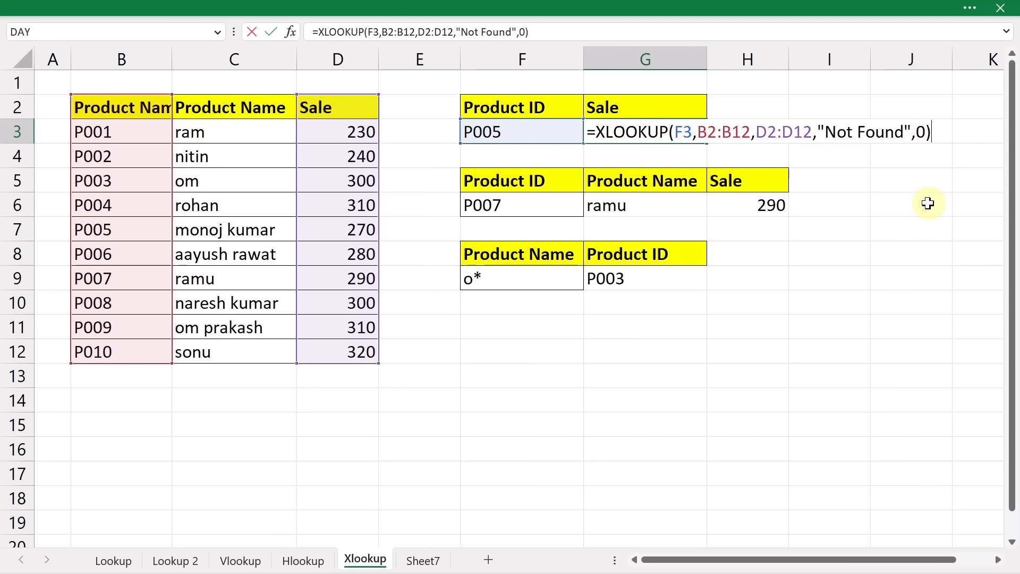
key(BackSpace)
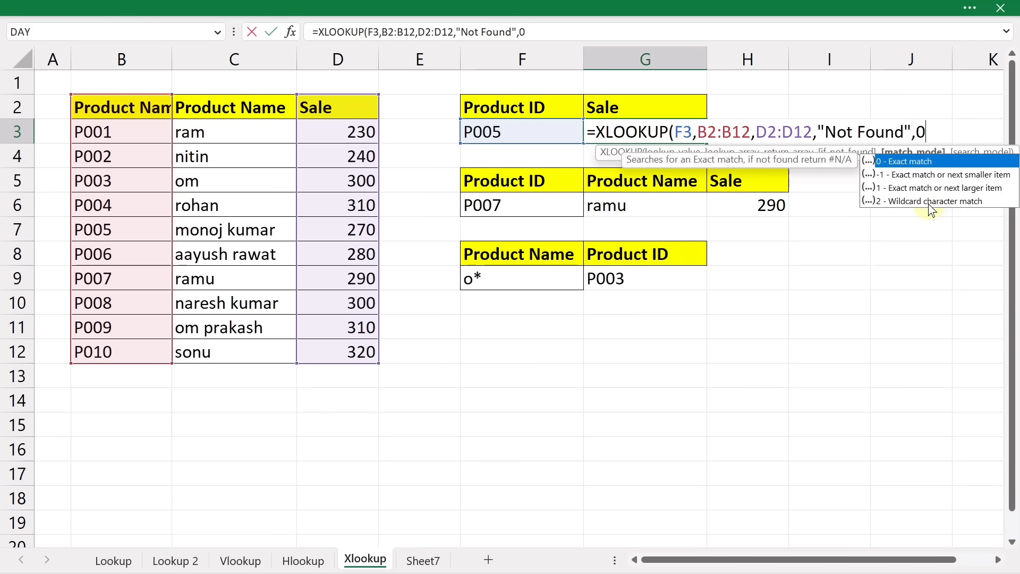
text(,)
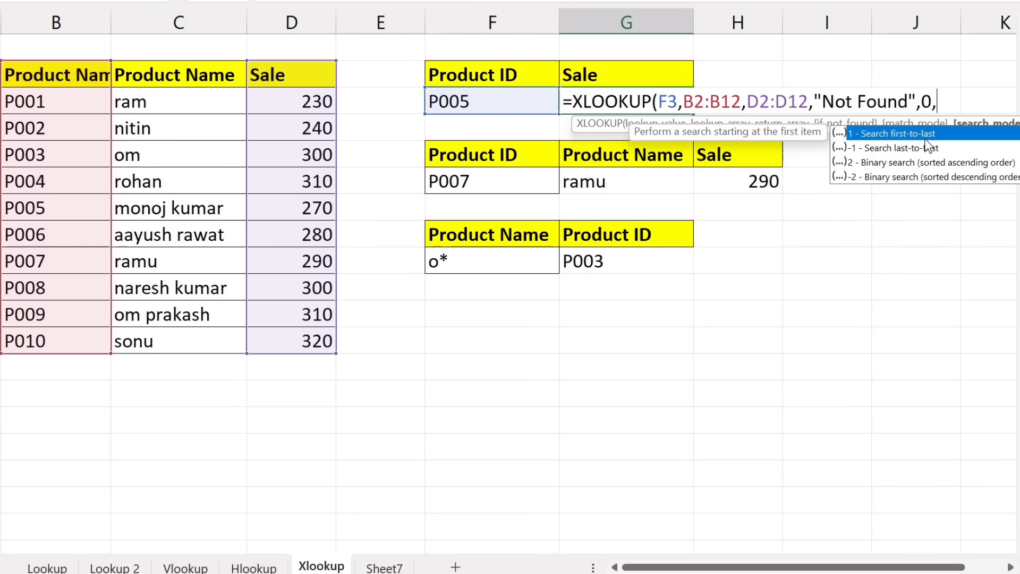
click(875, 151)
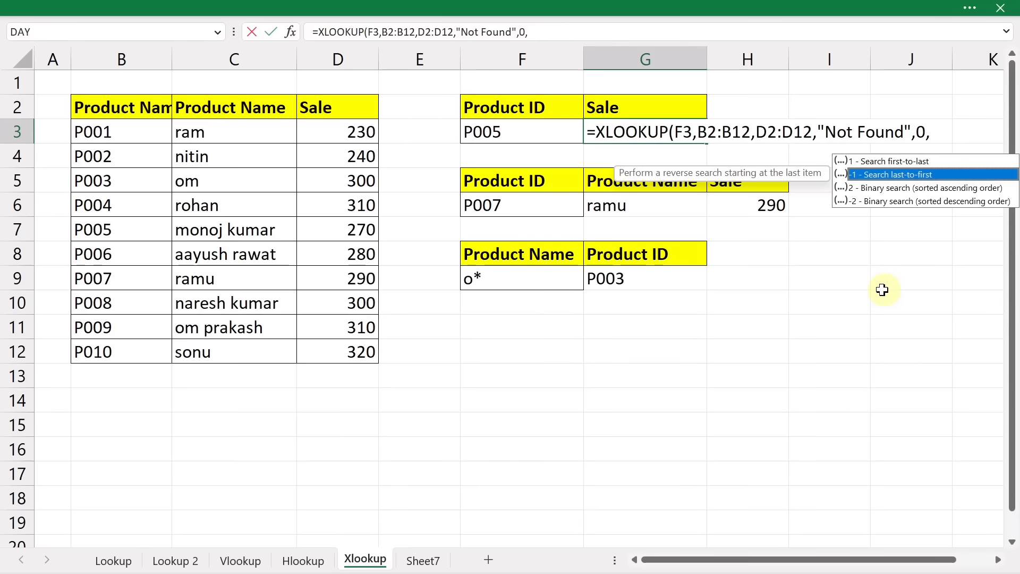
text(-1)
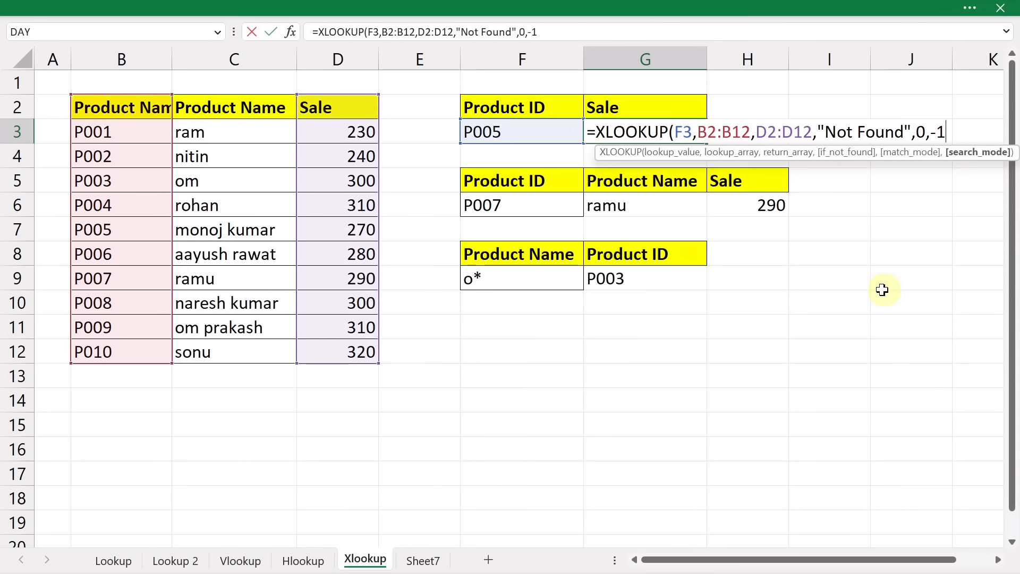
text())
key(Return)
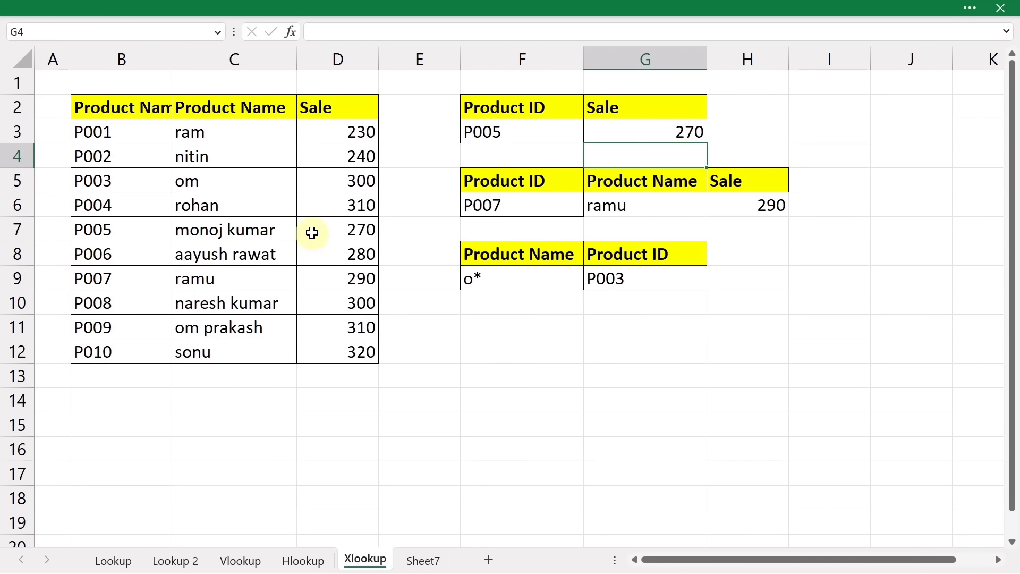
Change the product ID in B9 to P005 to create a duplicate entry in the source table.
click(128, 284)
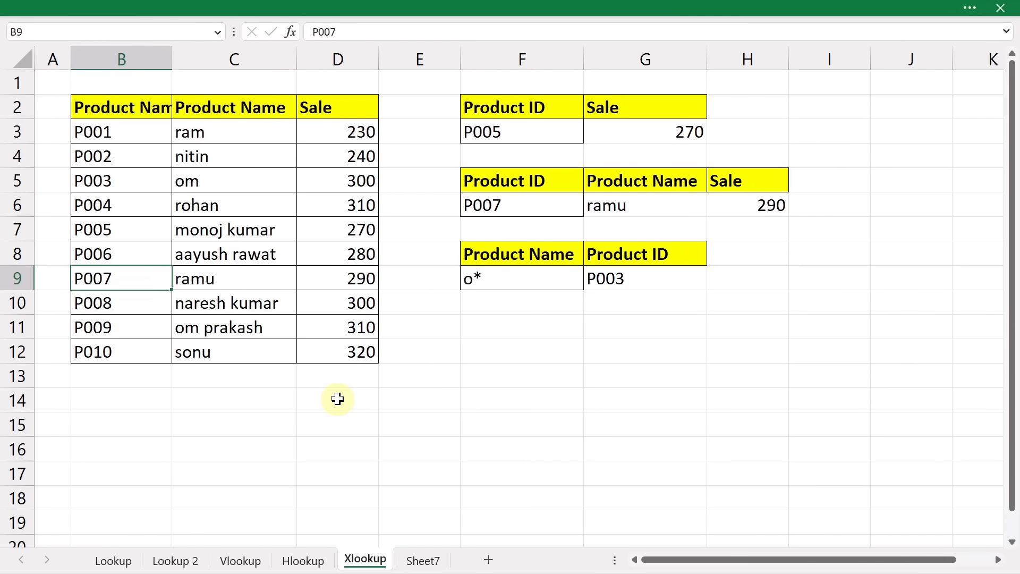
double_click(140, 280)
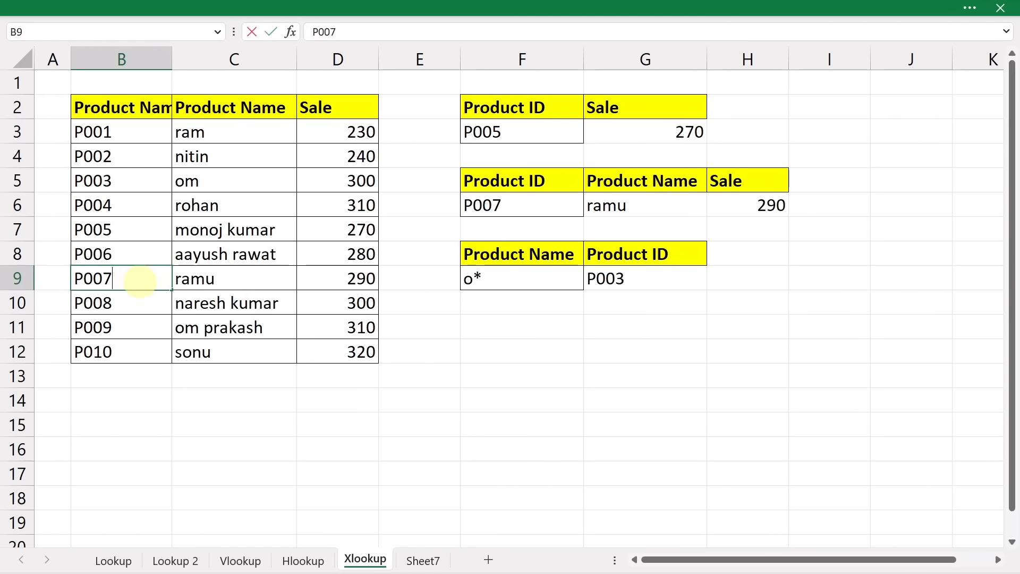
text(5)
key(Return)
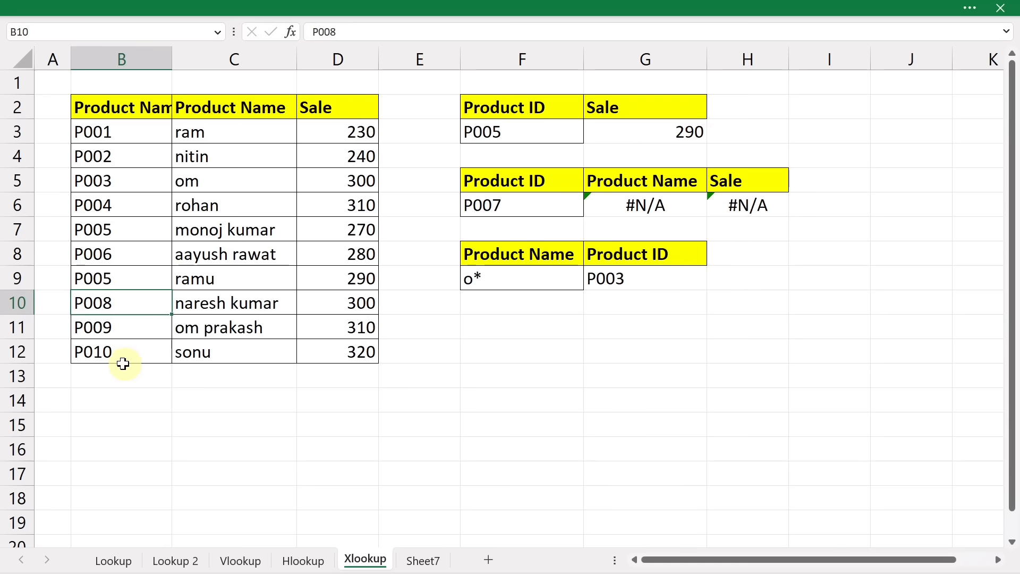
Compare the sale returned in G3 with the two P005 records in rows 7 and 9 of the source table.
click(120, 359)
drag(118, 351, 336, 278)
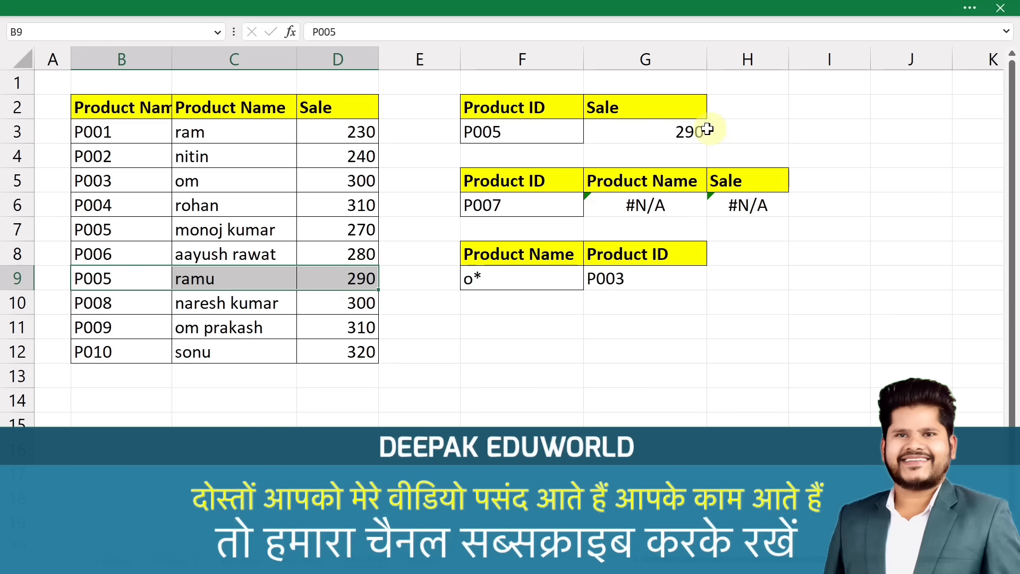
drag(121, 137, 124, 229)
click(126, 231)
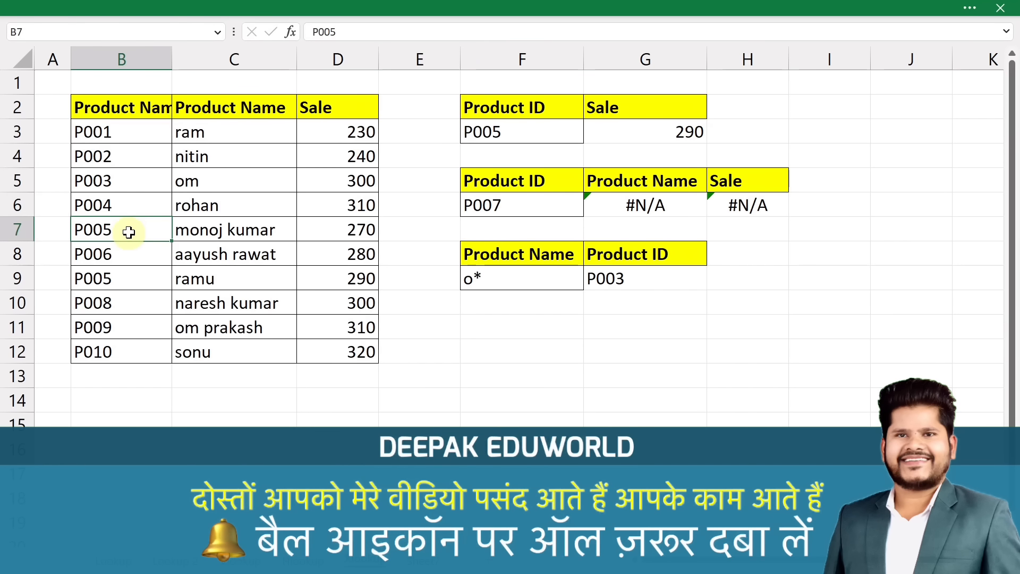